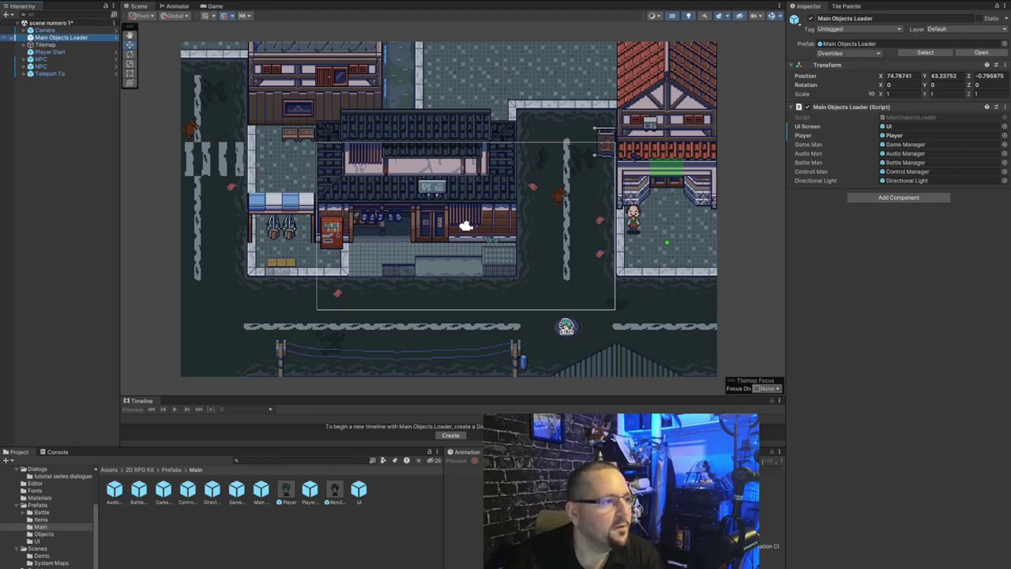
Select the Main Objects Loader and locate each prefab its script references, from Player through the managers to Directional Light.
{"action": "left_click", "coordinate": [48, 118]}
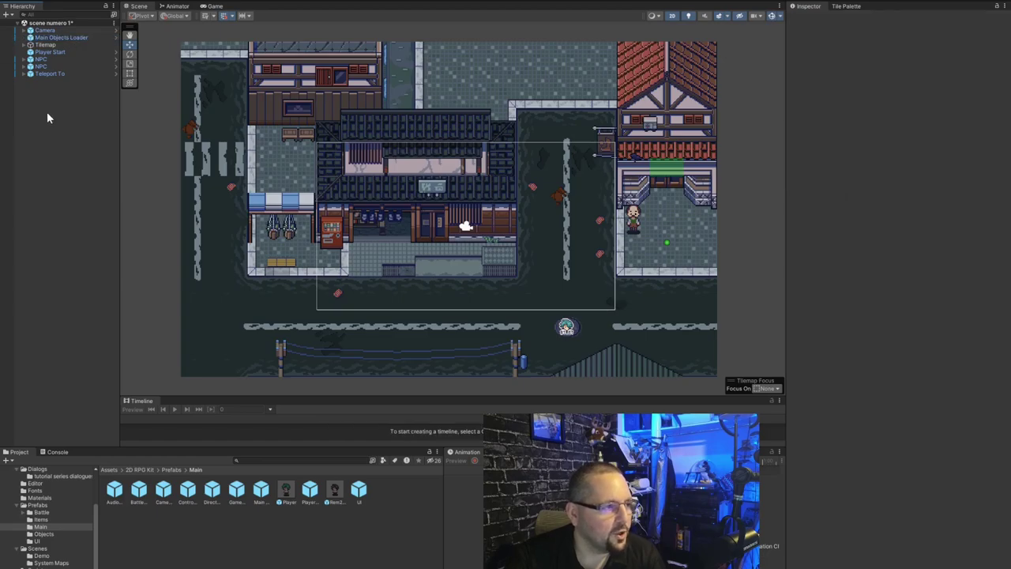
{"action": "left_click", "coordinate": [61, 37]}
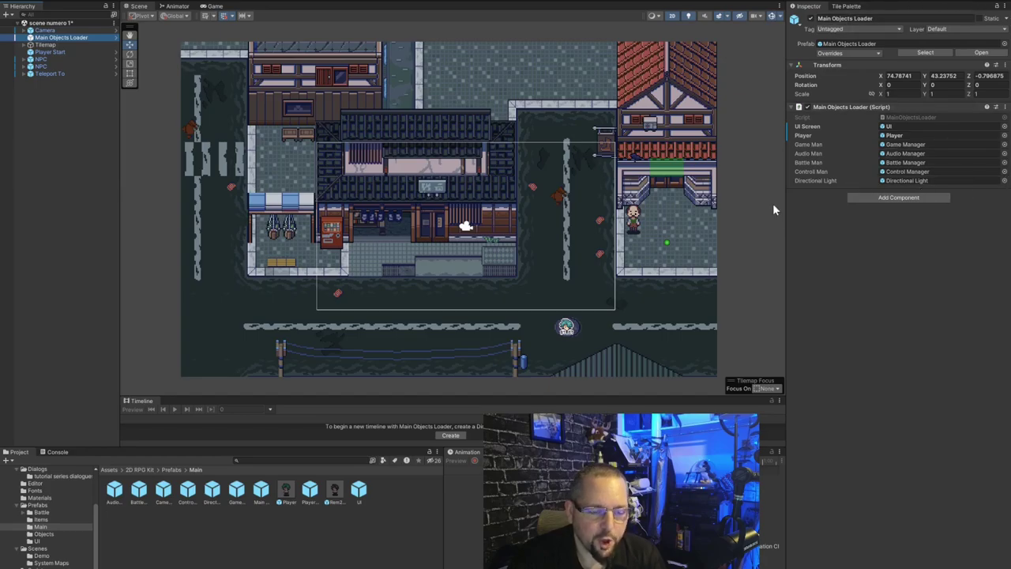
{"action": "left_click", "coordinate": [904, 126]}
{"action": "left_click", "coordinate": [908, 136]}
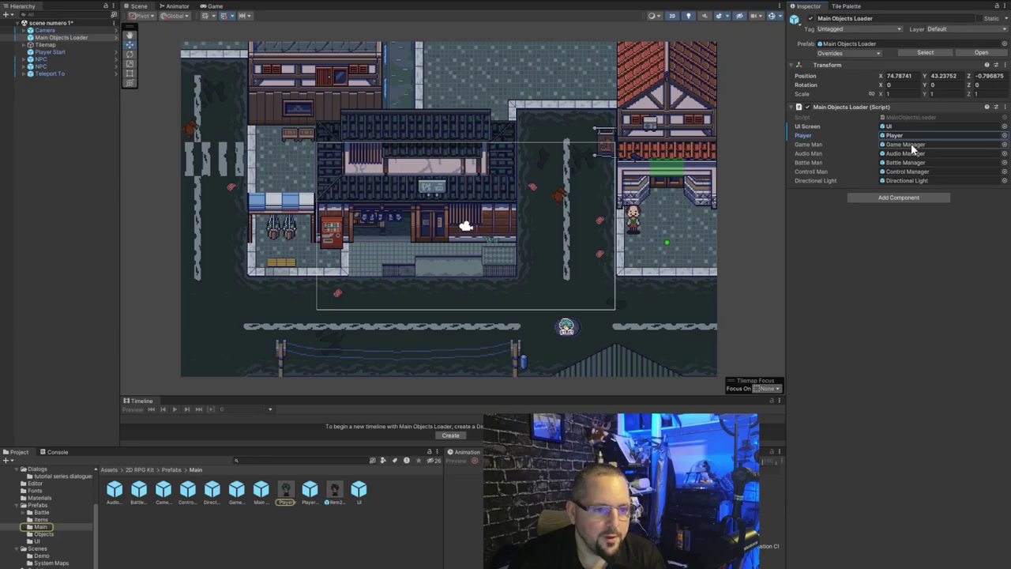
{"action": "left_click", "coordinate": [910, 145]}
{"action": "left_click", "coordinate": [913, 153]}
{"action": "left_click", "coordinate": [908, 163]}
{"action": "left_click", "coordinate": [908, 172]}
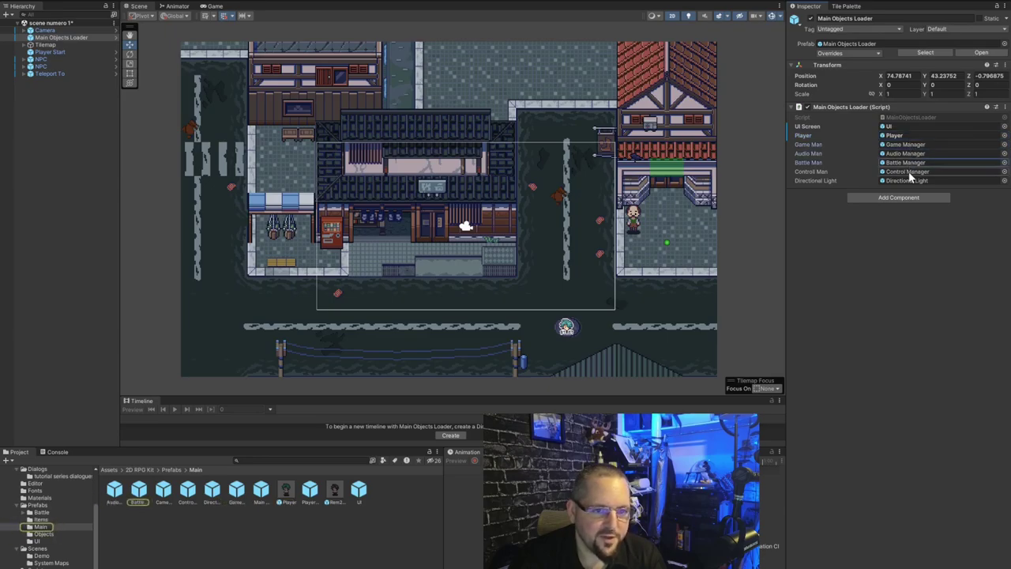
{"action": "left_click", "coordinate": [907, 181]}
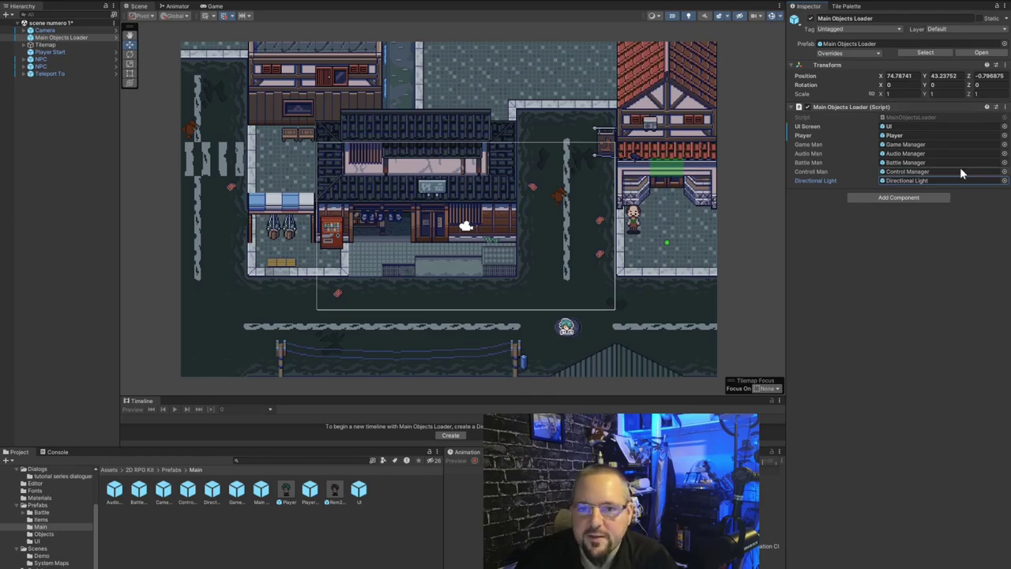
Open the Game Manager prefab, inspect Party Member 0's character status settings, and return to the Game Manager root object.
{"action": "left_click", "coordinate": [906, 145]}
{"action": "double_click", "coordinate": [906, 145]}
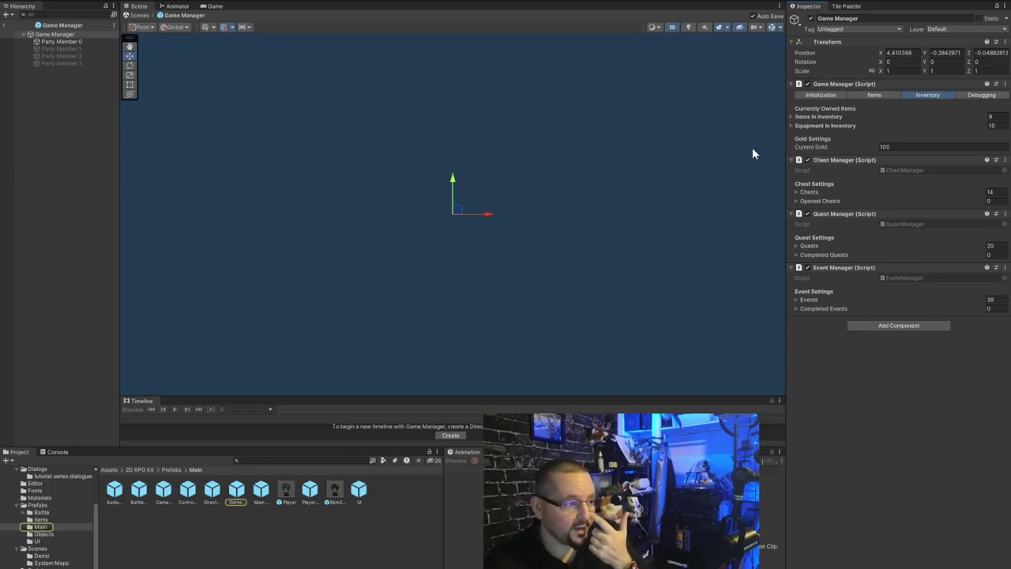
{"action": "left_click", "coordinate": [67, 42]}
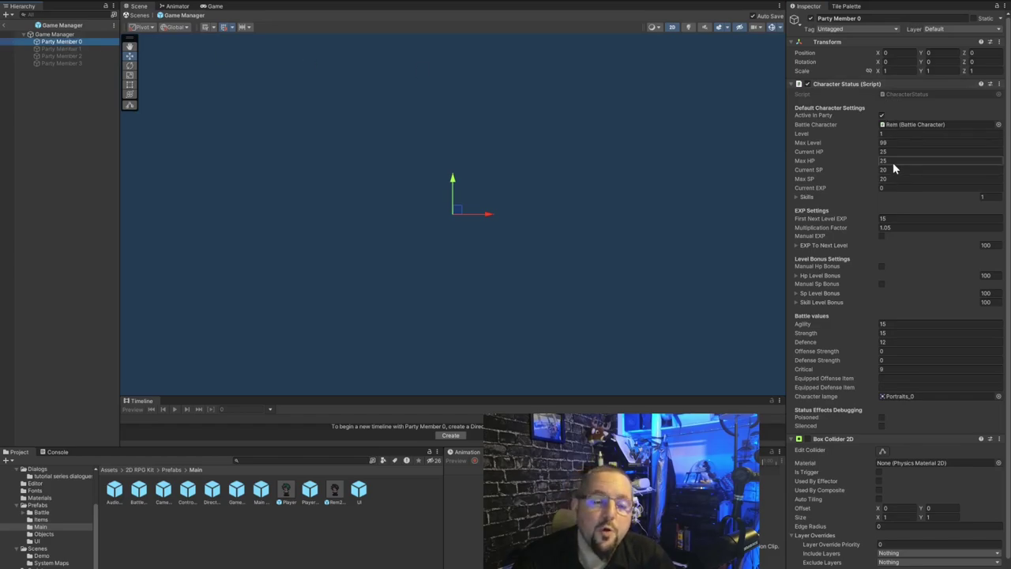
{"action": "left_click", "coordinate": [55, 34]}
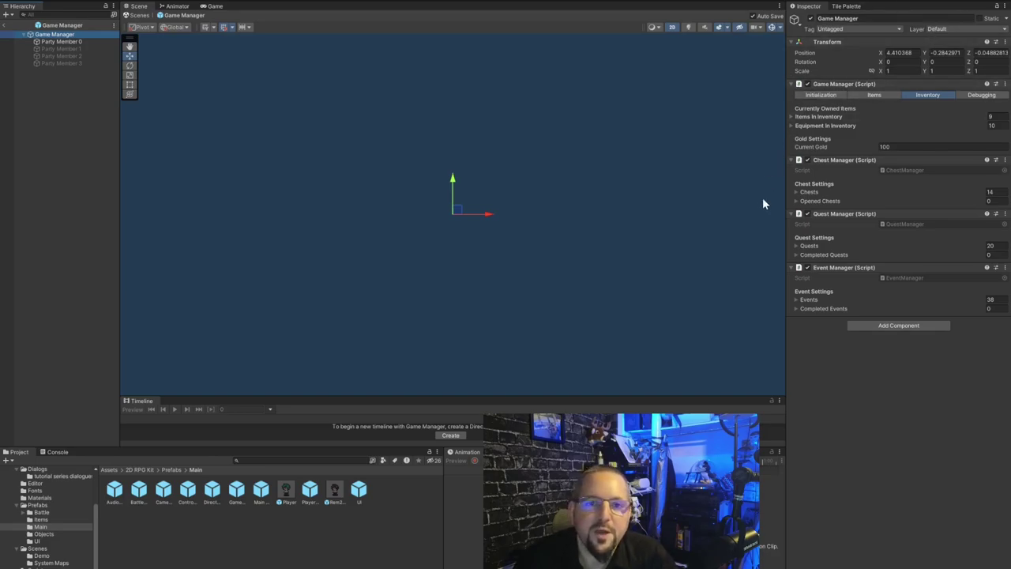
Expand the Game Manager's Items In Inventory, Equipment In Inventory and Chests lists to review their entries.
{"action": "left_click", "coordinate": [790, 117]}
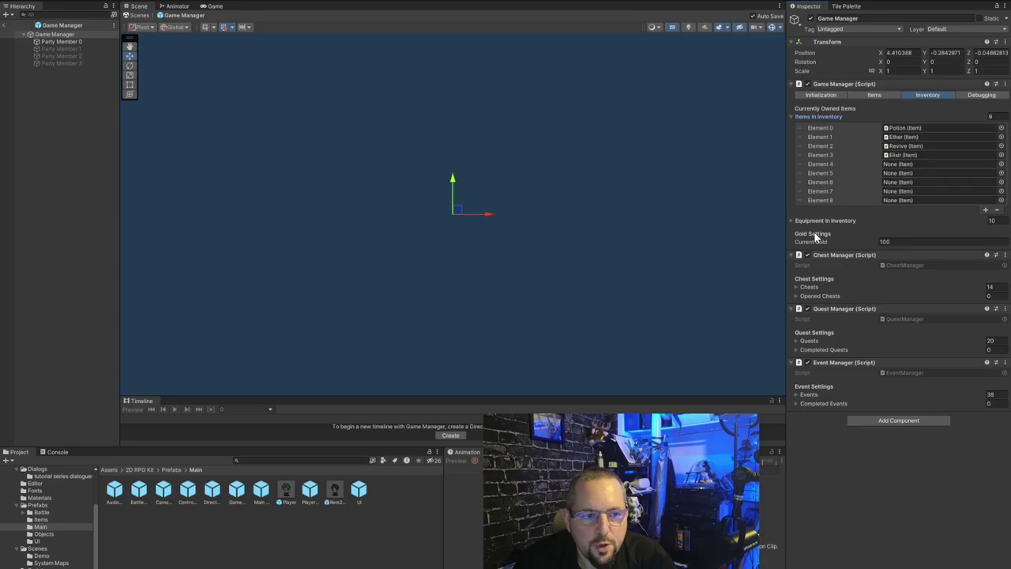
{"action": "left_click", "coordinate": [791, 220]}
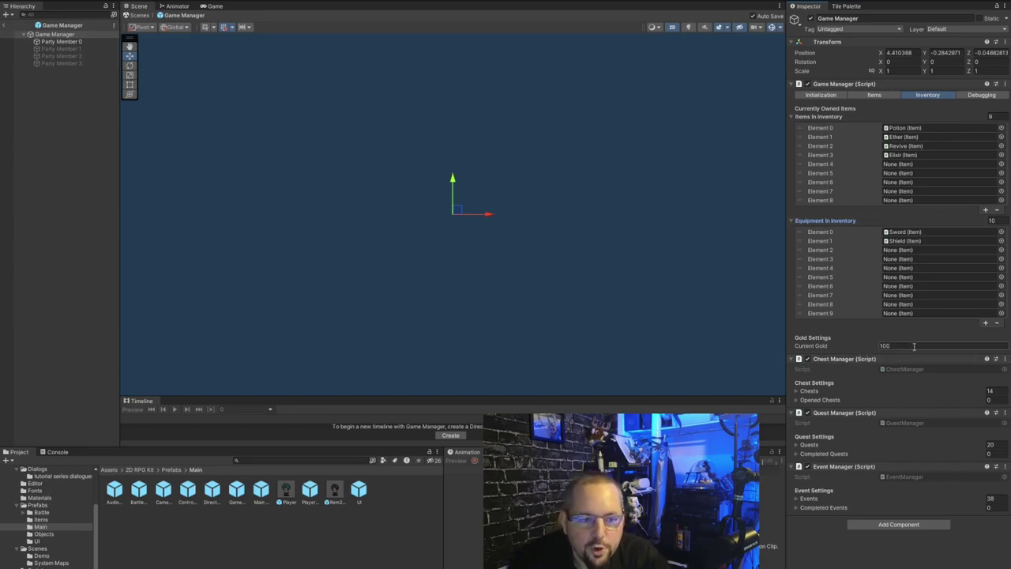
{"action": "left_click", "coordinate": [796, 390]}
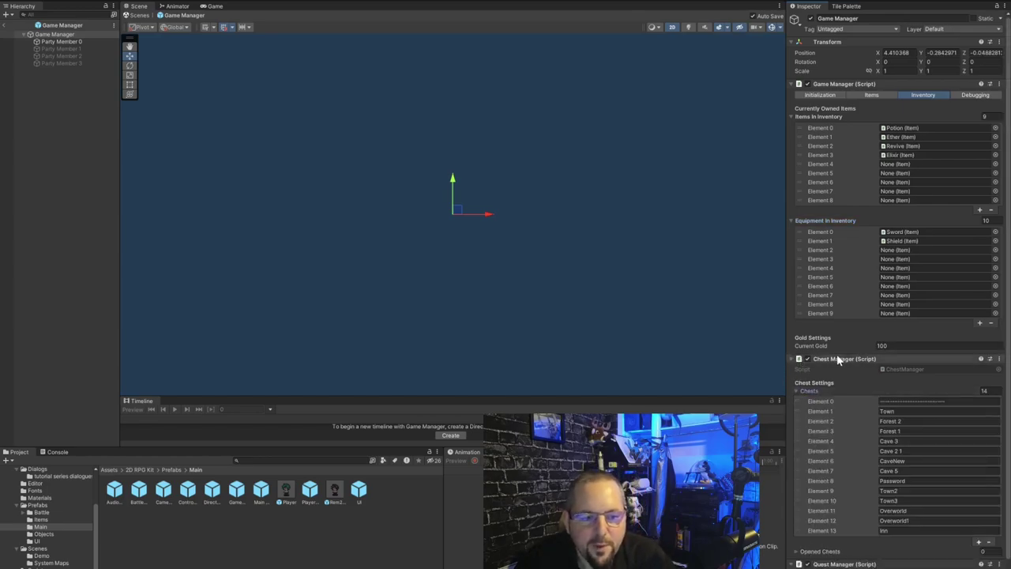
{"action": "scroll", "coordinate": [832, 302], "scroll_direction": "down", "scroll_amount": 2}
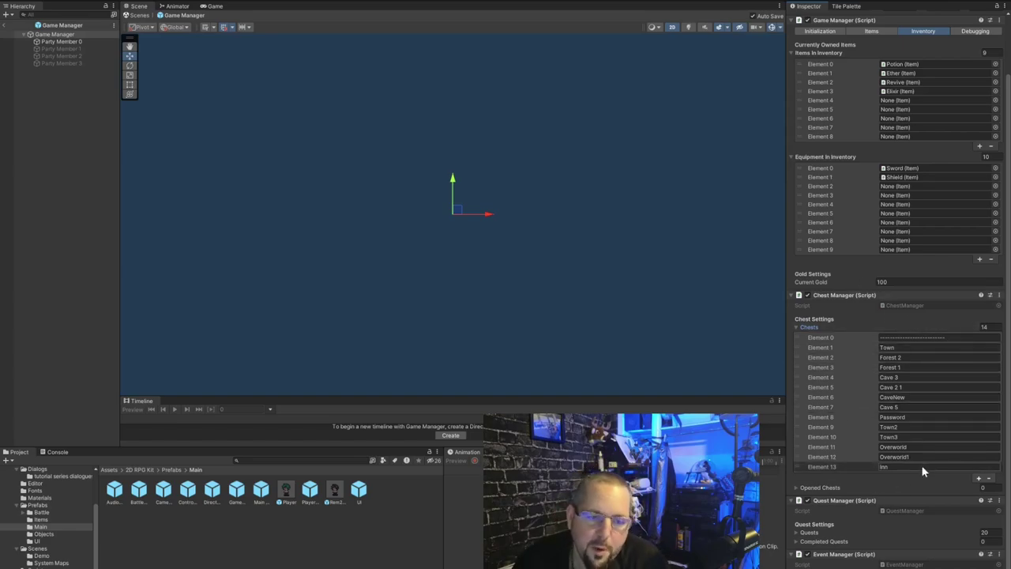
Add an entry to the Chests list and remove it again, and check the Opened Chests list.
{"action": "left_click", "coordinate": [978, 478]}
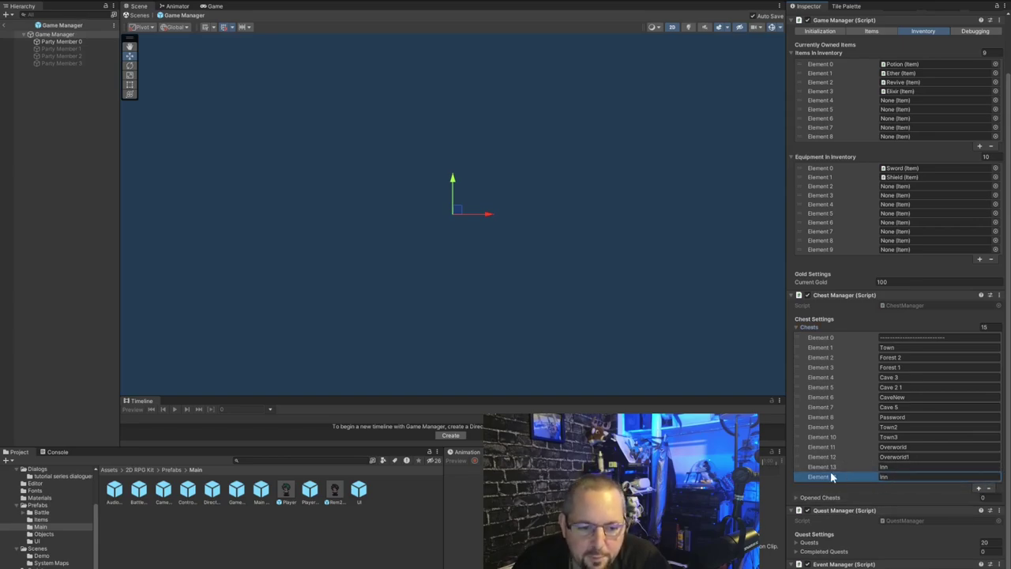
{"action": "left_click", "coordinate": [988, 488]}
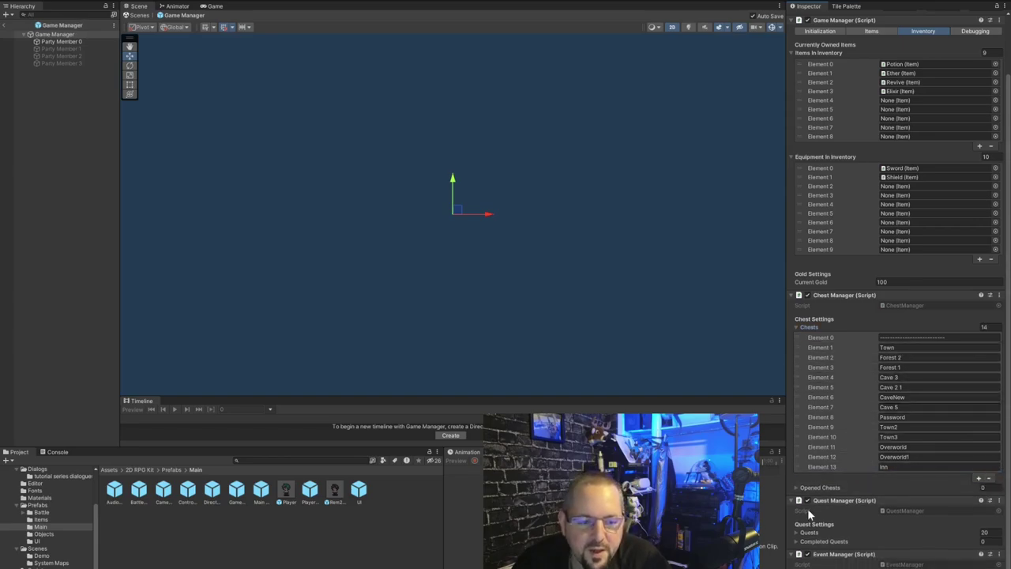
{"action": "left_click", "coordinate": [797, 487]}
{"action": "left_click", "coordinate": [796, 488]}
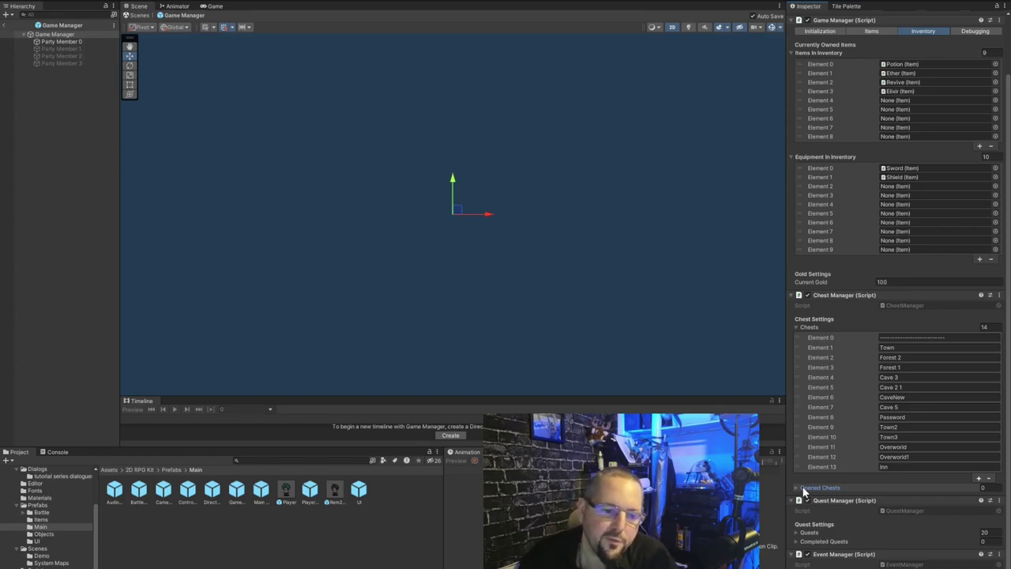
Expand the Quest Manager's Quests list and go through its named entries and the empty slots following them.
{"action": "left_click", "coordinate": [798, 534]}
{"action": "scroll", "coordinate": [833, 427], "scroll_direction": "down", "scroll_amount": 4}
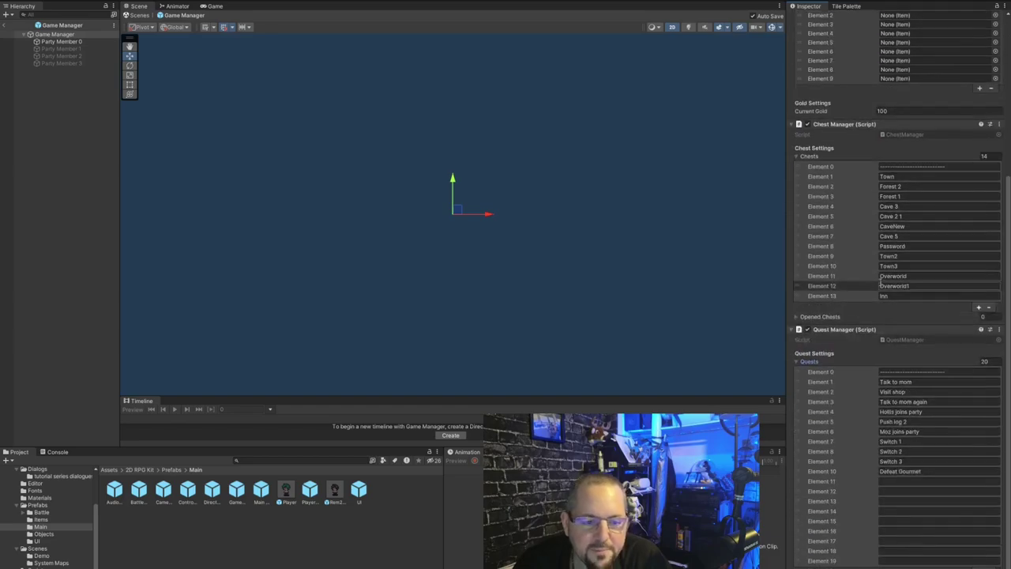
{"action": "scroll", "coordinate": [861, 273], "scroll_direction": "down", "scroll_amount": 1}
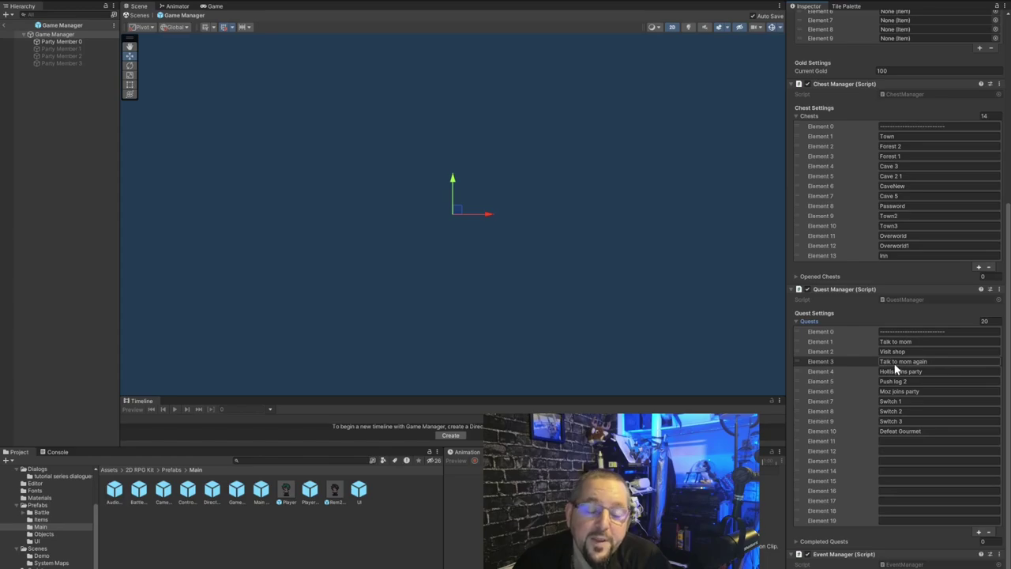
{"action": "left_click", "coordinate": [912, 342]}
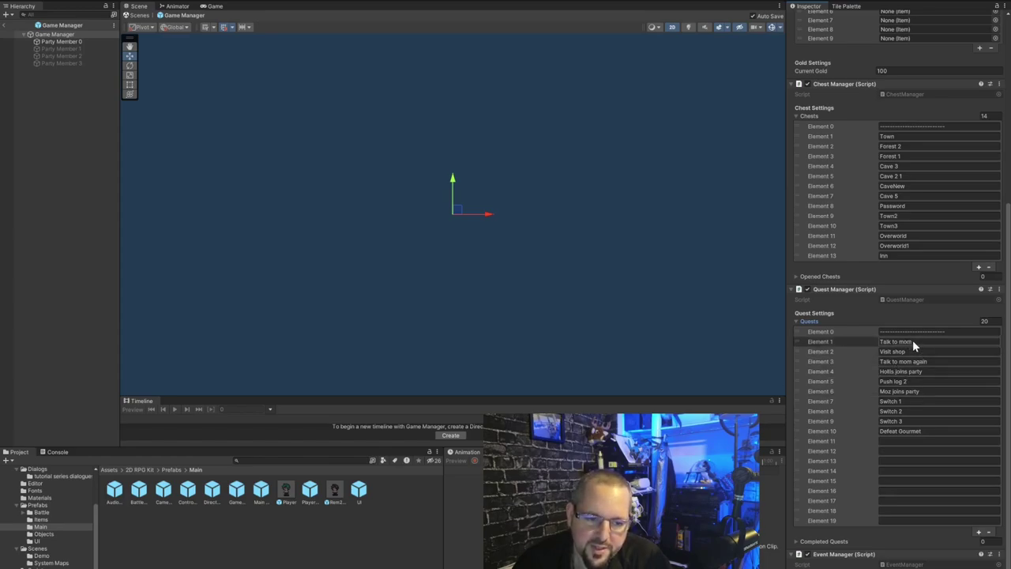
{"action": "left_click", "coordinate": [905, 350]}
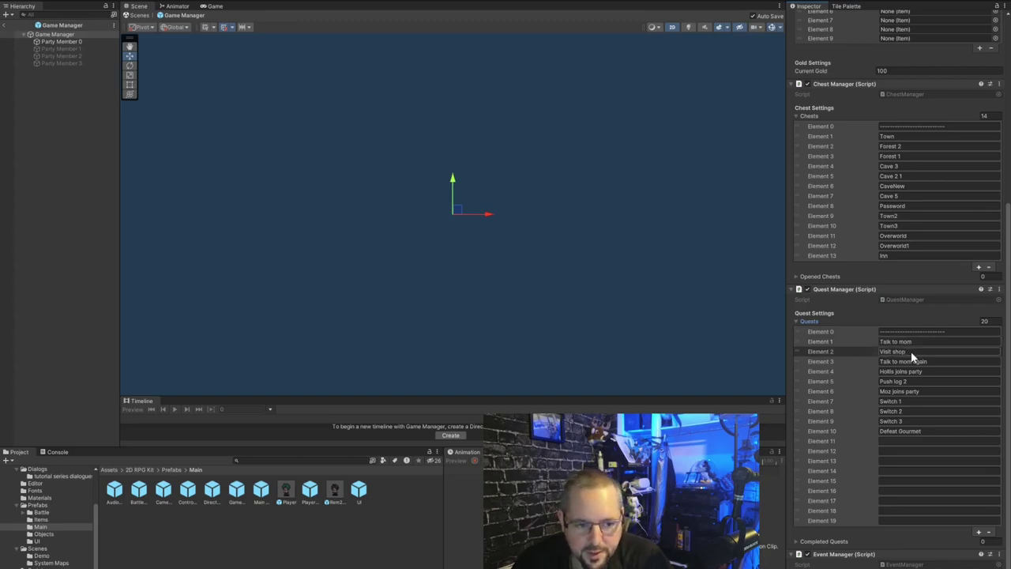
{"action": "left_click", "coordinate": [938, 338]}
{"action": "left_click", "coordinate": [924, 361]}
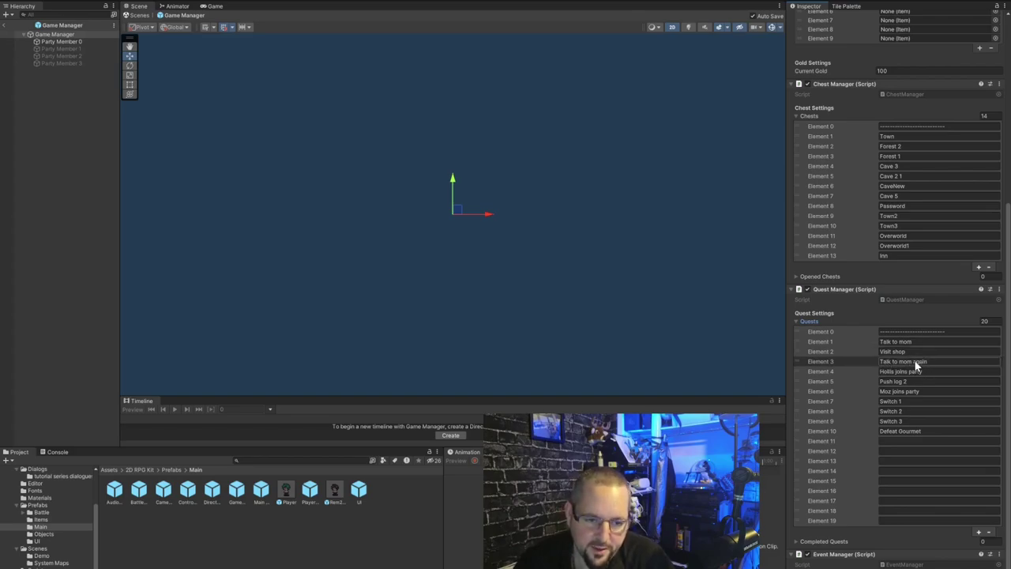
{"action": "left_click", "coordinate": [898, 373]}
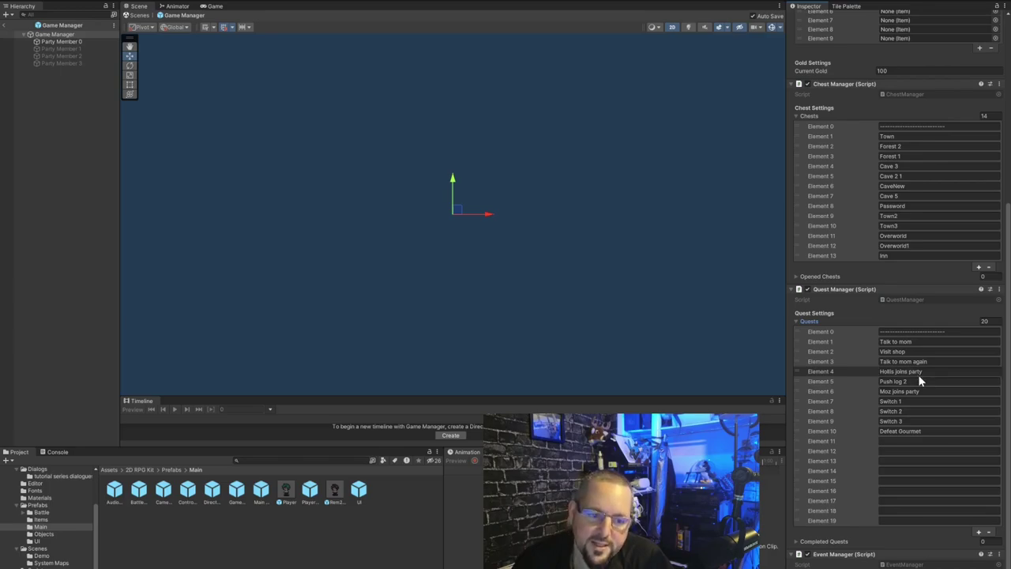
{"action": "left_click", "coordinate": [906, 383]}
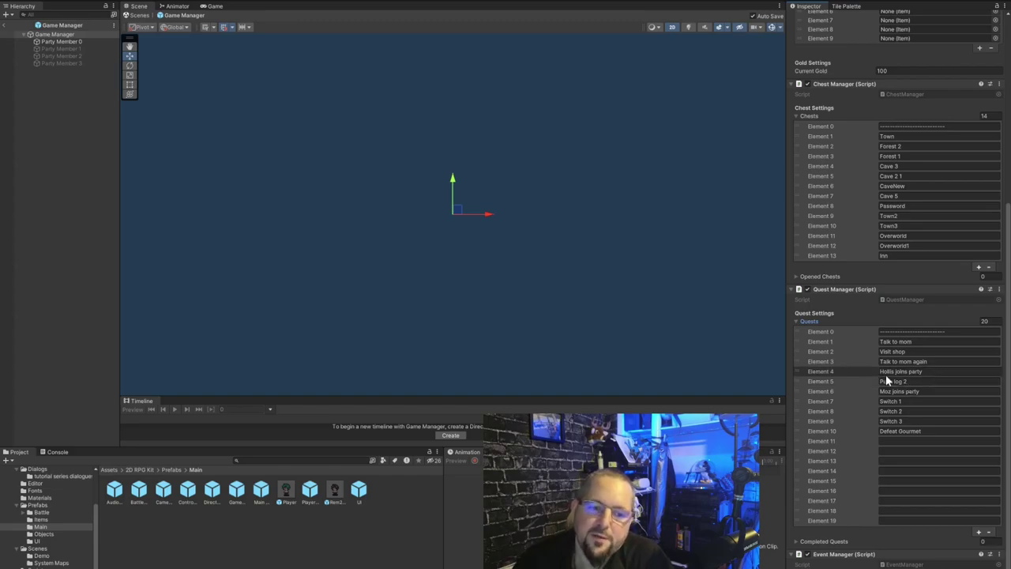
{"action": "left_click", "coordinate": [908, 383]}
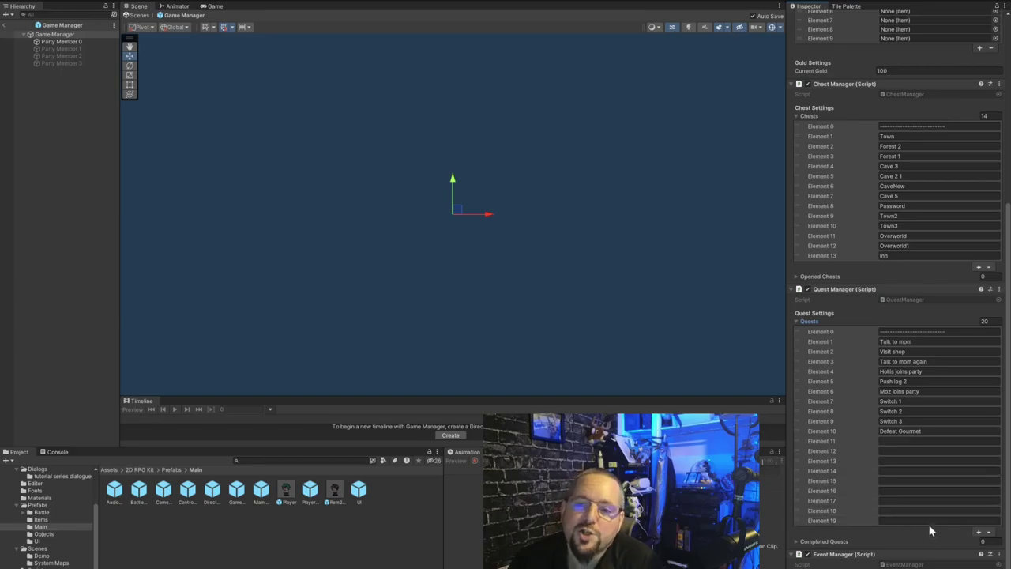
{"action": "left_click", "coordinate": [899, 441]}
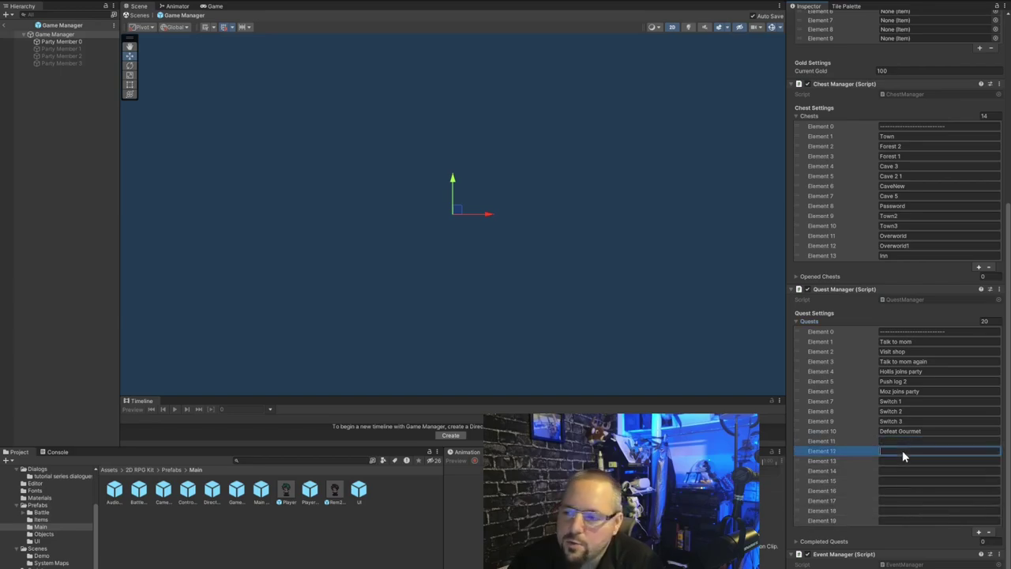
{"action": "left_click", "coordinate": [903, 459]}
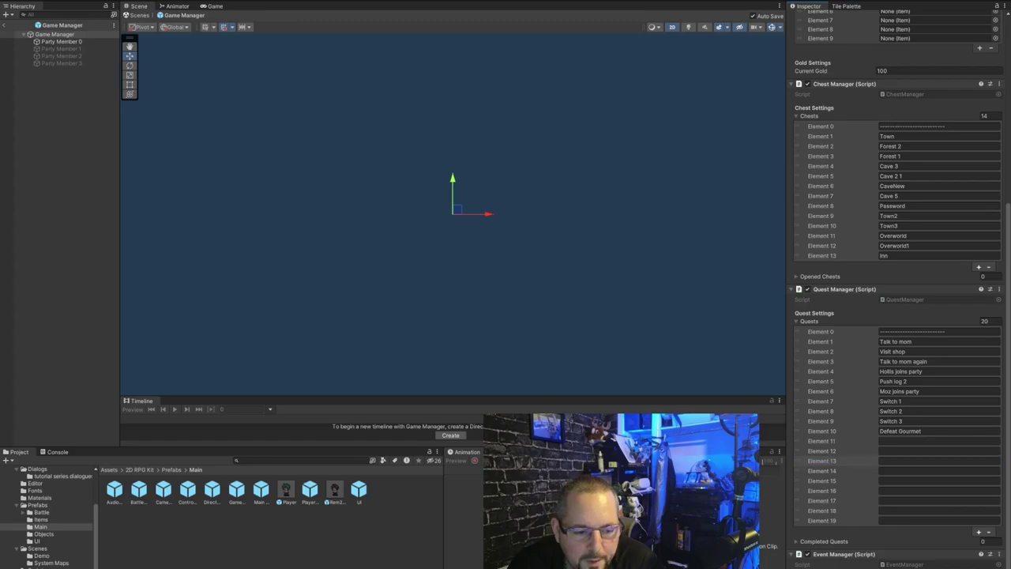
Expand the Event Manager's Events list and read through its entries from beginning to end.
{"action": "scroll", "coordinate": [842, 322], "scroll_direction": "down", "scroll_amount": 10}
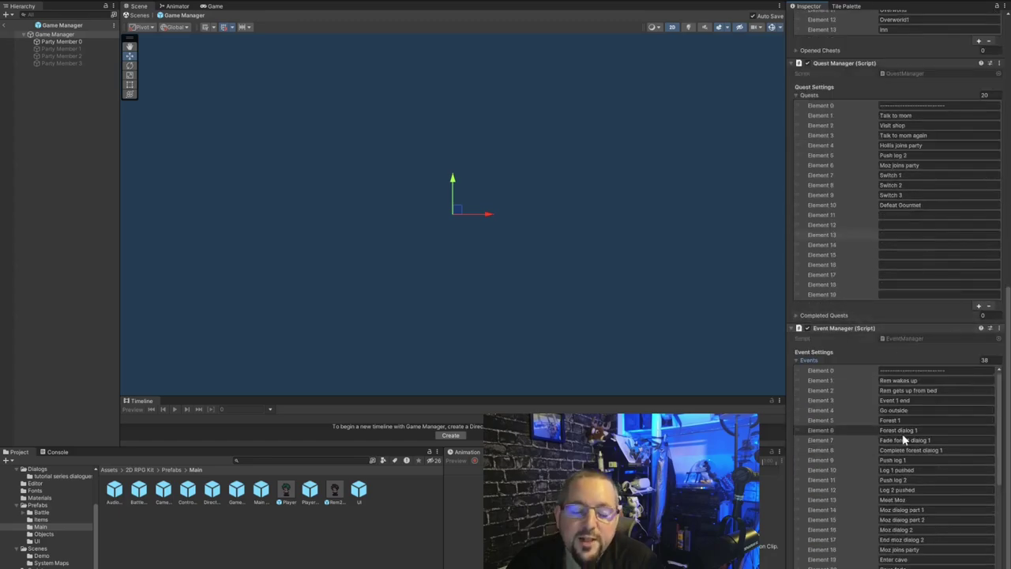
{"action": "scroll", "coordinate": [908, 443], "scroll_direction": "down", "scroll_amount": 5}
{"action": "scroll", "coordinate": [922, 454], "scroll_direction": "up", "scroll_amount": 8}
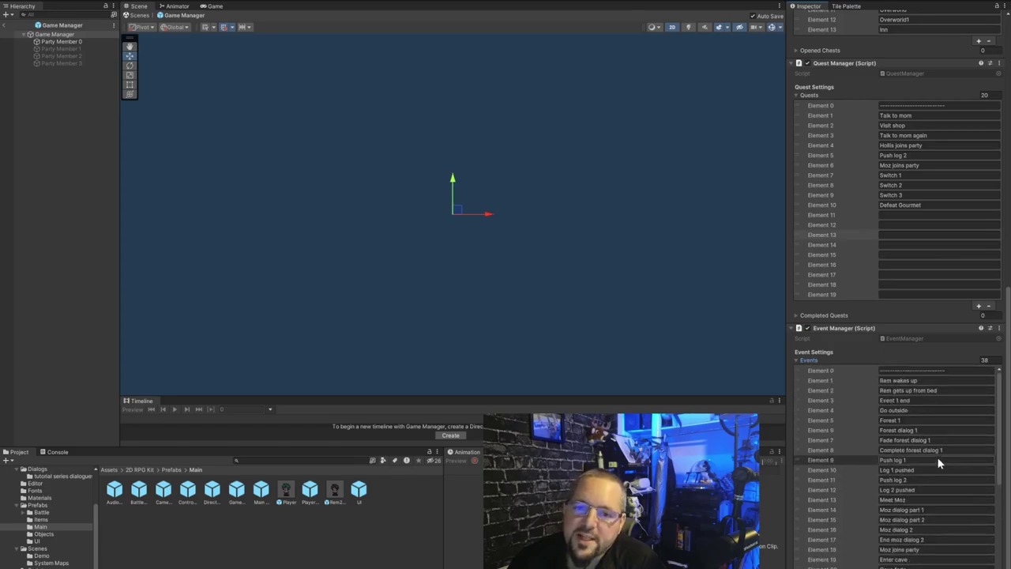
{"action": "scroll", "coordinate": [847, 498], "scroll_direction": "down", "scroll_amount": 10}
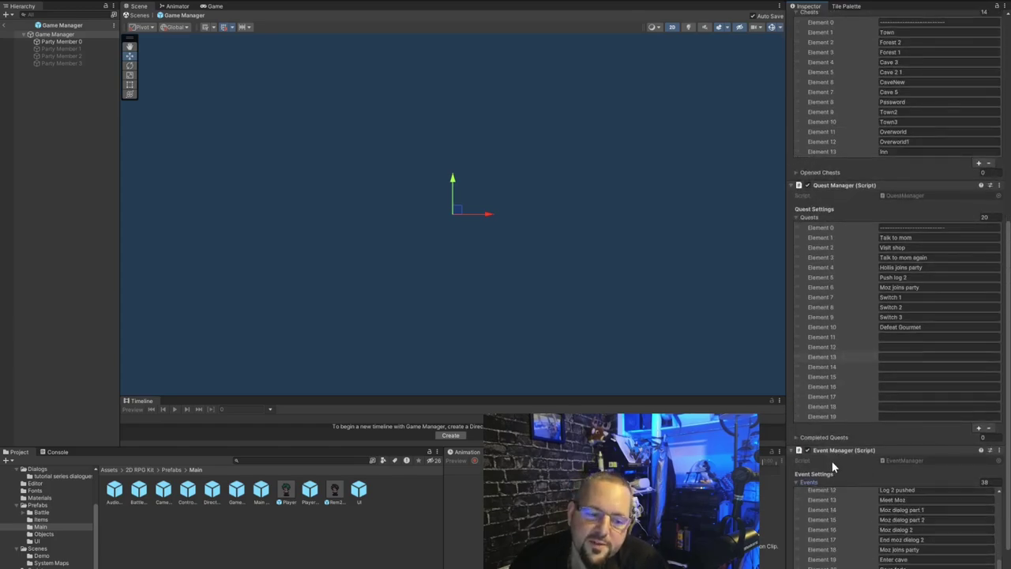
{"action": "scroll", "coordinate": [850, 495], "scroll_direction": "up", "scroll_amount": 6}
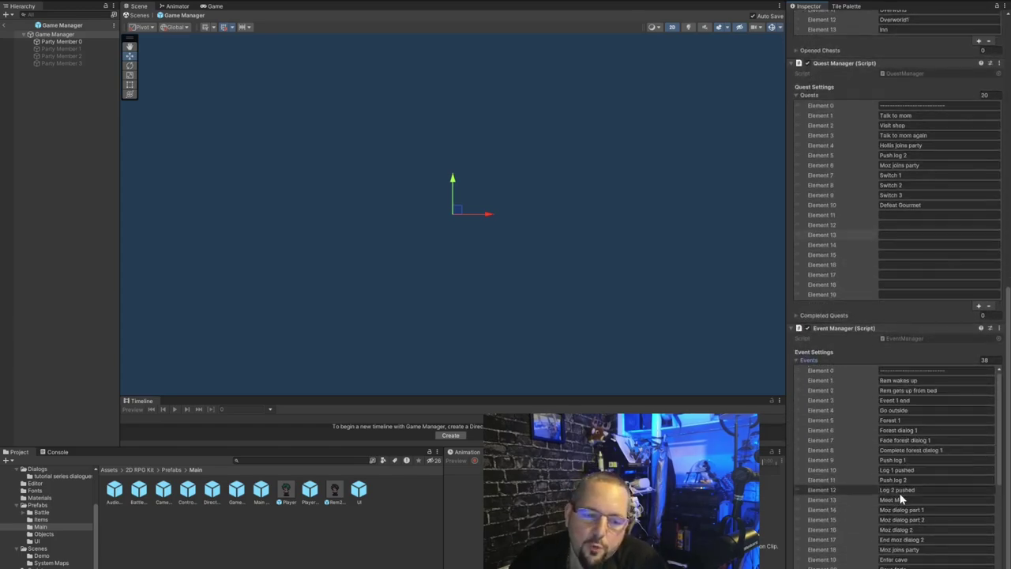
{"action": "scroll", "coordinate": [829, 358], "scroll_direction": "down", "scroll_amount": 1}
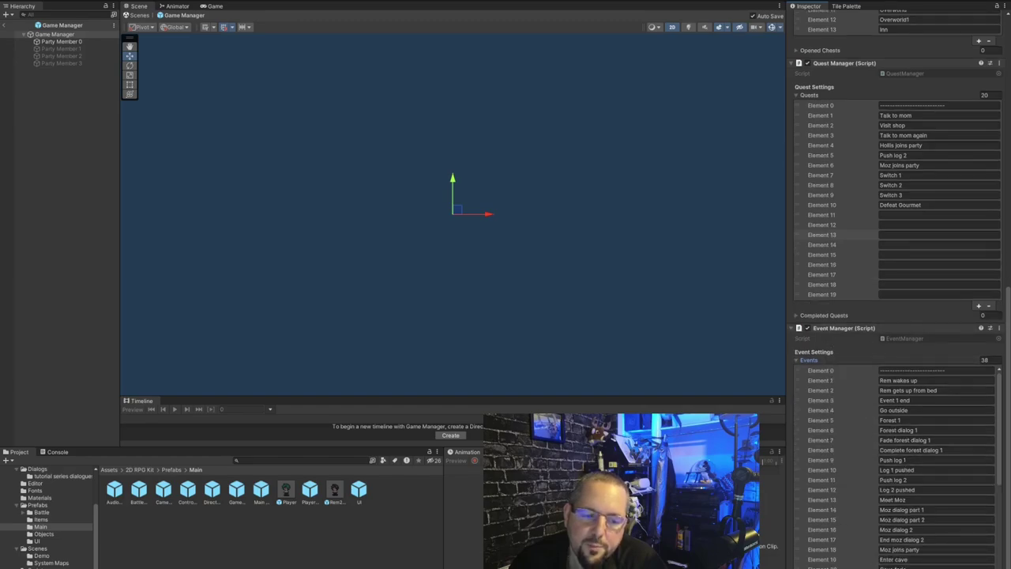
{"action": "scroll", "coordinate": [918, 488], "scroll_direction": "down", "scroll_amount": 10}
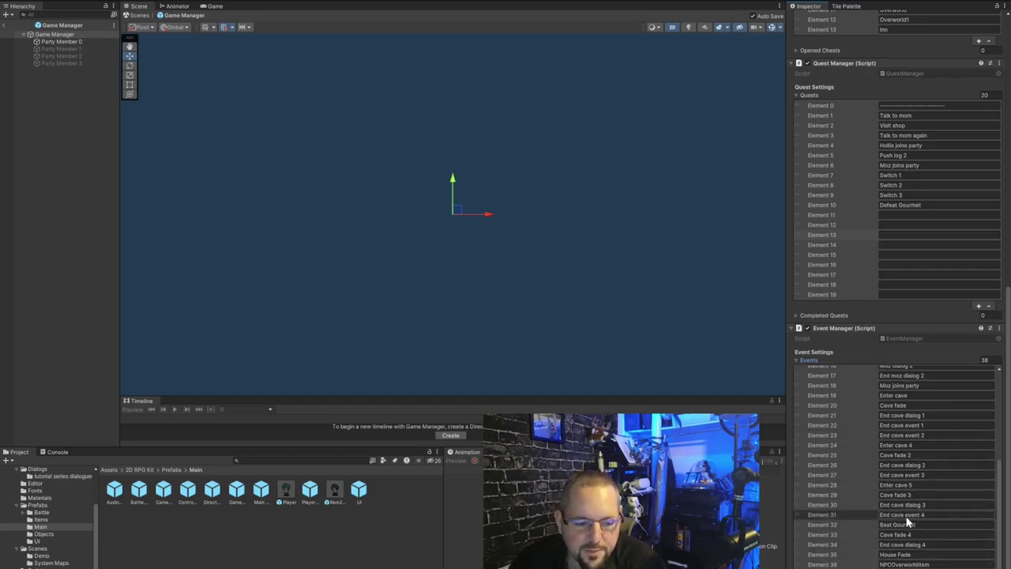
{"action": "scroll", "coordinate": [864, 523], "scroll_direction": "up", "scroll_amount": 8}
{"action": "scroll", "coordinate": [857, 352], "scroll_direction": "up", "scroll_amount": 10}
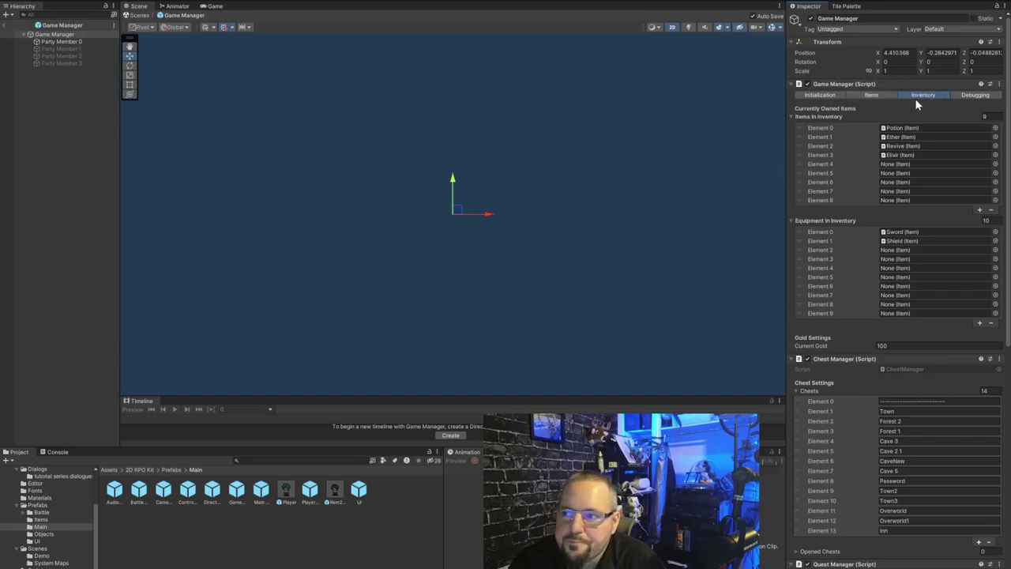
Compare the Game Manager's Items section with its Inventory section, finishing on Items with the manager lists in view.
{"action": "left_click", "coordinate": [883, 96]}
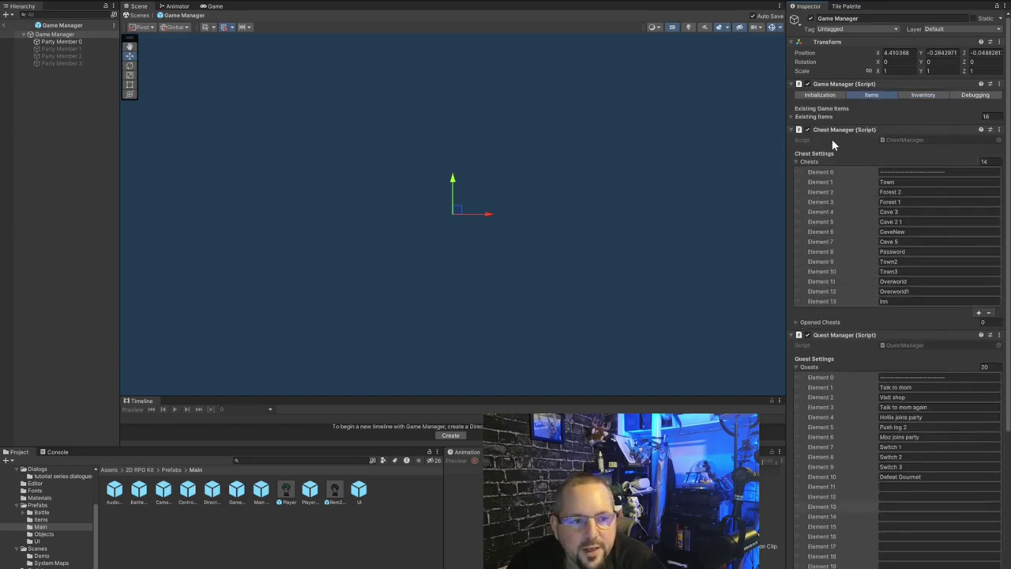
{"action": "left_click", "coordinate": [919, 98]}
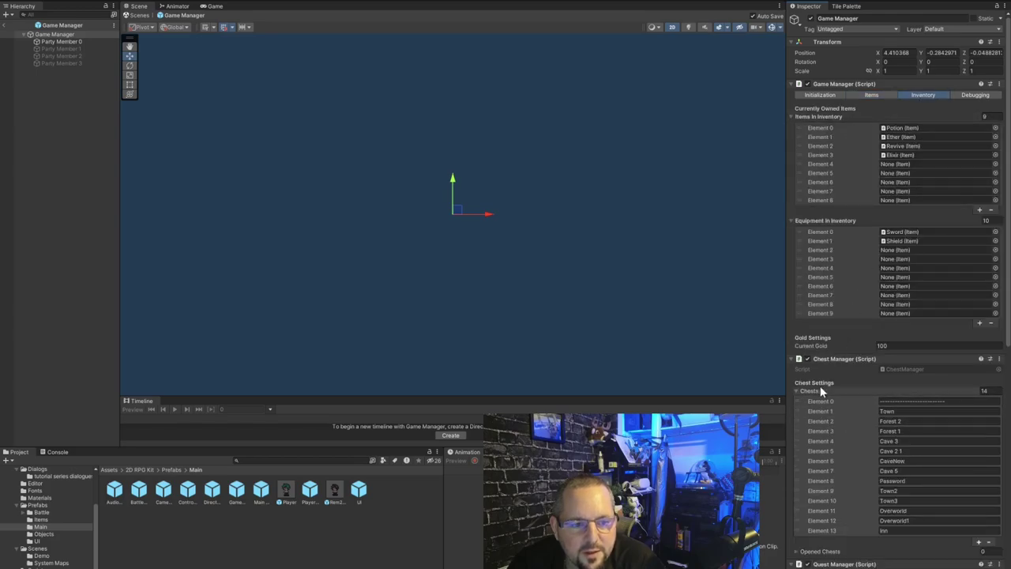
{"action": "left_click", "coordinate": [869, 96]}
{"action": "scroll", "coordinate": [868, 253], "scroll_direction": "down", "scroll_amount": 3}
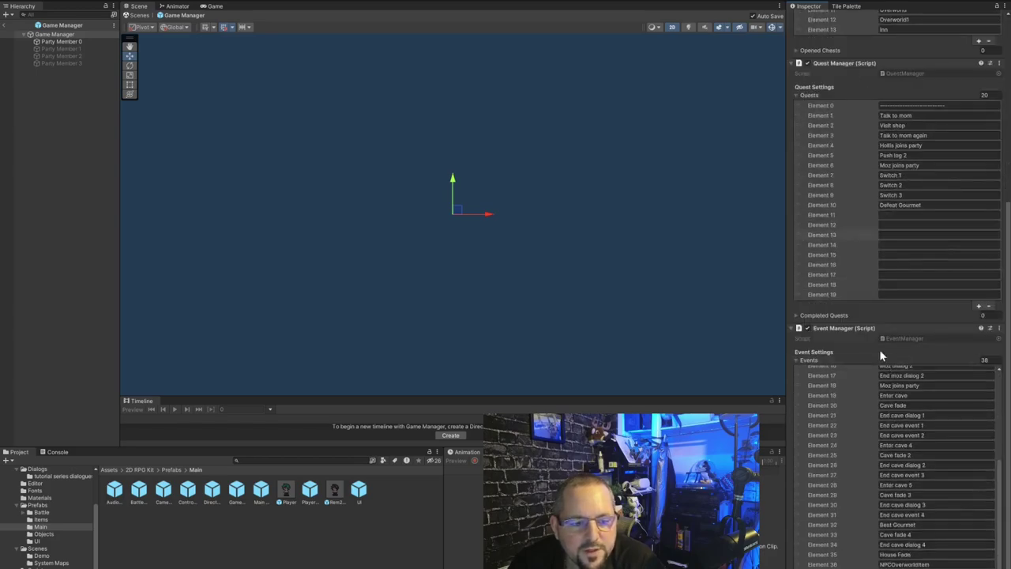
Look through the Game Manager's Initialization, Debugging and Inventory sections, then return from the prefab to the scene.
{"action": "scroll", "coordinate": [876, 347], "scroll_direction": "up", "scroll_amount": 3}
{"action": "left_click", "coordinate": [819, 94]}
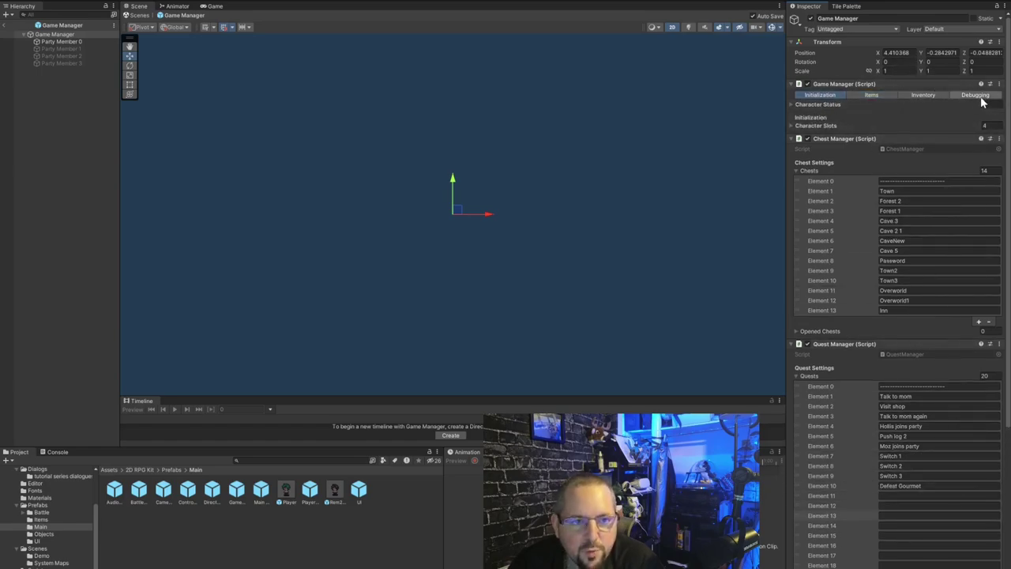
{"action": "left_click", "coordinate": [977, 96]}
{"action": "left_click", "coordinate": [920, 96]}
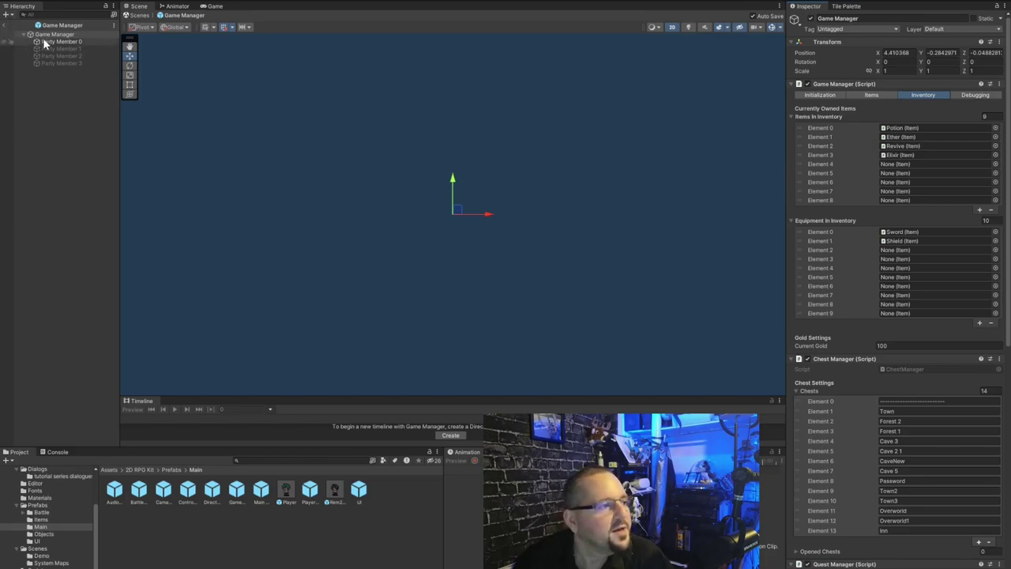
{"action": "left_click", "coordinate": [3, 28]}
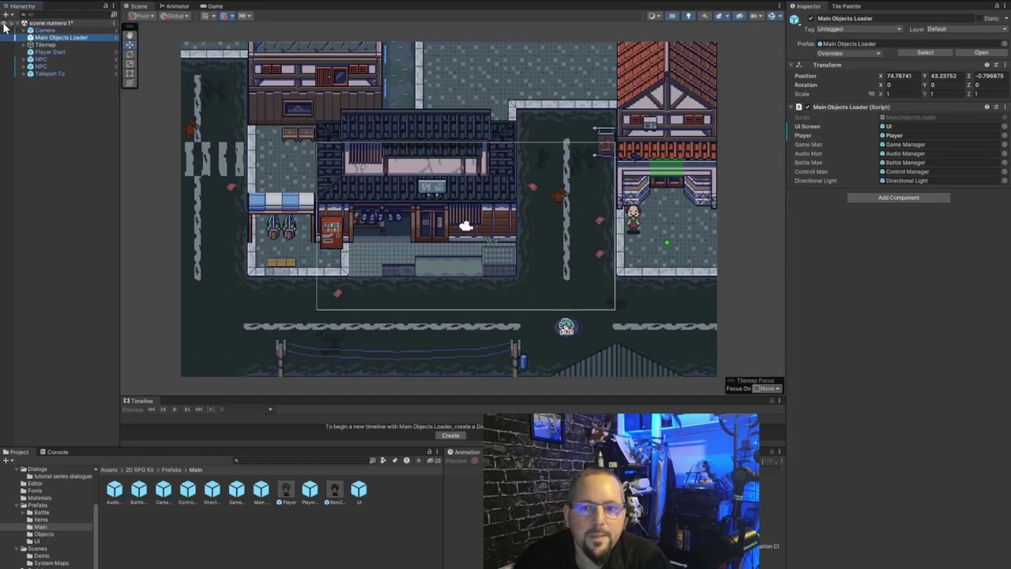
Open the Player prefab referenced by the Main Objects Loader, look through its components and return to the scene.
{"action": "double_click", "coordinate": [896, 136]}
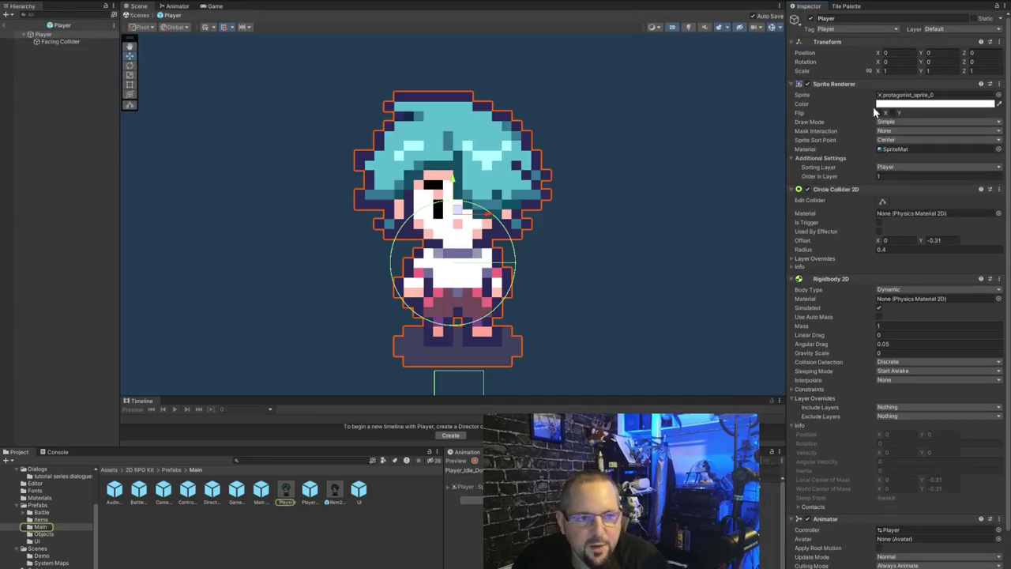
{"action": "scroll", "coordinate": [867, 265], "scroll_direction": "down", "scroll_amount": 3}
{"action": "scroll", "coordinate": [861, 332], "scroll_direction": "up", "scroll_amount": 3}
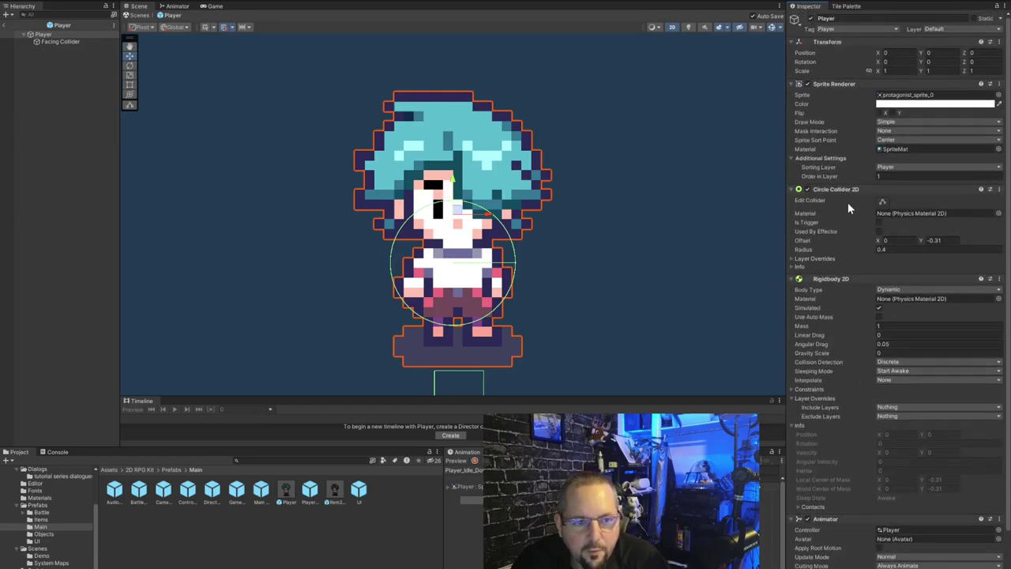
{"action": "left_click", "coordinate": [5, 30]}
Open the loader's Audio Manager prefab, expand its Sfx and Bgm lists to read the audio sources, and return to the scene.
{"action": "left_click", "coordinate": [908, 153]}
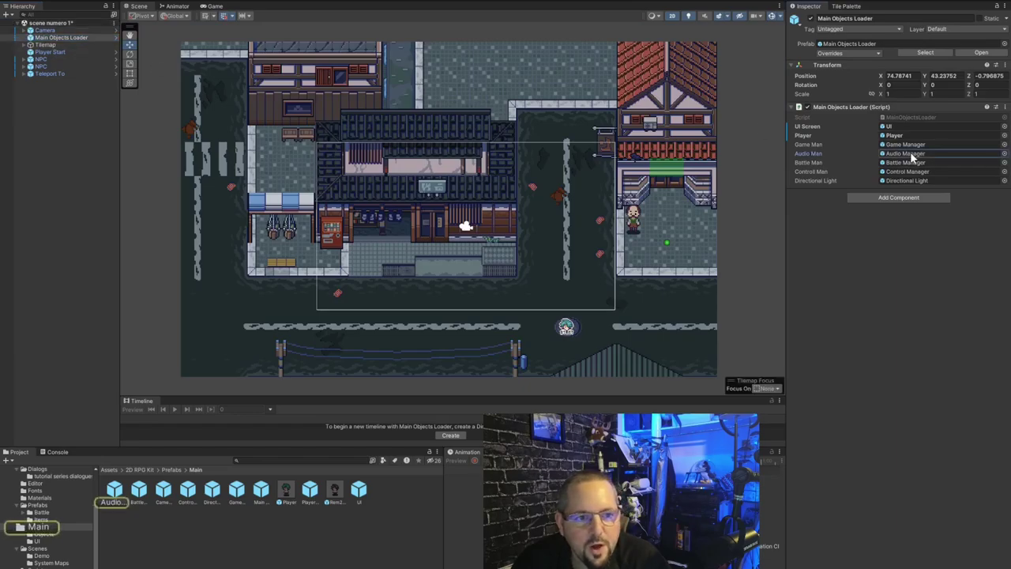
{"action": "double_click", "coordinate": [908, 153]}
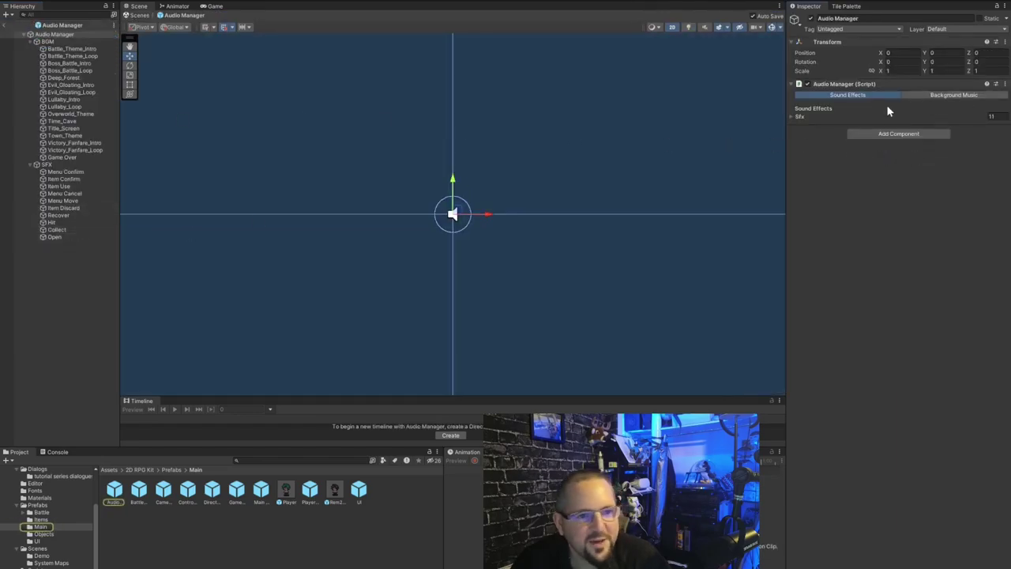
{"action": "left_click", "coordinate": [791, 116]}
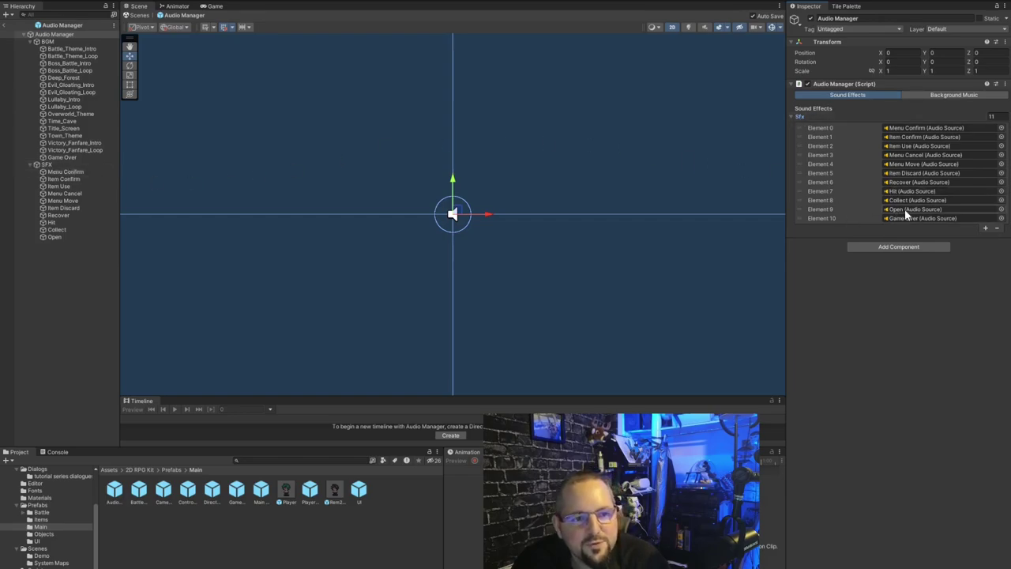
{"action": "left_click", "coordinate": [931, 94]}
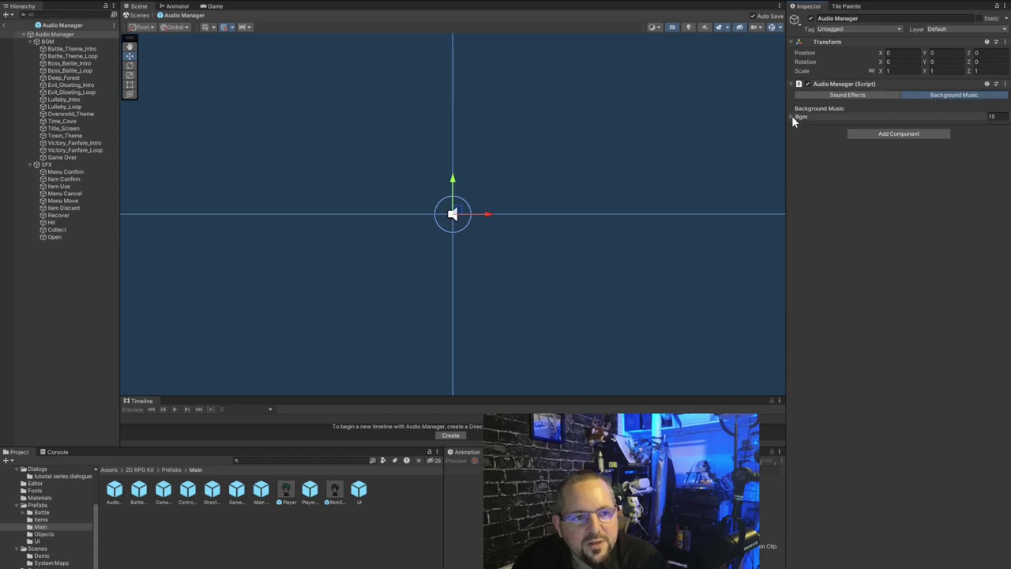
{"action": "left_click", "coordinate": [791, 116]}
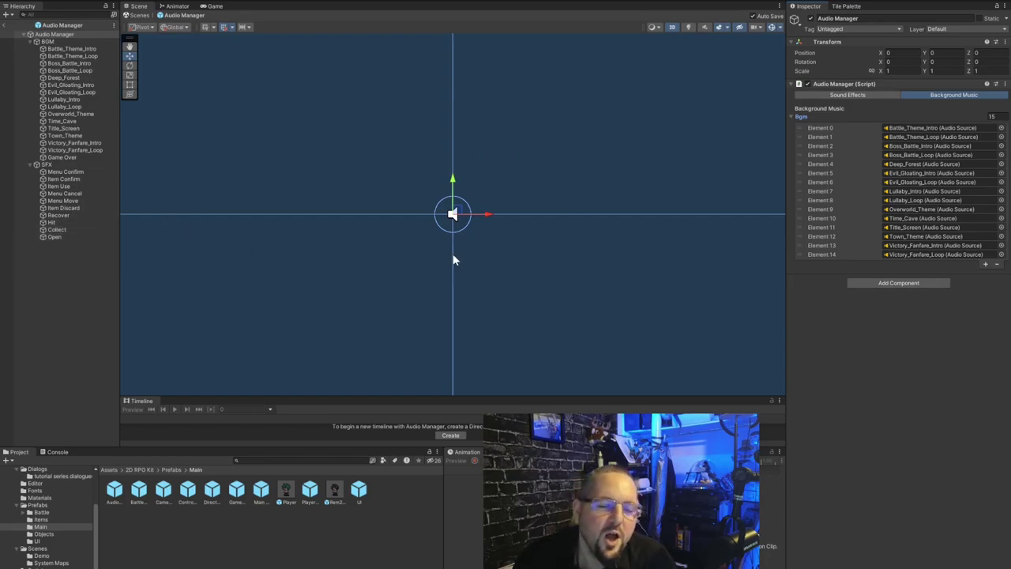
{"action": "left_click", "coordinate": [4, 25]}
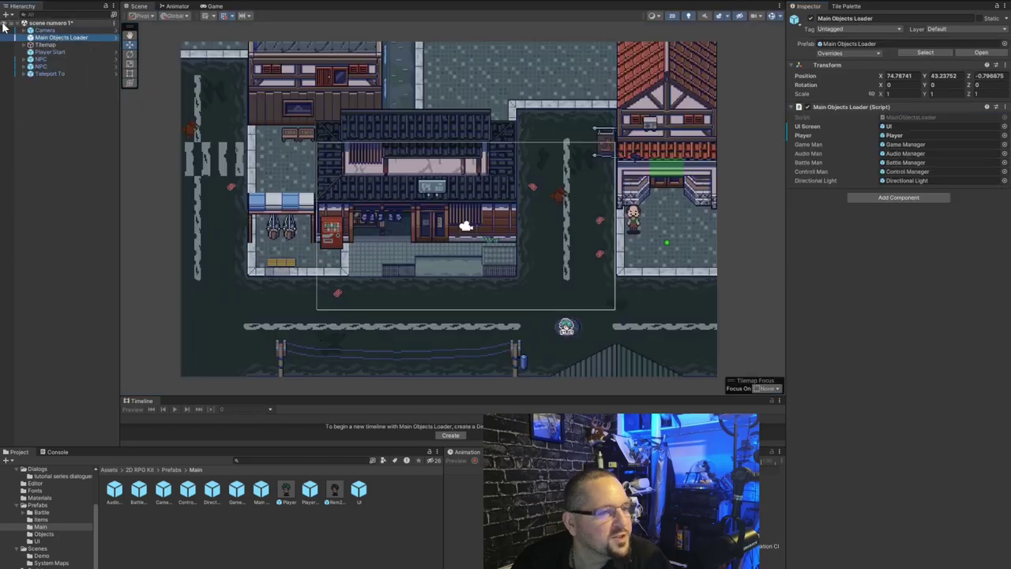
Open the loader's Battle Manager prefab and examine its Skill List, Skill Buttons and Skill Buttons B, leaving only Skill List expanded.
{"action": "double_click", "coordinate": [906, 163]}
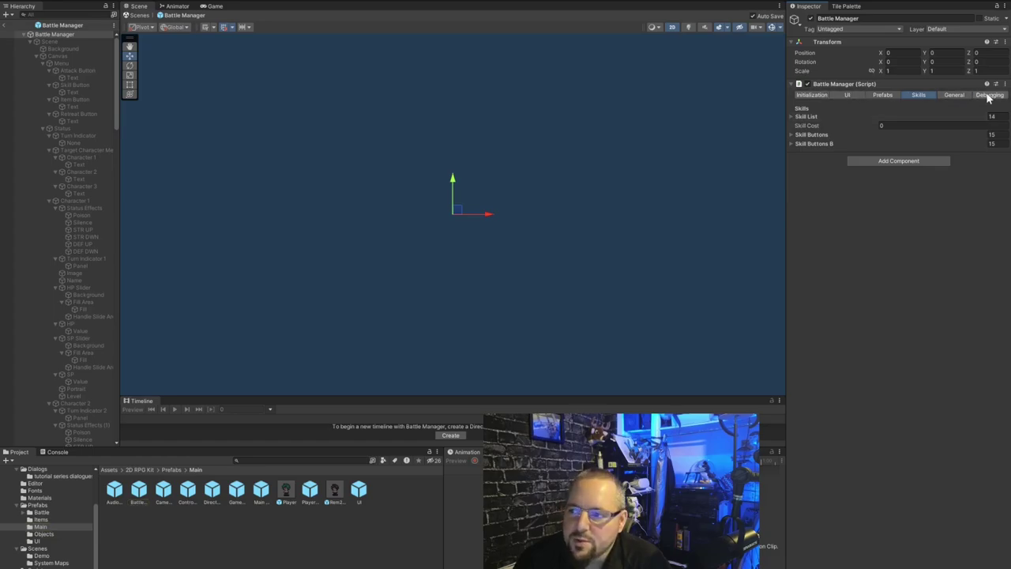
{"action": "left_click", "coordinate": [791, 117]}
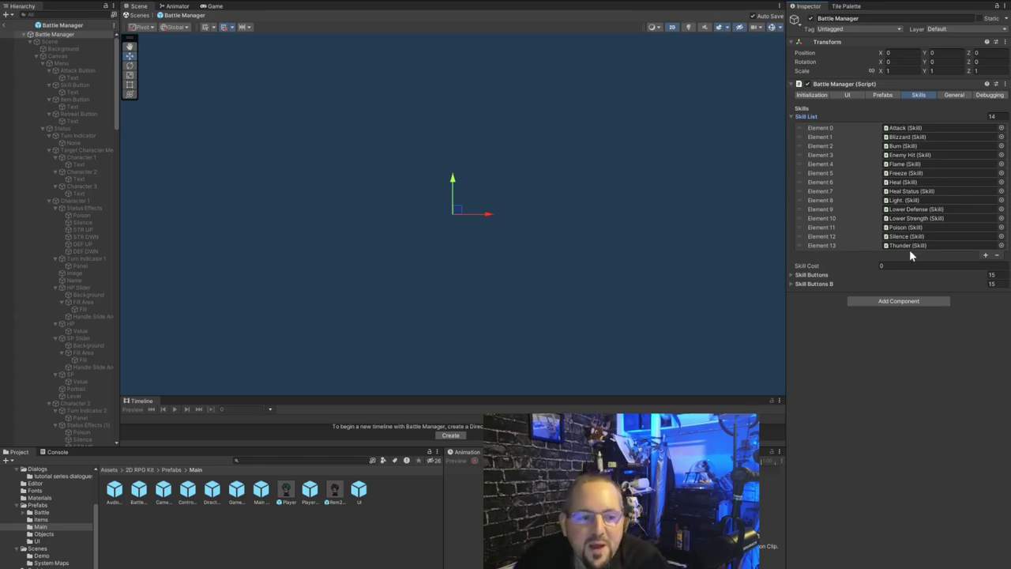
{"action": "left_click", "coordinate": [791, 274]}
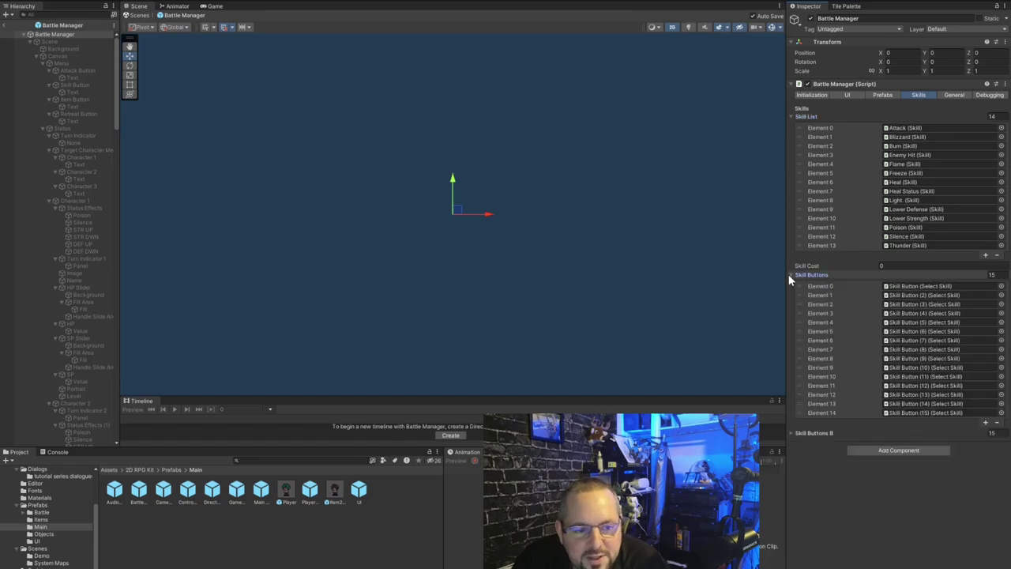
{"action": "left_click", "coordinate": [790, 432]}
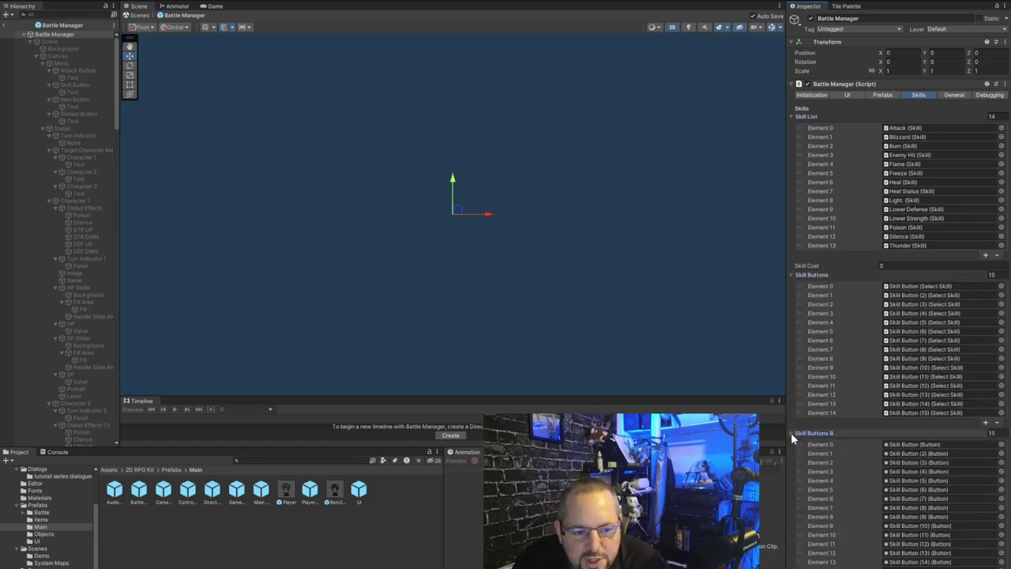
{"action": "left_click", "coordinate": [791, 432]}
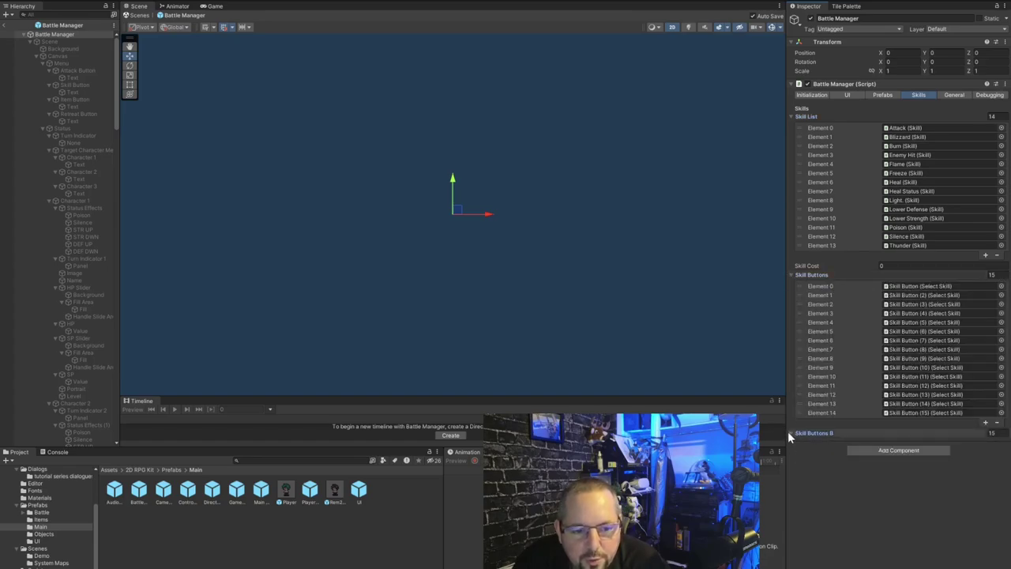
{"action": "left_click", "coordinate": [791, 274]}
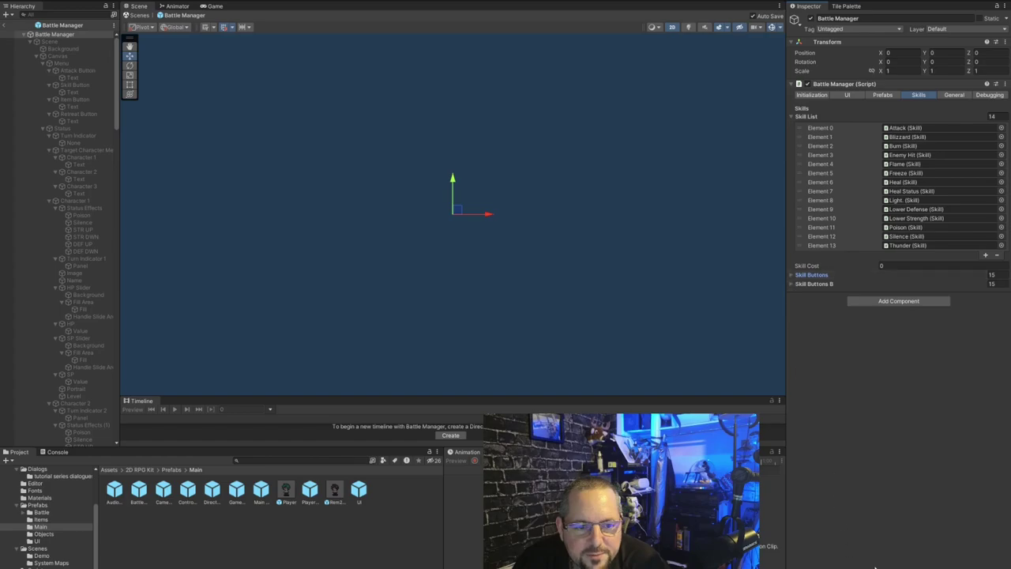
Expand the Battle Manager's Character Prefabs and Enemy Prefabs lists to read their entries, and briefly check Player Stats.
{"action": "left_click", "coordinate": [886, 95]}
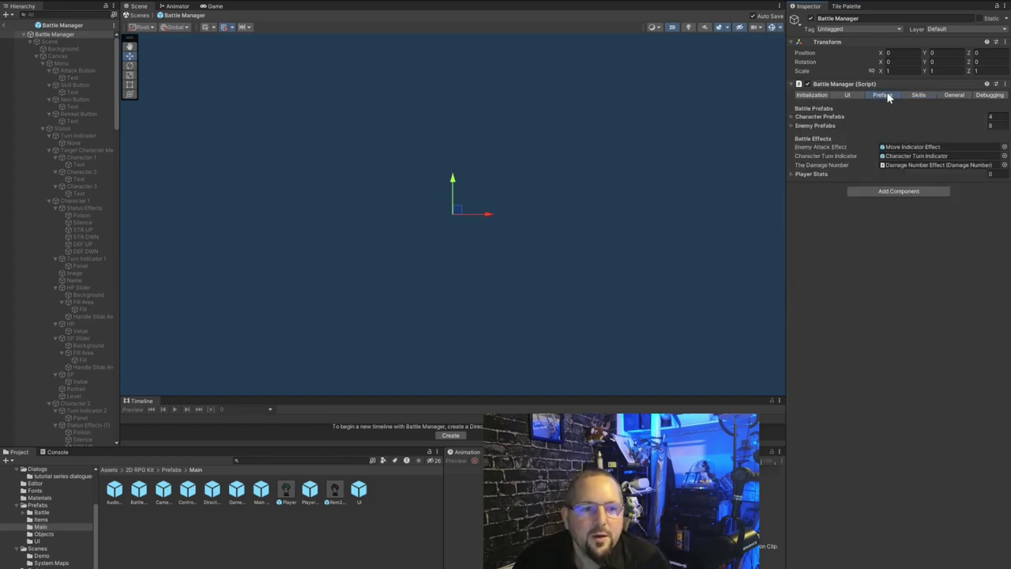
{"action": "left_click", "coordinate": [792, 116]}
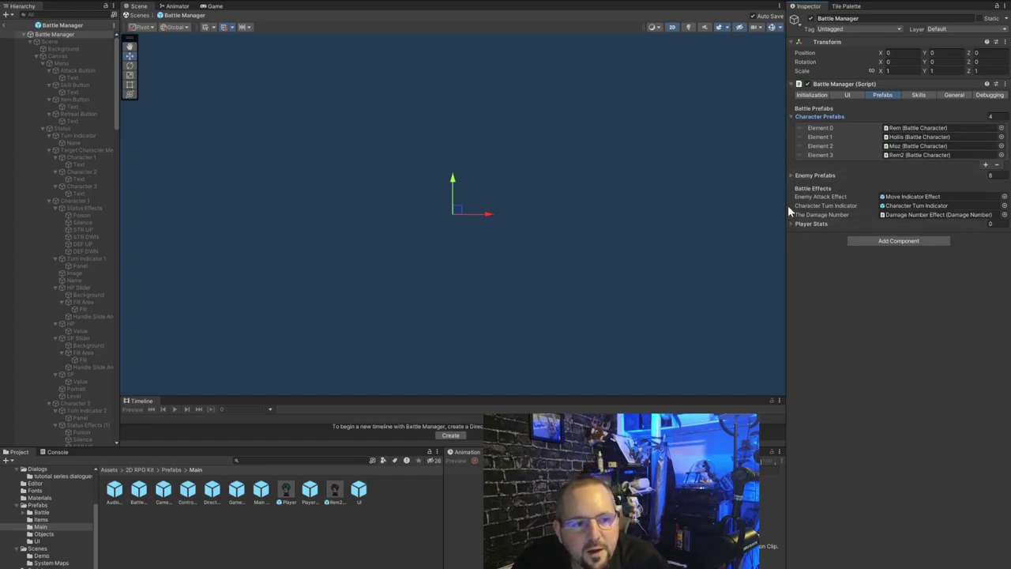
{"action": "left_click", "coordinate": [789, 176]}
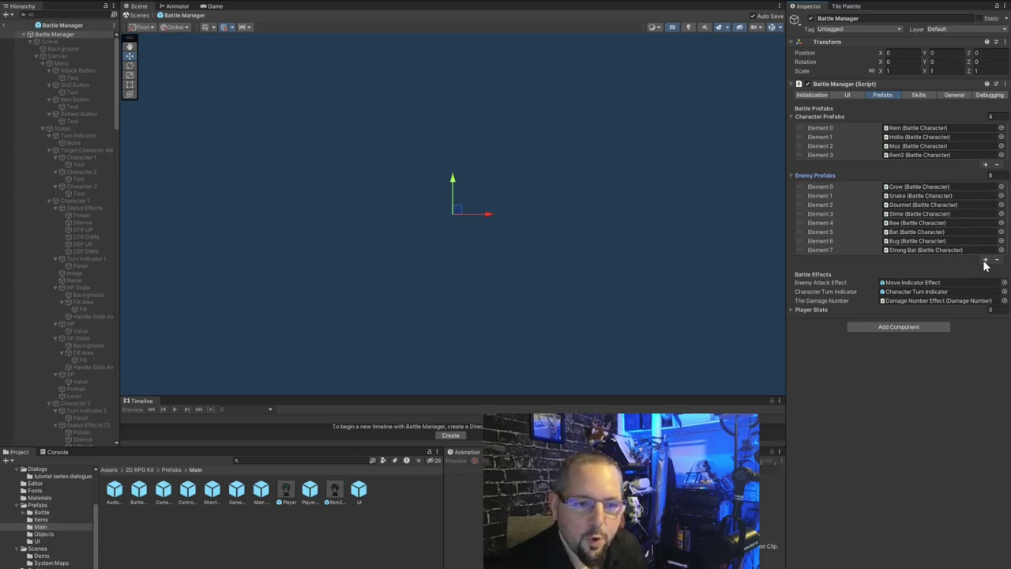
{"action": "left_click", "coordinate": [791, 309]}
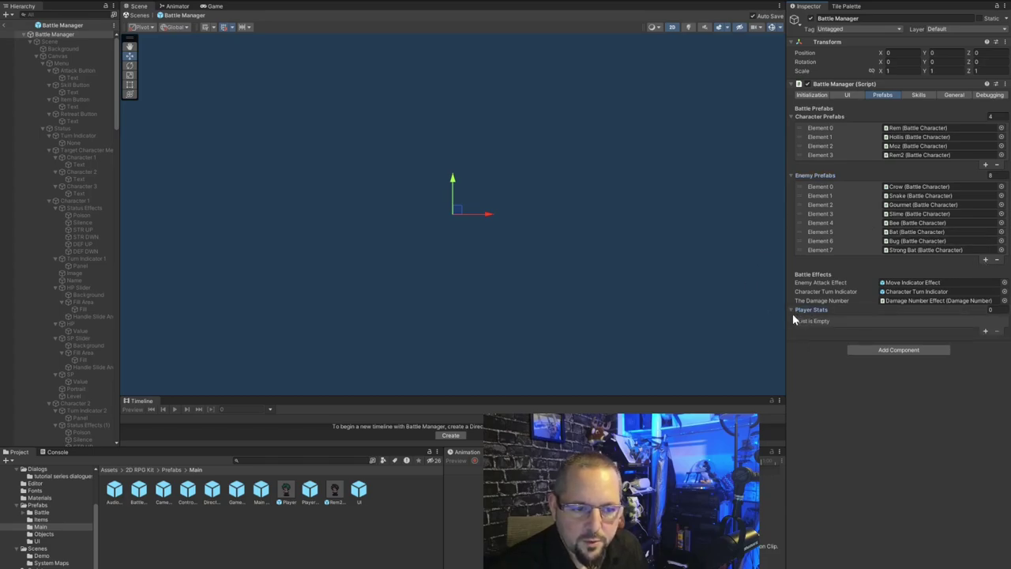
{"action": "left_click", "coordinate": [791, 308]}
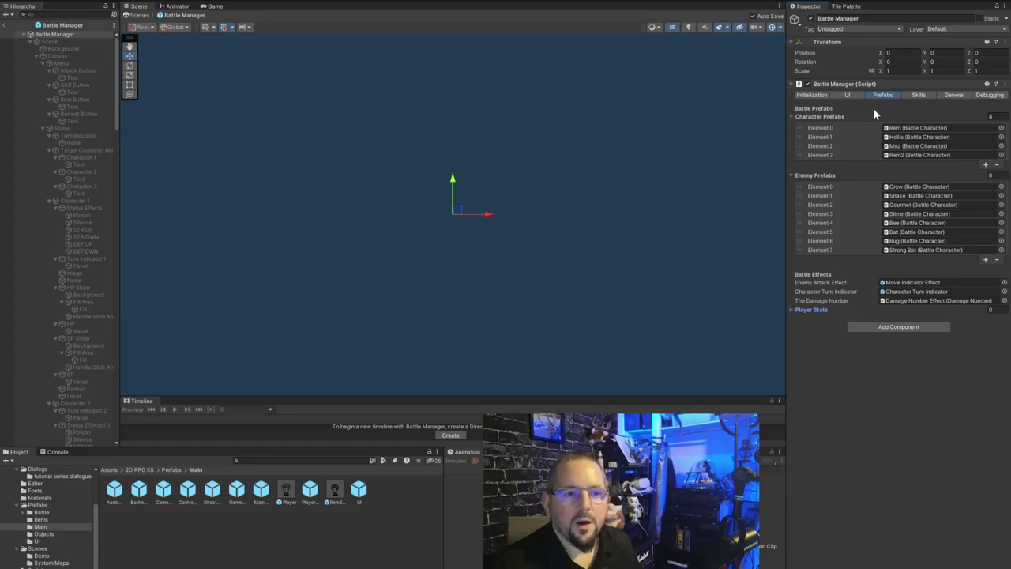
In the Battle Manager's Initialization section, expand Character Slot, Current Turn Indicator, Hilighted Battle Item and Portrait to examine their references.
{"action": "left_click", "coordinate": [811, 94]}
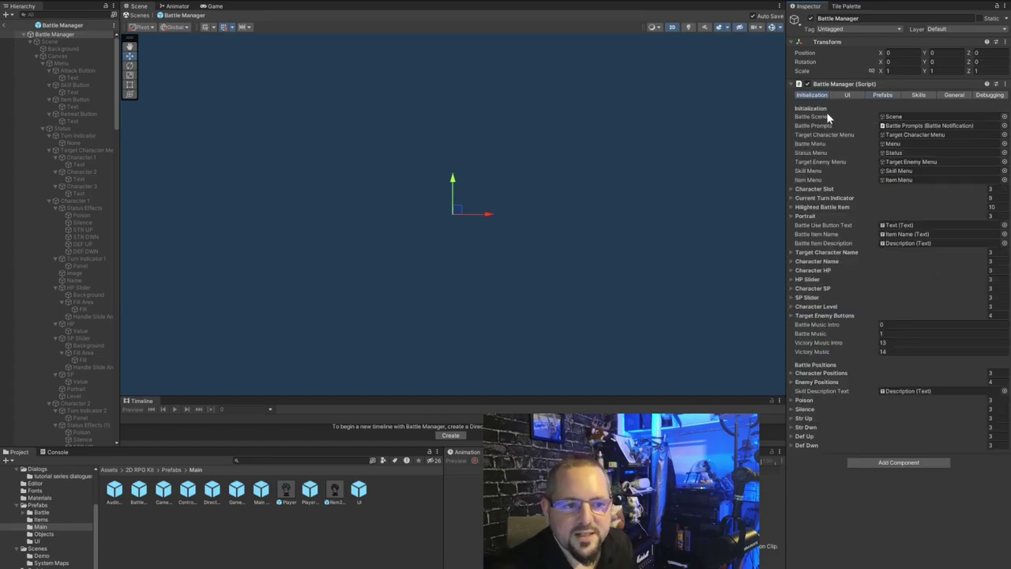
{"action": "left_click", "coordinate": [790, 189]}
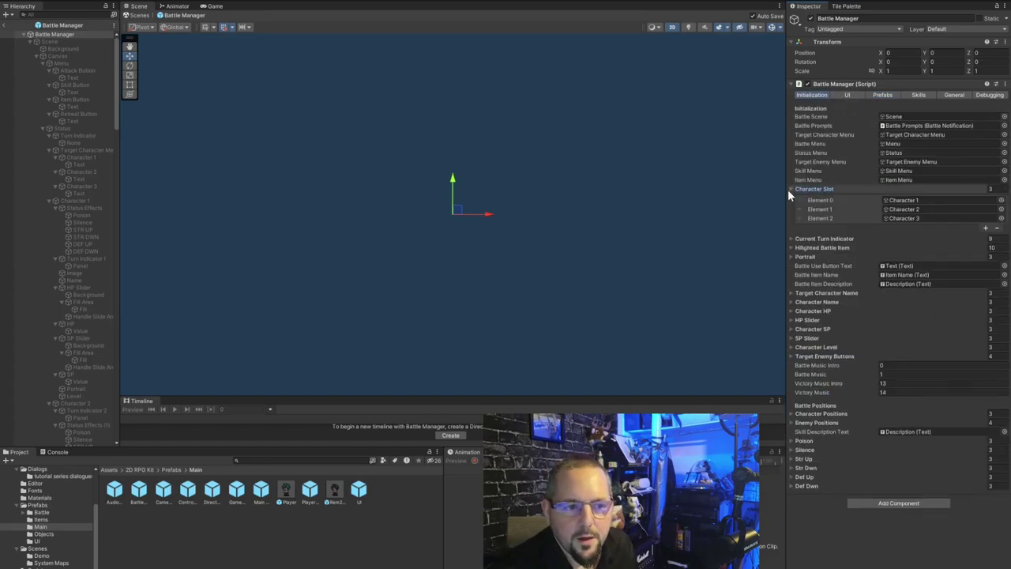
{"action": "left_click", "coordinate": [790, 239]}
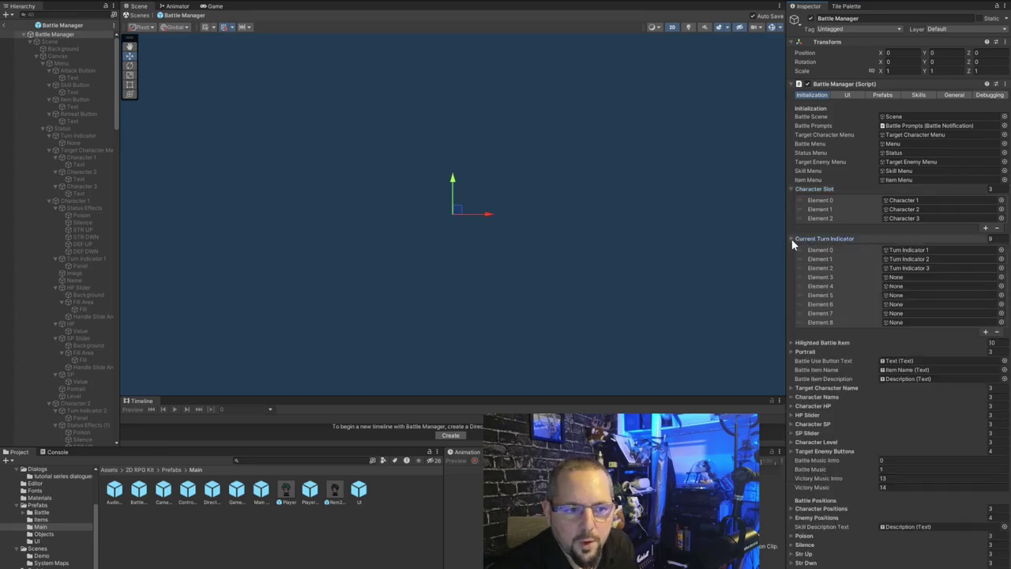
{"action": "left_click", "coordinate": [791, 343]}
{"action": "left_click", "coordinate": [791, 455]}
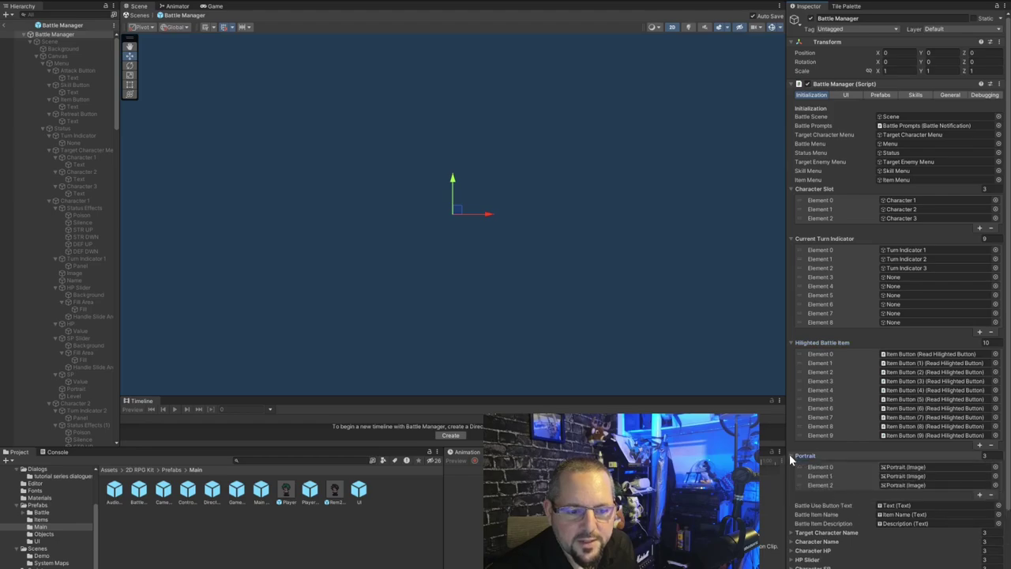
Expand the Target Character Name, Character Name and Character HP lists and look over the Initialization section from its beginning again.
{"action": "scroll", "coordinate": [794, 454], "scroll_direction": "down", "scroll_amount": 3}
{"action": "left_click", "coordinate": [792, 435]}
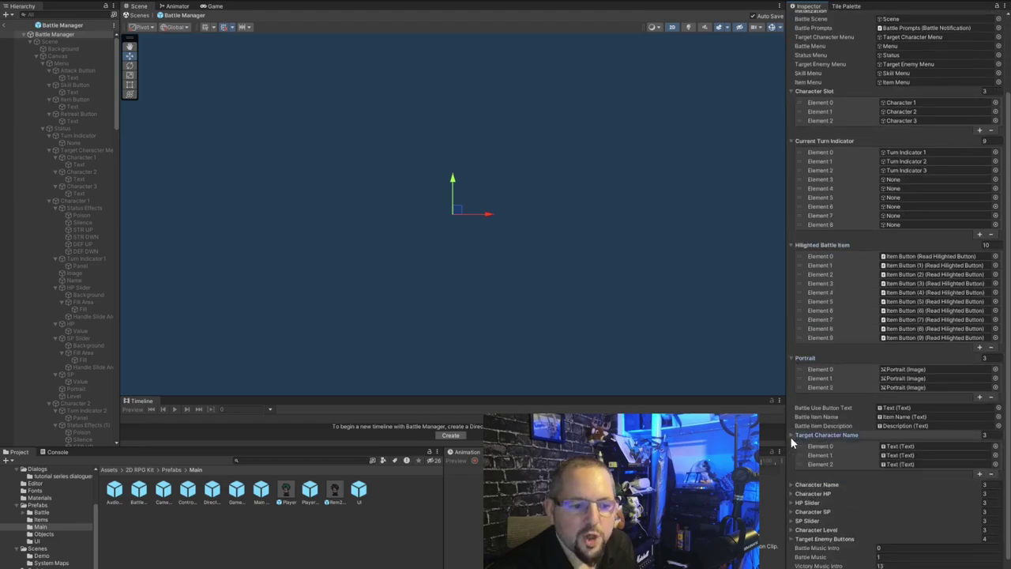
{"action": "scroll", "coordinate": [796, 434], "scroll_direction": "down", "scroll_amount": 2}
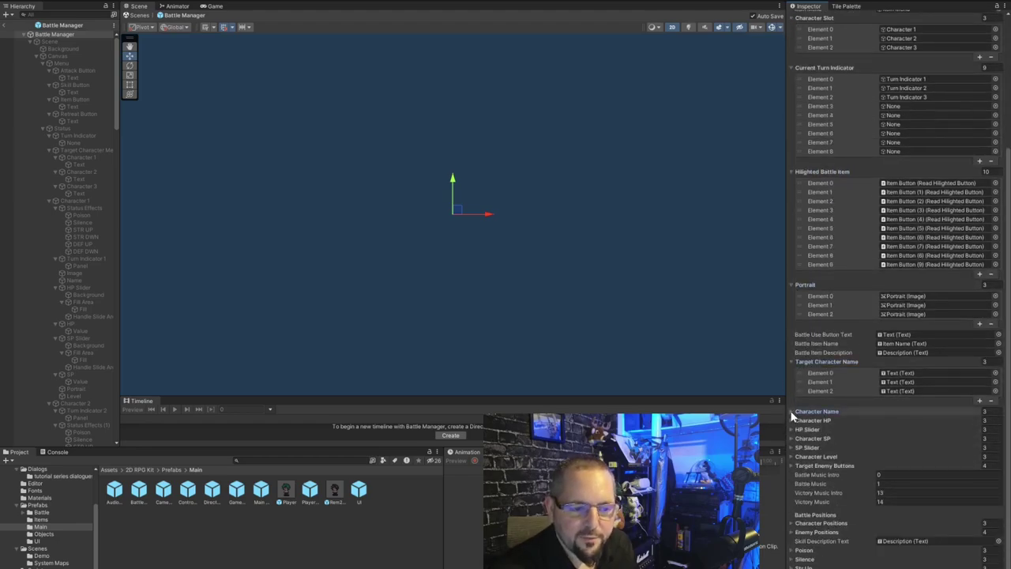
{"action": "left_click", "coordinate": [792, 411]}
{"action": "scroll", "coordinate": [798, 433], "scroll_direction": "down", "scroll_amount": 1}
{"action": "left_click", "coordinate": [791, 420]}
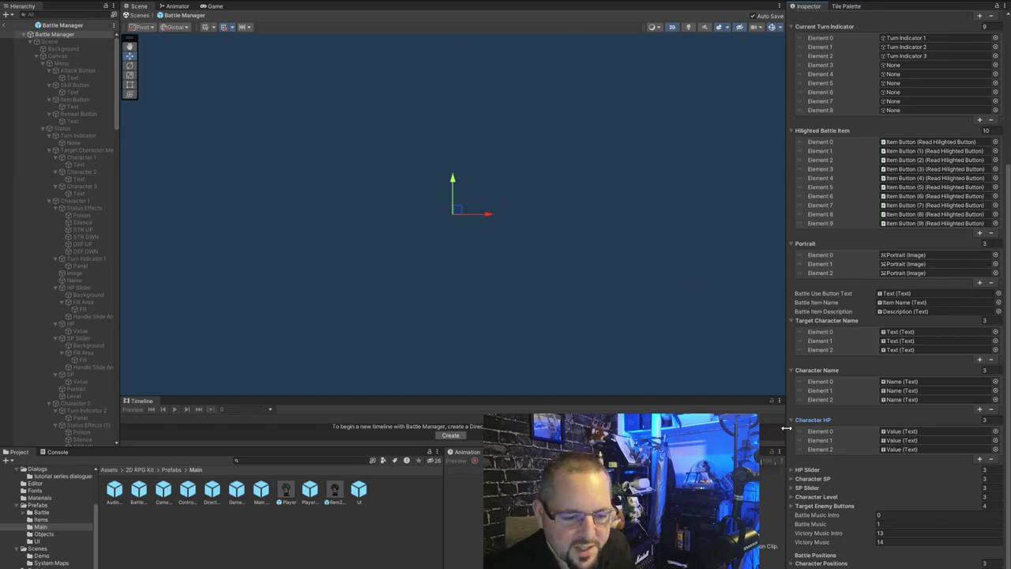
{"action": "scroll", "coordinate": [908, 223], "scroll_direction": "up", "scroll_amount": 5}
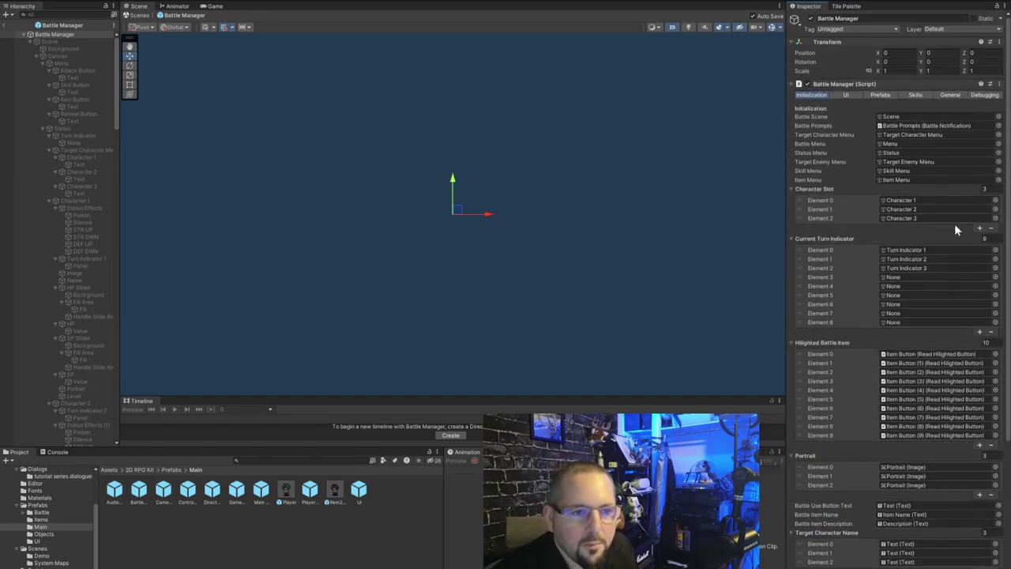
Examine the Battle Manager's UI menu button references, and revisit its Prefabs and Skills sections.
{"action": "left_click", "coordinate": [845, 94]}
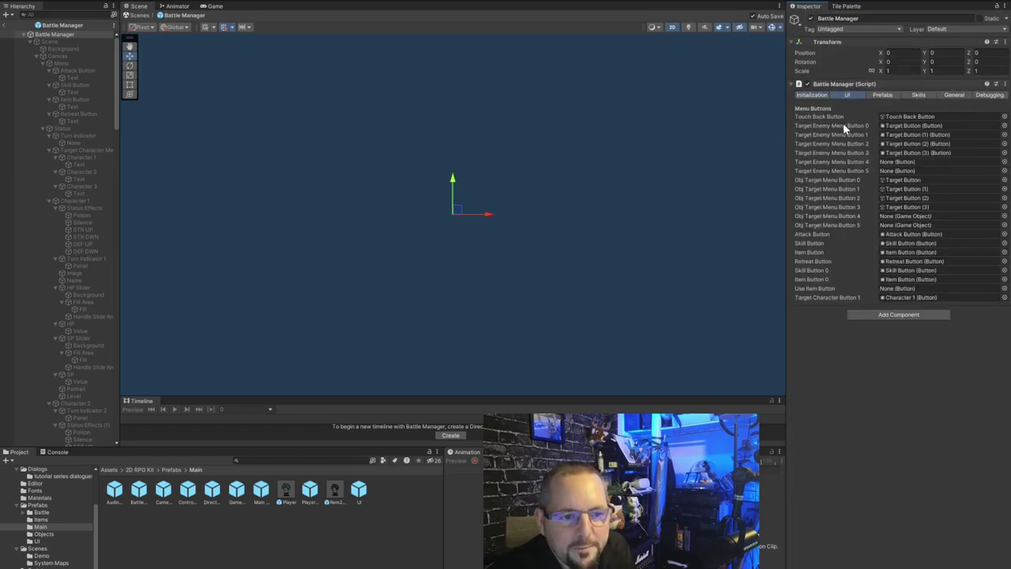
{"action": "left_click", "coordinate": [880, 95]}
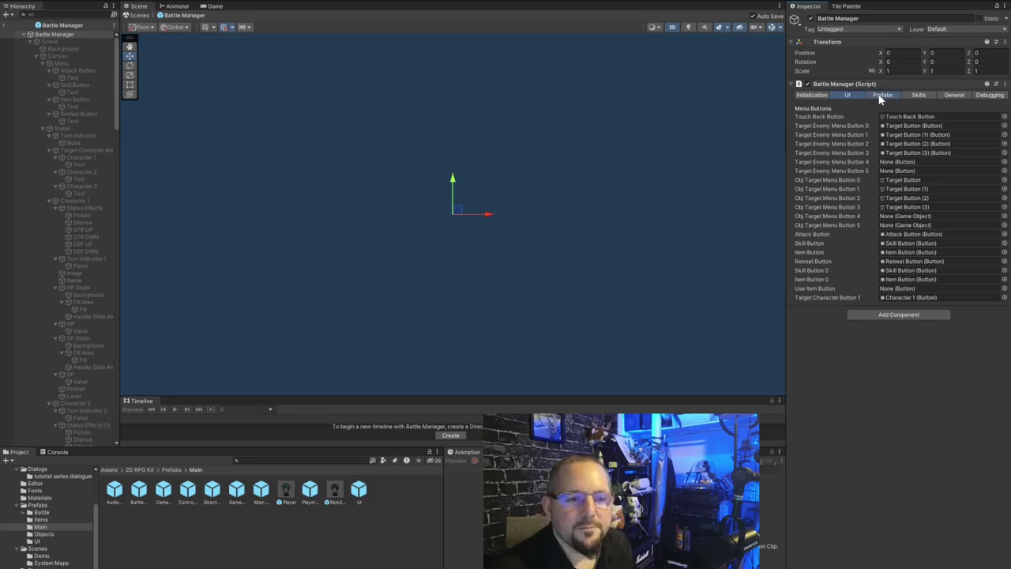
{"action": "left_click", "coordinate": [918, 95]}
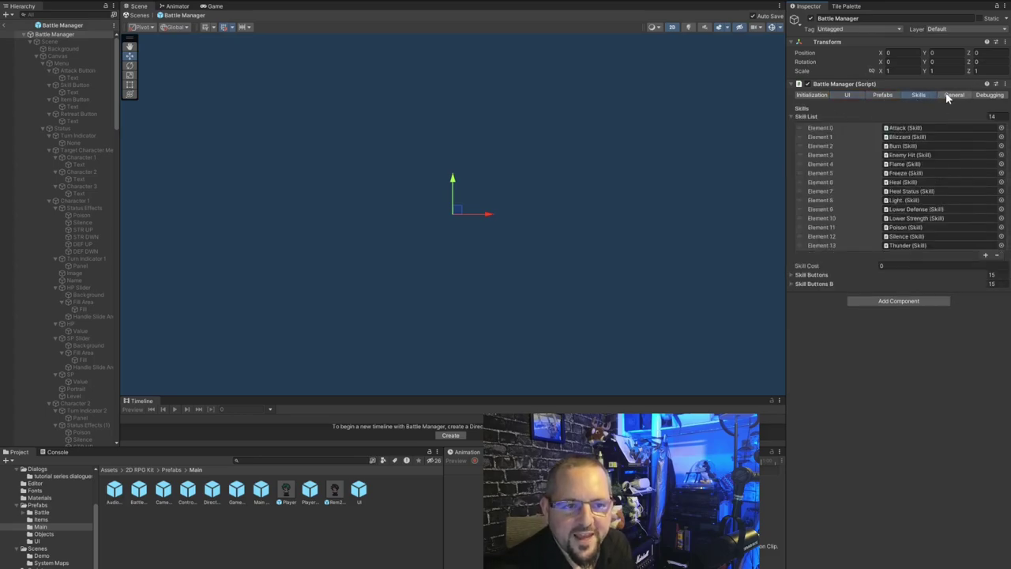
In the Battle Manager's General settings, set the Retreat Rate to 75.
{"action": "left_click", "coordinate": [954, 96]}
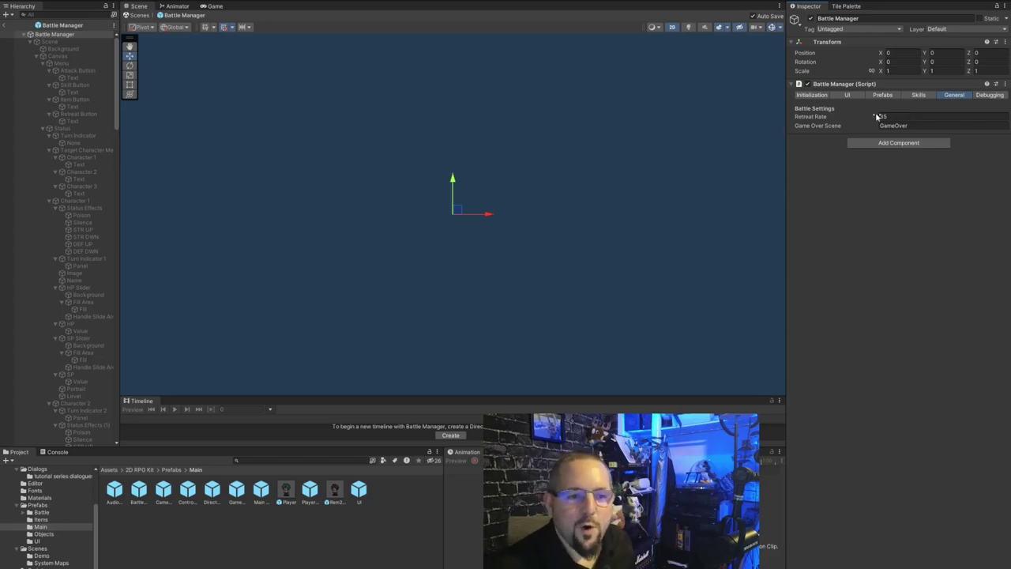
{"action": "left_click", "coordinate": [898, 115]}
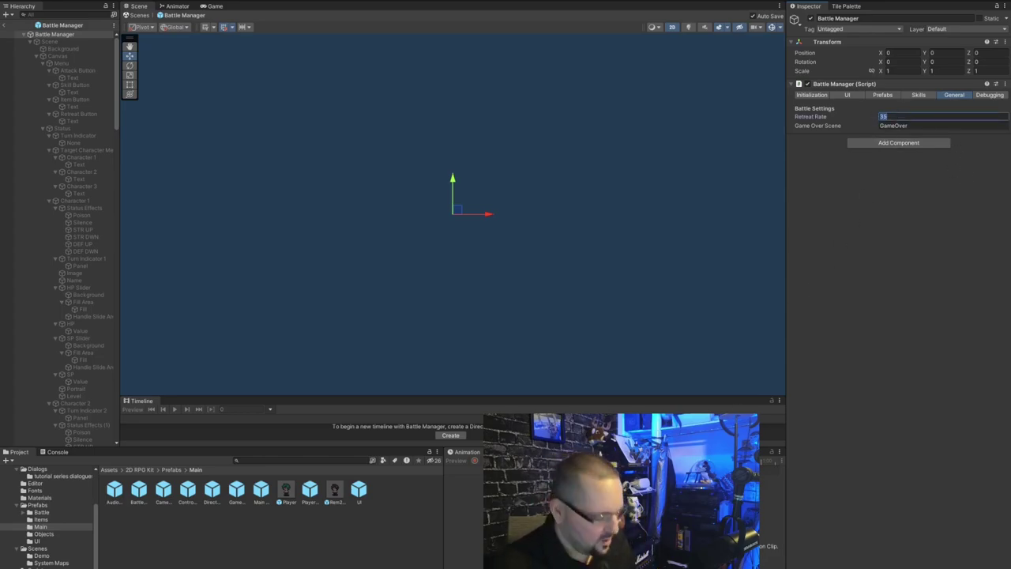
{"action": "type", "text": "75"}
{"action": "left_click", "coordinate": [905, 231]}
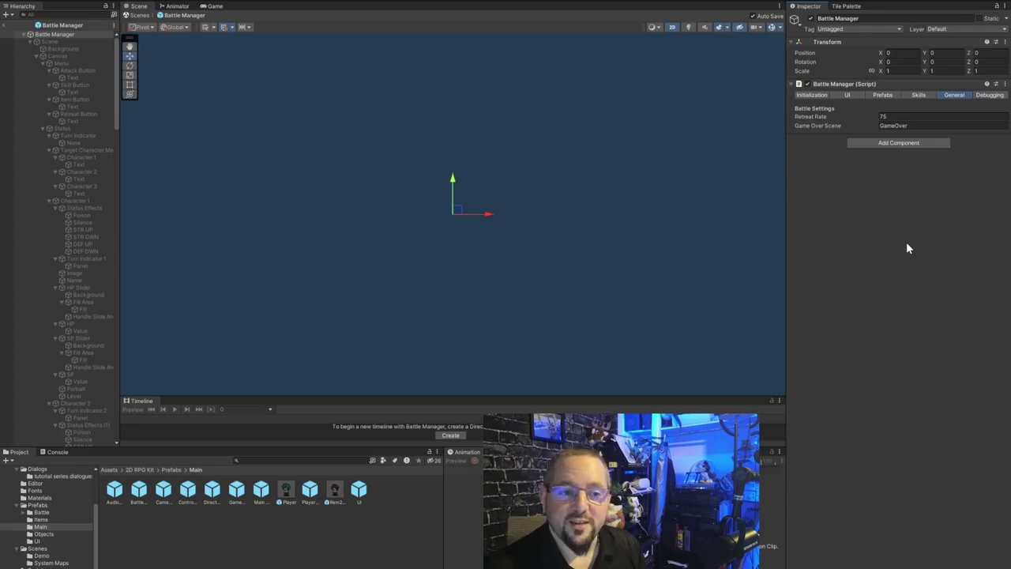
Set the Battle Manager's Retreat Rate to 85 and save the prefab.
{"action": "left_click", "coordinate": [884, 116]}
{"action": "type", "text": "50"}
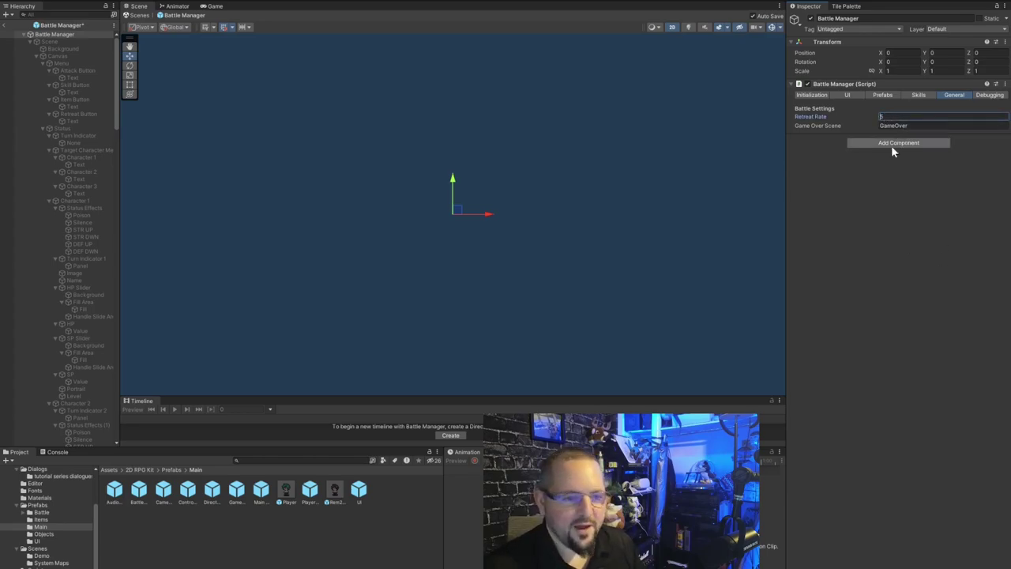
{"action": "left_click", "coordinate": [925, 230]}
{"action": "key", "text": "ctrl+s"}
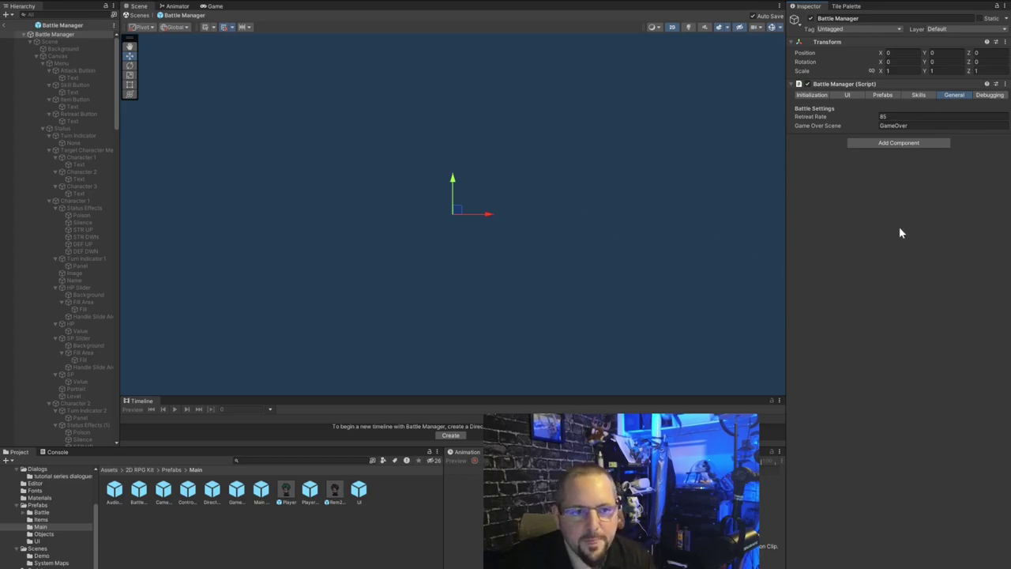
Look over the Battle Manager's Debugging, General, Skills, Prefabs and UI sections once more, and return to the scene.
{"action": "left_click", "coordinate": [985, 96]}
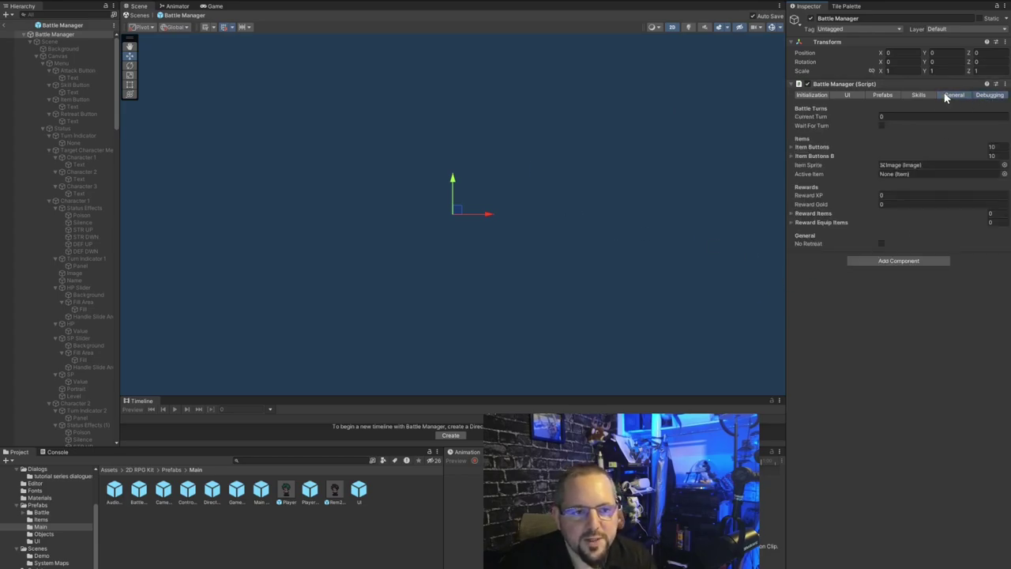
{"action": "left_click", "coordinate": [951, 94]}
{"action": "left_click", "coordinate": [919, 94]}
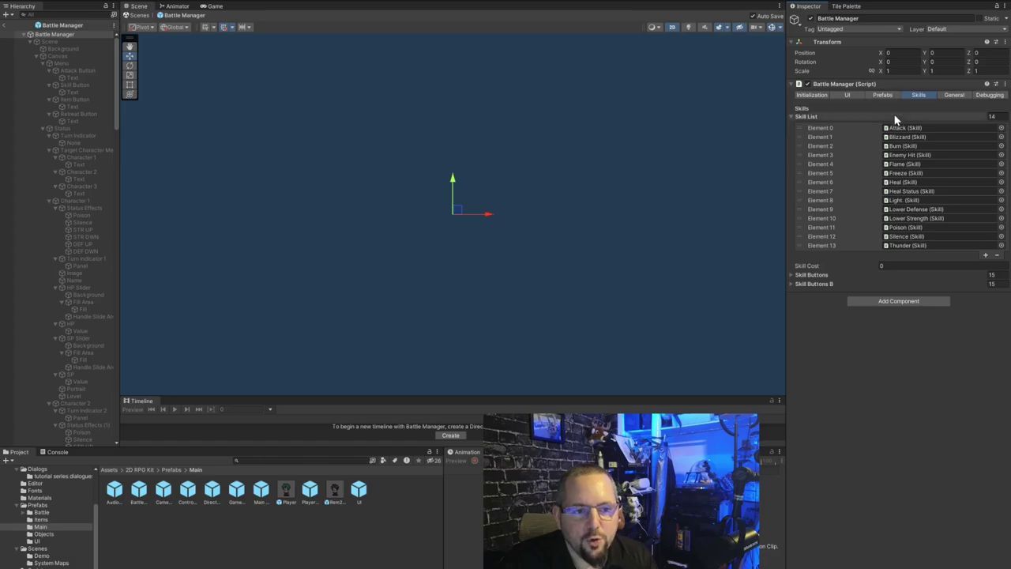
{"action": "left_click", "coordinate": [888, 95]}
{"action": "left_click", "coordinate": [849, 95]}
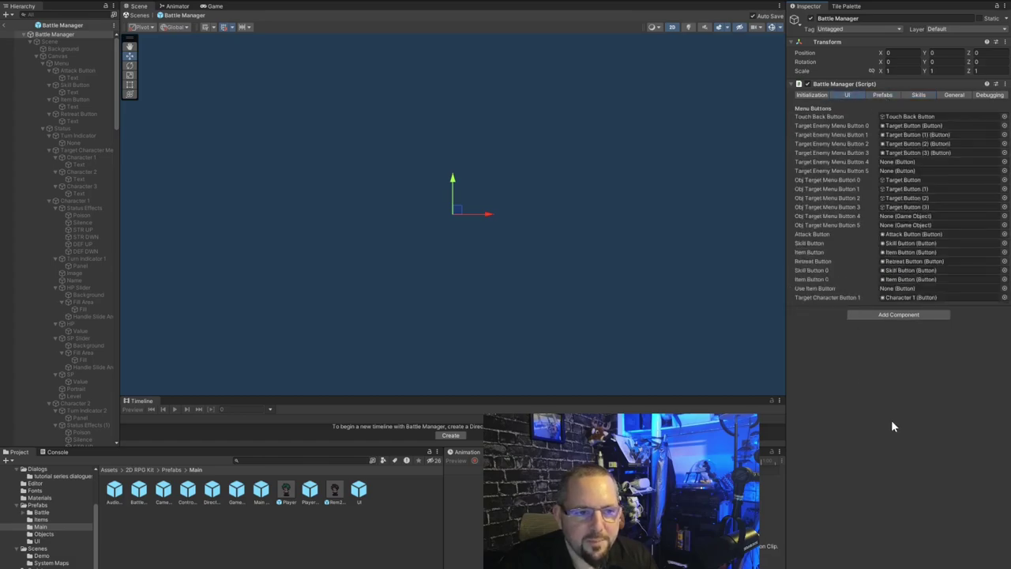
{"action": "left_click", "coordinate": [4, 30]}
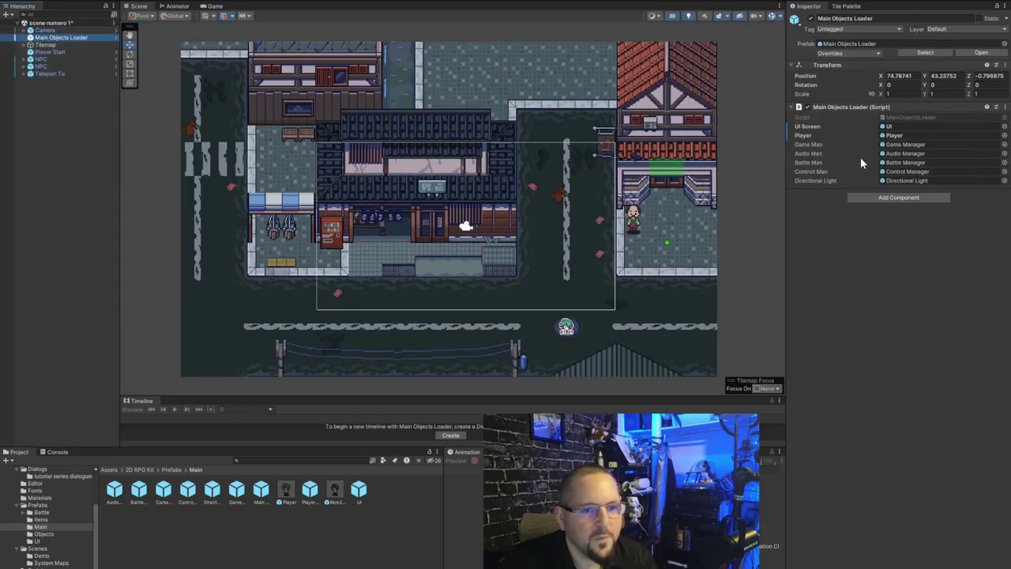
Add a Chest object to the scene and move it beside the NPC at X 12, Y 0.
{"action": "left_click", "coordinate": [48, 140]}
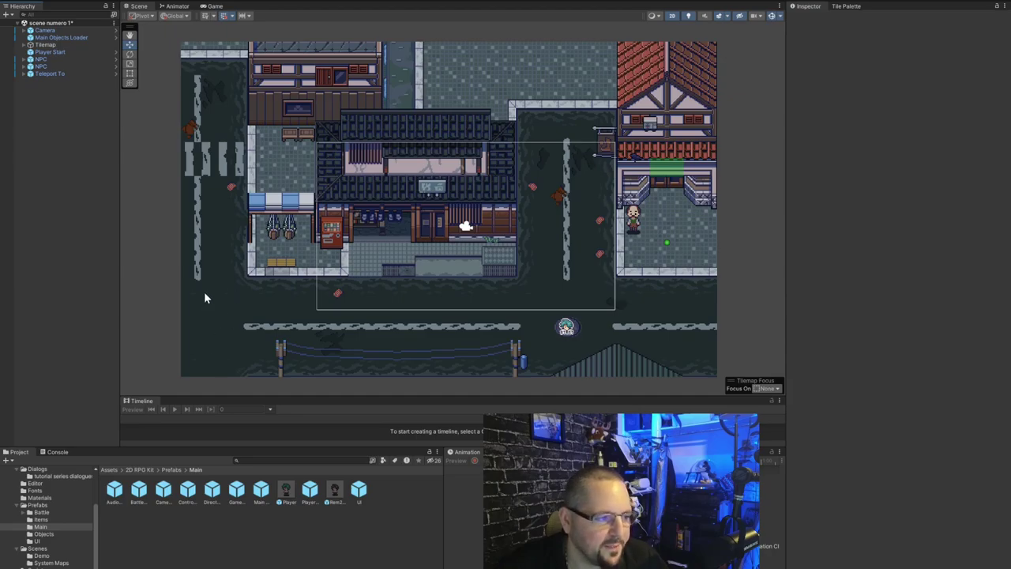
{"action": "key", "text": "ctrl+v"}
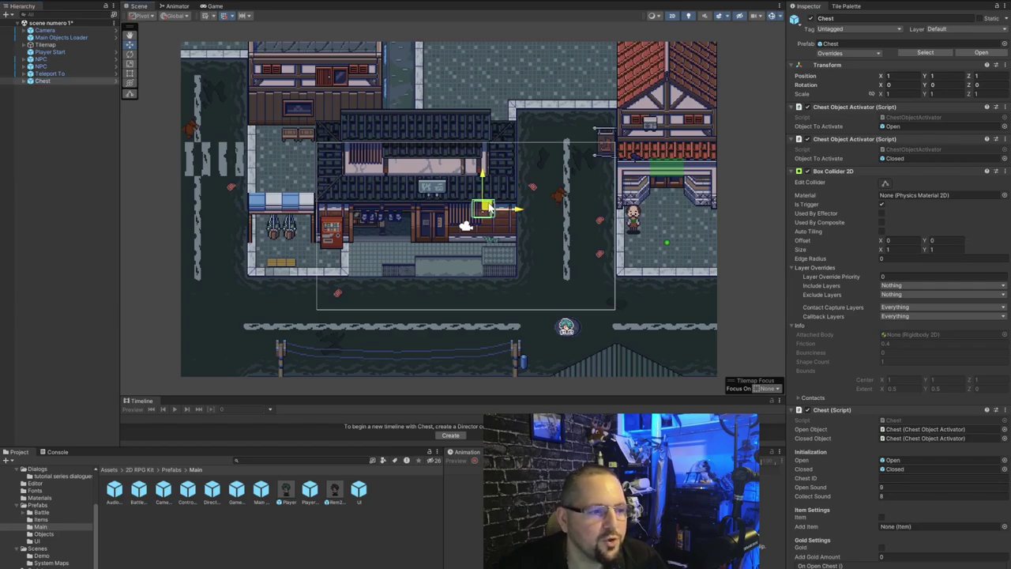
{"action": "left_click_drag", "start_coordinate": [490, 207], "coordinate": [672, 230]}
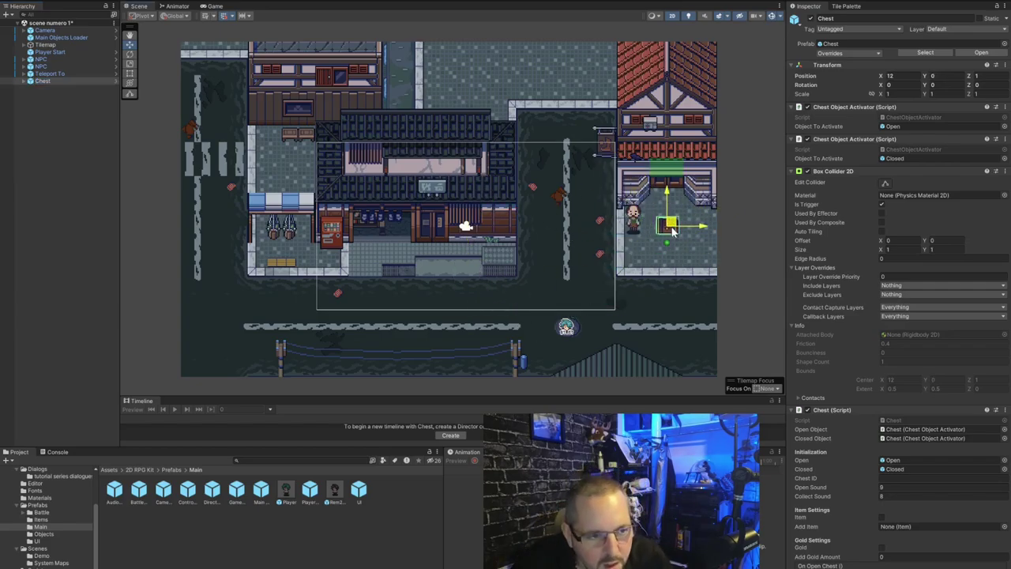
Move the chest to the paved area next to the wooden crates, at X -12, Y 5.
{"action": "scroll", "coordinate": [672, 235], "scroll_direction": "up", "scroll_amount": 3}
{"action": "scroll", "coordinate": [671, 241], "scroll_direction": "down", "scroll_amount": 5}
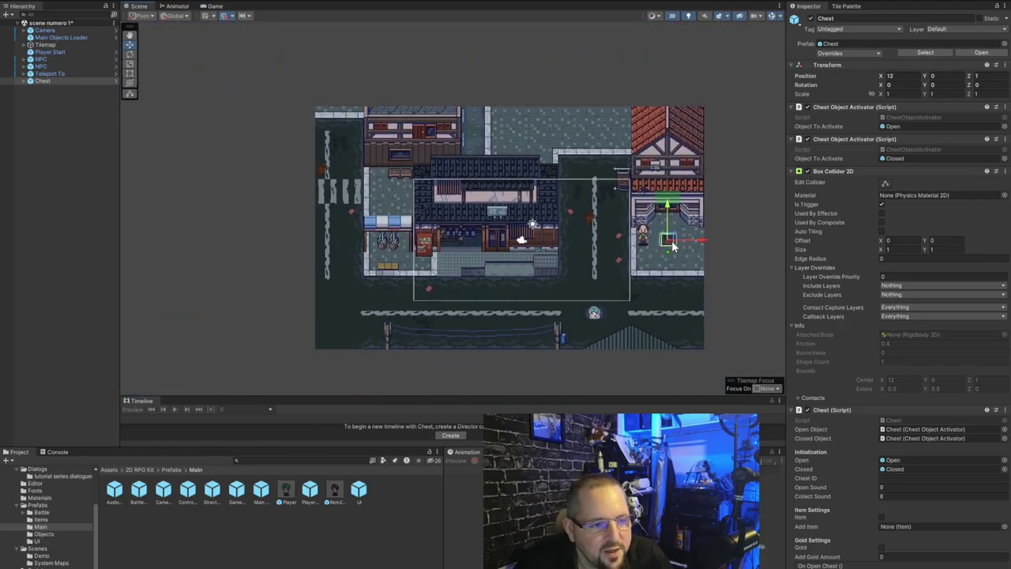
{"action": "scroll", "coordinate": [671, 245], "scroll_direction": "up", "scroll_amount": 2}
{"action": "left_click_drag", "start_coordinate": [671, 237], "coordinate": [265, 140]}
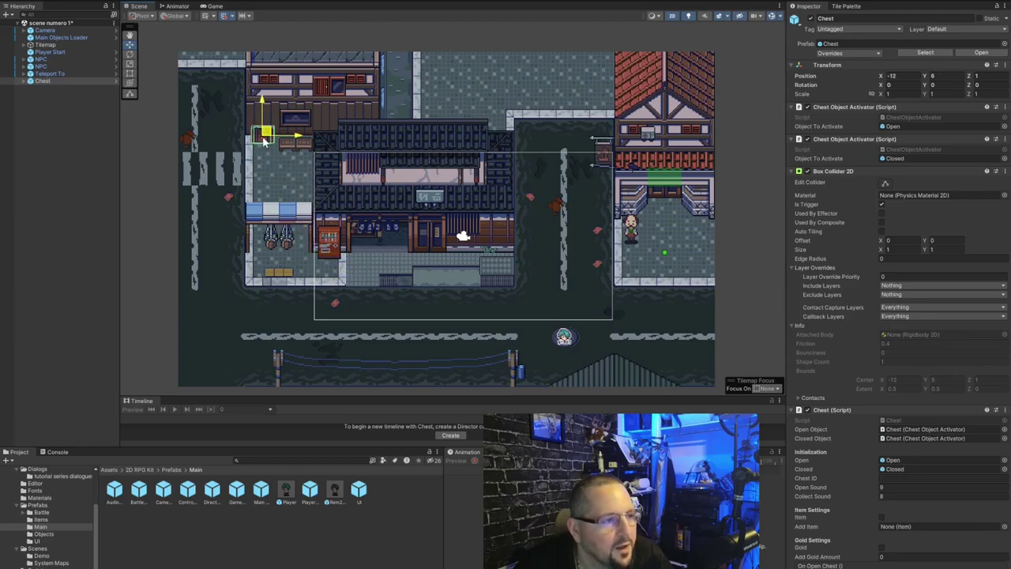
{"action": "scroll", "coordinate": [265, 141], "scroll_direction": "up", "scroll_amount": 6}
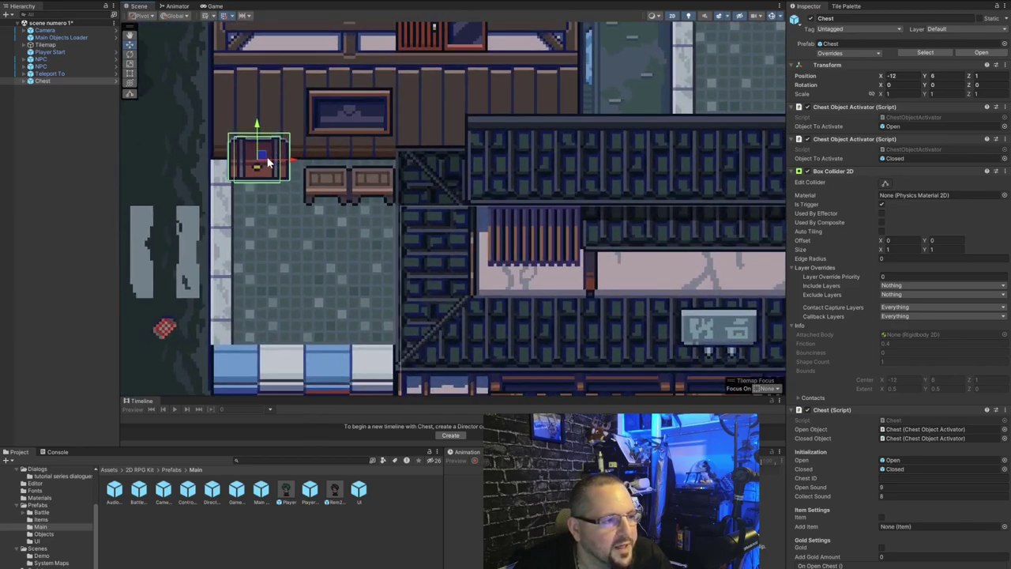
{"action": "left_click_drag", "start_coordinate": [266, 162], "coordinate": [260, 197]}
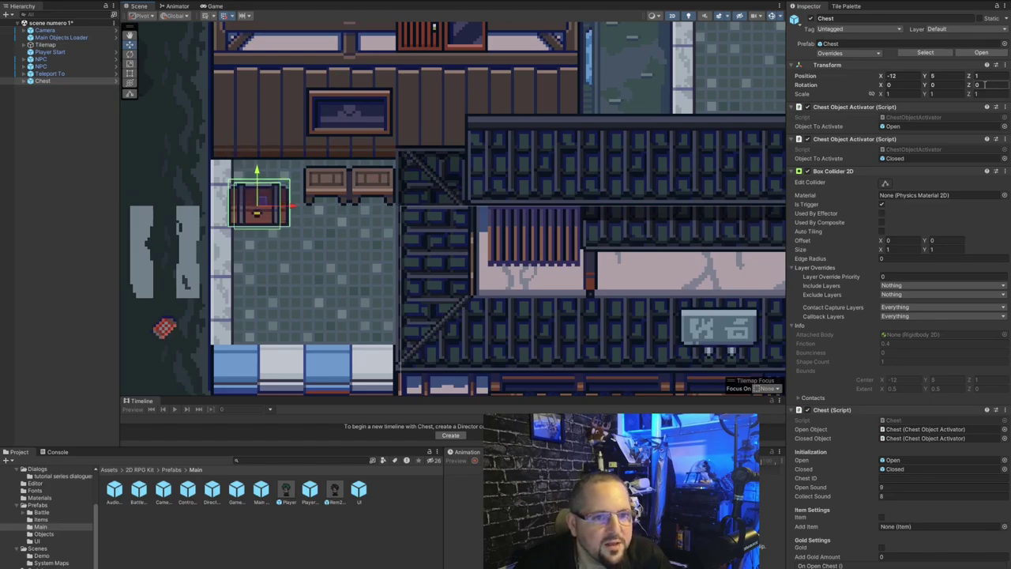
Fine-tune the chest's Y position, trying 5.75 and settling on 5.5 to line it up with the crates.
{"action": "left_click", "coordinate": [944, 75]}
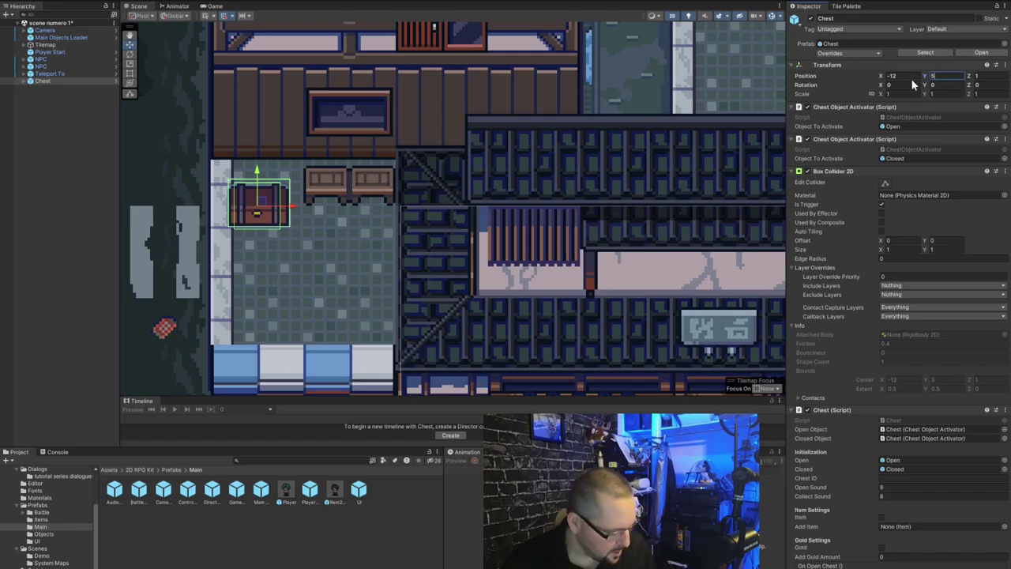
{"action": "type", "text": ".5"}
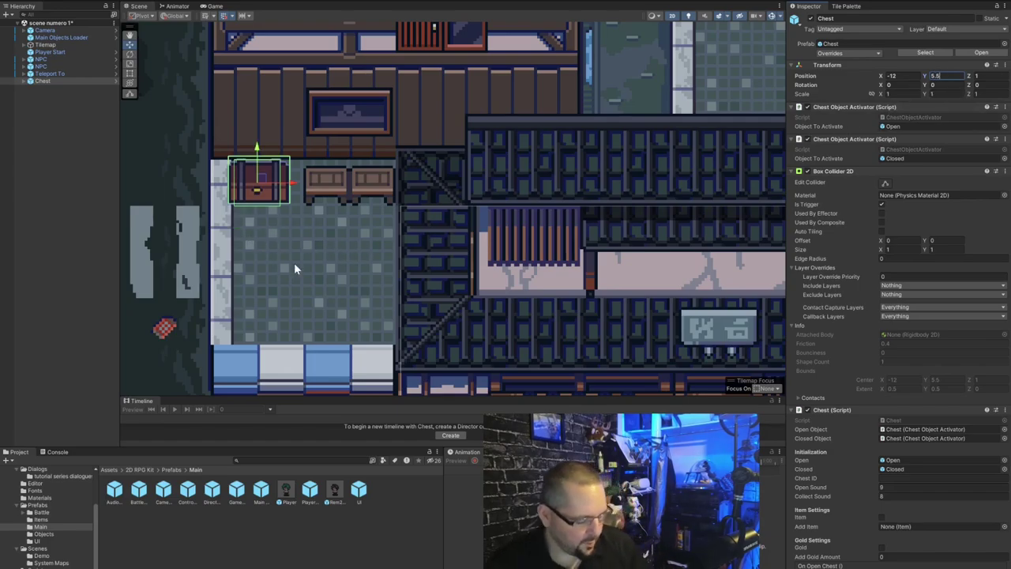
{"action": "key", "text": "BackSpace"}
{"action": "type", "text": "75"}
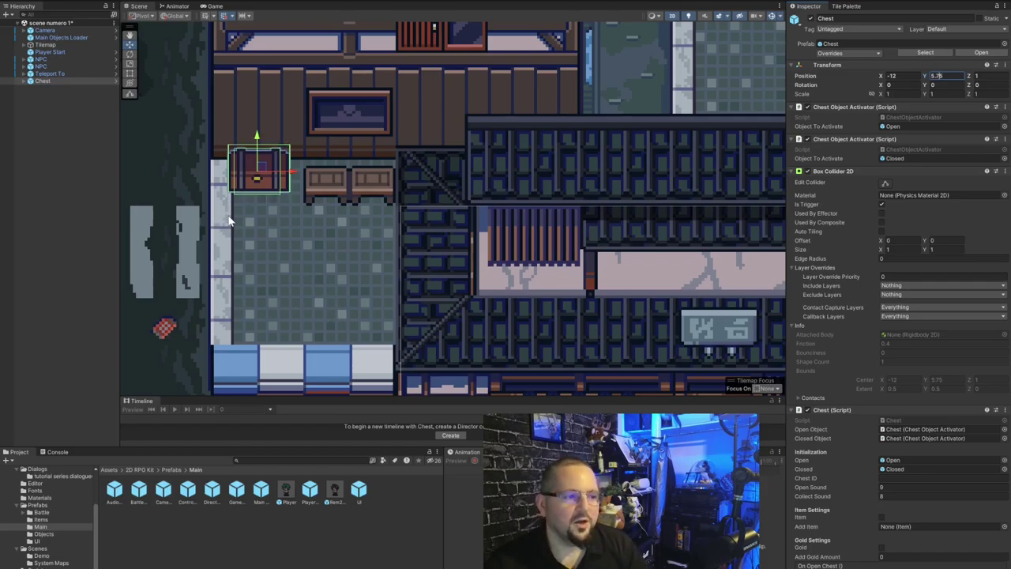
{"action": "key", "text": "Left"}
{"action": "key", "text": "Left"}
{"action": "key", "text": "BackSpace"}
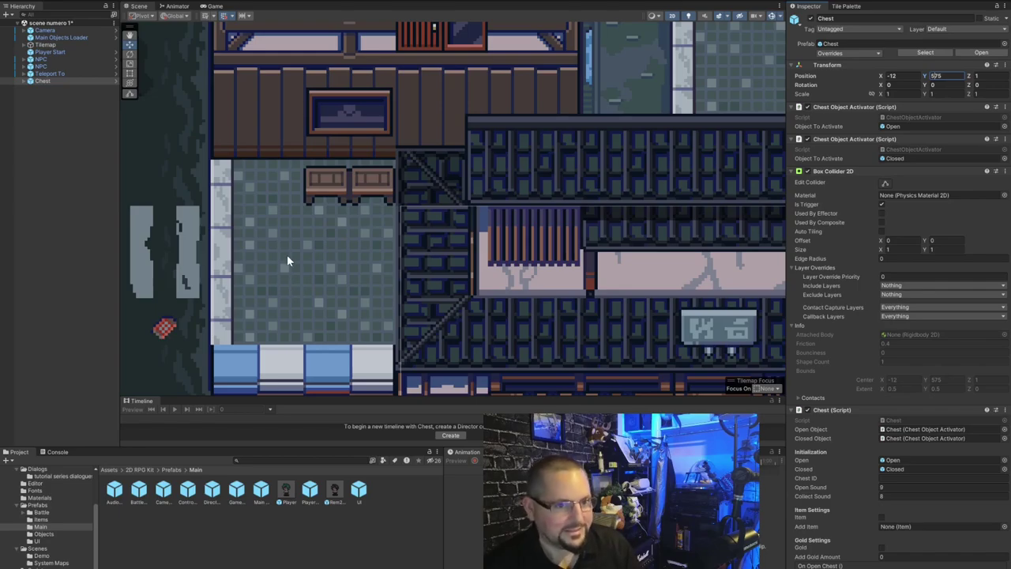
{"action": "type", "text": "."}
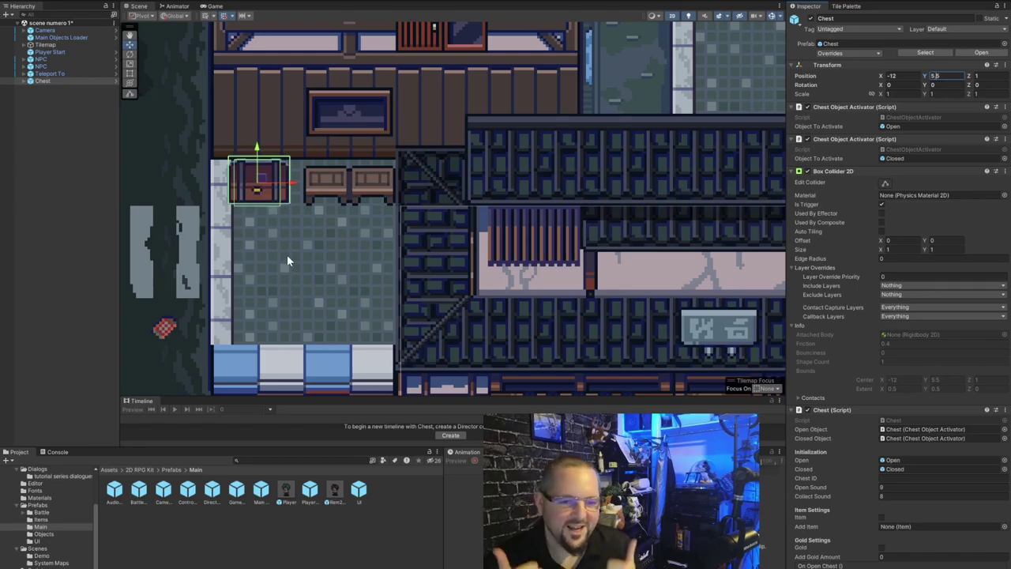
Reselect the placed chest in the scene and set its Chest ID to 001.
{"action": "left_click", "coordinate": [245, 179]}
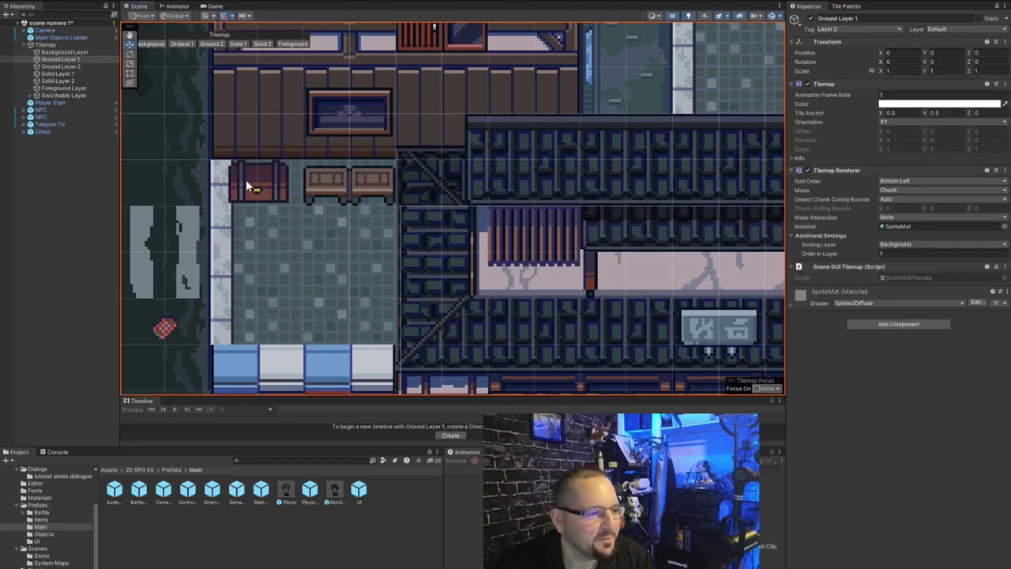
{"action": "left_click", "coordinate": [245, 177]}
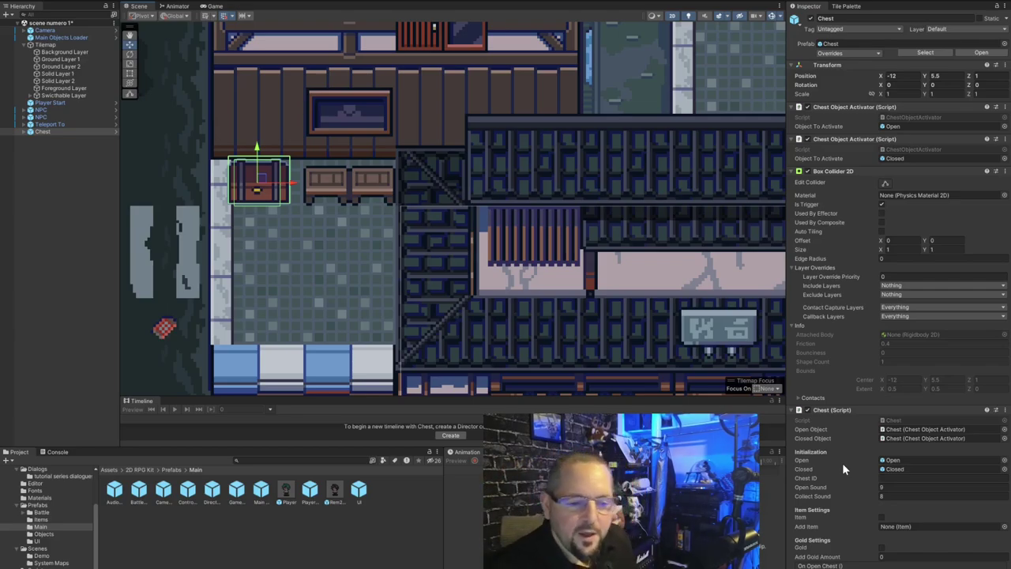
{"action": "left_click", "coordinate": [892, 477]}
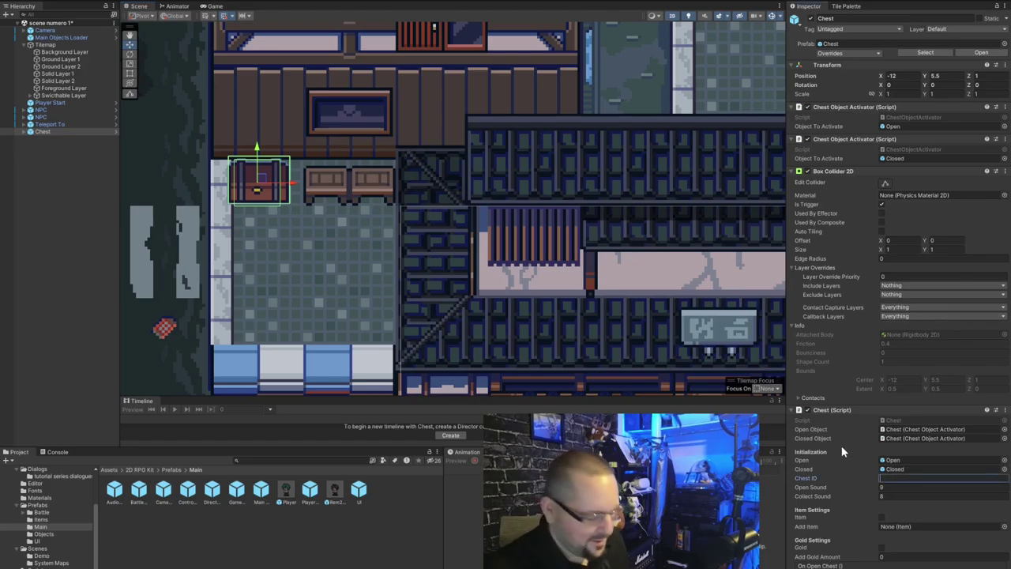
{"action": "type", "text": "001"}
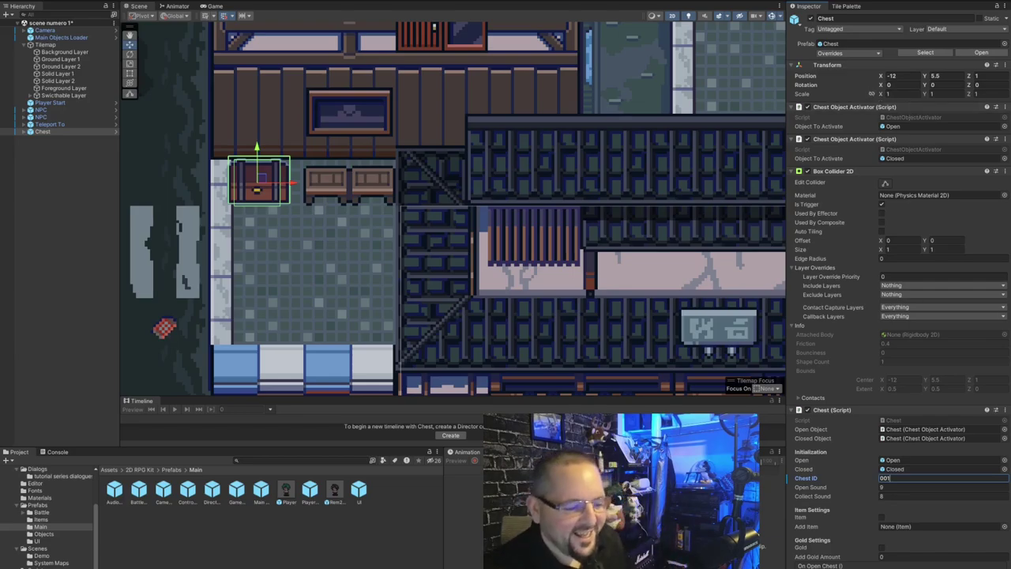
{"action": "key", "text": "Return"}
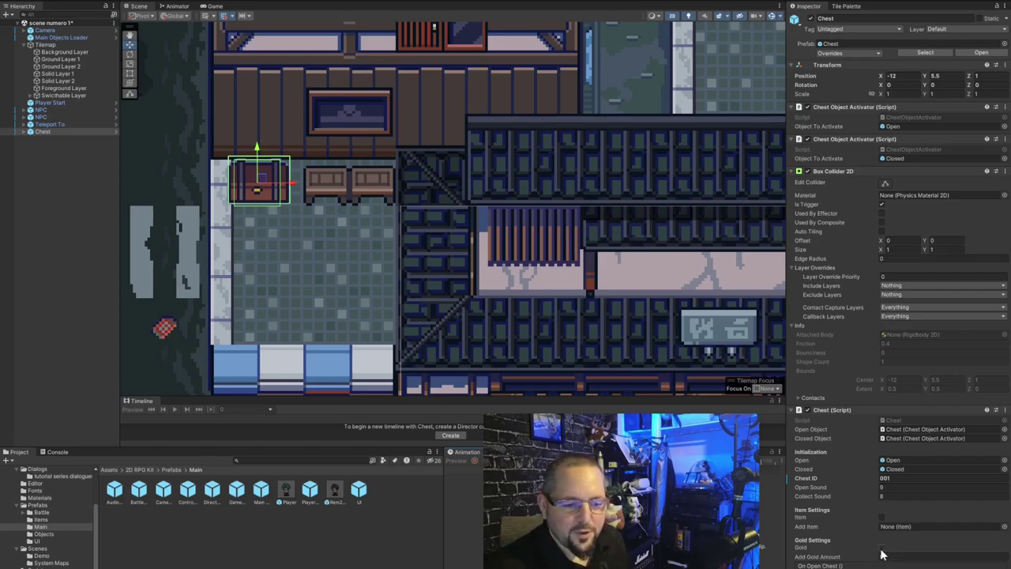
Enable Gold for the chest and set its Add Gold Amount to 400.
{"action": "left_click", "coordinate": [881, 547]}
{"action": "left_click", "coordinate": [886, 556]}
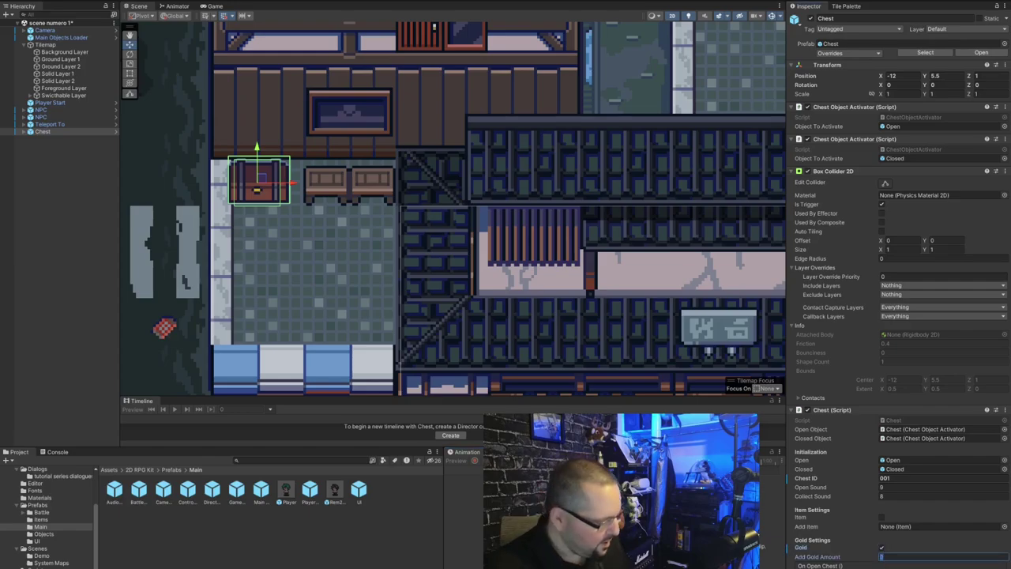
{"action": "type", "text": "40"}
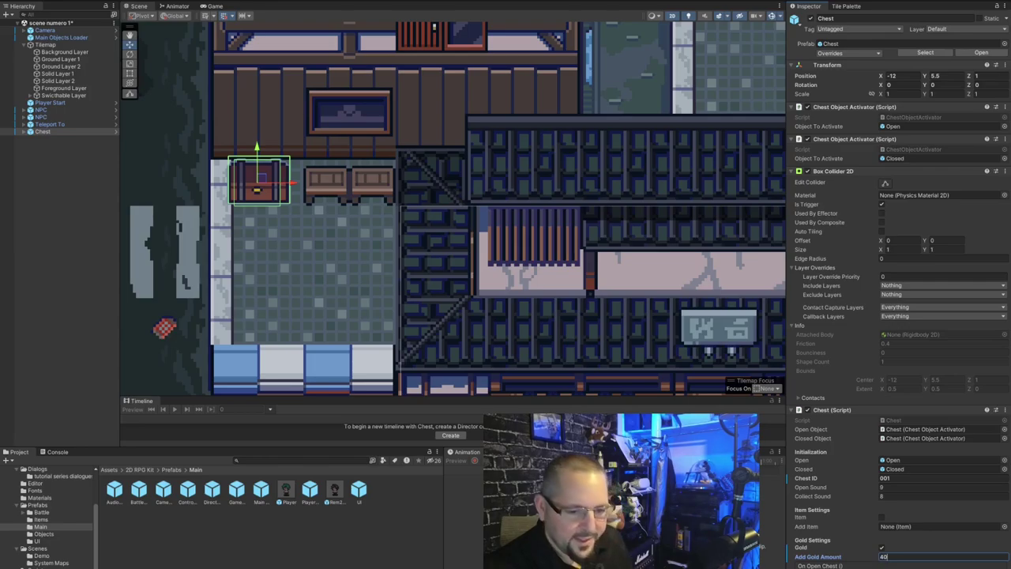
{"action": "type", "text": "0"}
{"action": "key", "text": "Return"}
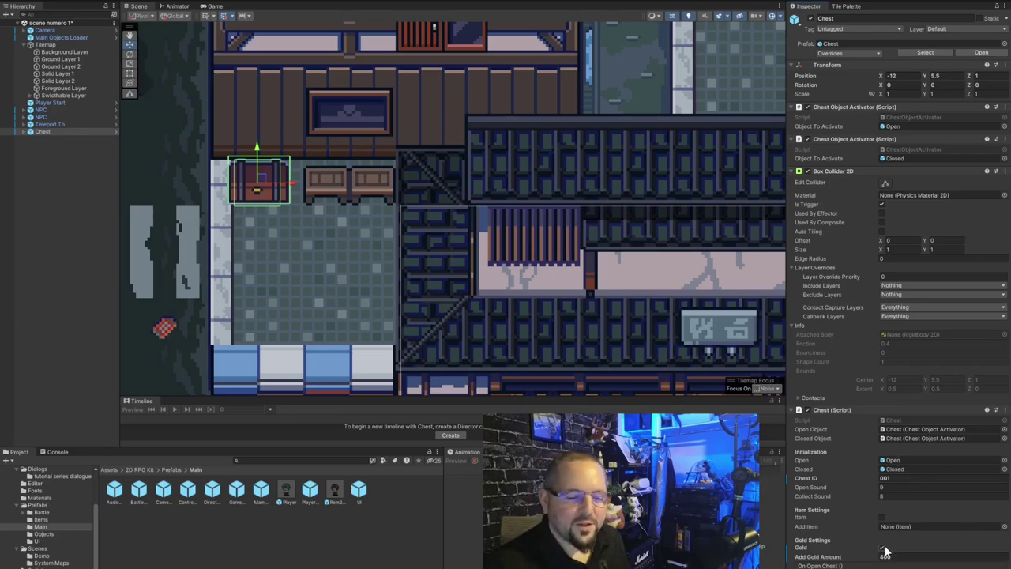
Add a second Chest object and move it onto the road just west of the first chest, at X -14, Y 6.
{"action": "left_click", "coordinate": [41, 187]}
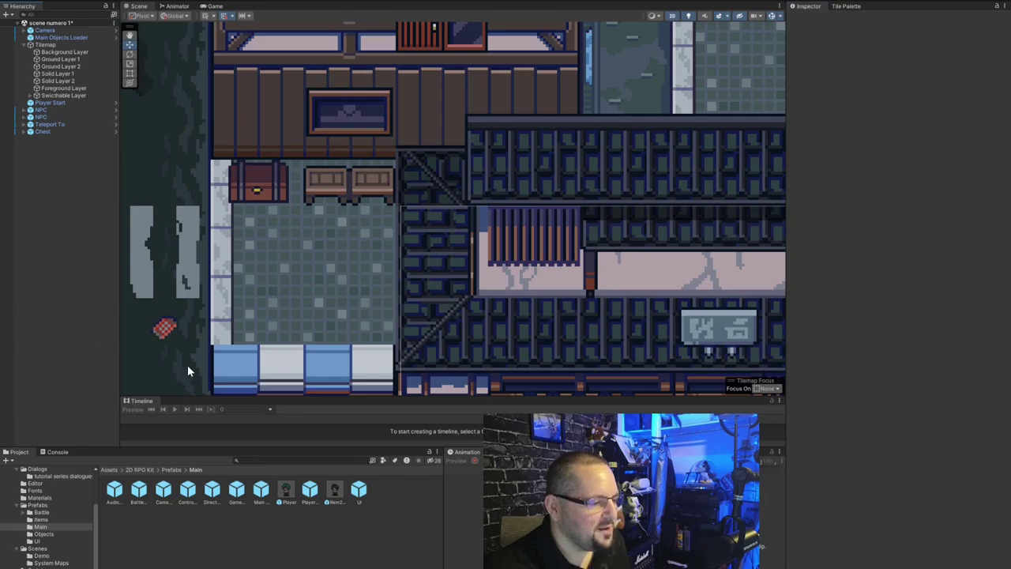
{"action": "key", "text": "ctrl+z"}
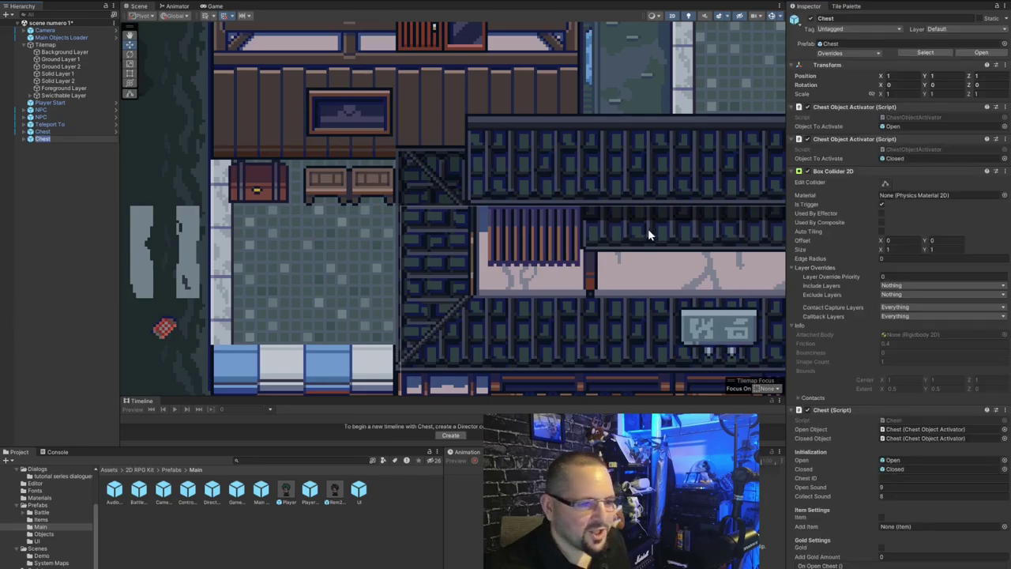
{"action": "scroll", "coordinate": [664, 289], "scroll_direction": "down", "scroll_amount": 3}
{"action": "left_click_drag", "start_coordinate": [761, 337], "coordinate": [433, 227]}
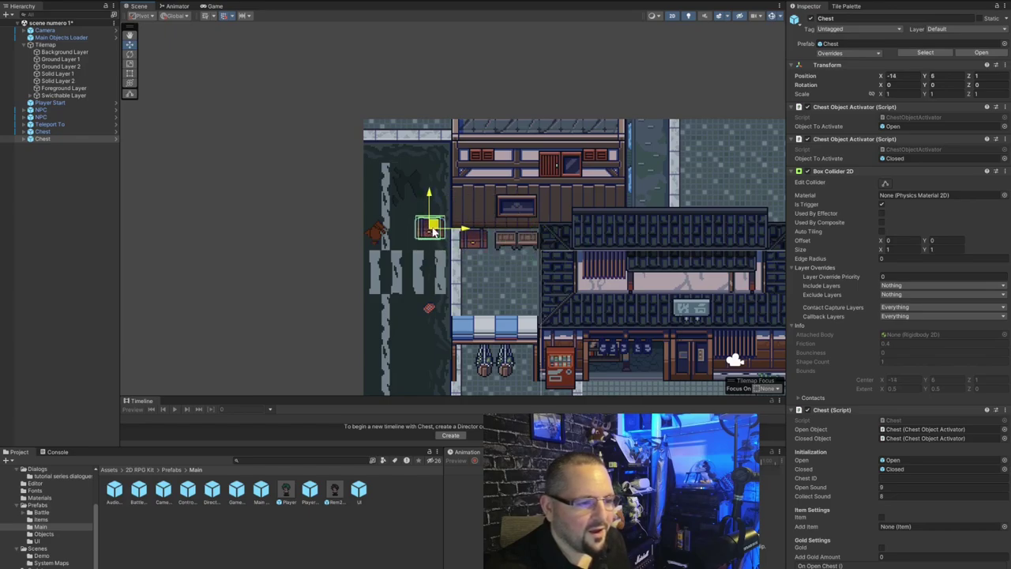
Position the second chest beside the first one at X -13.5, Y 5.5.
{"action": "left_click", "coordinate": [934, 76]}
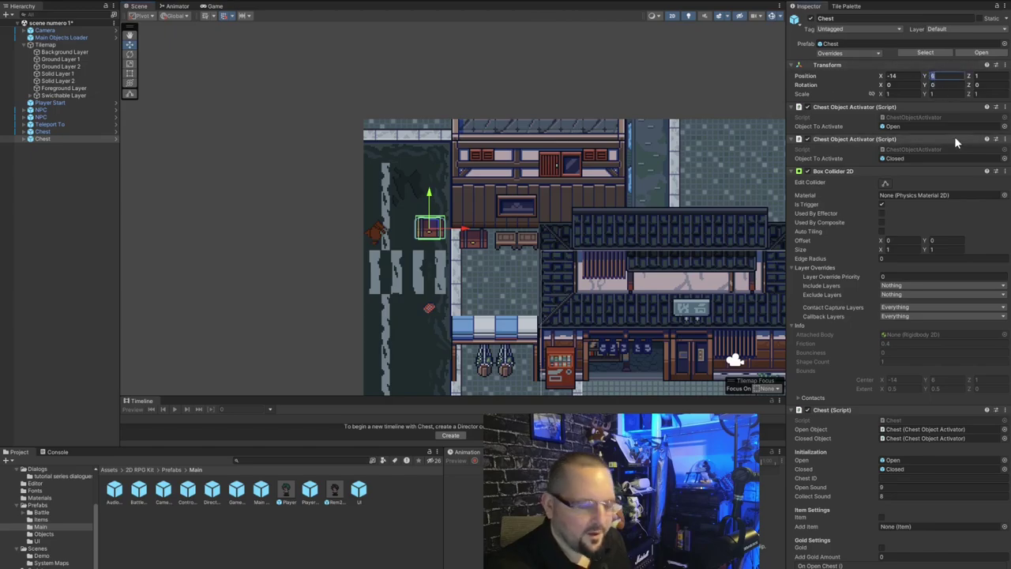
{"action": "type", "text": "5.5"}
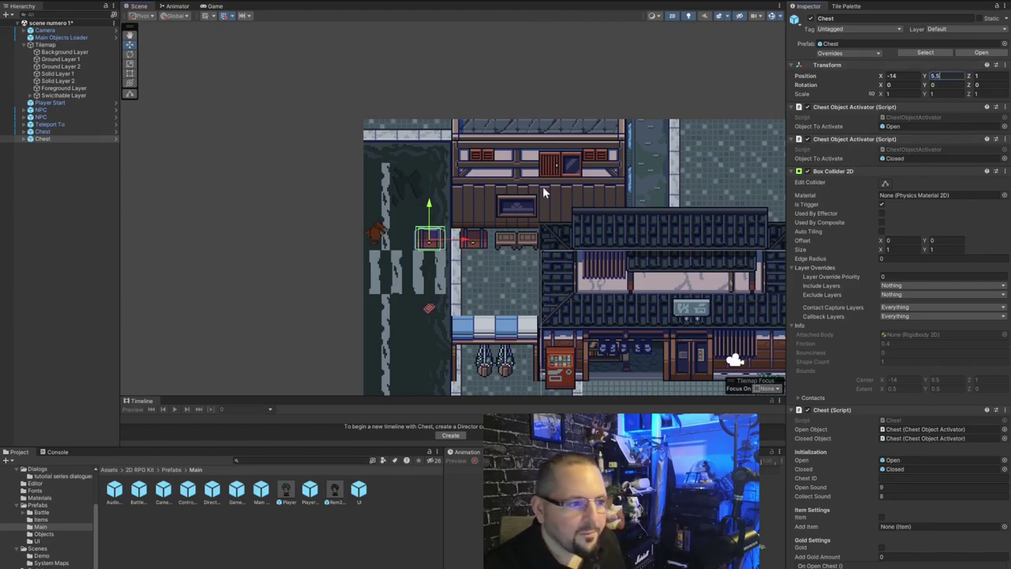
{"action": "left_click", "coordinate": [909, 77]}
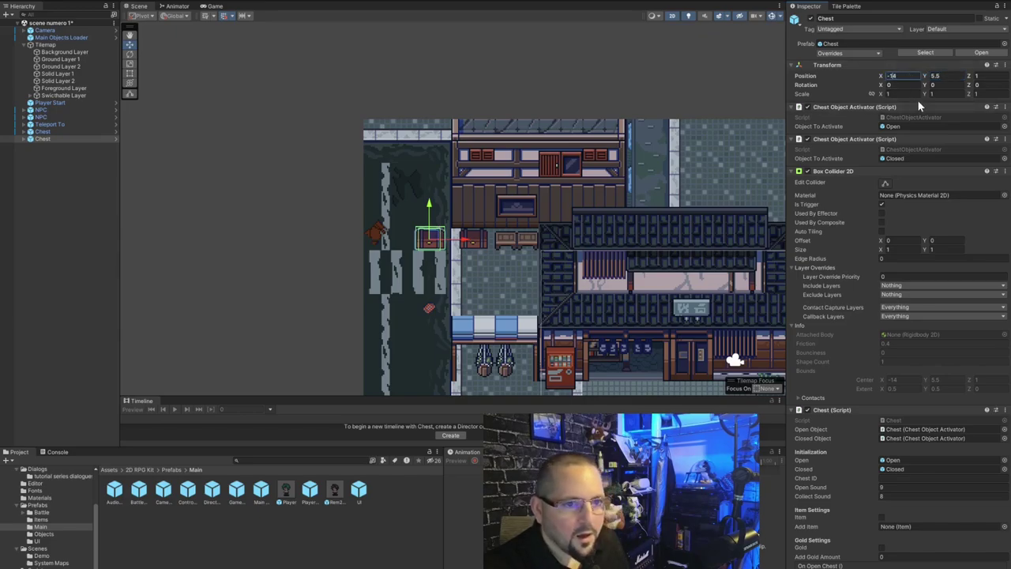
{"action": "type", "text": "-13"}
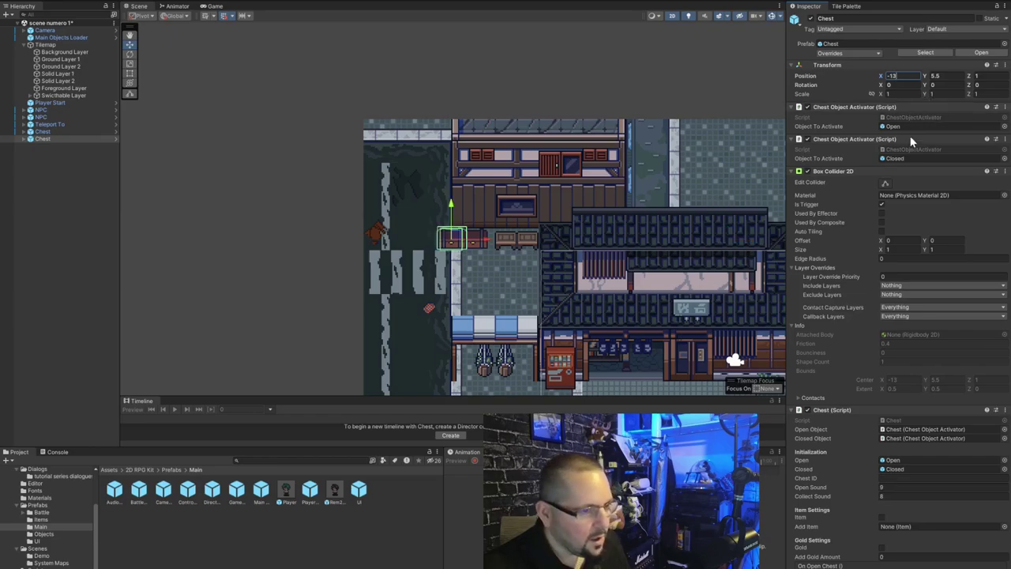
{"action": "type", "text": "."}
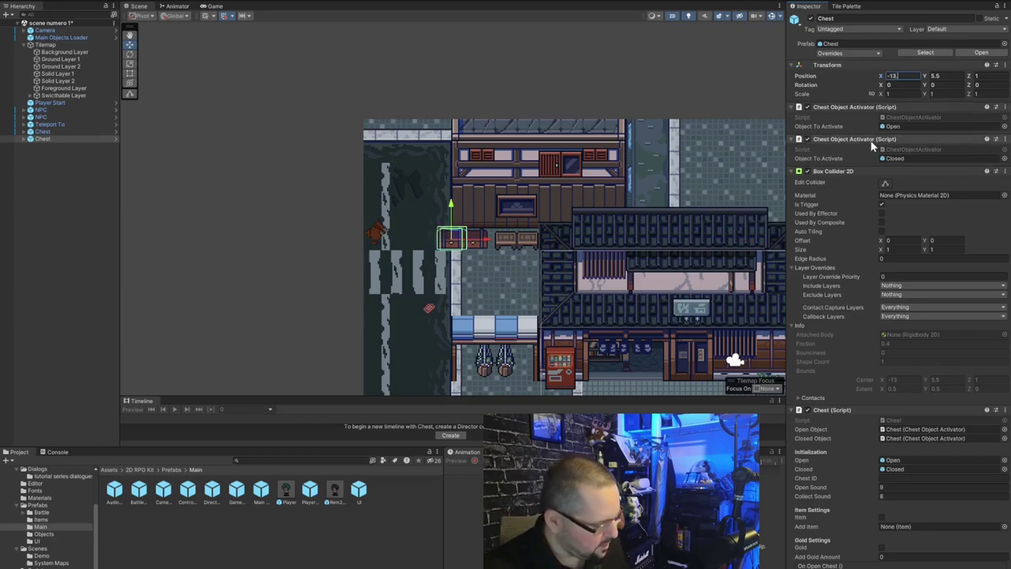
{"action": "type", "text": "5"}
{"action": "left_click", "coordinate": [388, 248]}
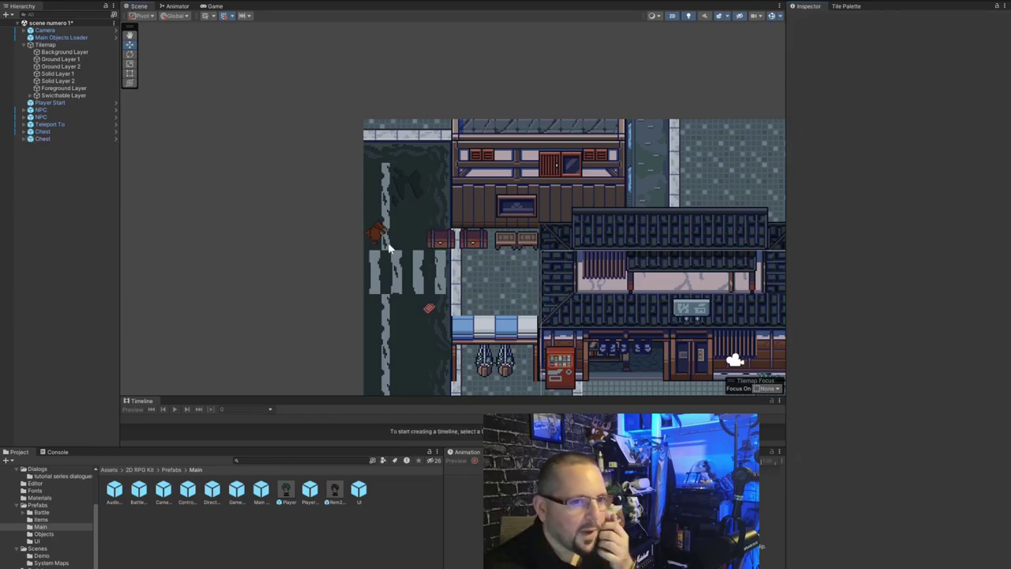
Set the second chest's Chest ID to 002 and enable Item for it.
{"action": "left_click", "coordinate": [443, 239]}
{"action": "scroll", "coordinate": [566, 290], "scroll_direction": "up", "scroll_amount": 3}
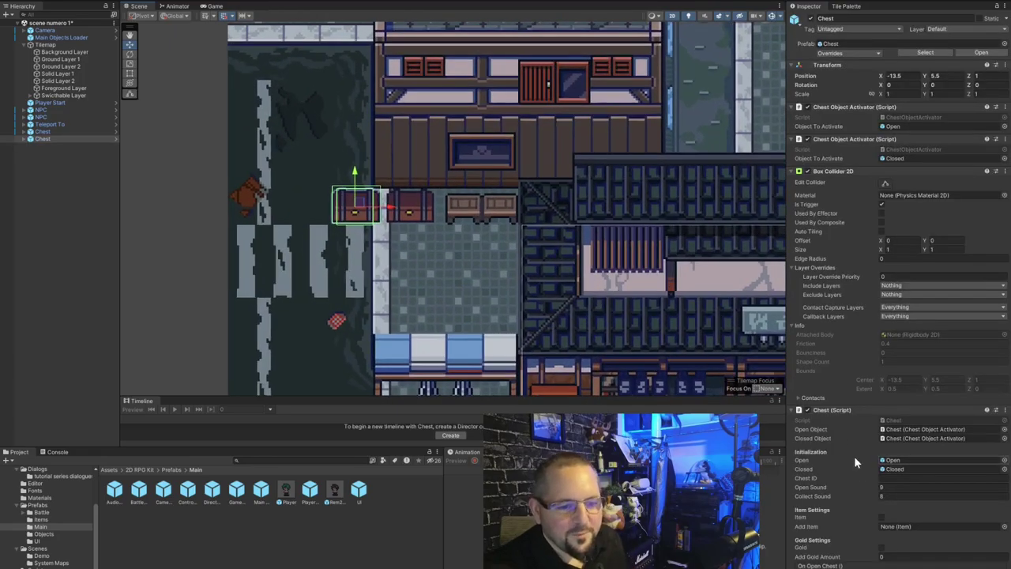
{"action": "left_click", "coordinate": [889, 478]}
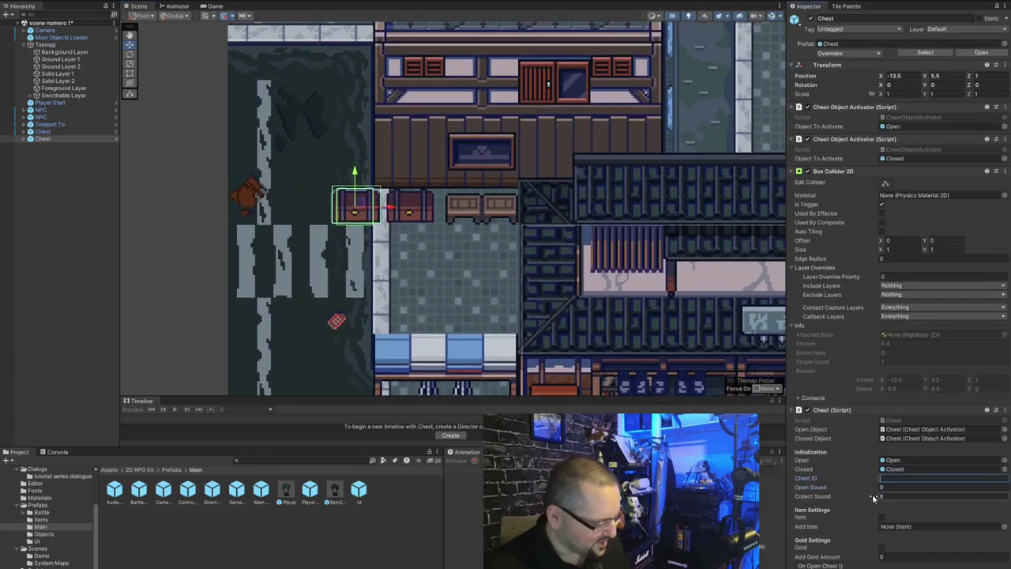
{"action": "type", "text": "002"}
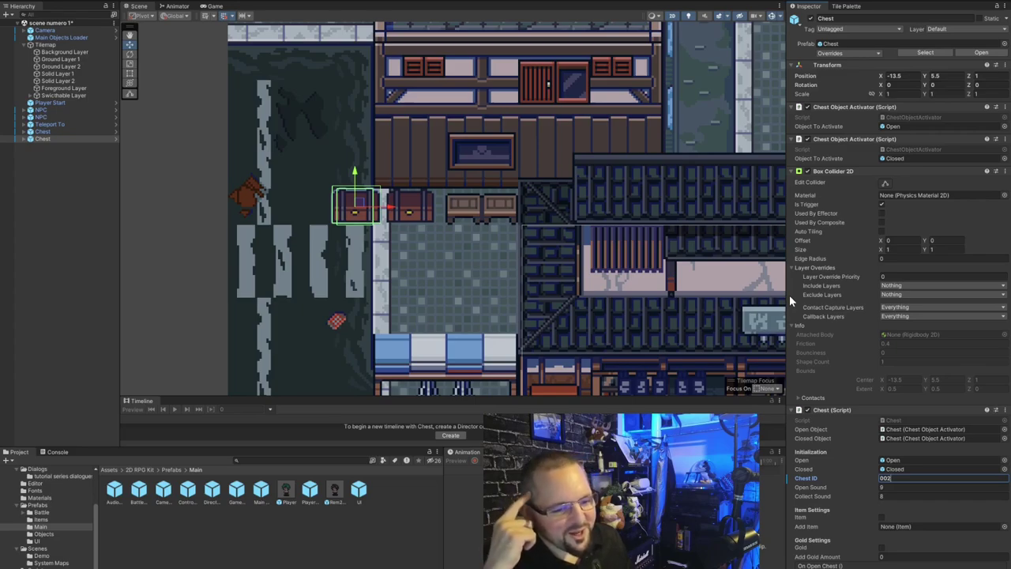
{"action": "key", "text": "Return"}
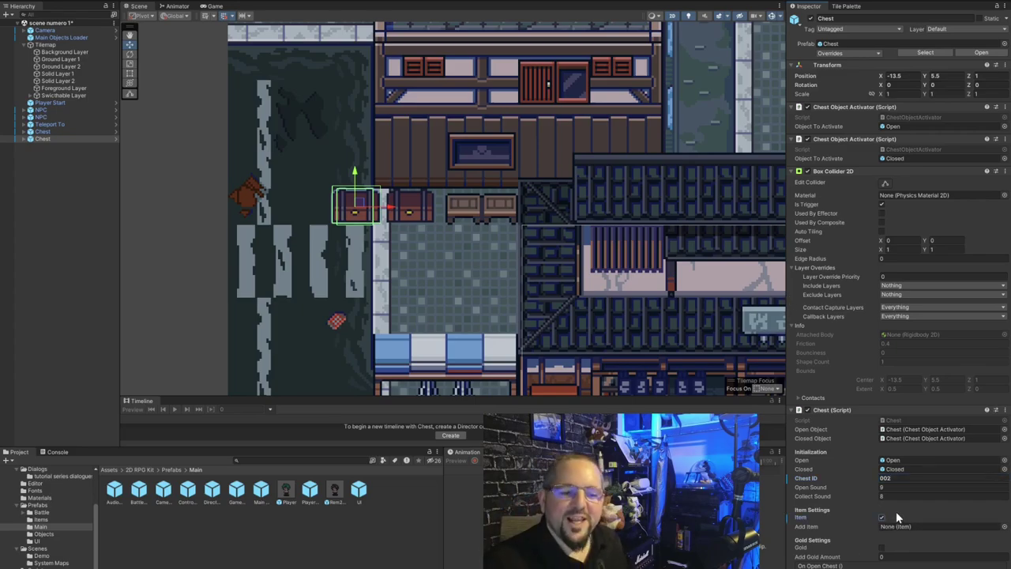
Assign the Sword +1 prefab from the Items prefabs folder as the second chest's Add Item.
{"action": "left_click", "coordinate": [46, 520]}
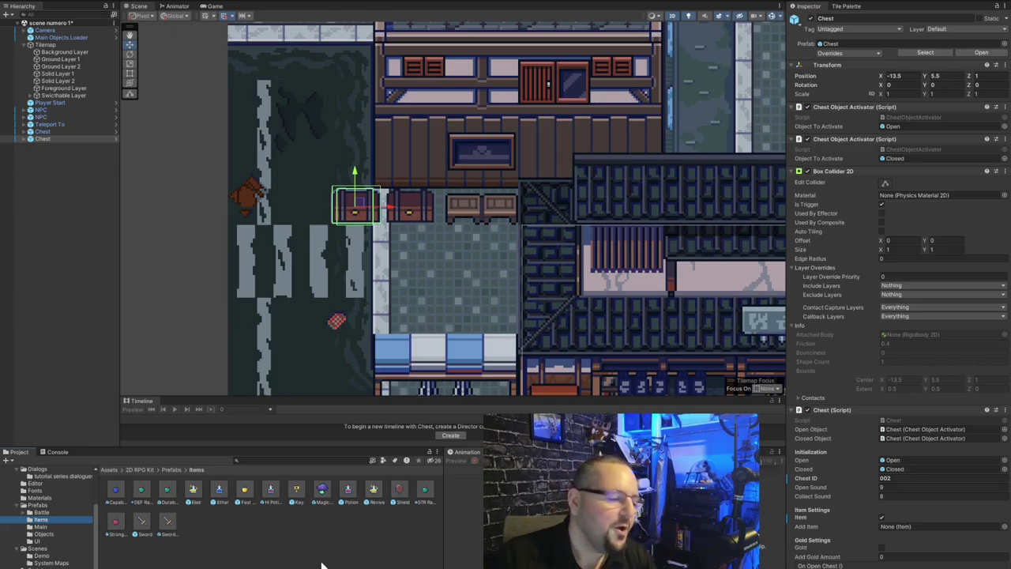
{"action": "left_click", "coordinate": [167, 522]}
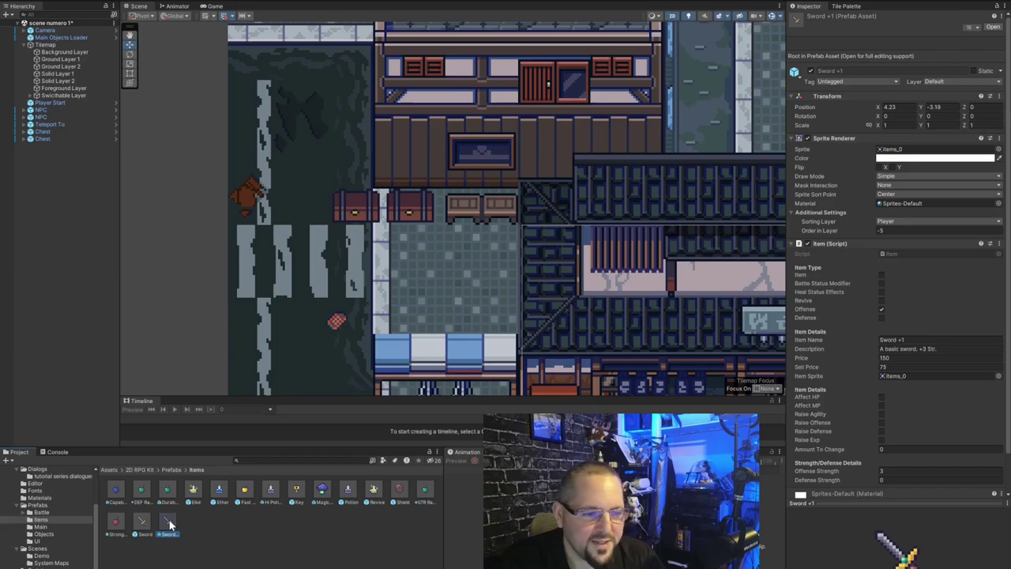
{"action": "left_click", "coordinate": [353, 214]}
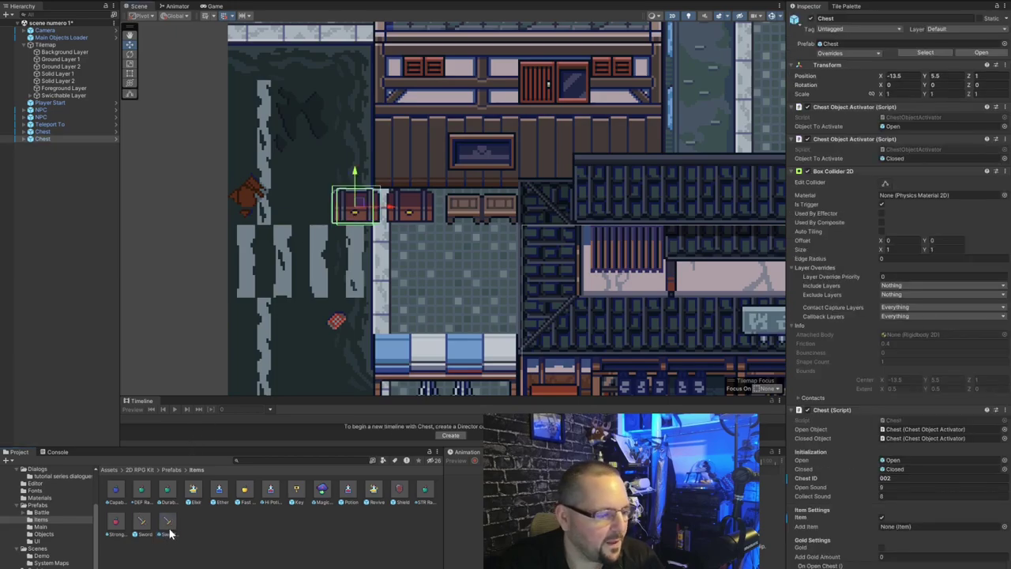
{"action": "left_click_drag", "start_coordinate": [167, 525], "coordinate": [907, 528]}
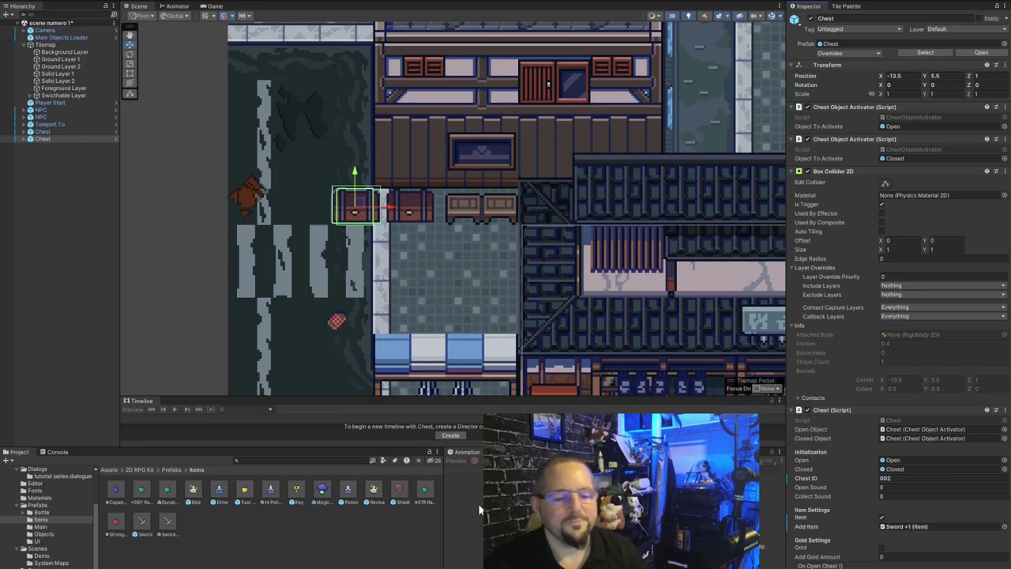
Move the Player Start from the manhole to just below the two chests, at X -13, Y 3.
{"action": "scroll", "coordinate": [225, 269], "scroll_direction": "down", "scroll_amount": 5}
{"action": "left_click", "coordinate": [546, 303]}
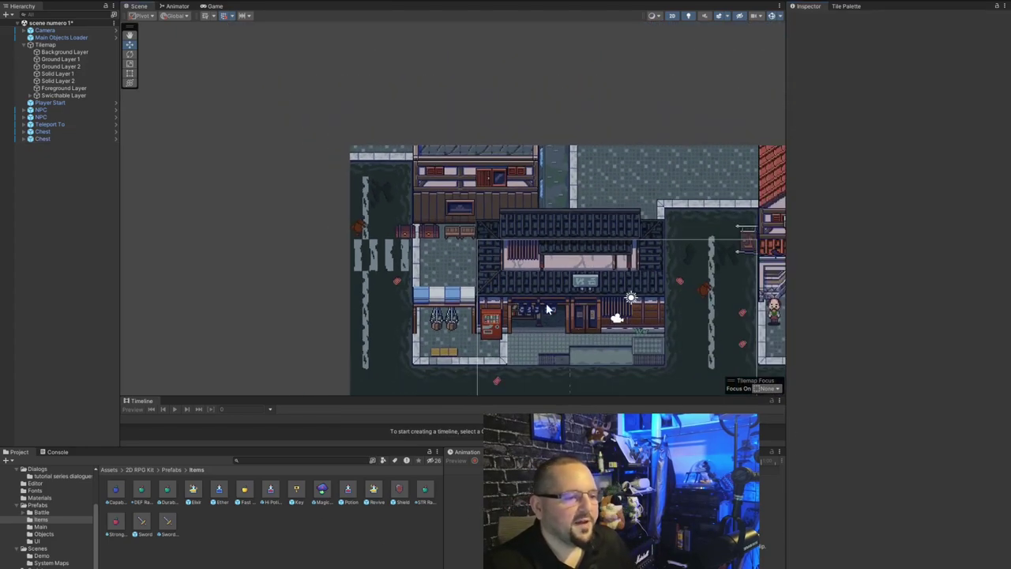
{"action": "middle_click_drag", "start_coordinate": [455, 294], "coordinate": [423, 237]}
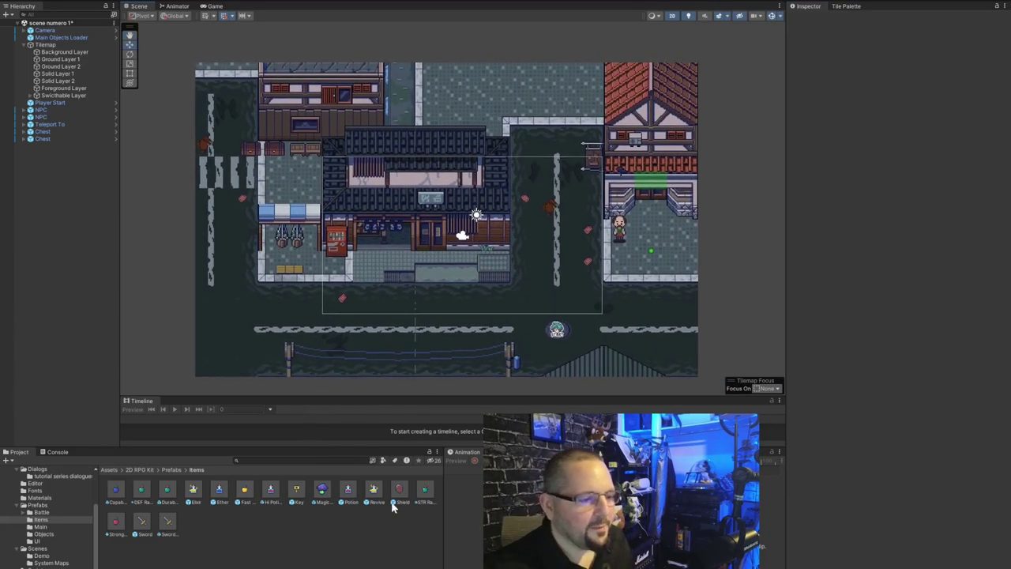
{"action": "left_click_drag", "start_coordinate": [557, 333], "coordinate": [258, 188]}
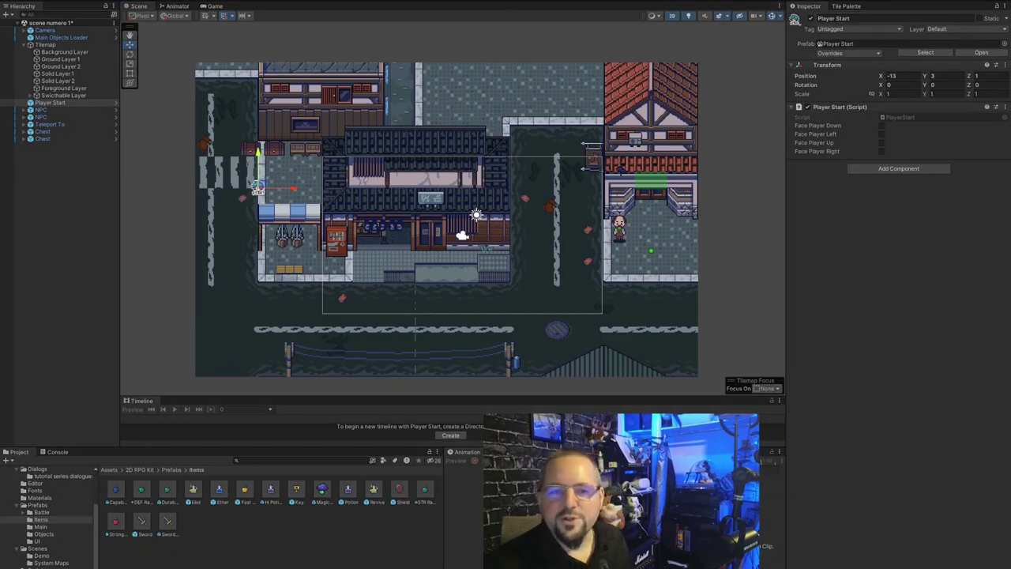
Run the game and walk the character to both chests, opening each to test its gold and item rewards.
{"action": "left_click", "coordinate": [448, 2]}
{"action": "key", "text": "Right"}
{"action": "key", "text": "Up"}
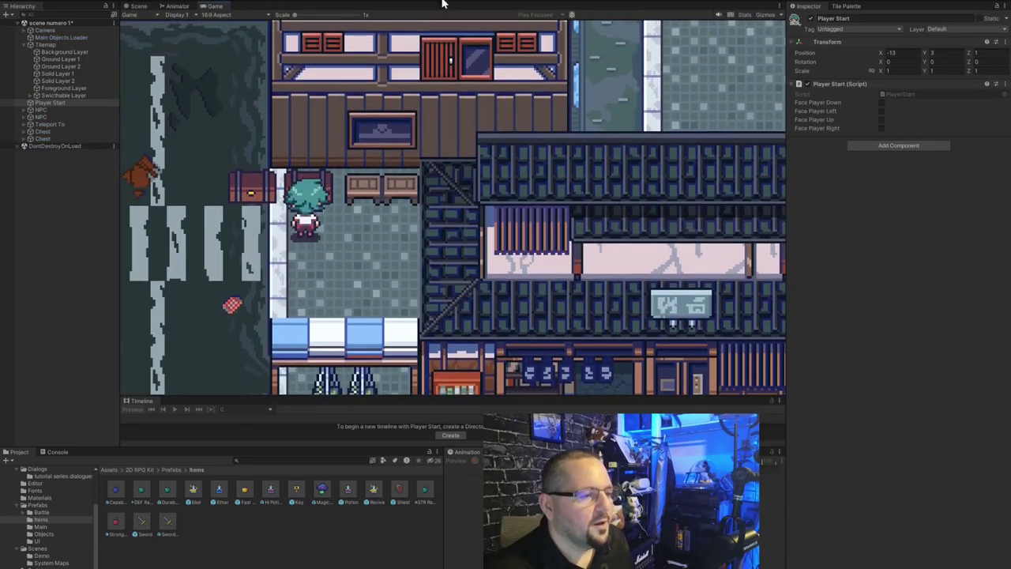
{"action": "key", "text": "Up"}
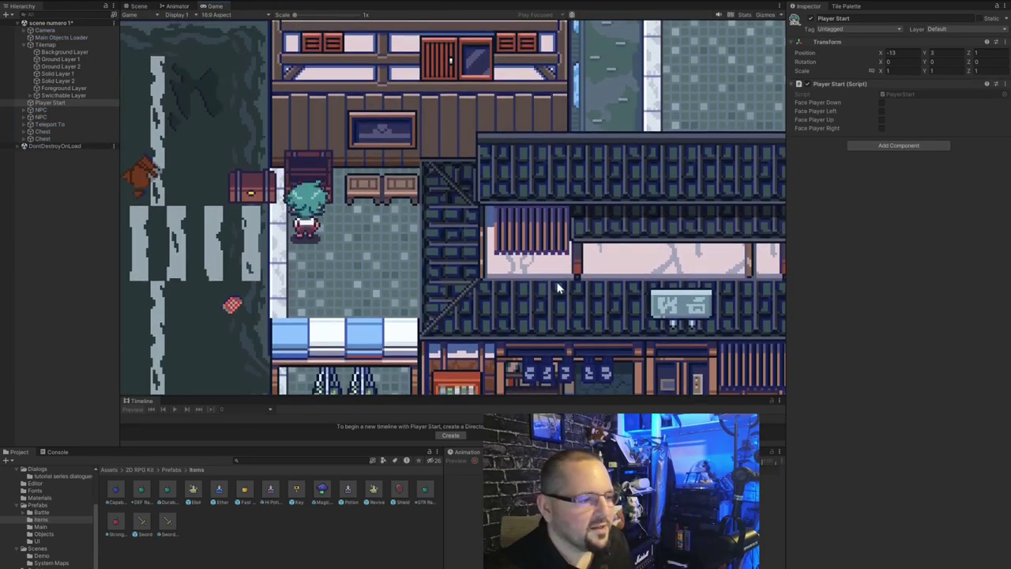
{"action": "key", "text": "space"}
{"action": "key", "text": "Left"}
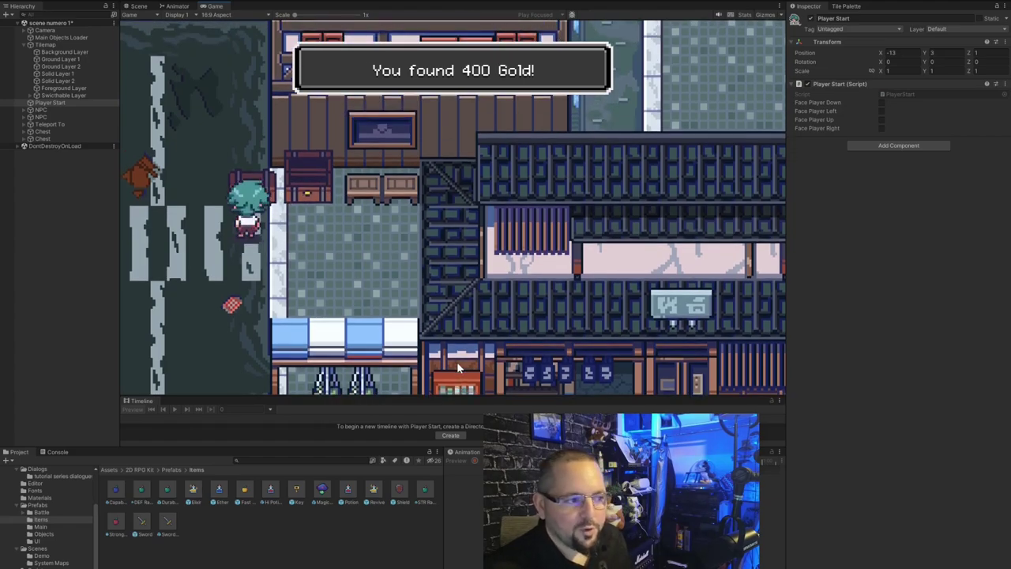
{"action": "key", "text": "space"}
{"action": "key", "text": "space"}
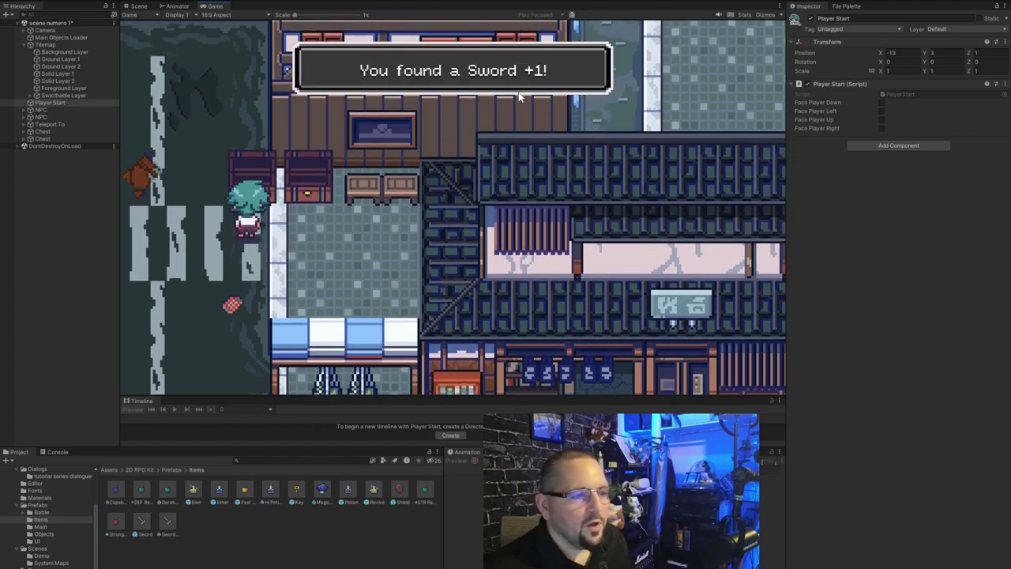
Open the in-game menu's equipment screen and equip the Sword +1 on the character.
{"action": "key", "text": "Down"}
{"action": "key", "text": "Escape"}
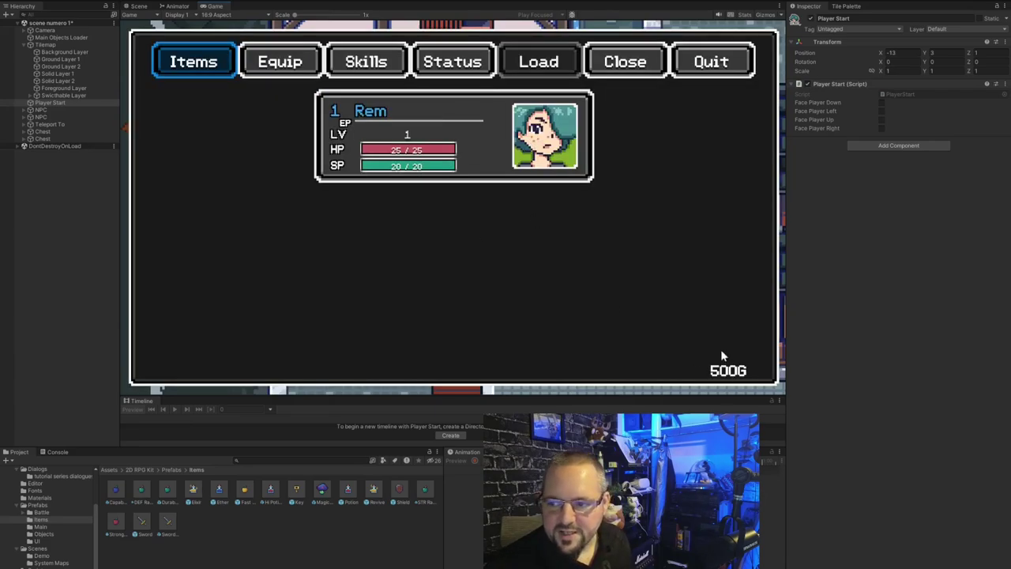
{"action": "key", "text": "space"}
{"action": "key", "text": "Down"}
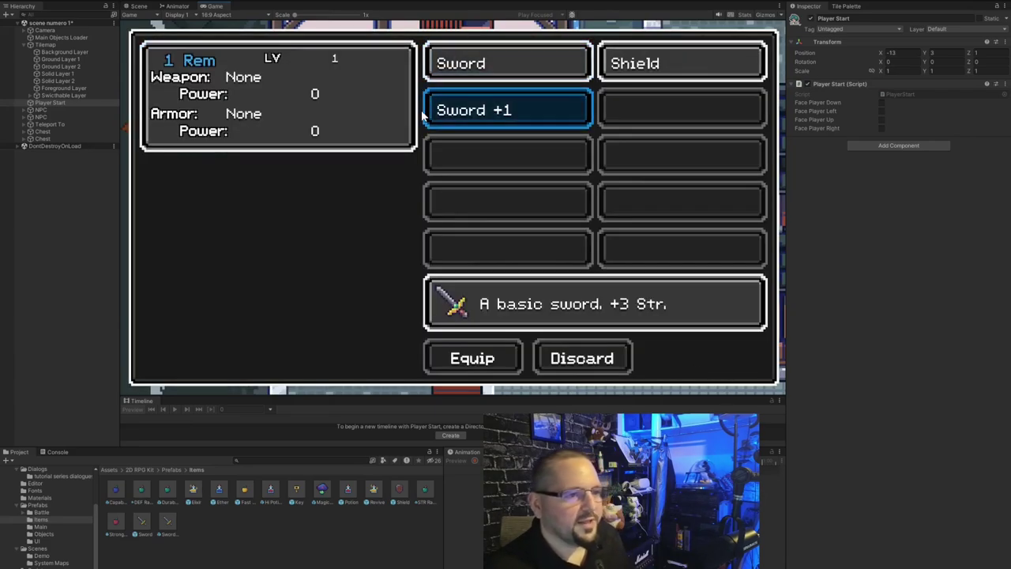
{"action": "key", "text": "space"}
{"action": "key", "text": "space"}
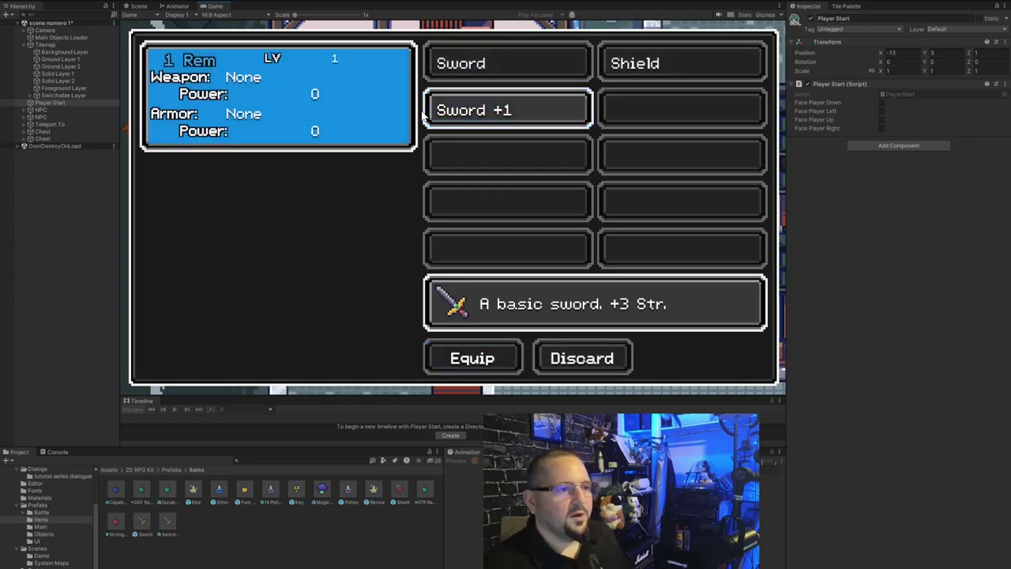
{"action": "key", "text": "space"}
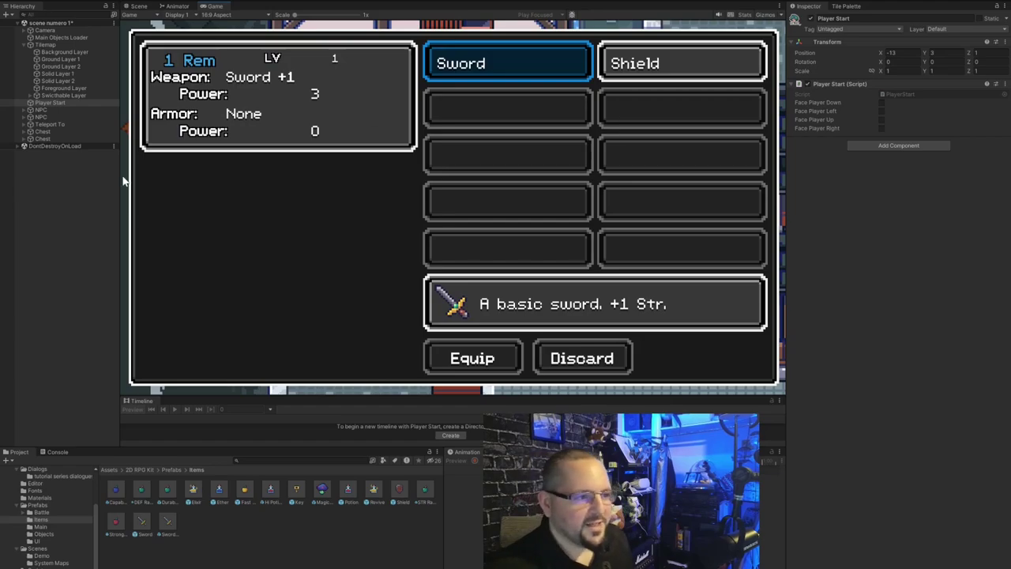
Compare the remaining Sword and Shield entries, and equip the Shield on the character.
{"action": "key", "text": "Right"}
{"action": "key", "text": "Left"}
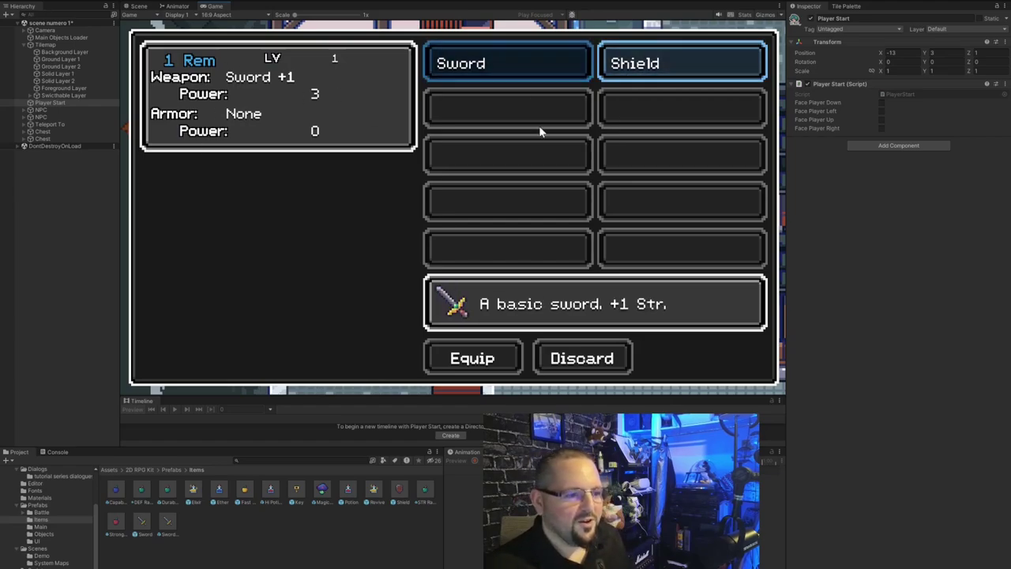
{"action": "key", "text": "Right"}
{"action": "key", "text": "Left"}
{"action": "key", "text": "Right"}
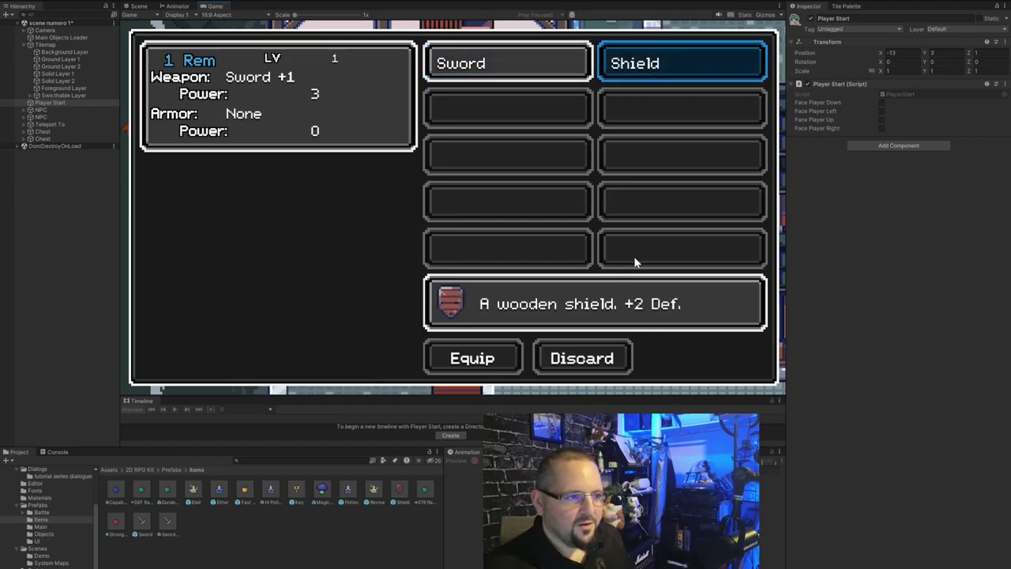
{"action": "key", "text": "space"}
{"action": "key", "text": "space"}
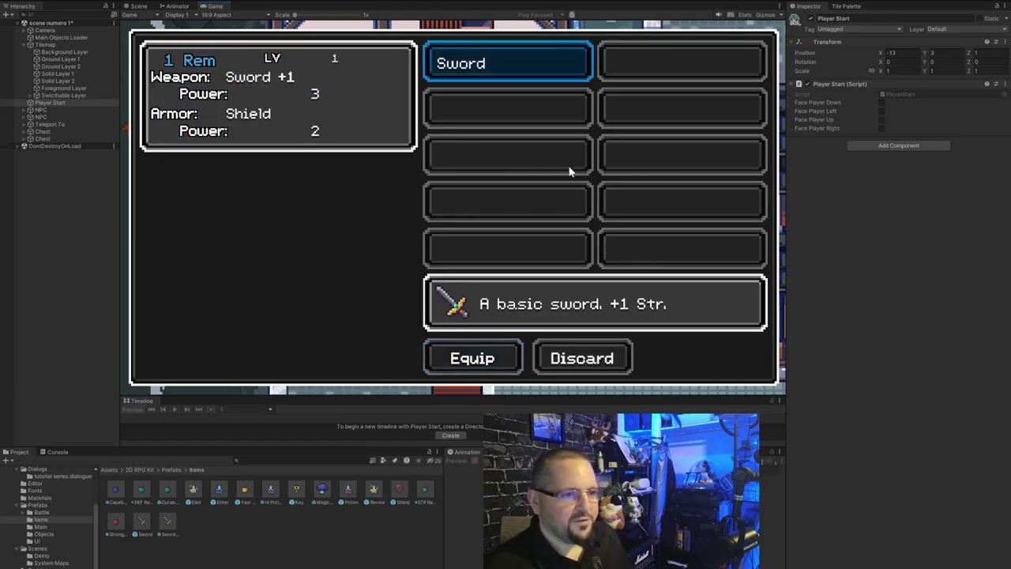
Test swapping the equipped weapon between Sword and Sword +1, ending on Sword +1, and stop the game.
{"action": "key", "text": "space"}
{"action": "key", "text": "space"}
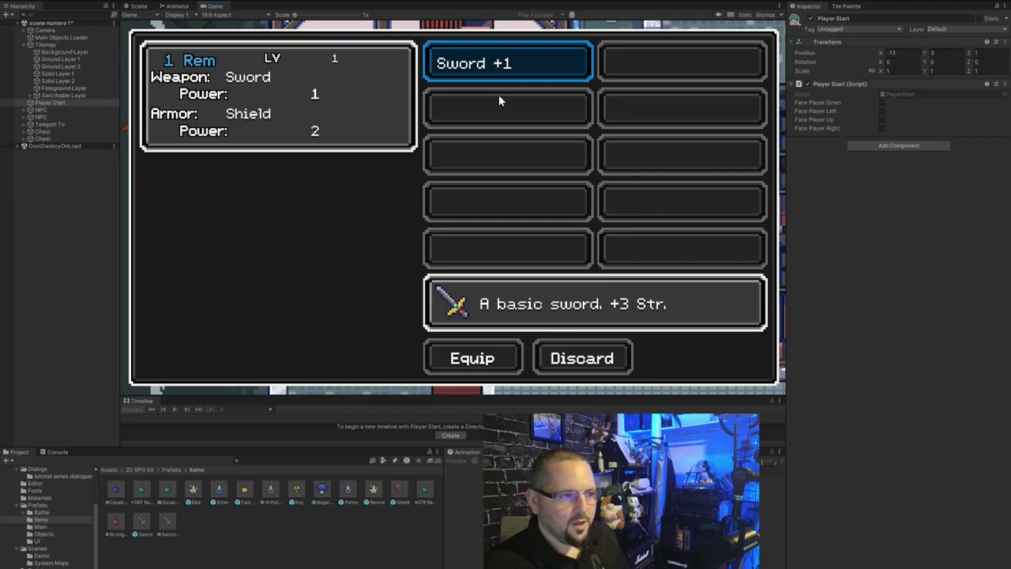
{"action": "key", "text": "space"}
{"action": "key", "text": "space"}
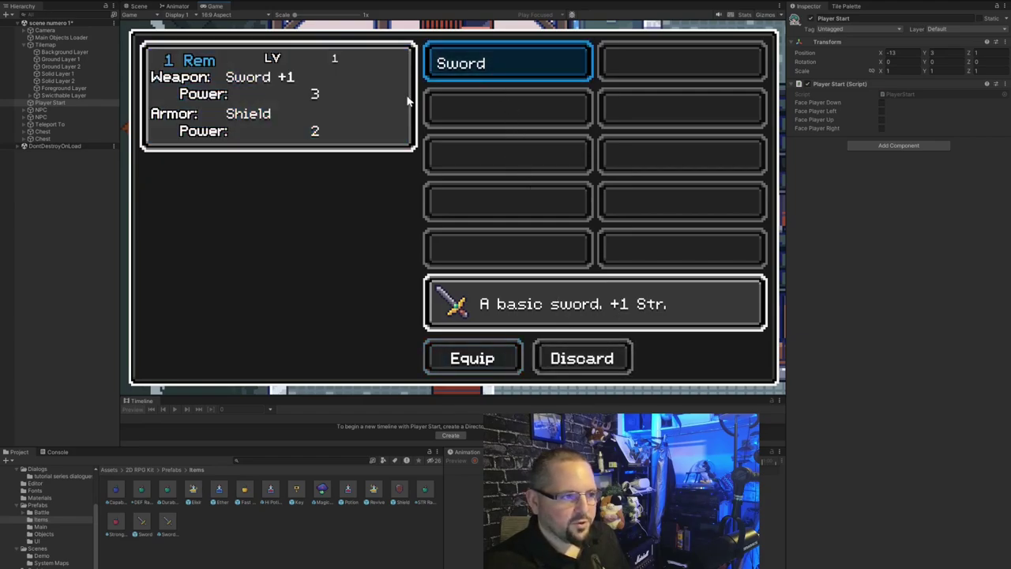
{"action": "key", "text": "space"}
{"action": "key", "text": "space"}
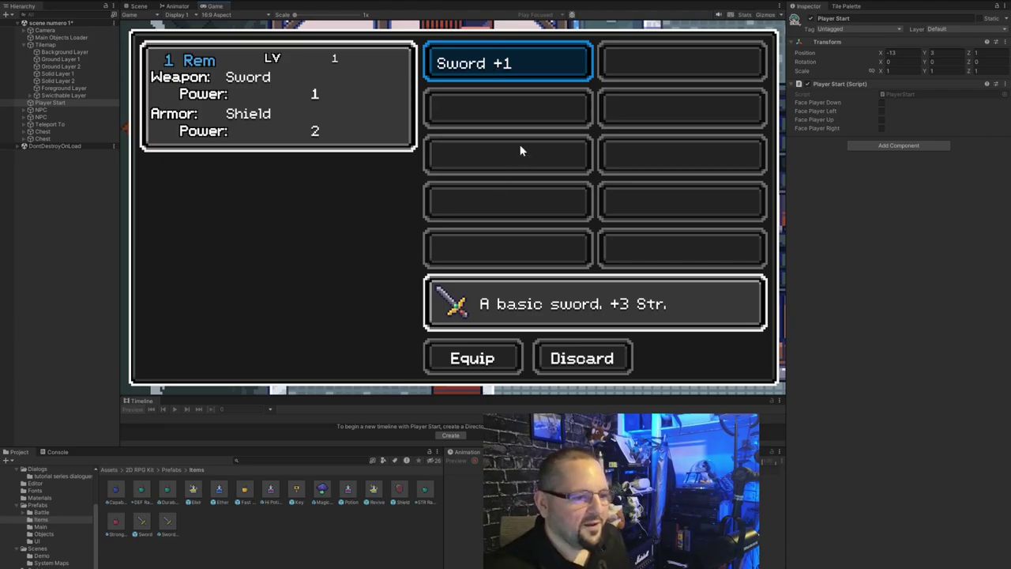
{"action": "key", "text": "Return"}
{"action": "key", "text": "Return"}
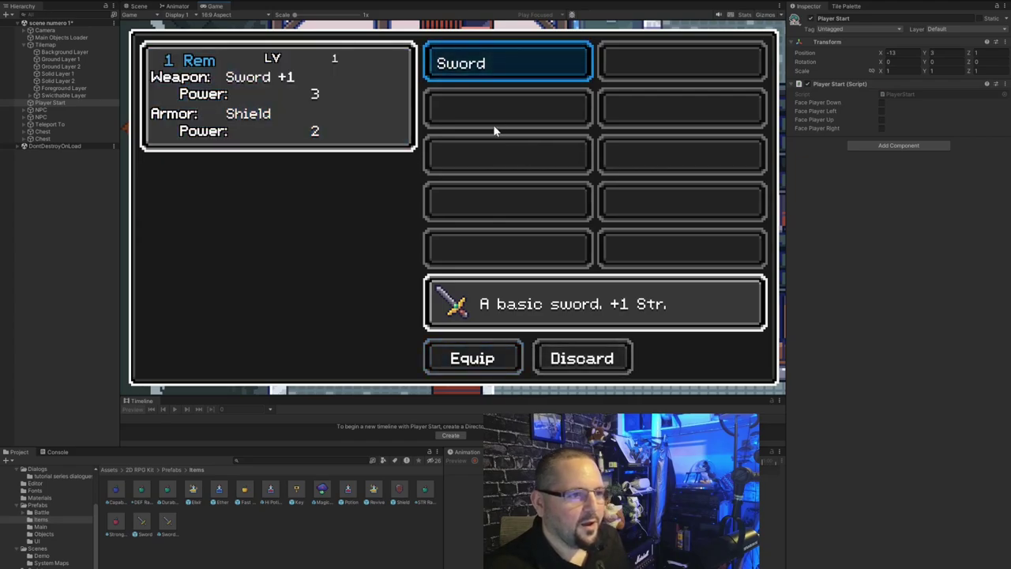
{"action": "key", "text": "Escape"}
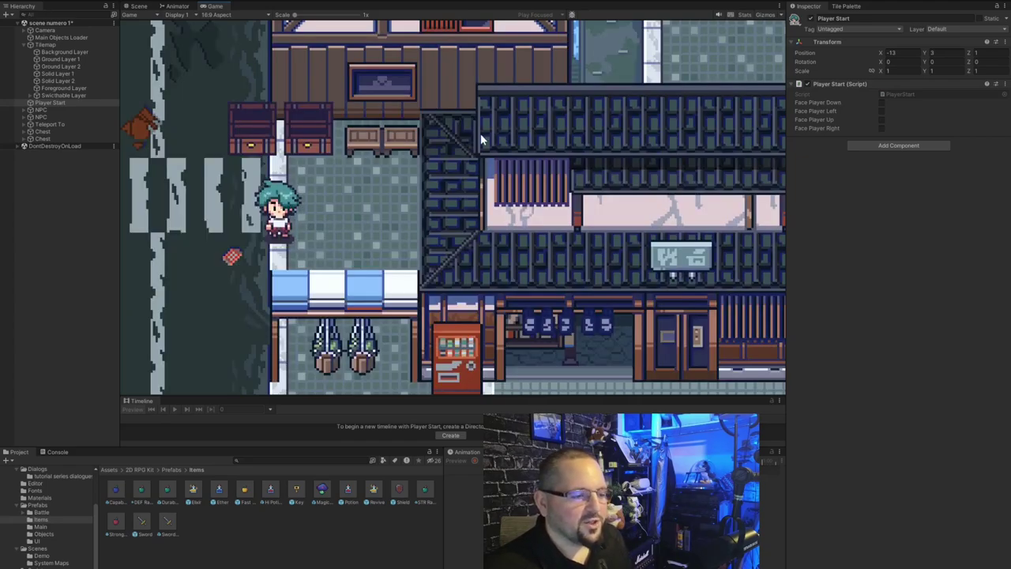
{"action": "left_click", "coordinate": [493, 0]}
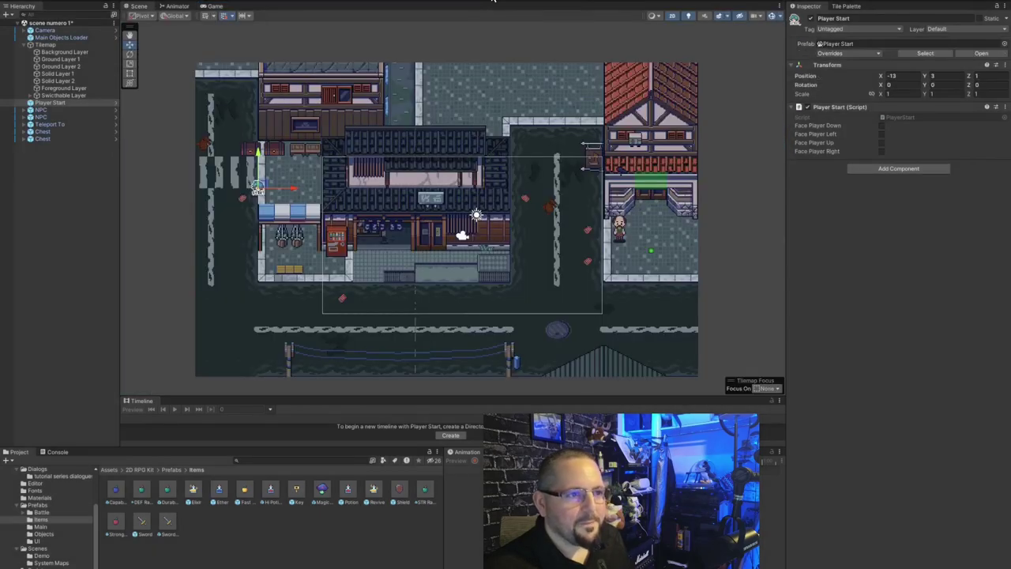
Open the Game Manager prefab referenced by the Main Objects Loader and add two entries to the Chest Manager's chest list.
{"action": "left_click", "coordinate": [62, 37]}
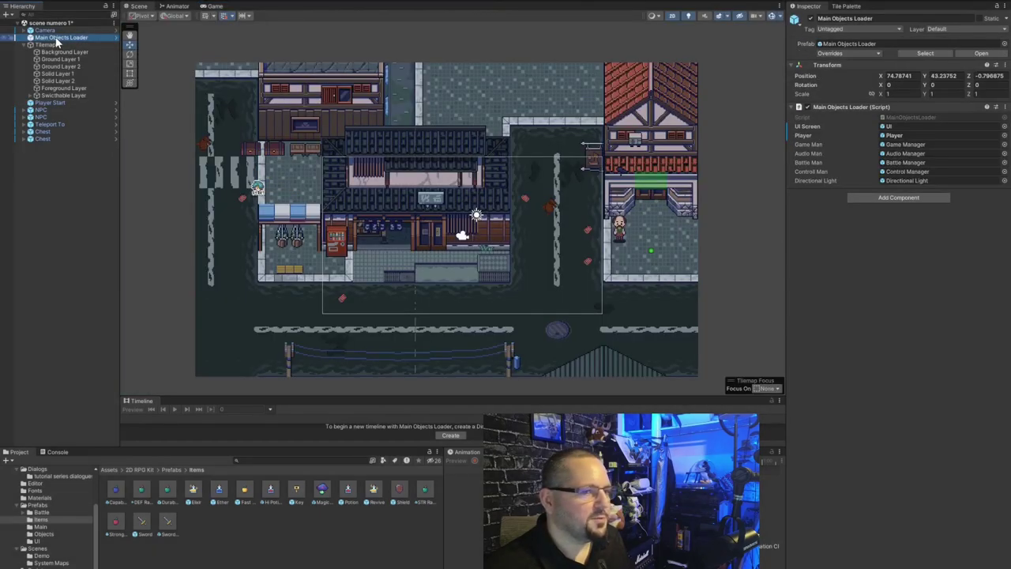
{"action": "double_click", "coordinate": [906, 144]}
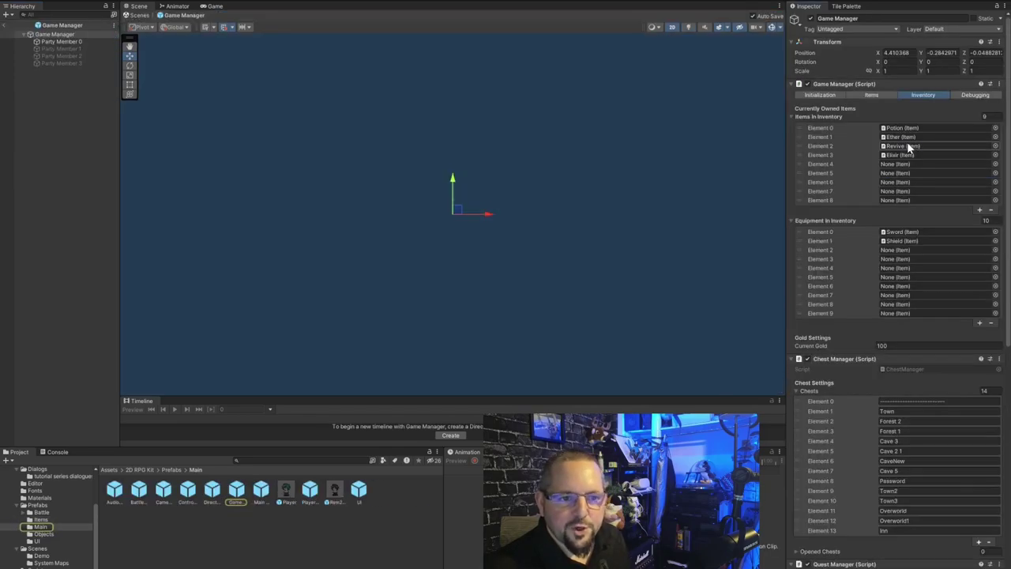
{"action": "scroll", "coordinate": [824, 259], "scroll_direction": "down", "scroll_amount": 6}
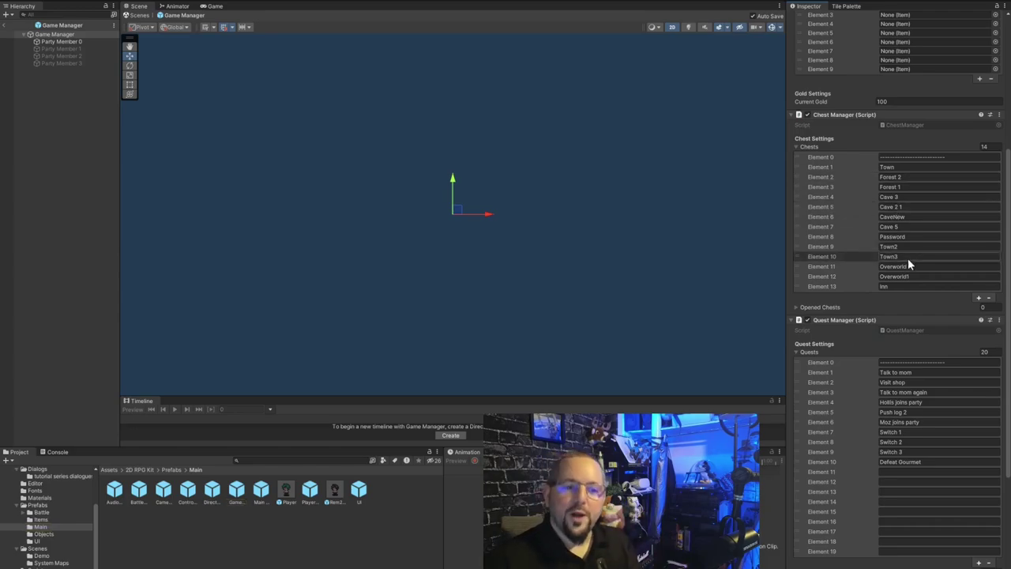
{"action": "left_click", "coordinate": [978, 299]}
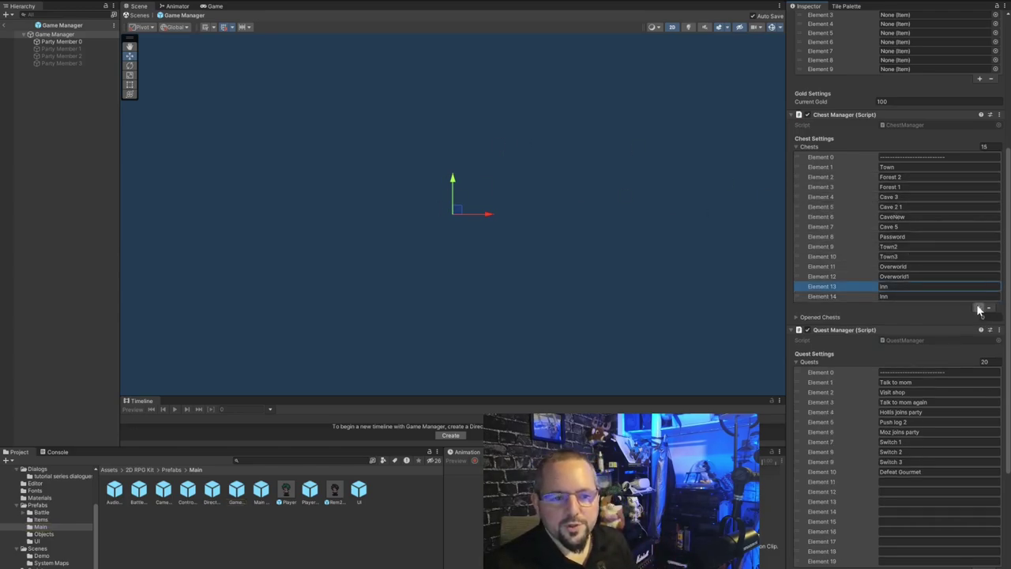
{"action": "left_click", "coordinate": [978, 309]}
Name the two new chest entries 001 and 002, and return to the scene.
{"action": "left_click", "coordinate": [889, 296]}
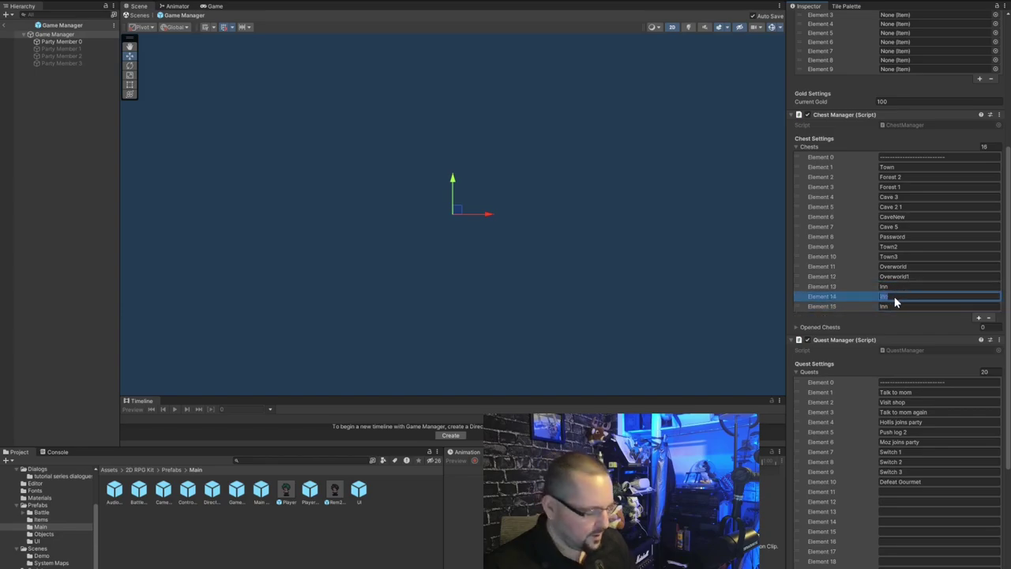
{"action": "type", "text": "001"}
{"action": "left_click", "coordinate": [888, 306]}
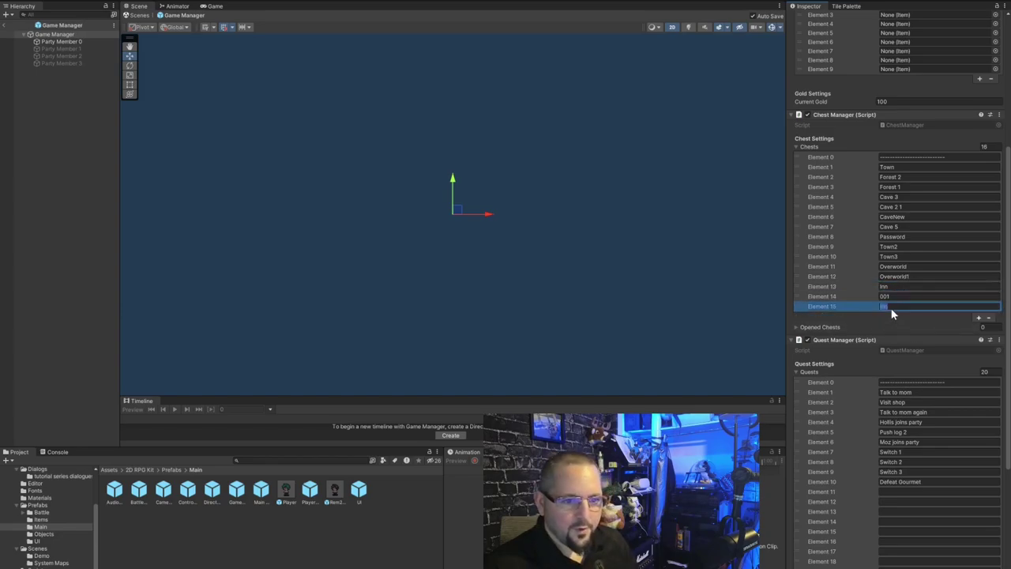
{"action": "type", "text": "002"}
{"action": "left_click", "coordinate": [873, 316]}
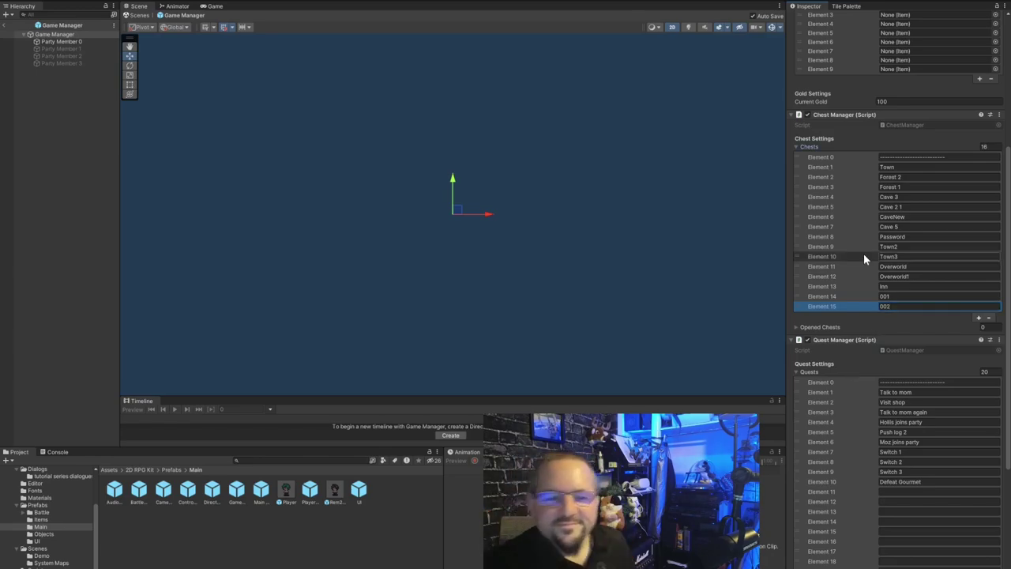
{"action": "left_click", "coordinate": [758, 287]}
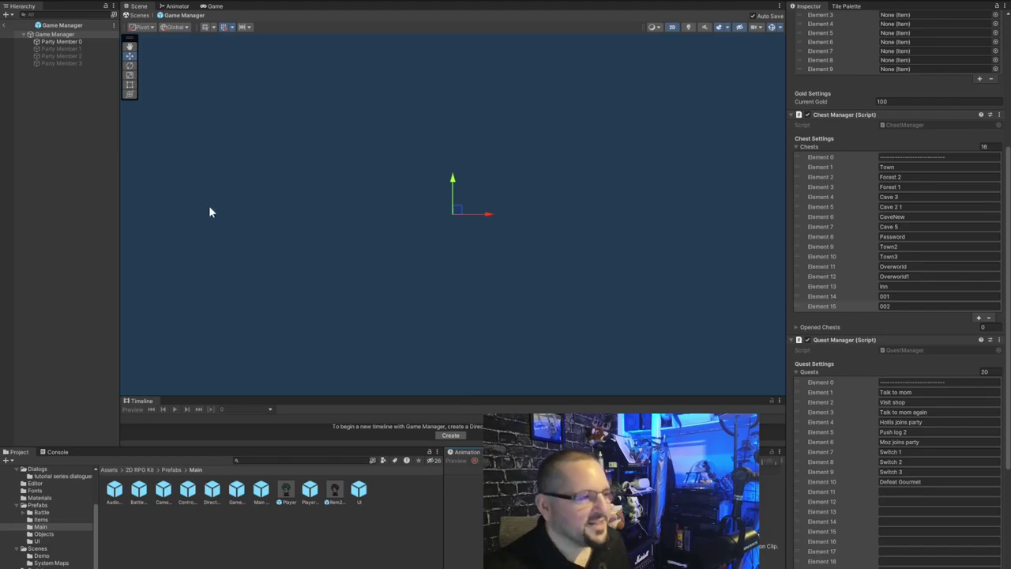
{"action": "left_click", "coordinate": [5, 24]}
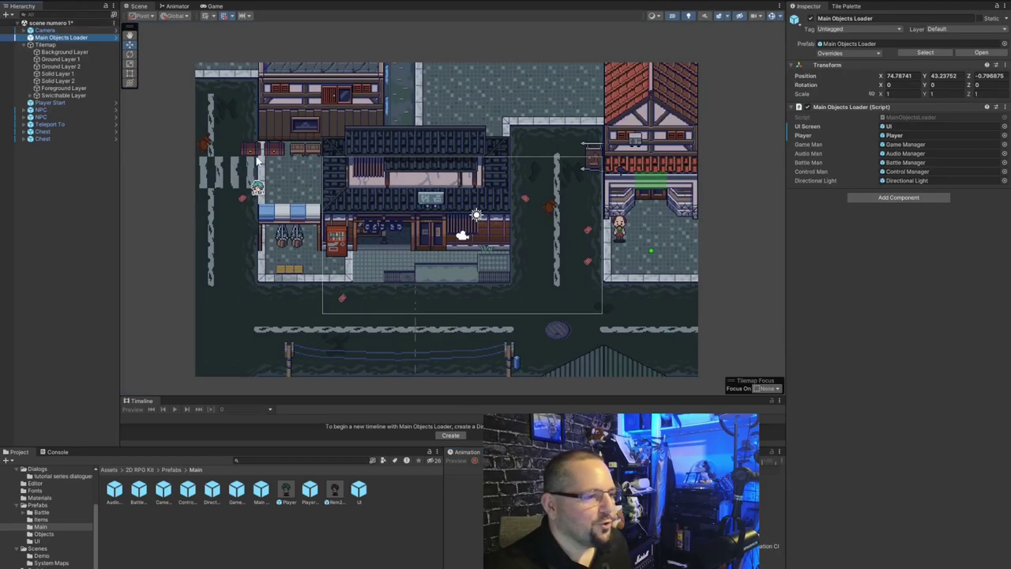
Place a Battle Area prefab in the scene and move it to X -10, Y -5, over the street below the player start.
{"action": "scroll", "coordinate": [241, 172], "scroll_direction": "up", "scroll_amount": 5}
{"action": "scroll", "coordinate": [261, 190], "scroll_direction": "down", "scroll_amount": 4}
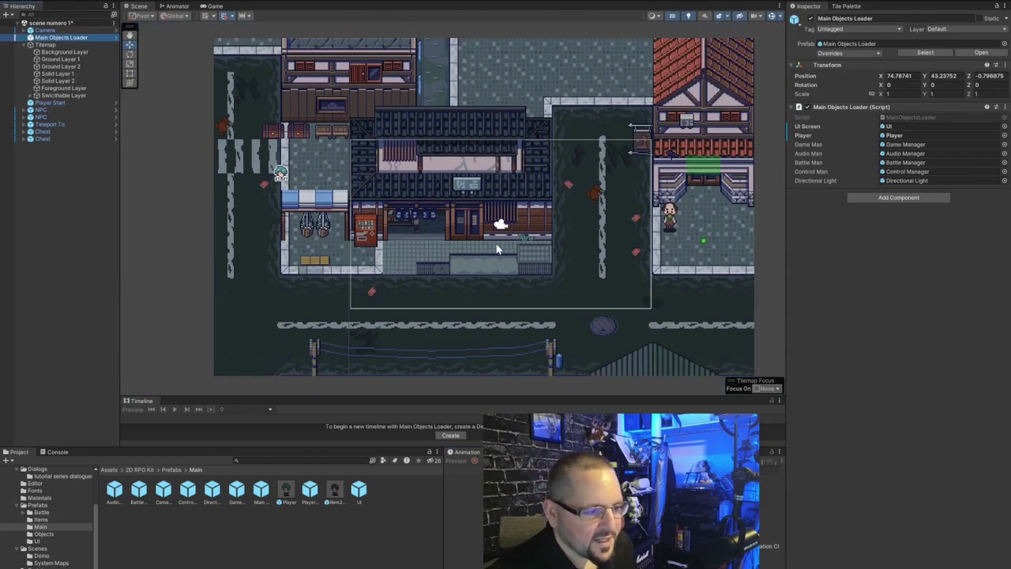
{"action": "middle_click_drag", "start_coordinate": [497, 249], "coordinate": [485, 253]}
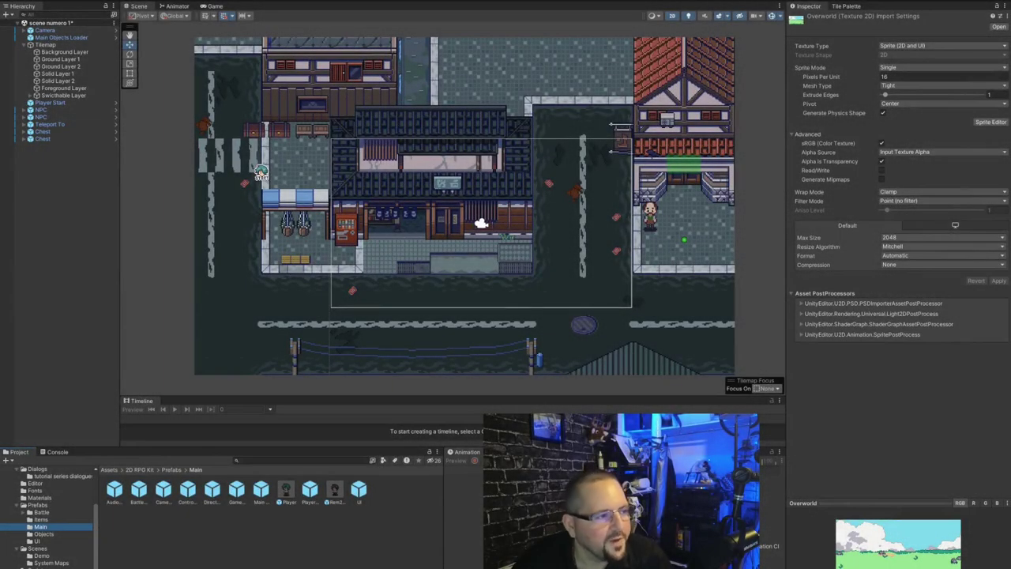
{"action": "left_click", "coordinate": [68, 204]}
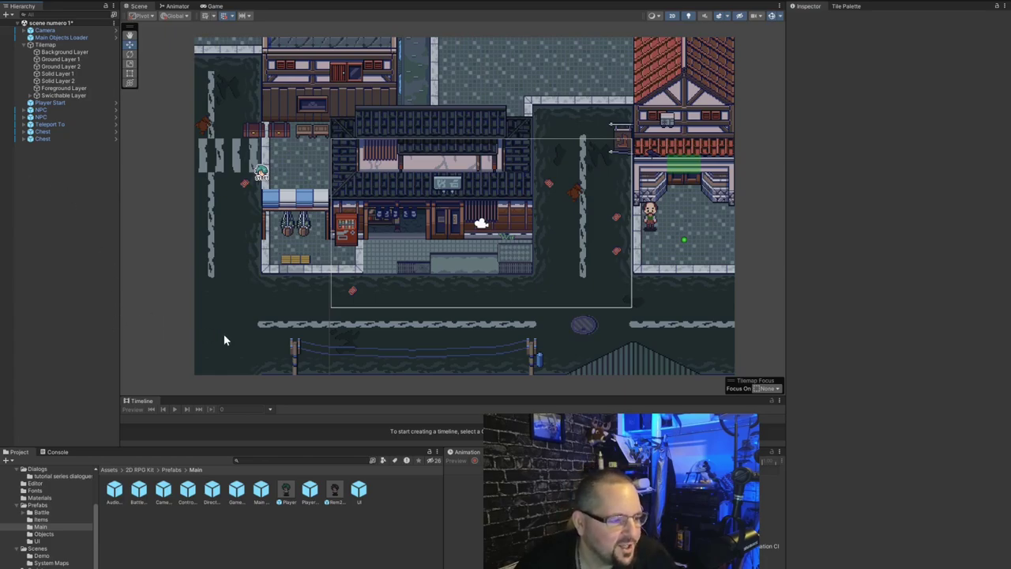
{"action": "left_click_drag", "start_coordinate": [138, 489], "coordinate": [301, 263]}
{"action": "scroll", "coordinate": [300, 263], "scroll_direction": "down", "scroll_amount": 3}
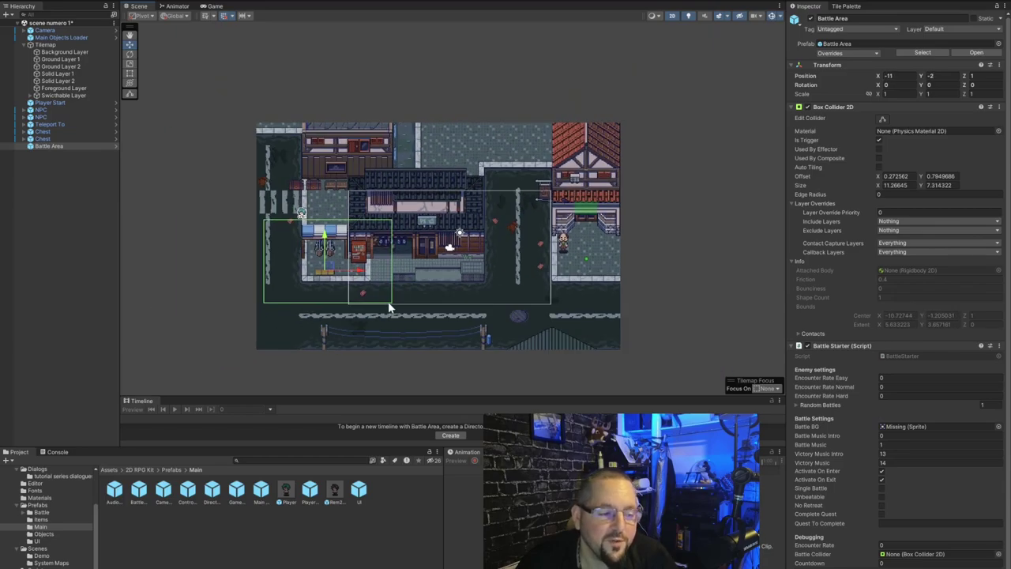
{"action": "scroll", "coordinate": [388, 301], "scroll_direction": "up", "scroll_amount": 2}
{"action": "left_click_drag", "start_coordinate": [384, 299], "coordinate": [323, 311]}
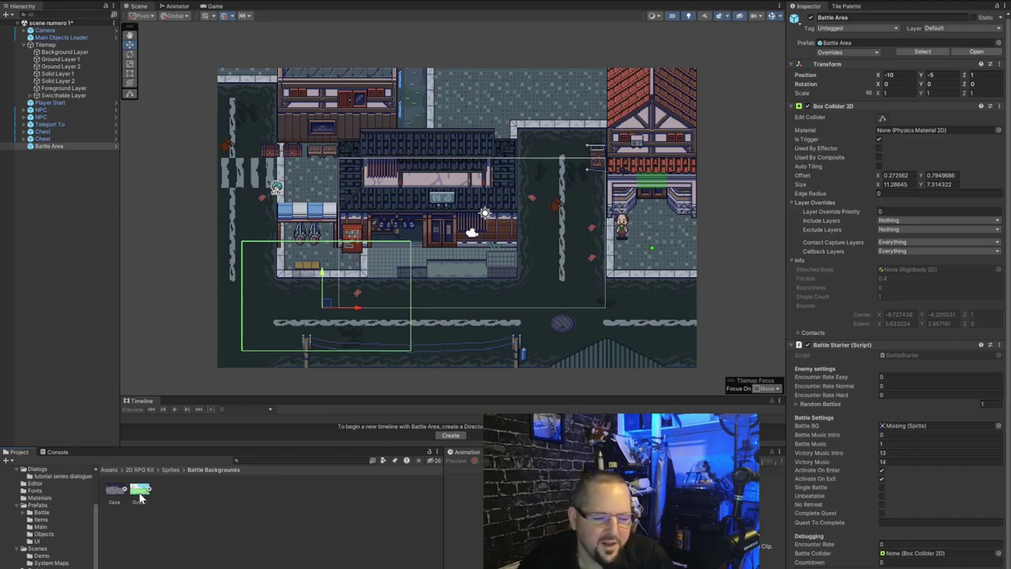
Assign the Overworld sprite as the Battle Area's background and set its encounter rates to 9 for easy, 8 for normal and 7 for hard.
{"action": "left_click_drag", "start_coordinate": [140, 496], "coordinate": [930, 427]}
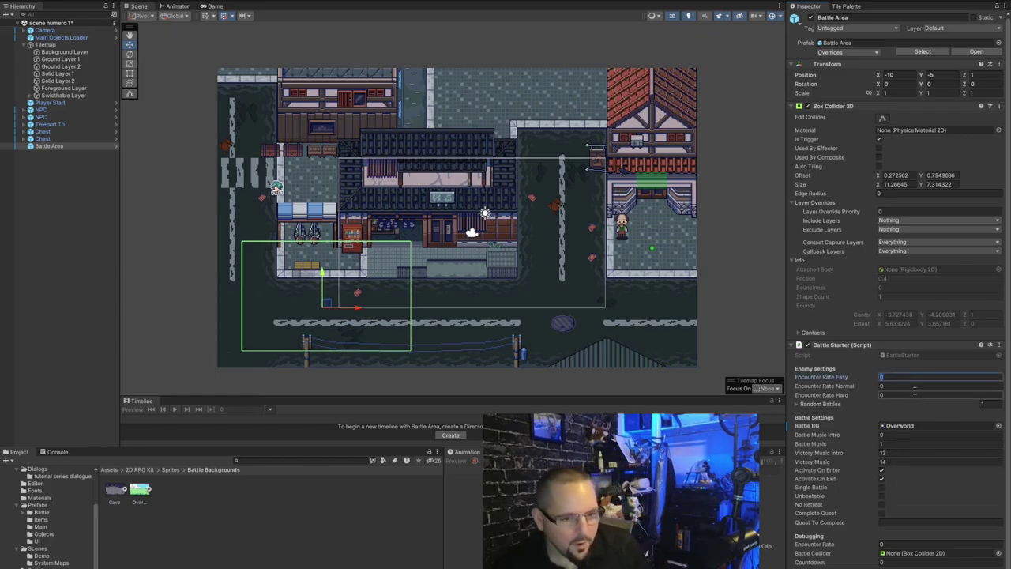
{"action": "type", "text": "9"}
{"action": "key", "text": "Tab"}
{"action": "type", "text": "8"}
{"action": "key", "text": "Tab"}
{"action": "type", "text": "7"}
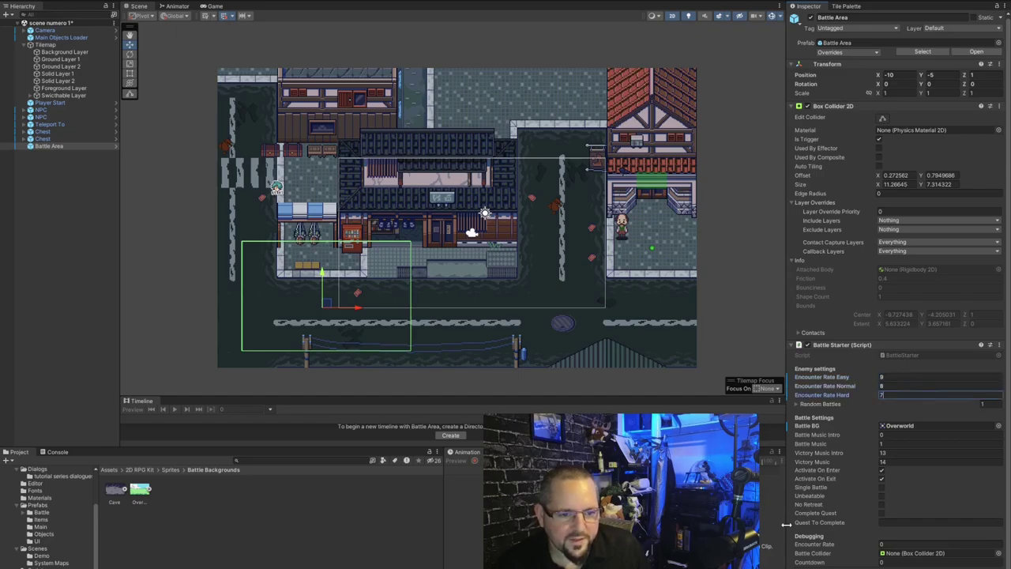
{"action": "key", "text": "Return"}
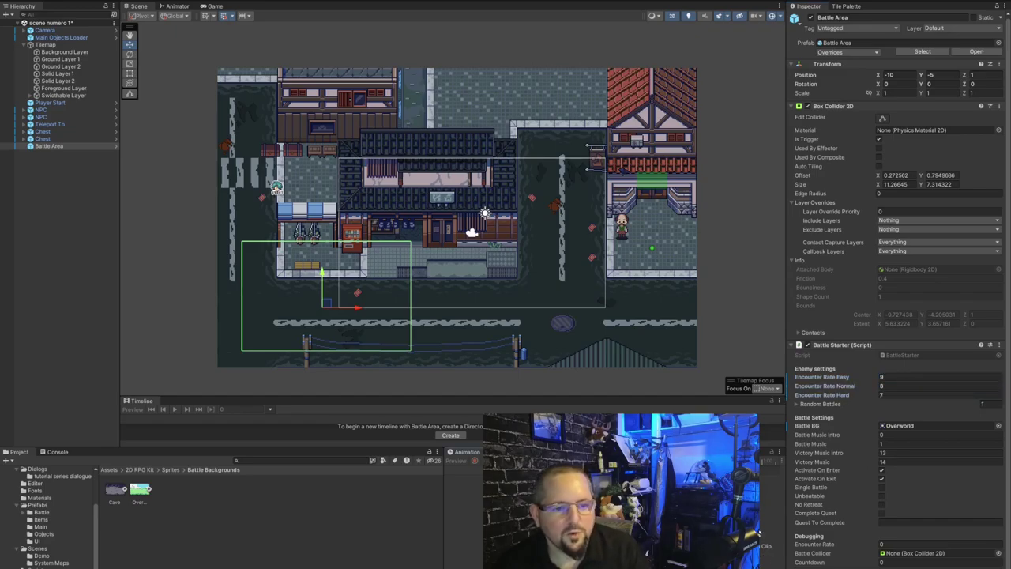
Disable Activate On Exit for the Battle Area and assign its own Box Collider 2D as the Battle Collider.
{"action": "left_click", "coordinate": [881, 479]}
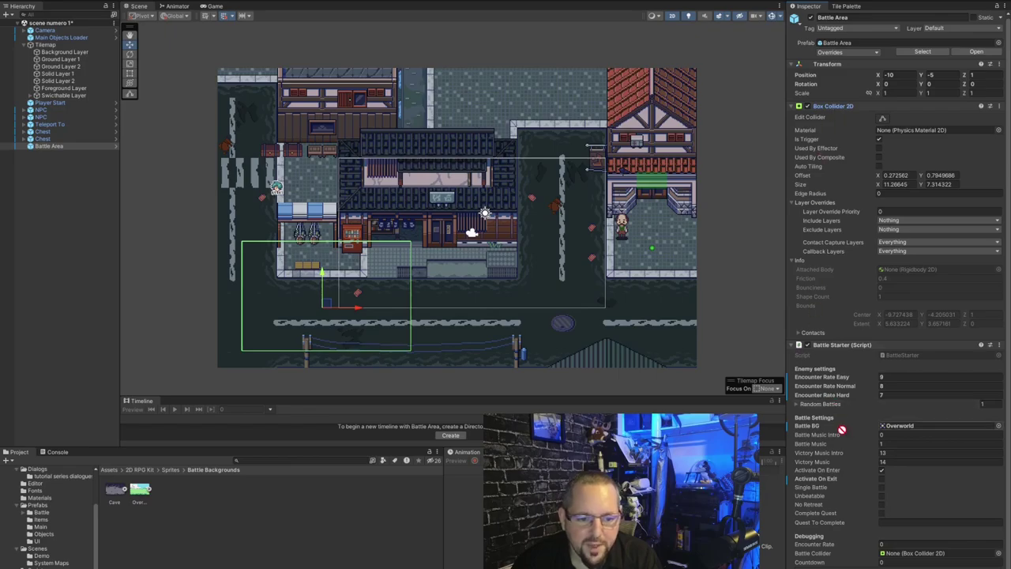
{"action": "left_click_drag", "start_coordinate": [842, 430], "coordinate": [913, 554]}
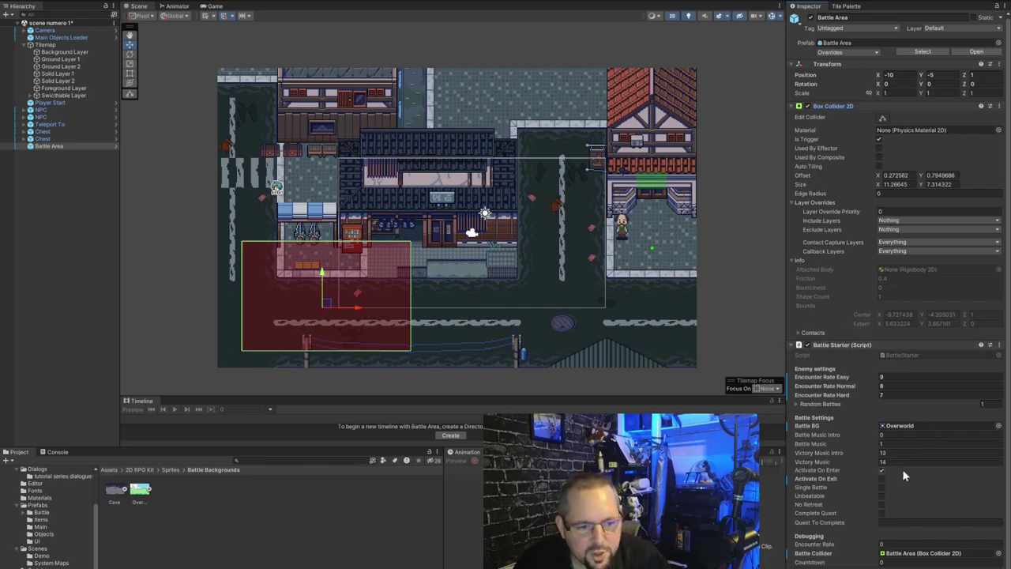
Set the enemy count of the Battle Area's first random battle to 1 and expand its enemy list.
{"action": "left_click", "coordinate": [797, 405]}
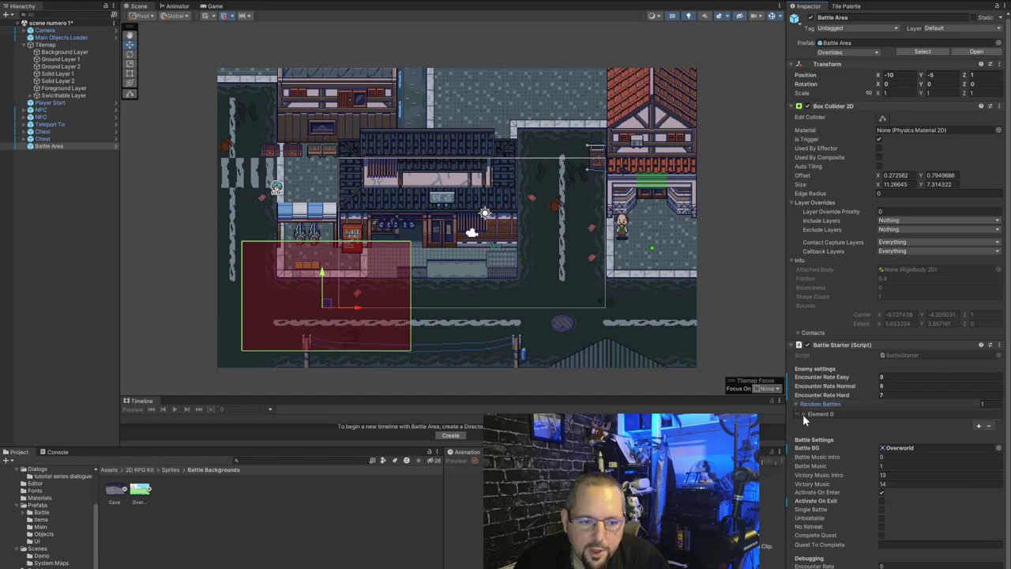
{"action": "left_click", "coordinate": [802, 414]}
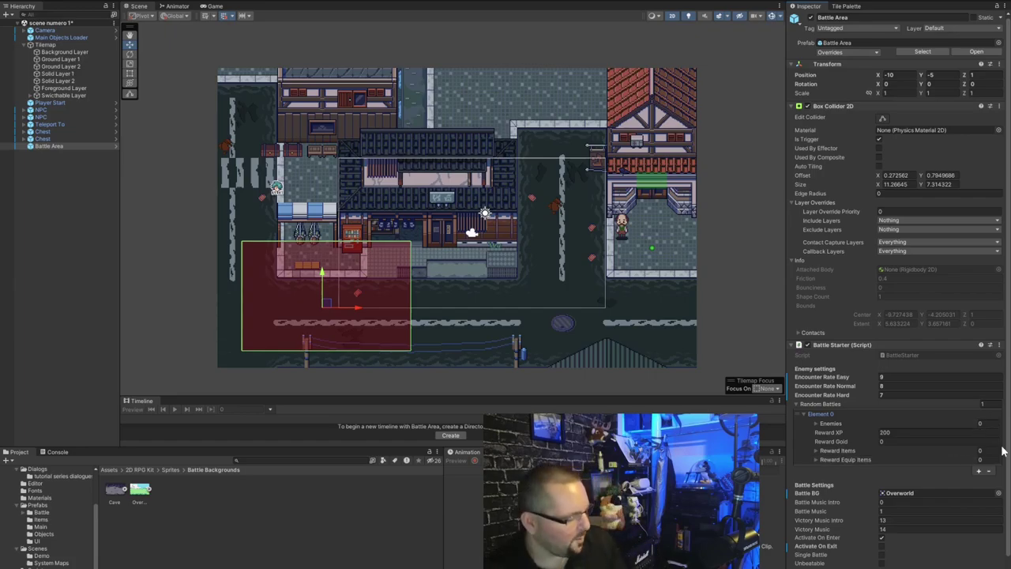
{"action": "left_click", "coordinate": [981, 423]}
{"action": "type", "text": "1"}
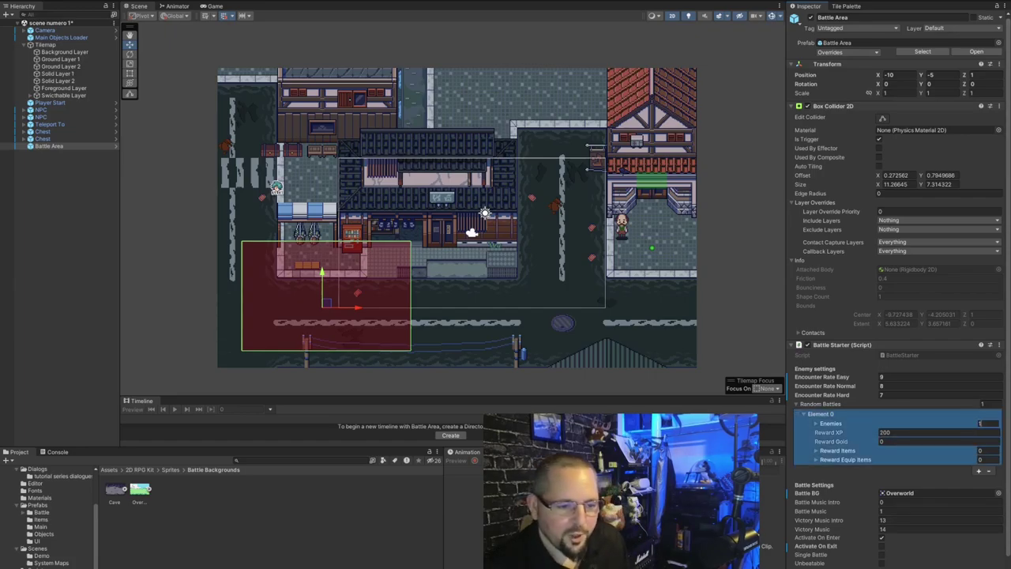
{"action": "key", "text": "Return"}
{"action": "left_click", "coordinate": [819, 427]}
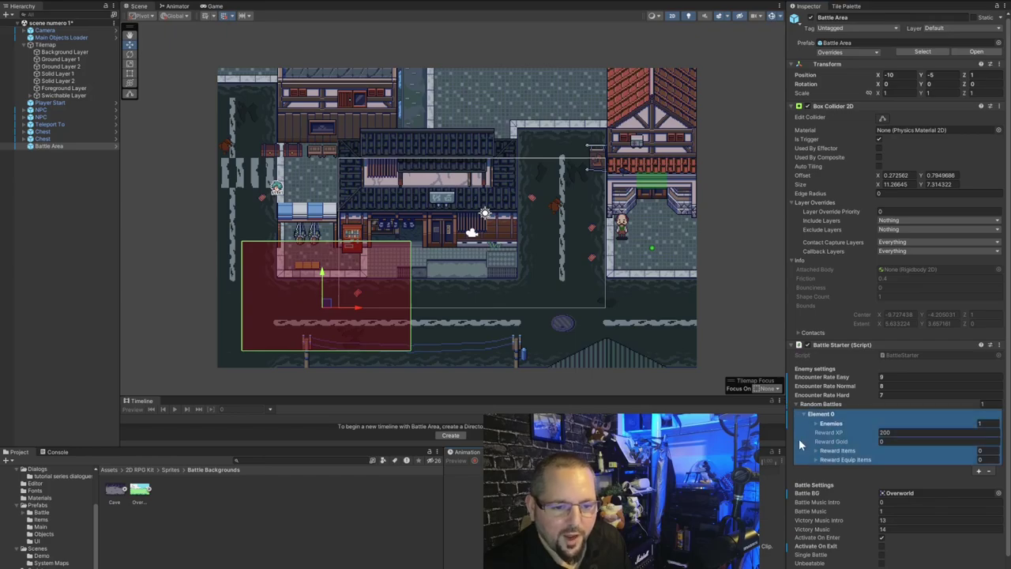
{"action": "left_click", "coordinate": [816, 425]}
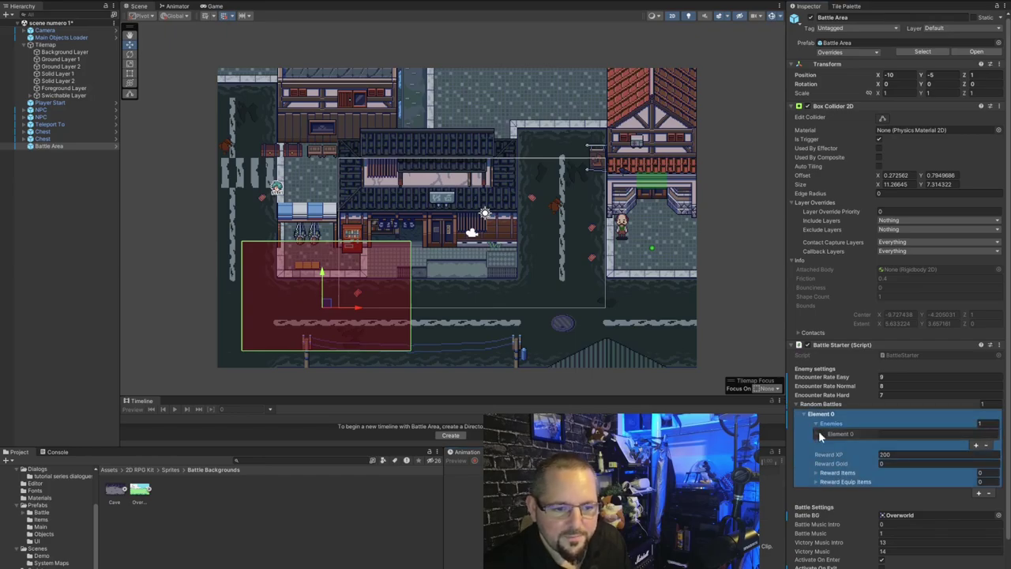
Check the empty item and equipment reward lists, and set the random battle's rewards to 20 XP and 20 gold.
{"action": "left_click", "coordinate": [817, 473]}
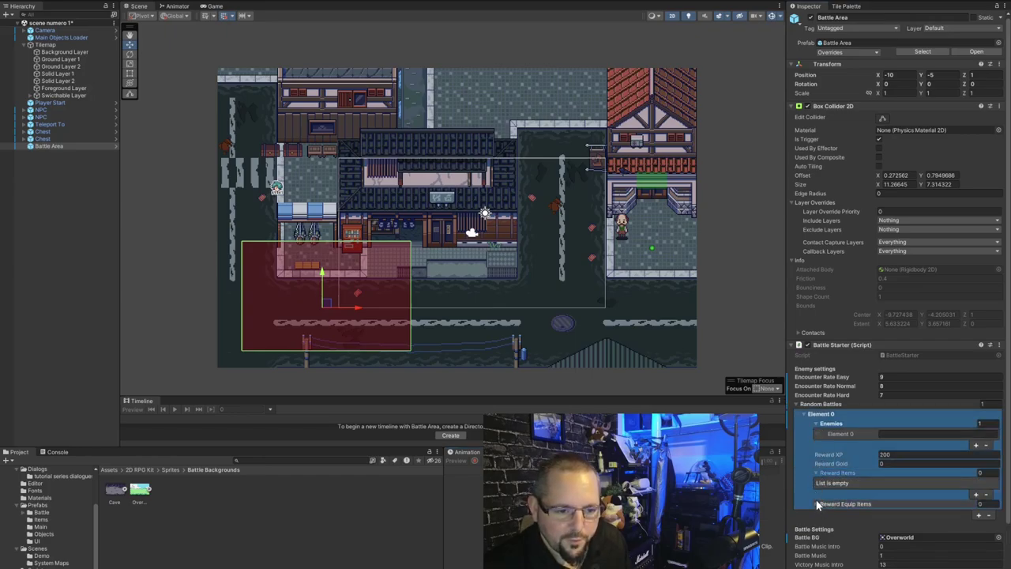
{"action": "left_click", "coordinate": [817, 503]}
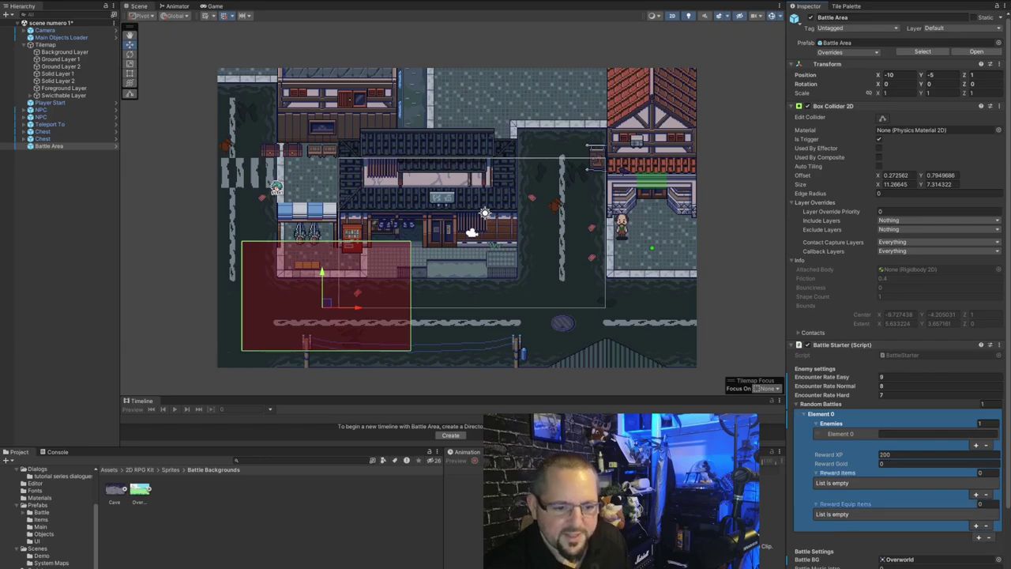
{"action": "left_click", "coordinate": [818, 504]}
{"action": "left_click", "coordinate": [817, 473]}
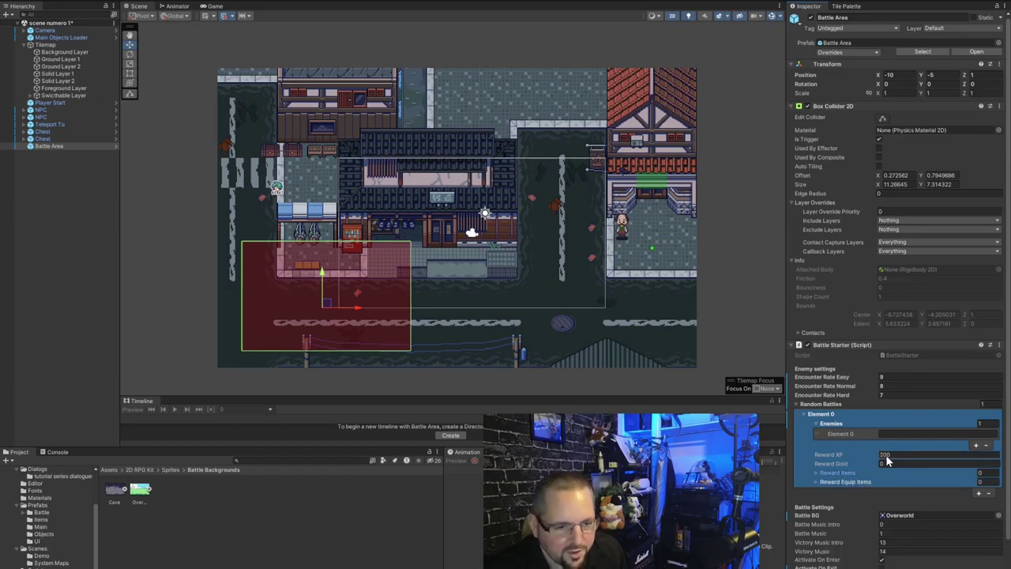
{"action": "left_click", "coordinate": [889, 455]}
{"action": "key", "text": "BackSpace"}
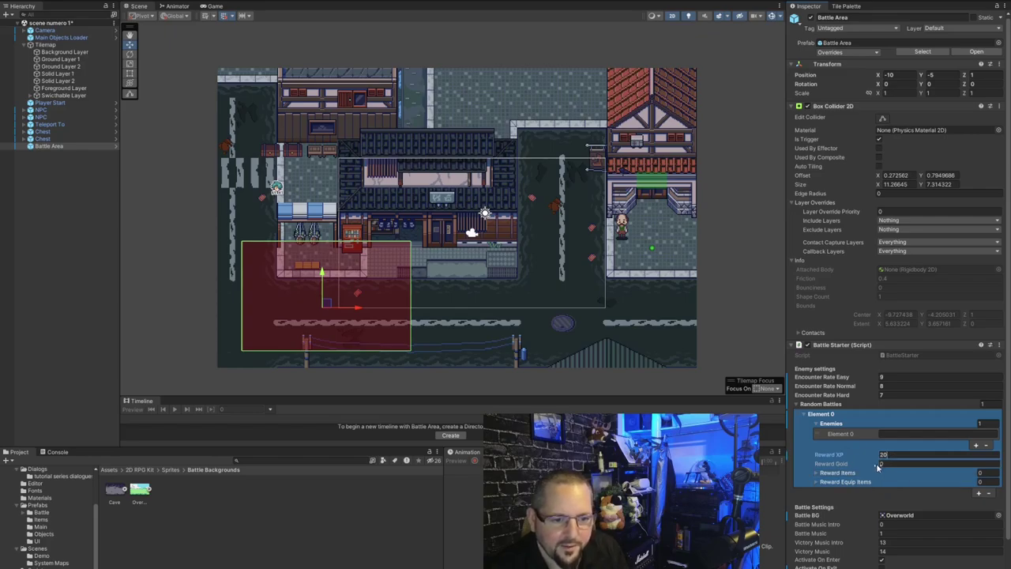
{"action": "key", "text": "Tab"}
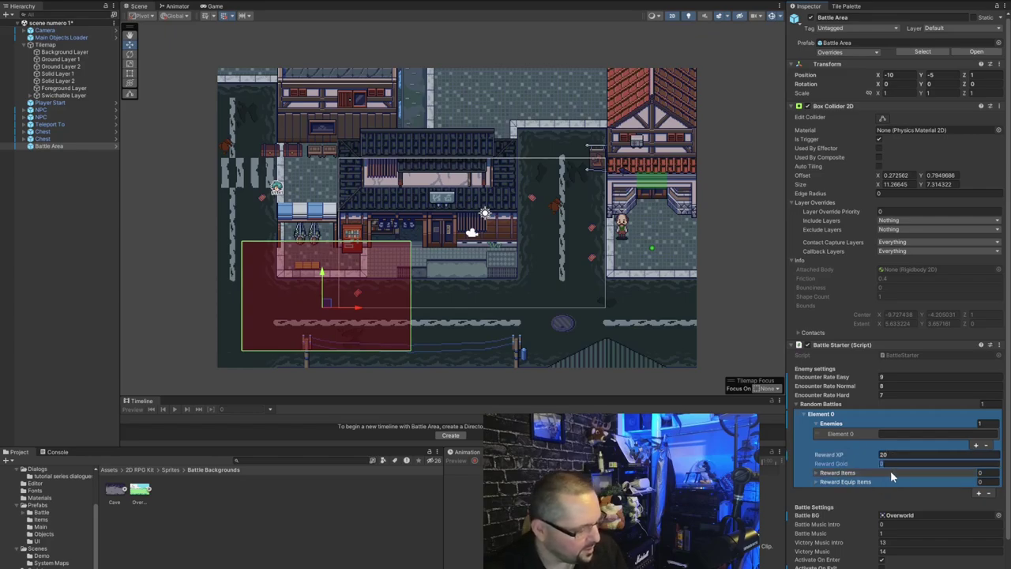
{"action": "type", "text": "20"}
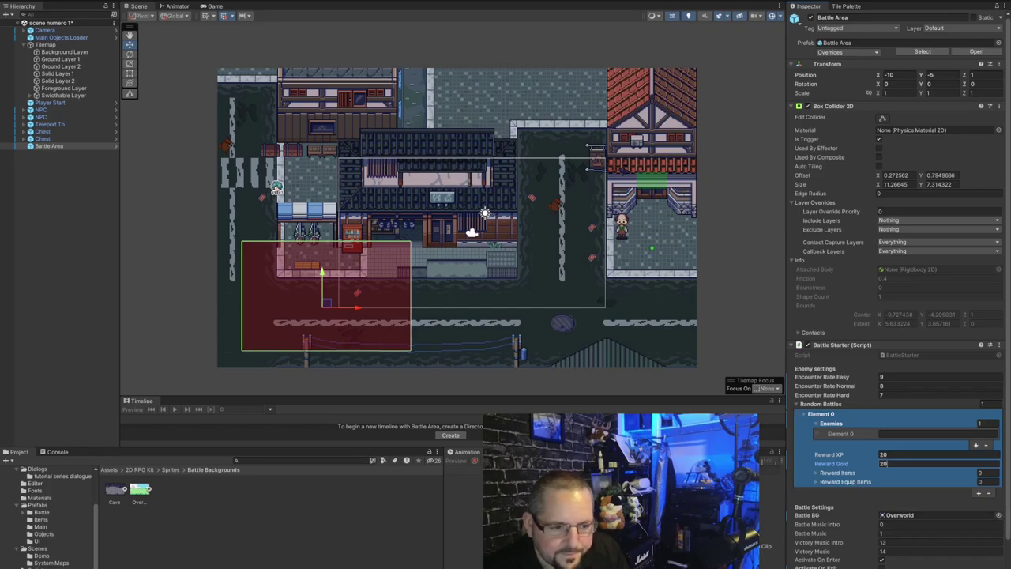
{"action": "left_click", "coordinate": [853, 446]}
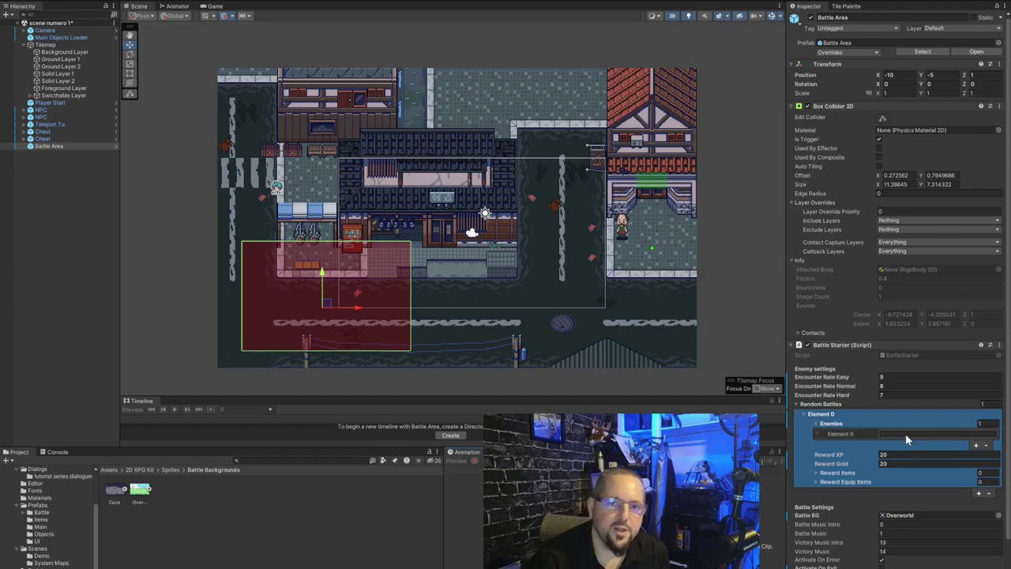
Open the Battle Manager prefab from the Main Objects Loader, show its enemy prefabs, and locate the Crow prefab in the project.
{"action": "left_click", "coordinate": [70, 38]}
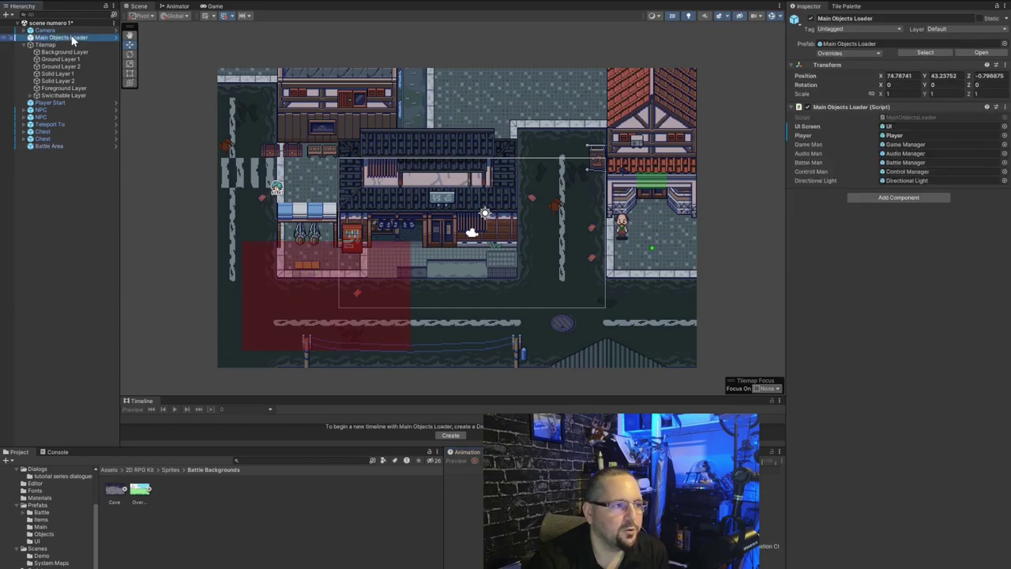
{"action": "double_click", "coordinate": [916, 161]}
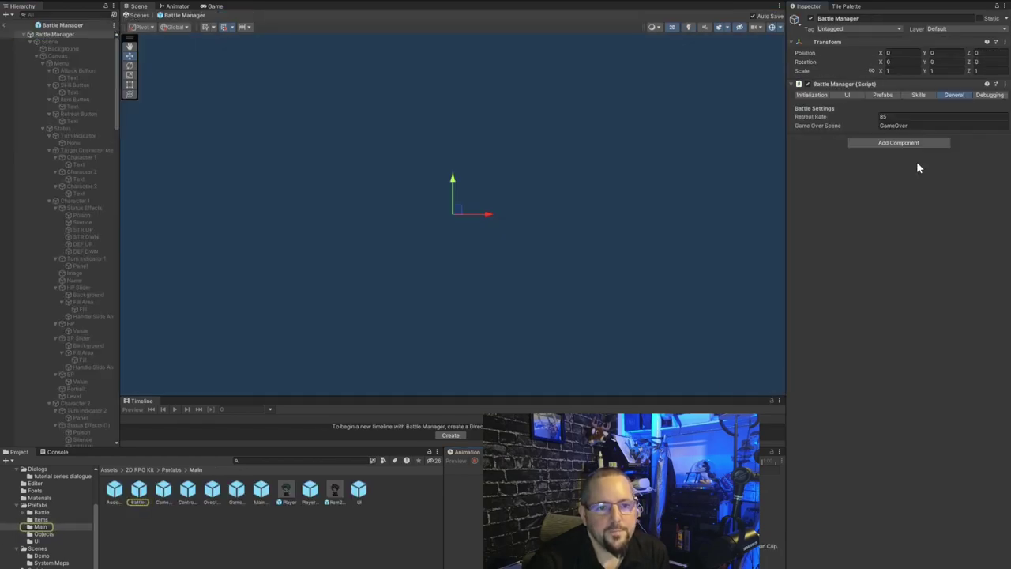
{"action": "left_click", "coordinate": [884, 96]}
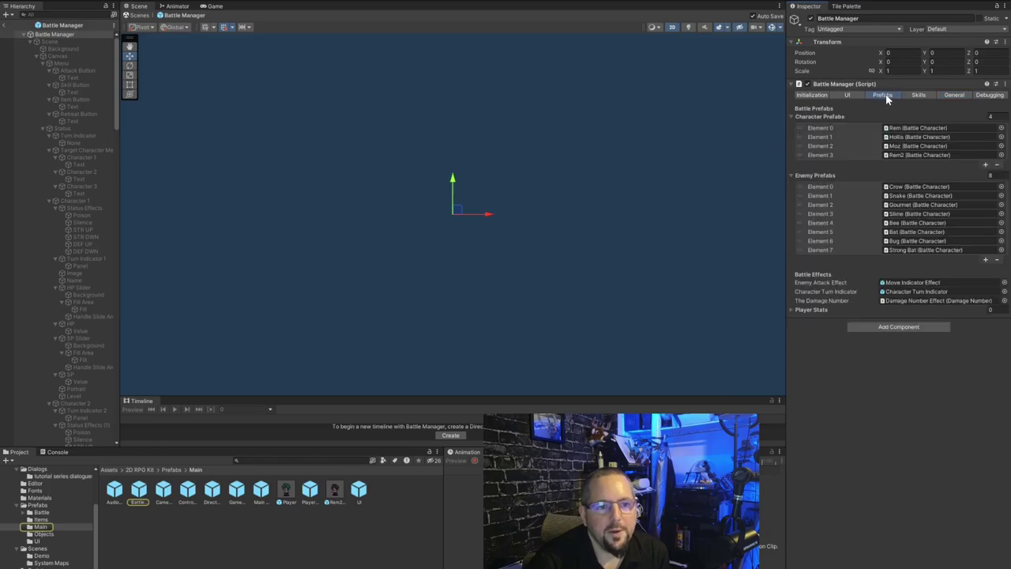
{"action": "left_click", "coordinate": [908, 187]}
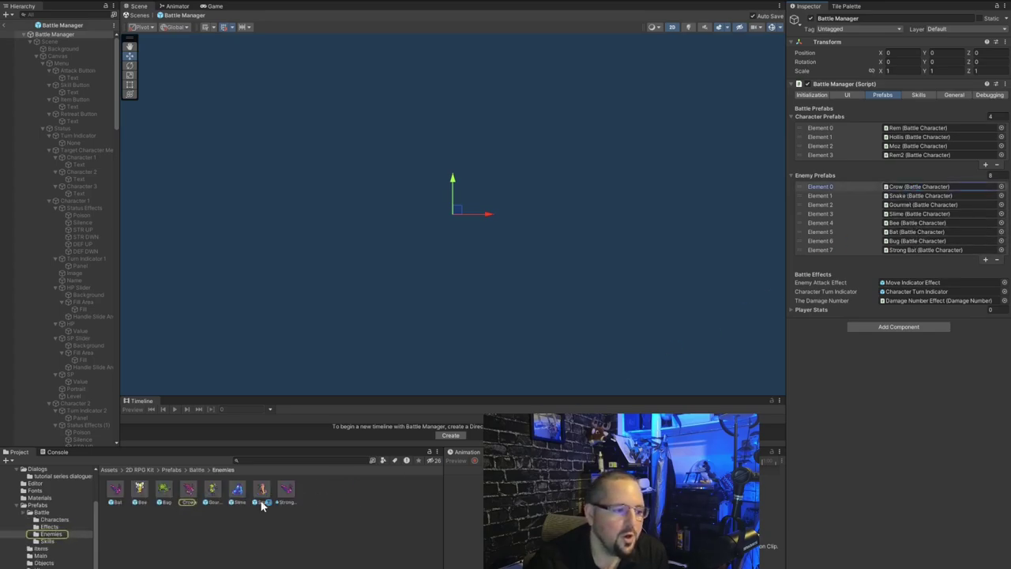
Look up the Crow enemy prefab's character name and return from the Battle Manager prefab to the scene.
{"action": "left_click", "coordinate": [190, 493]}
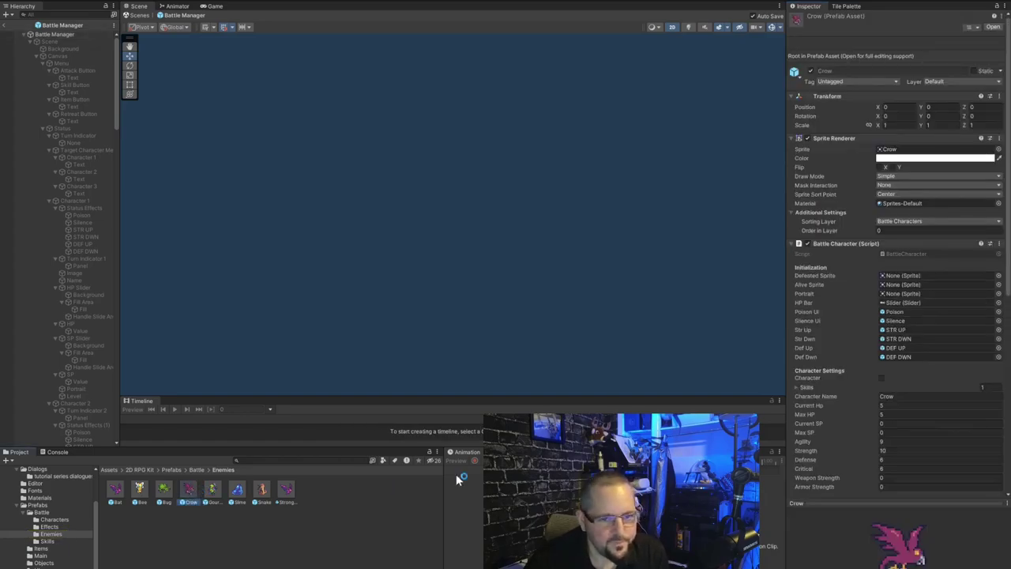
{"action": "left_click", "coordinate": [895, 398]}
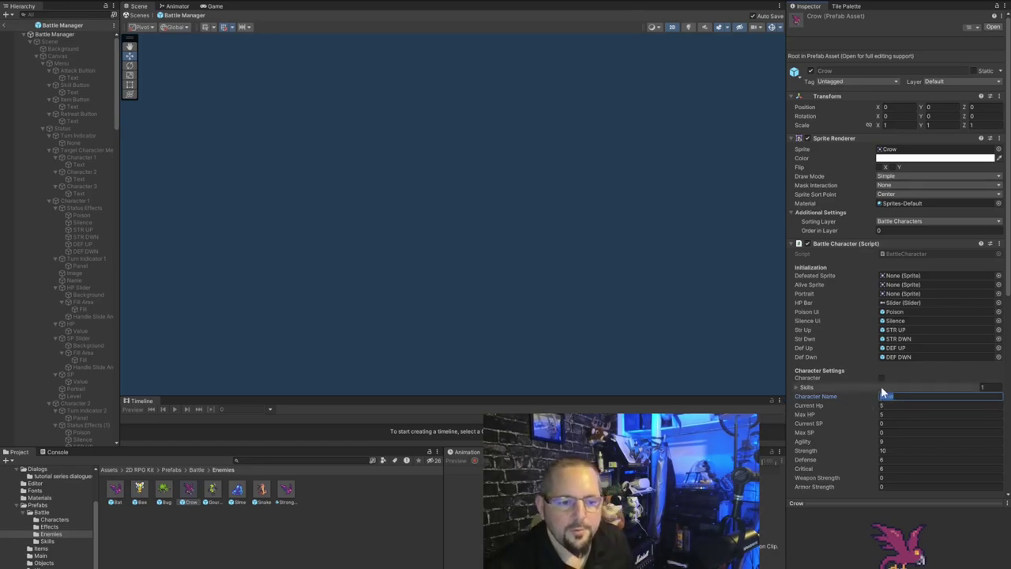
{"action": "left_click", "coordinate": [251, 532]}
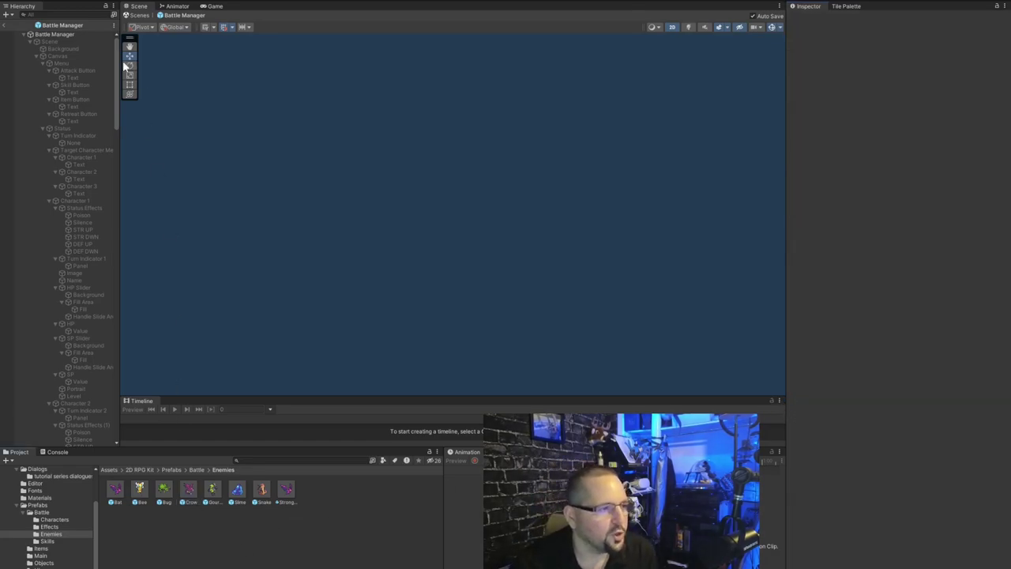
{"action": "left_click", "coordinate": [5, 27]}
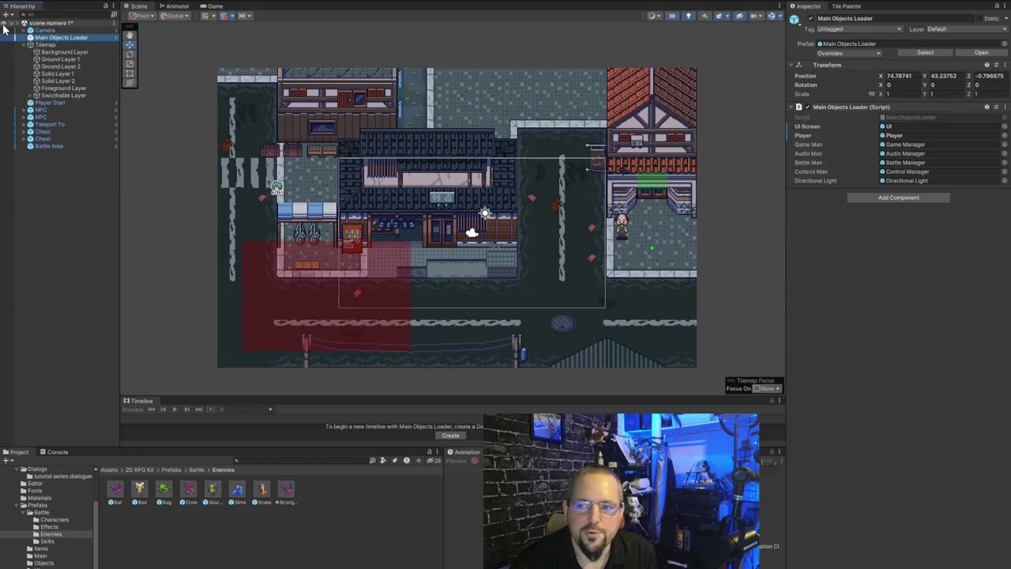
Set the enemy in the Battle Area's first random battle to Crow.
{"action": "left_click", "coordinate": [258, 306]}
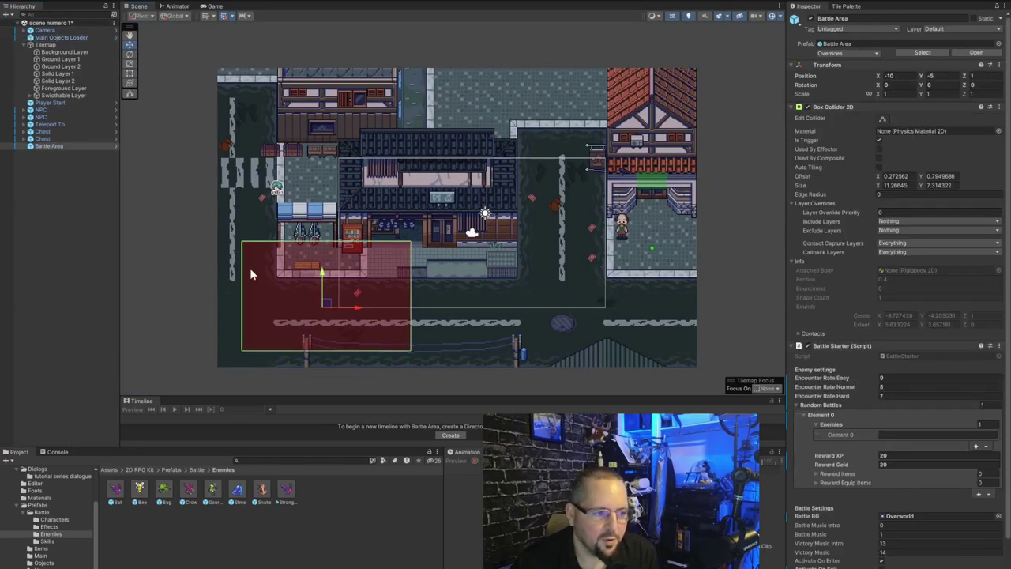
{"action": "left_click", "coordinate": [893, 433]}
{"action": "type", "text": "Crow"}
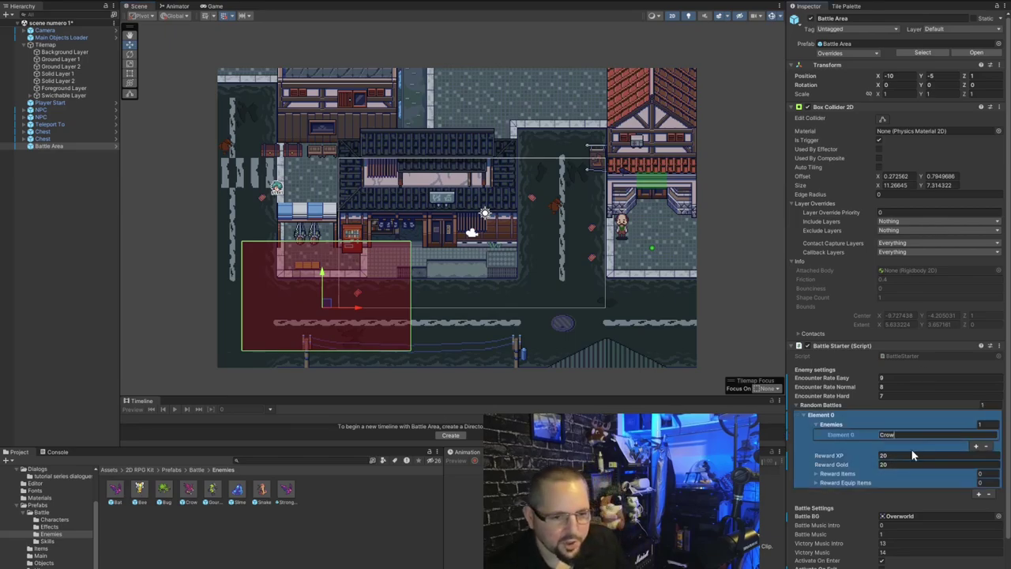
{"action": "key", "text": "Return"}
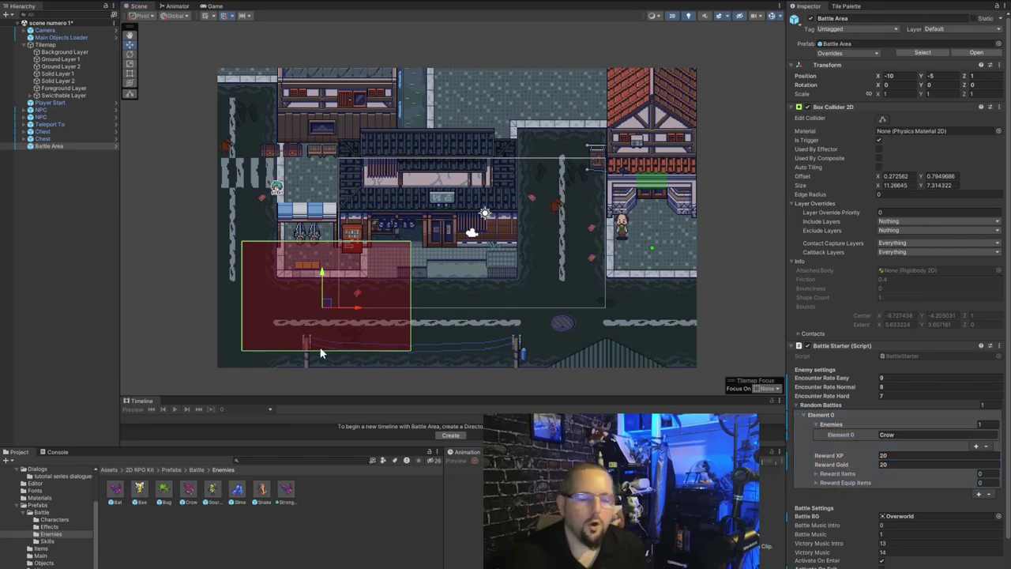
Move the existing Battle Area to X 5, Y 7, and place a second Battle Area outside the map at X -24, Y -3.
{"action": "left_click_drag", "start_coordinate": [325, 305], "coordinate": [553, 124]}
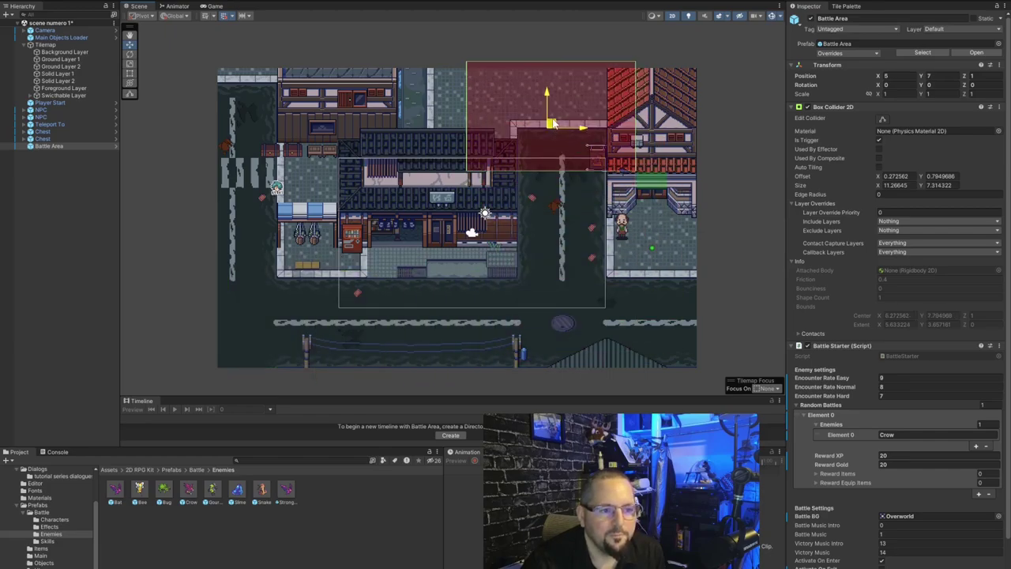
{"action": "left_click", "coordinate": [58, 235]}
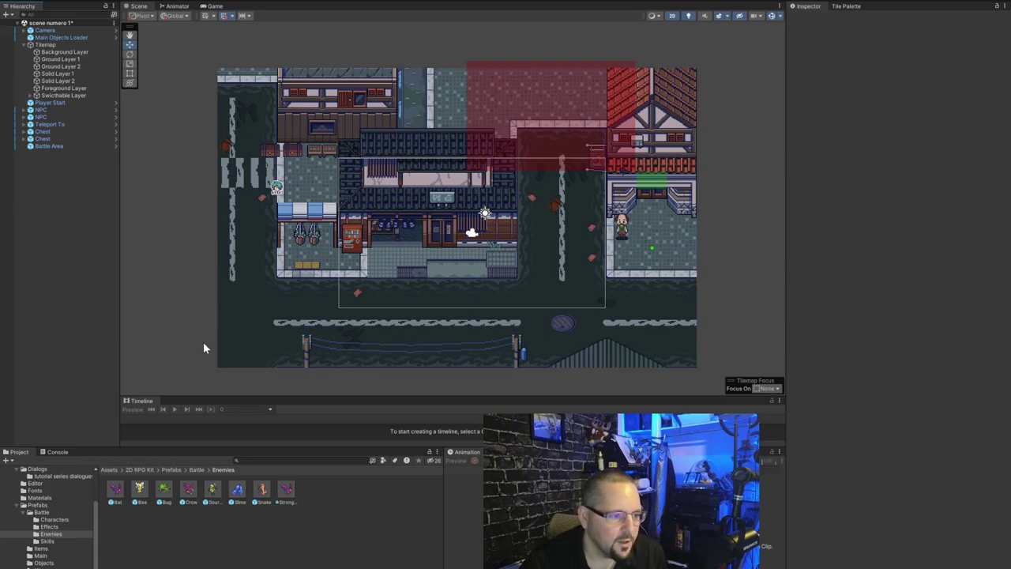
{"action": "left_click", "coordinate": [483, 214]}
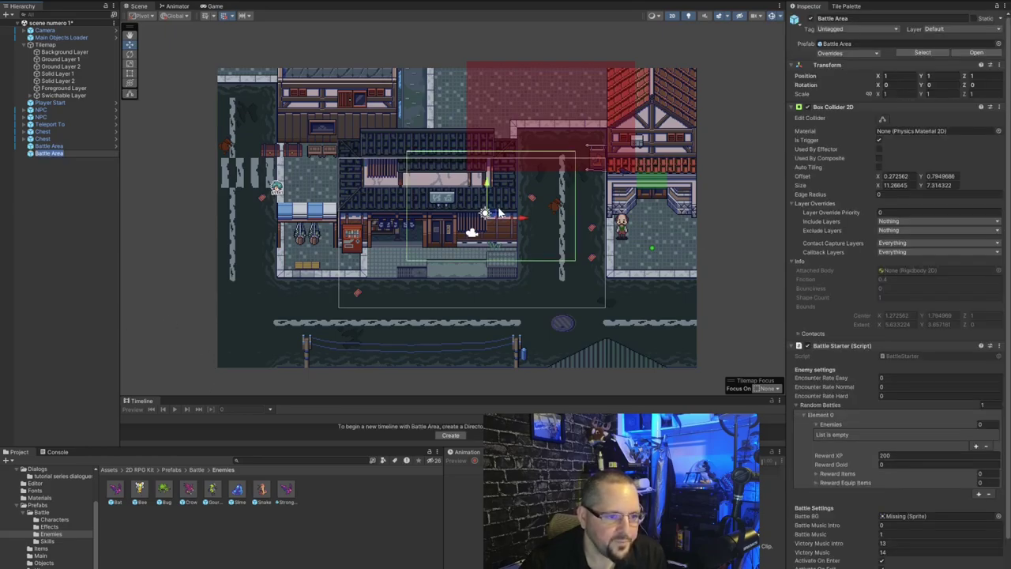
{"action": "key", "text": "ctrl+d"}
{"action": "left_click_drag", "start_coordinate": [478, 219], "coordinate": [226, 301]}
{"action": "middle_click_drag", "start_coordinate": [226, 301], "coordinate": [354, 295]}
{"action": "left_click_drag", "start_coordinate": [344, 300], "coordinate": [236, 273]}
Give the second Battle Area's first random battle one enemy named Crow.
{"action": "left_click", "coordinate": [982, 425]}
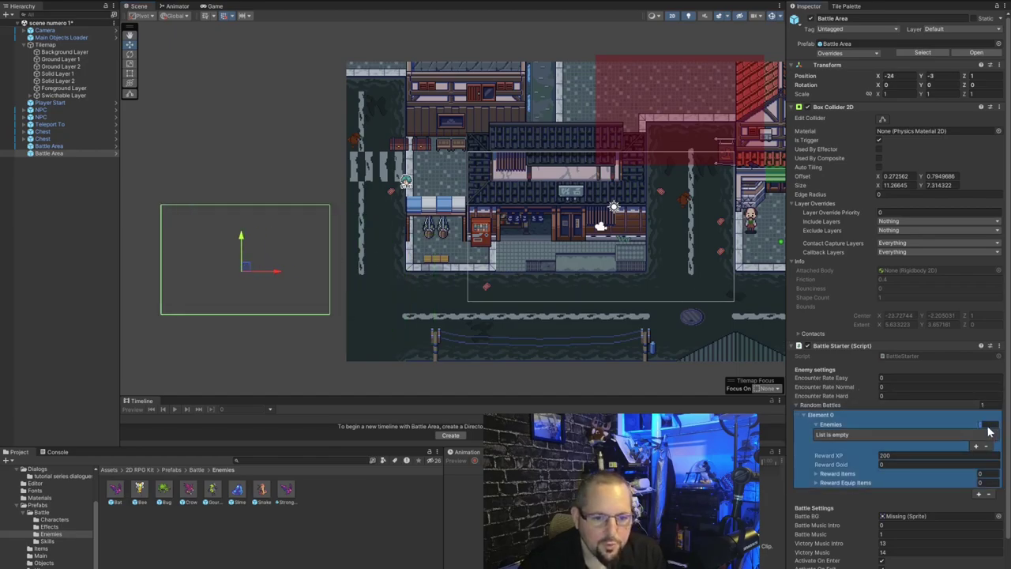
{"action": "type", "text": "1"}
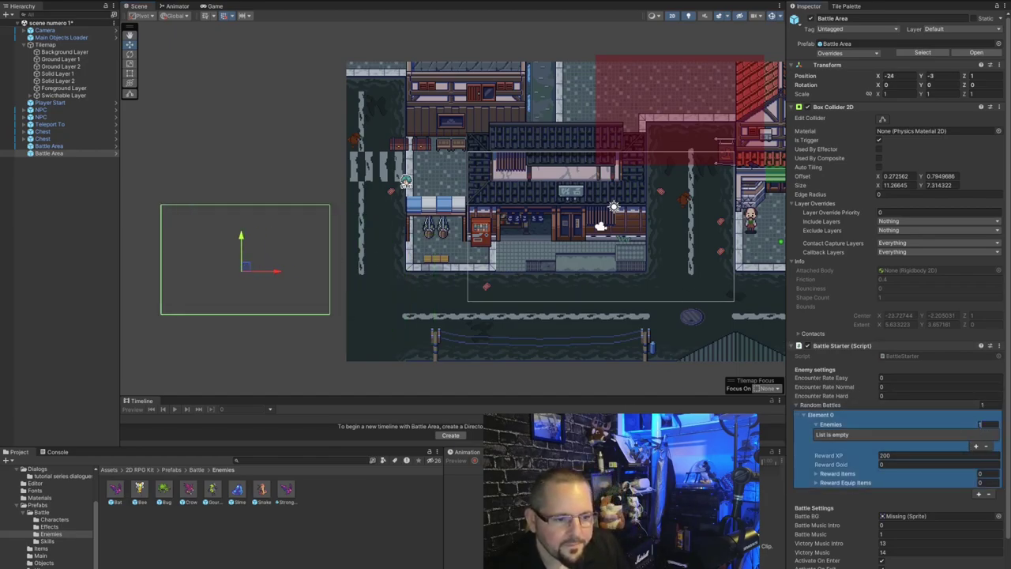
{"action": "key", "text": "Return"}
{"action": "left_click", "coordinate": [895, 434]}
{"action": "type", "text": "Crow"}
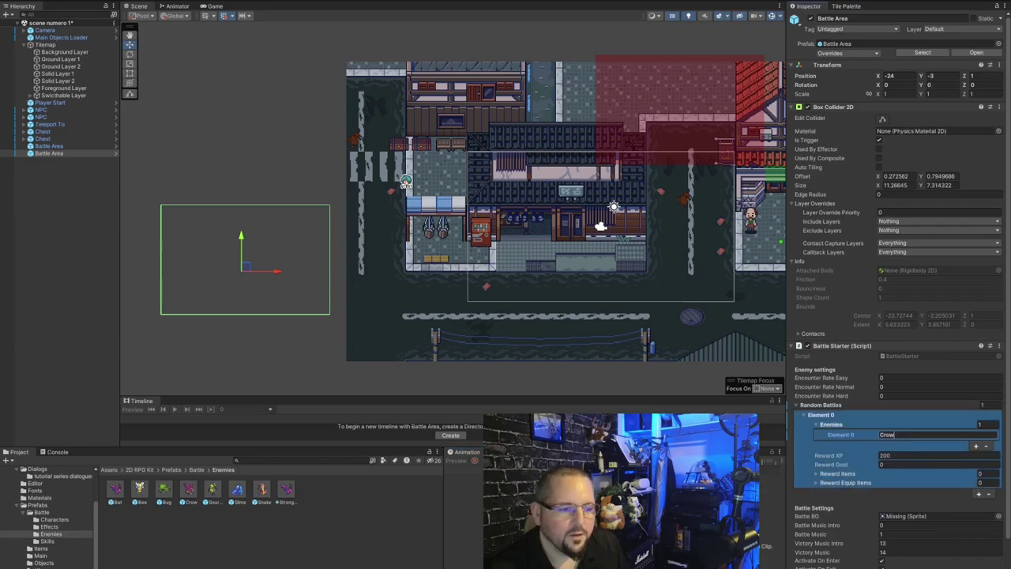
{"action": "key", "text": "Tab"}
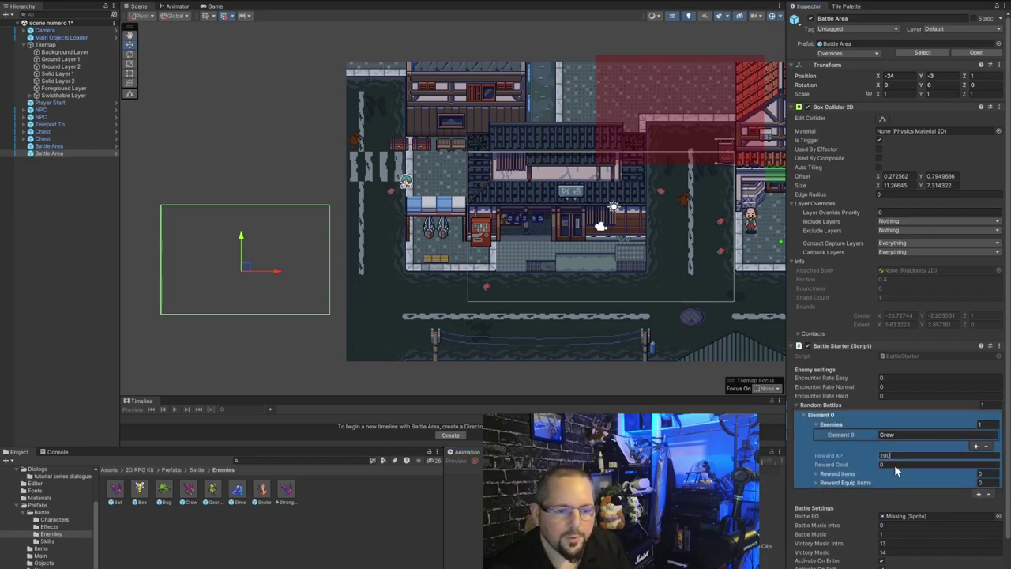
Set the second Battle Area's random battle rewards to 20 XP and 20 gold.
{"action": "key", "text": "BackSpace"}
{"action": "type", "text": "20"}
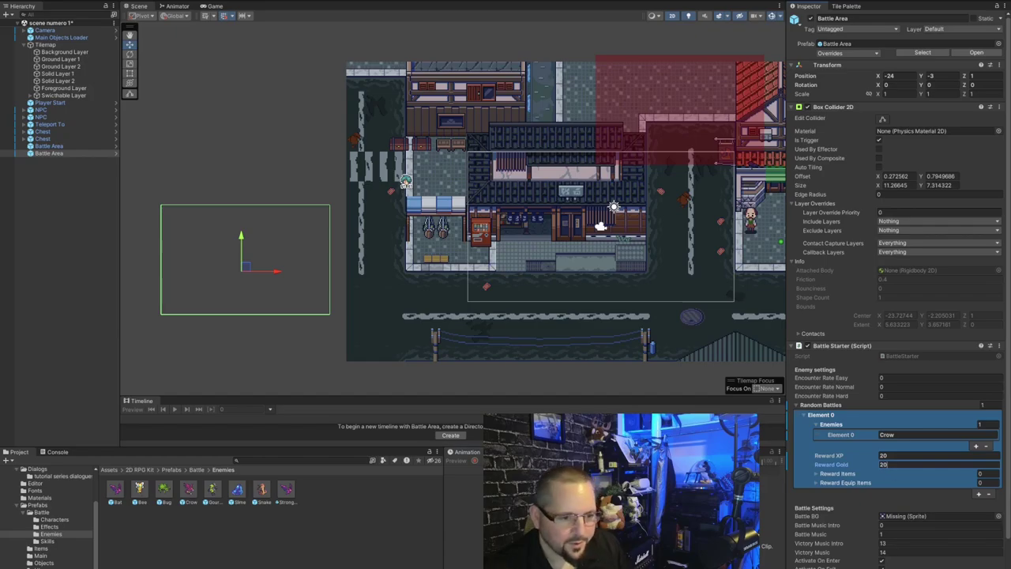
{"action": "key", "text": "Return"}
{"action": "scroll", "coordinate": [908, 498], "scroll_direction": "down", "scroll_amount": 3}
{"action": "scroll", "coordinate": [863, 475], "scroll_direction": "up", "scroll_amount": 3}
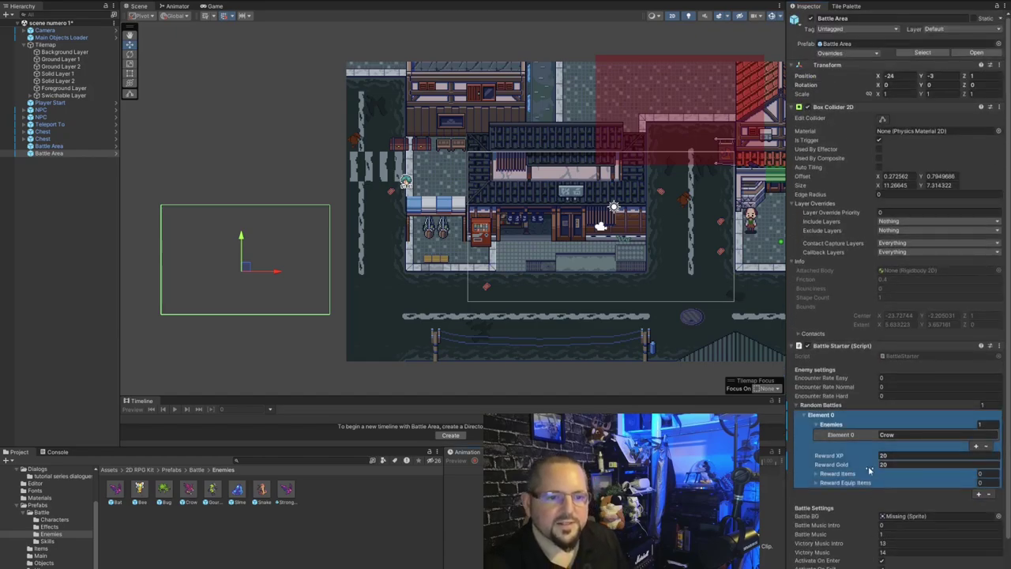
Assign the Cave sprite from the Battle Backgrounds folder as the second Battle Area's background.
{"action": "scroll", "coordinate": [907, 498], "scroll_direction": "down", "scroll_amount": 3}
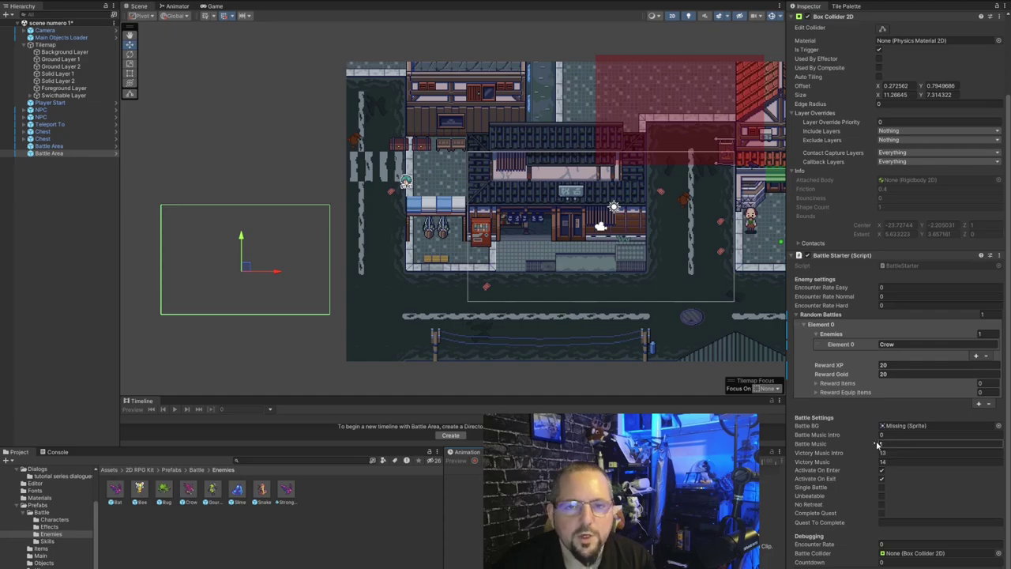
{"action": "left_click", "coordinate": [881, 470]}
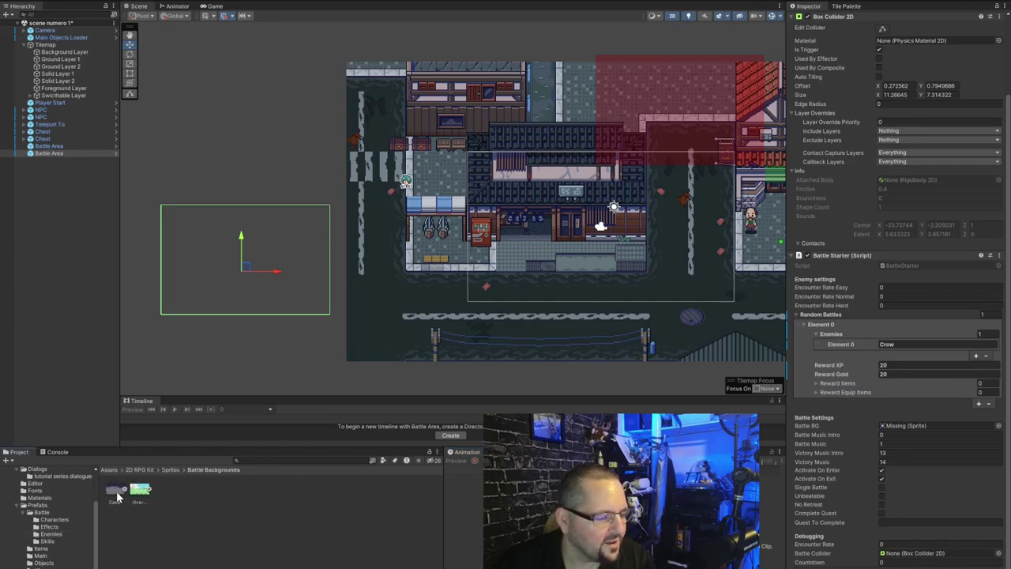
{"action": "left_click", "coordinate": [119, 495]}
{"action": "left_click_drag", "start_coordinate": [117, 496], "coordinate": [905, 426]}
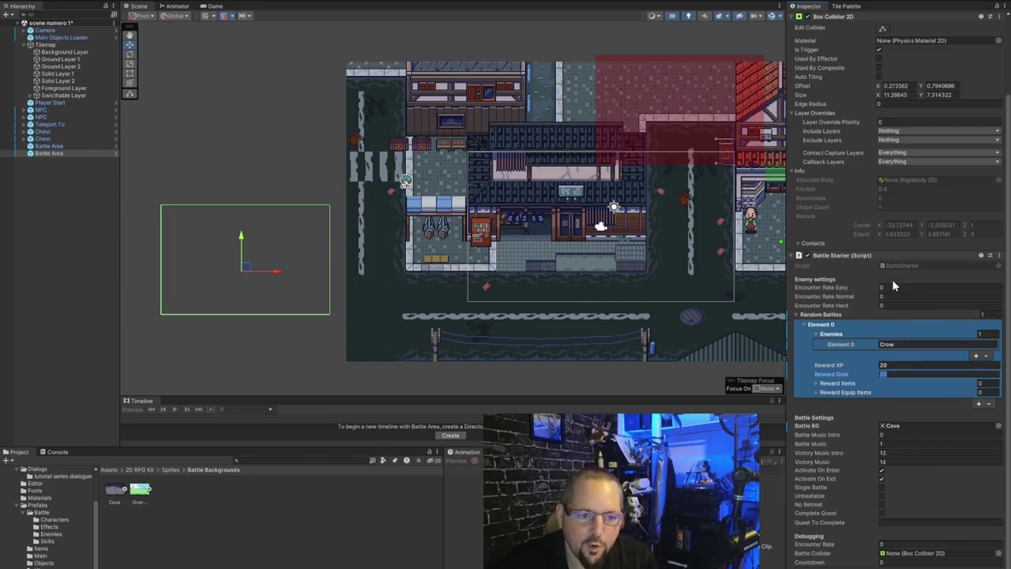
Disable Activate On Exit and enable Single Battle and No Retreat for the second Battle Area.
{"action": "left_click", "coordinate": [881, 478]}
{"action": "left_click", "coordinate": [882, 477]}
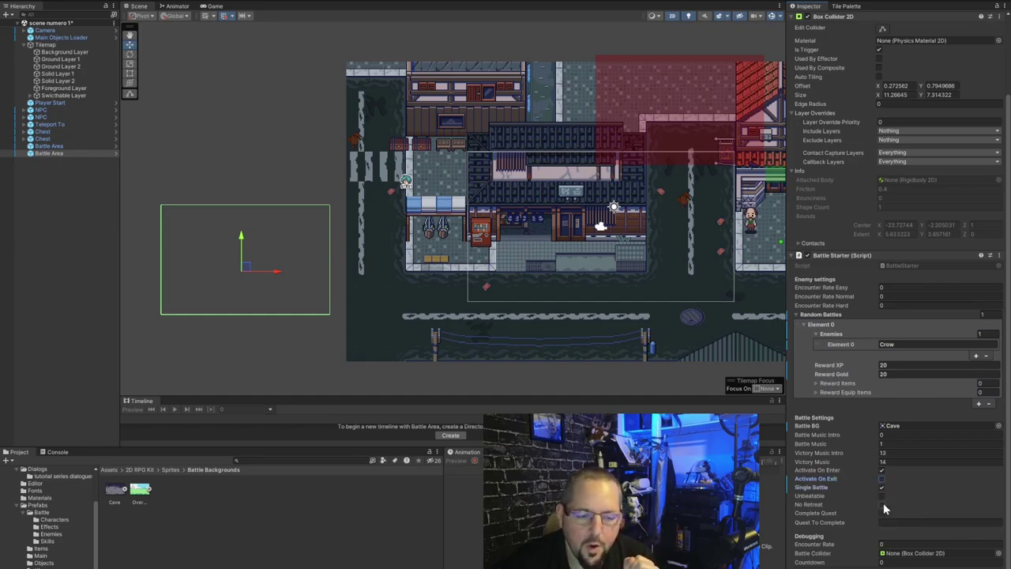
{"action": "left_click", "coordinate": [882, 504]}
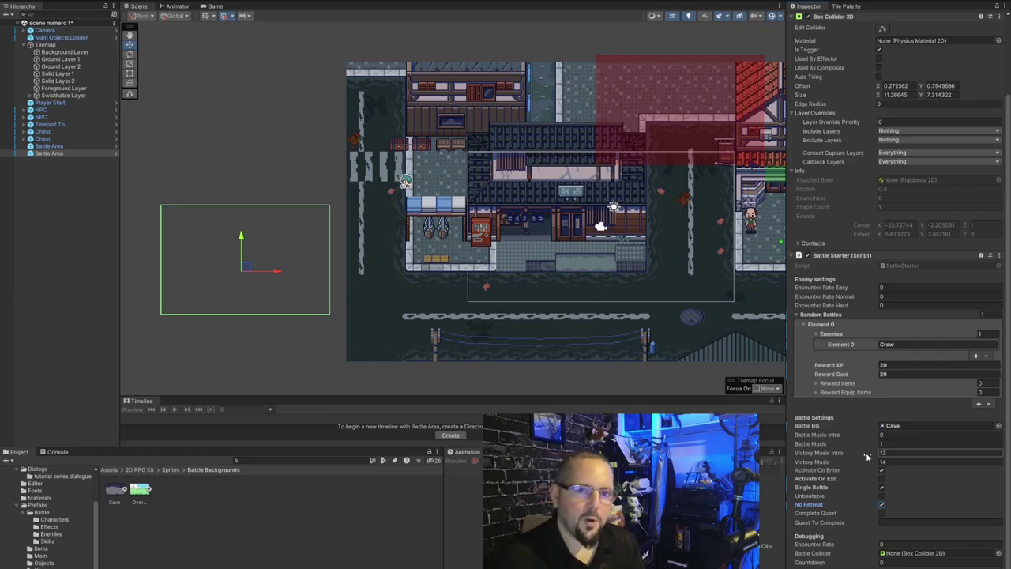
{"action": "key", "text": "Return"}
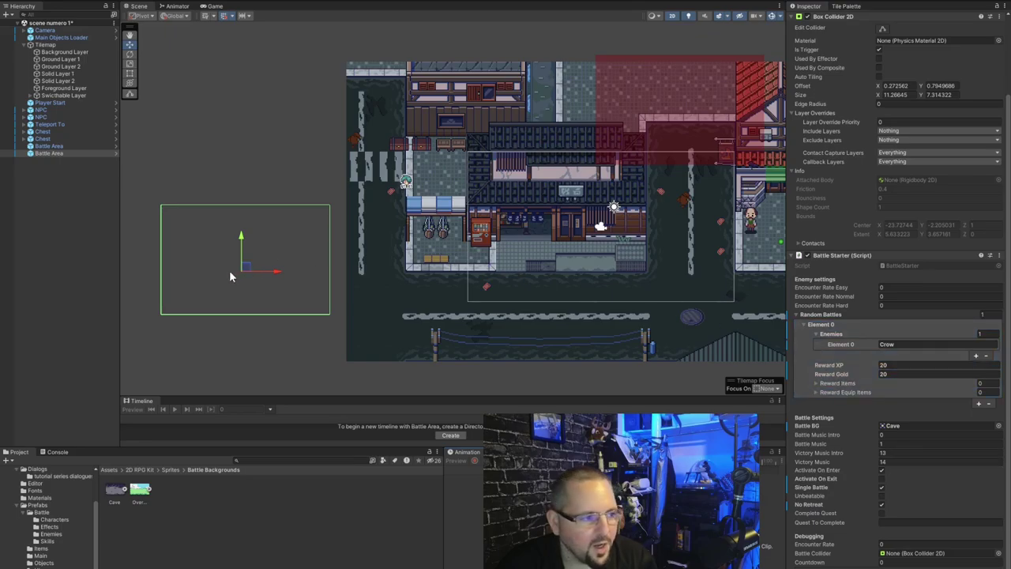
Assign the second Battle Area's own Box Collider 2D as its Battle Collider.
{"action": "mouse_move", "coordinate": [245, 265]}
{"action": "left_mouse_down"}
{"action": "mouse_move", "coordinate": [320, 219]}
{"action": "mouse_move", "coordinate": [244, 221]}
{"action": "mouse_move", "coordinate": [232, 266]}
{"action": "mouse_move", "coordinate": [245, 266]}
{"action": "mouse_move", "coordinate": [228, 266]}
{"action": "mouse_move", "coordinate": [243, 266]}
{"action": "left_mouse_up"}
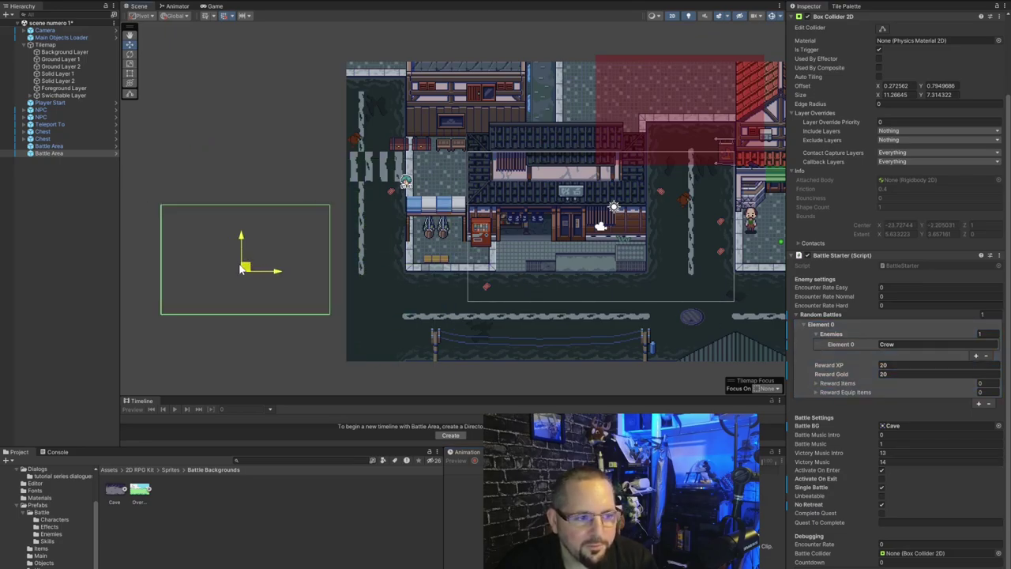
{"action": "scroll", "coordinate": [834, 23], "scroll_direction": "up", "scroll_amount": 5}
{"action": "left_click", "coordinate": [833, 17]}
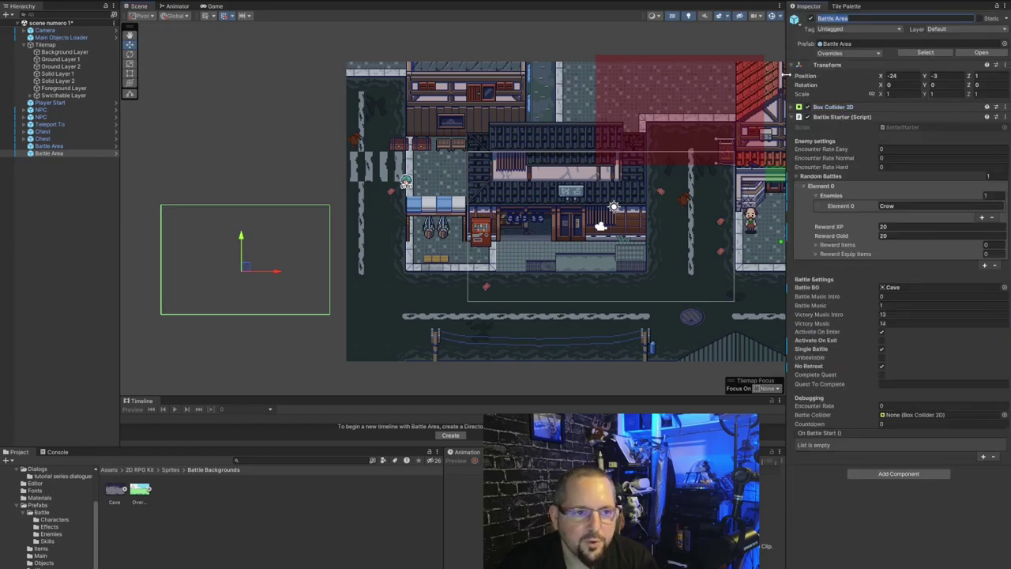
{"action": "left_click", "coordinate": [793, 107]}
{"action": "scroll", "coordinate": [841, 180], "scroll_direction": "down", "scroll_amount": 3}
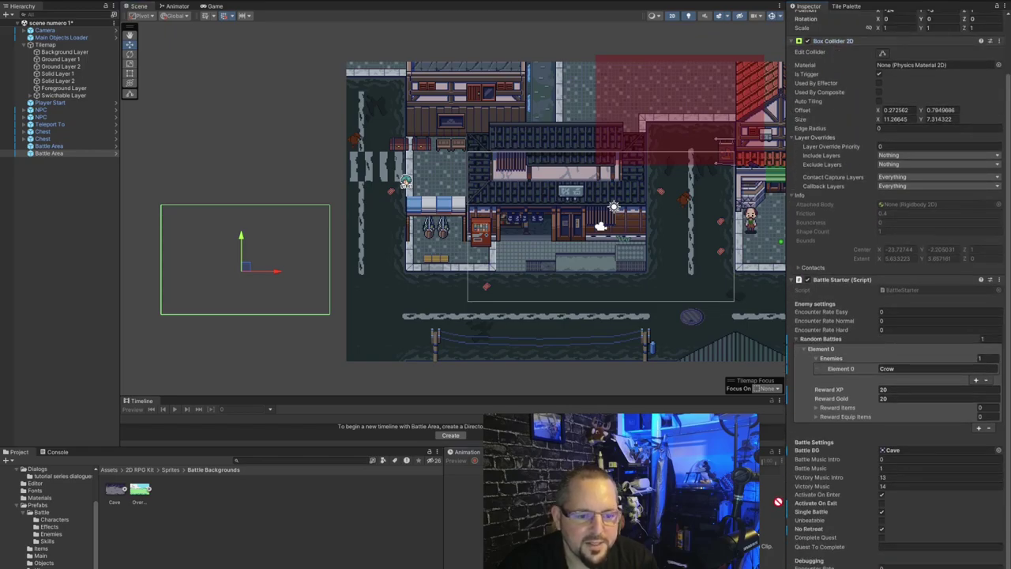
{"action": "left_click", "coordinate": [825, 351]}
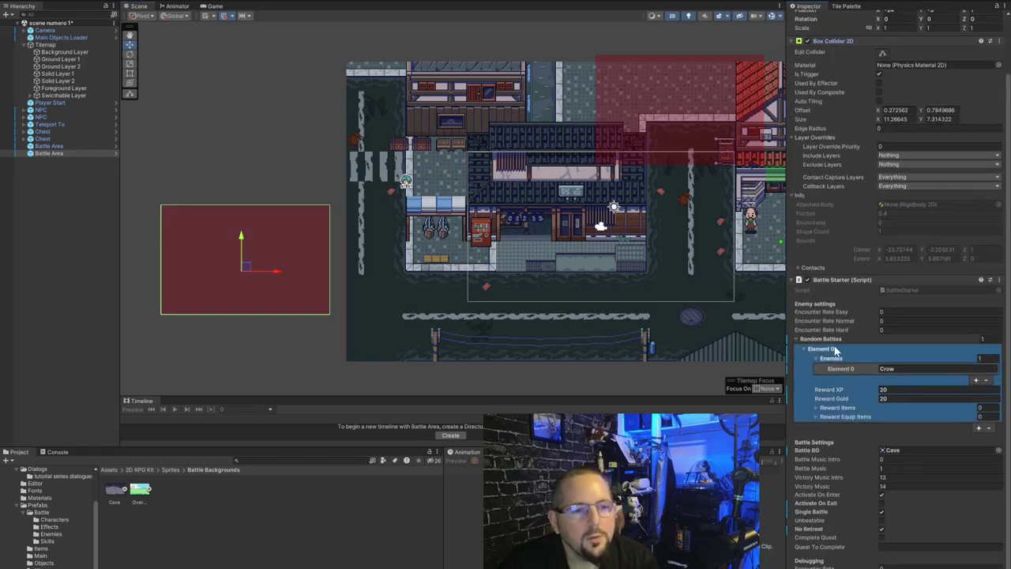
{"action": "left_click", "coordinate": [300, 260]}
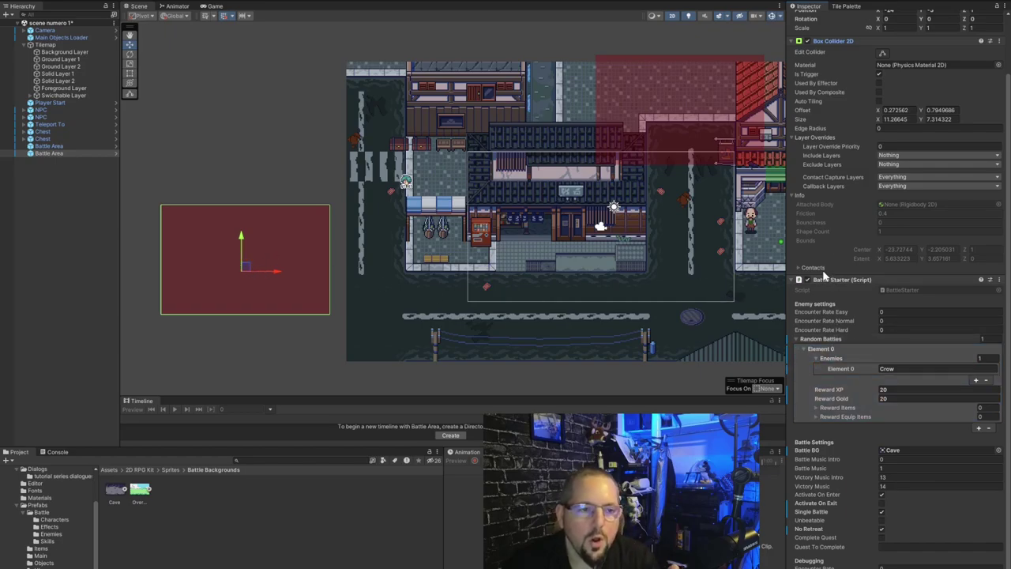
Place the Bat enemy prefab from the Enemies folder in the scene, beside the second Battle Area.
{"action": "left_click", "coordinate": [49, 534]}
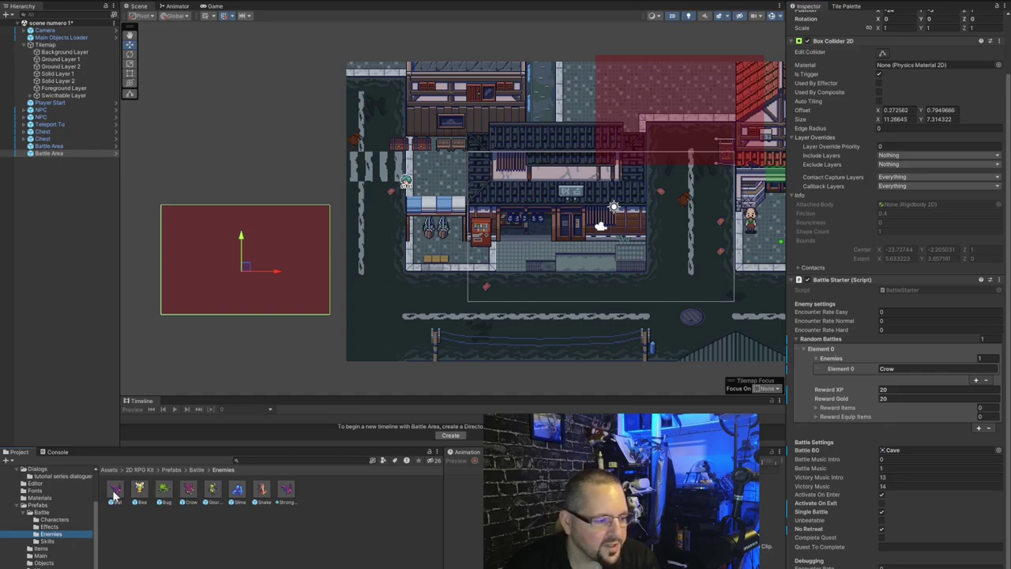
{"action": "left_click_drag", "start_coordinate": [115, 493], "coordinate": [388, 318]}
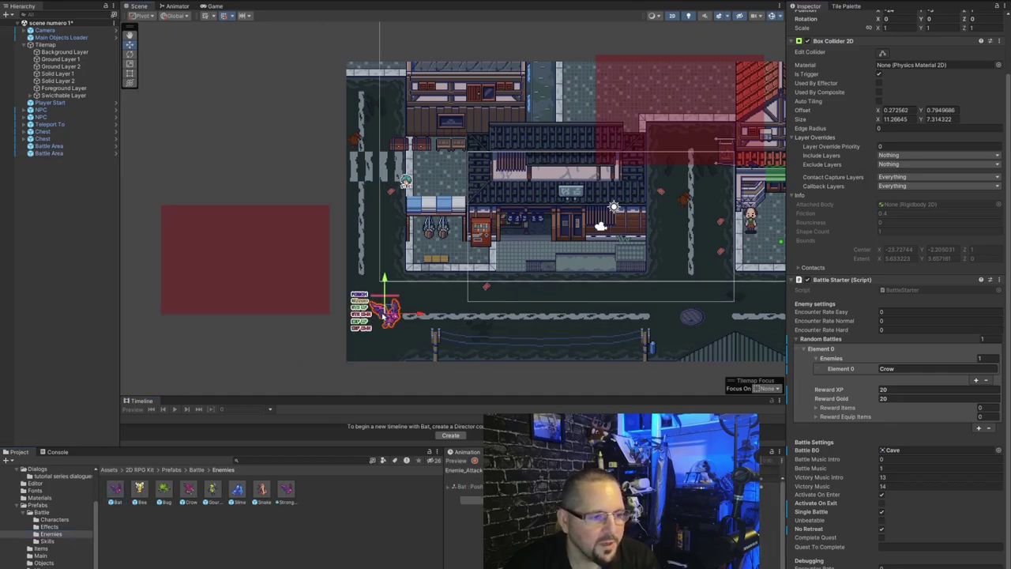
{"action": "scroll", "coordinate": [394, 330], "scroll_direction": "up", "scroll_amount": 5}
{"action": "scroll", "coordinate": [402, 337], "scroll_direction": "up", "scroll_amount": 2}
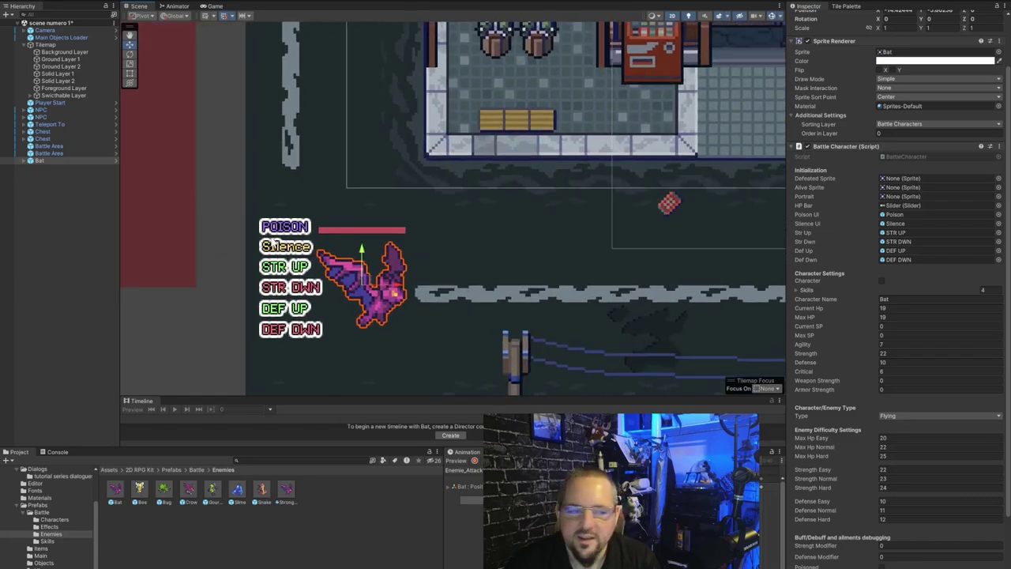
Deactivate the Bat's Status child object to hide its health bar and status effect labels.
{"action": "left_click", "coordinate": [24, 161]}
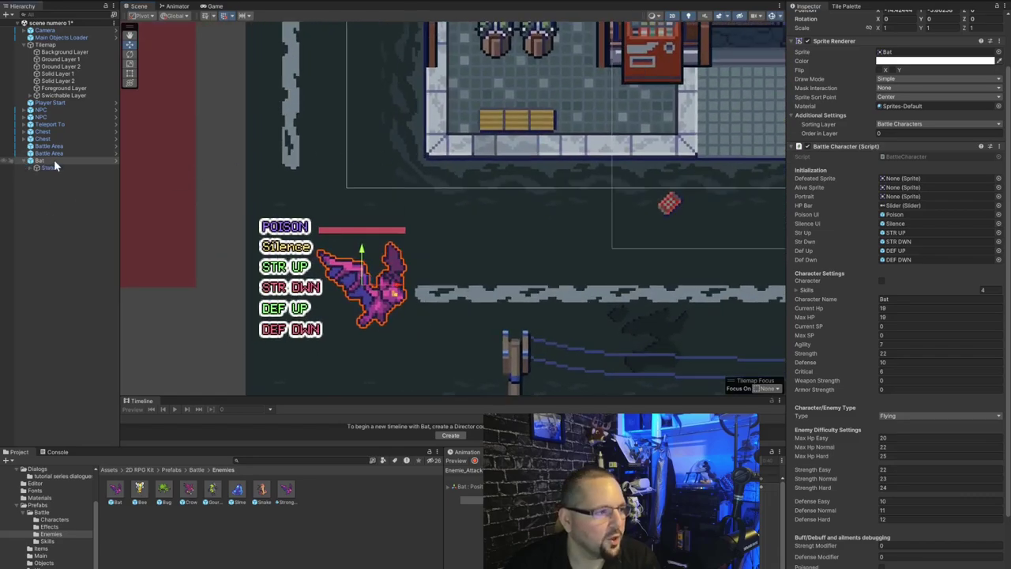
{"action": "left_click", "coordinate": [48, 166]}
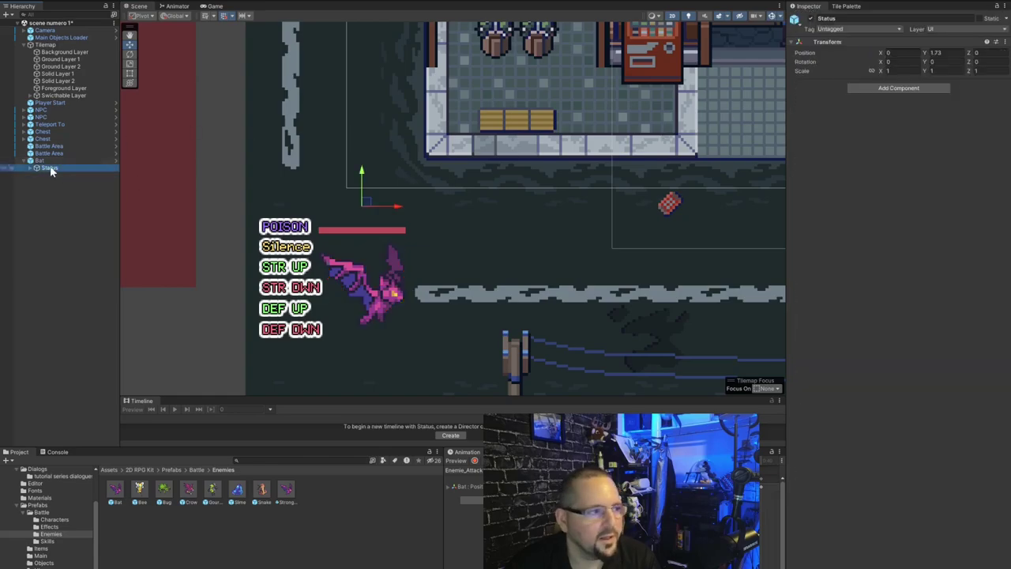
{"action": "left_click", "coordinate": [810, 18]}
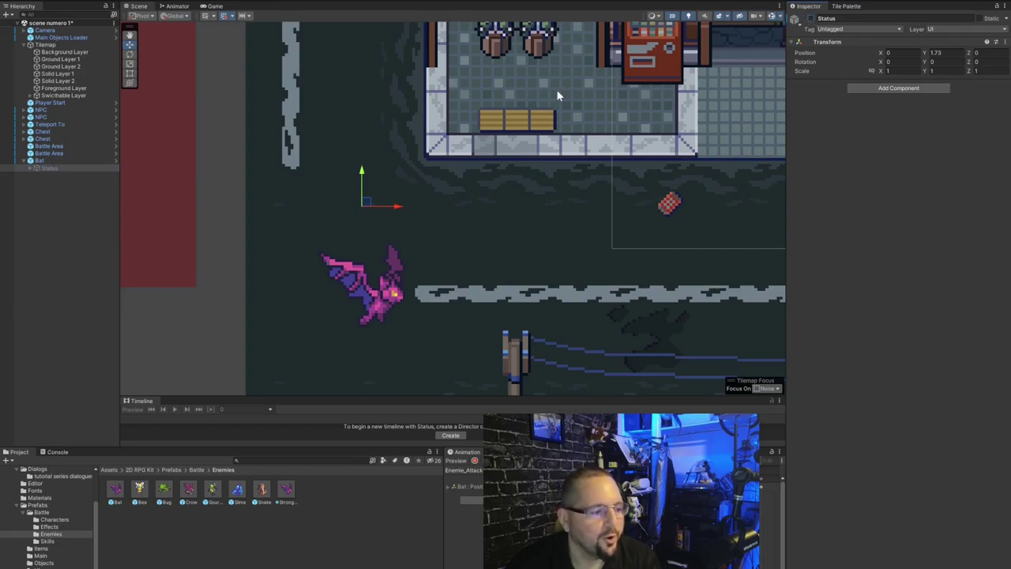
Inspect the Bat prefab asset and locate the sprite it uses in the project.
{"action": "left_click", "coordinate": [116, 491]}
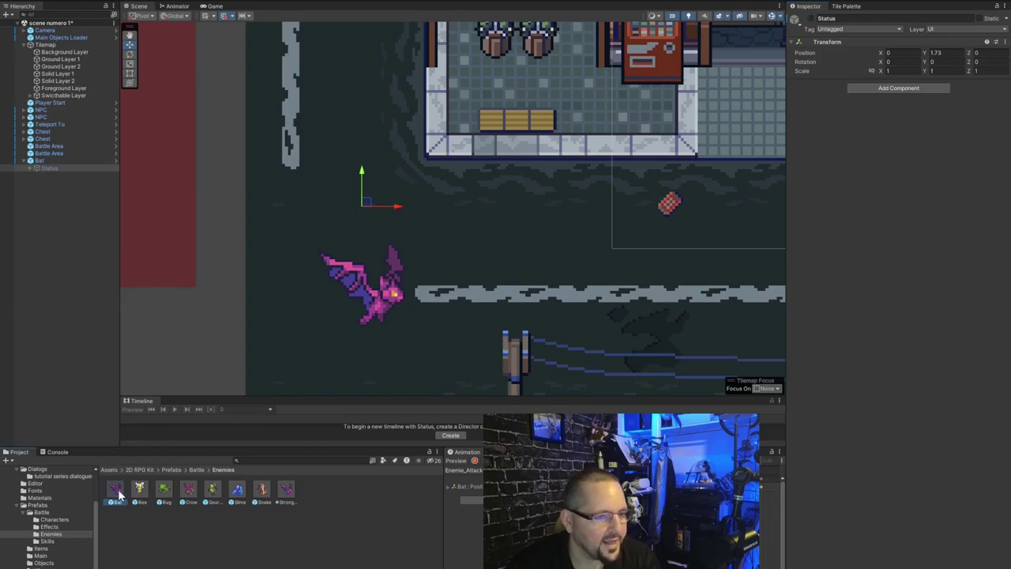
{"action": "left_click", "coordinate": [893, 150]}
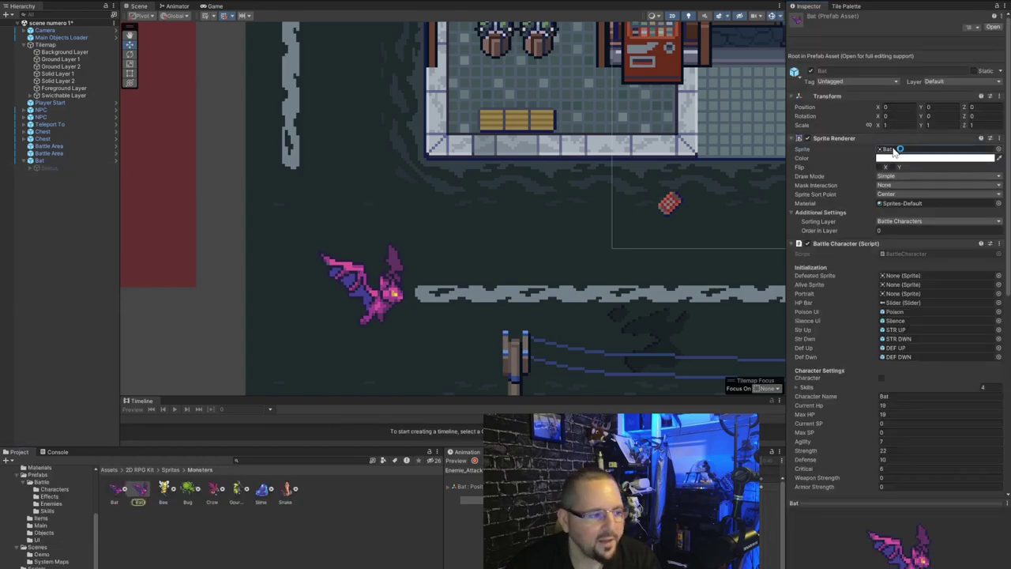
Place the plain Bat sprite in the scene beside the Bat prefab and set its sorting layer to Player.
{"action": "left_click_drag", "start_coordinate": [140, 494], "coordinate": [486, 261]}
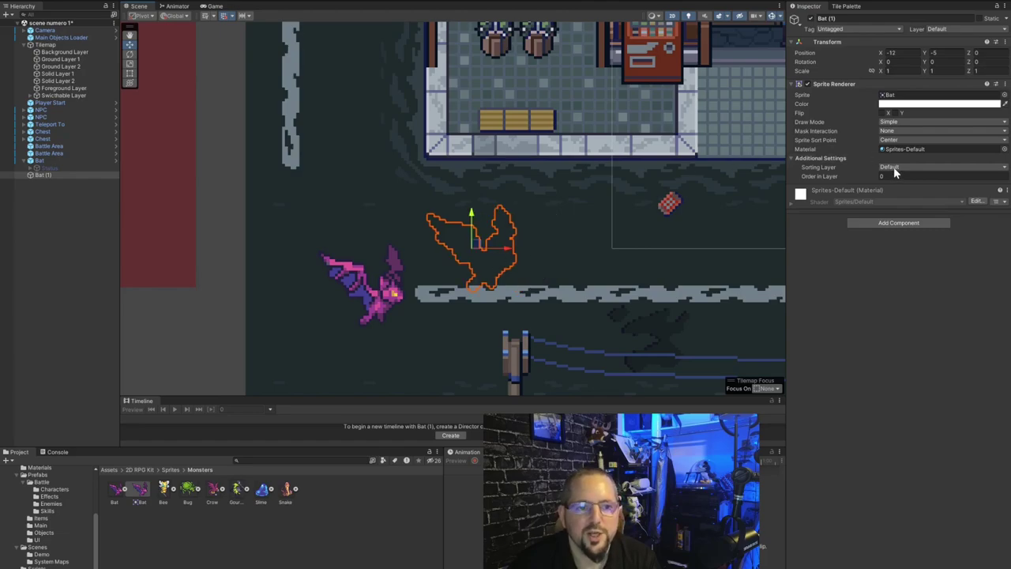
{"action": "left_click", "coordinate": [907, 196]}
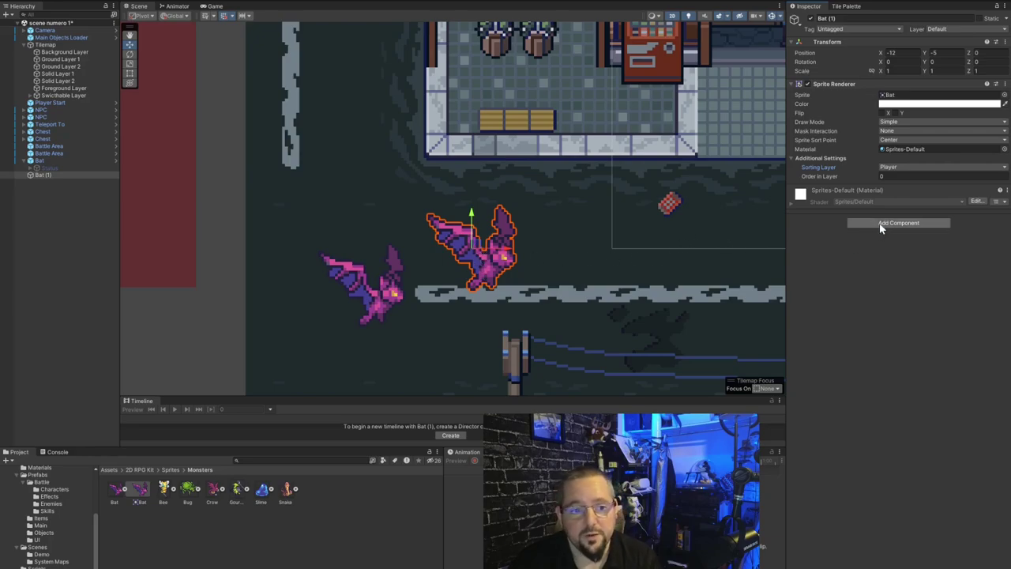
Compare the components of the Bat enemy prefab with those of the plain bat sprite.
{"action": "left_click", "coordinate": [389, 305]}
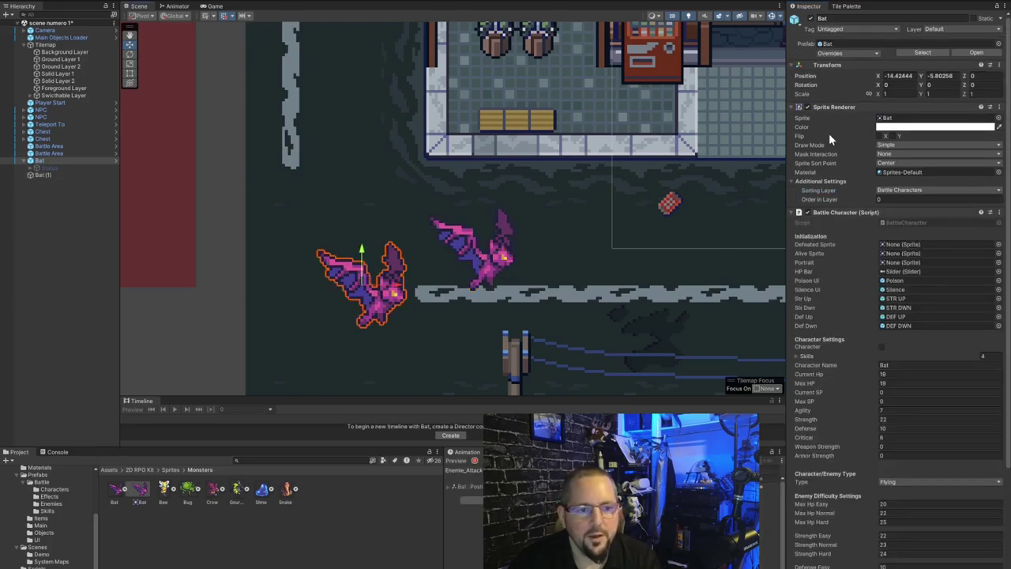
{"action": "scroll", "coordinate": [869, 316], "scroll_direction": "down", "scroll_amount": 5}
{"action": "scroll", "coordinate": [876, 458], "scroll_direction": "up", "scroll_amount": 5}
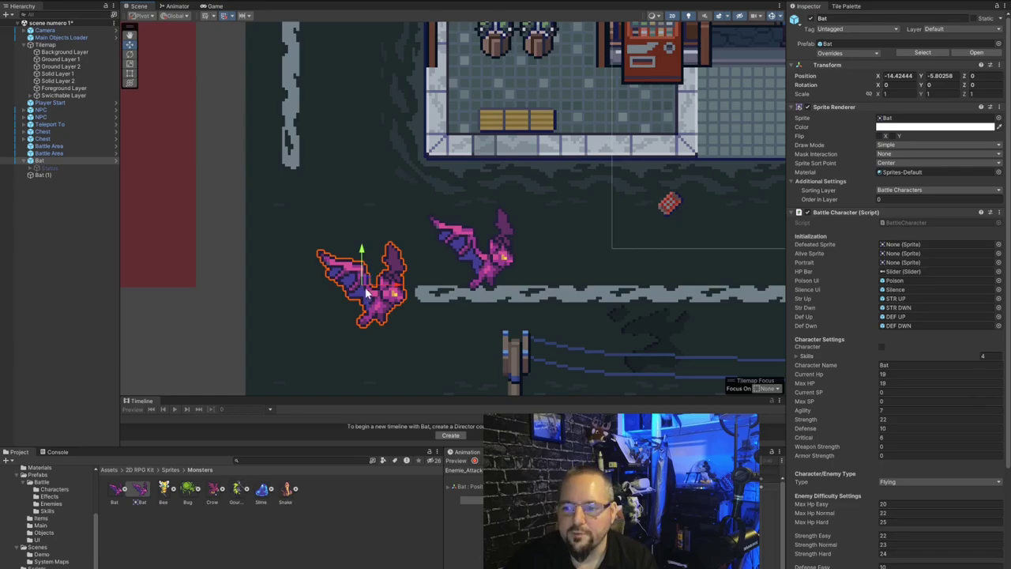
{"action": "left_click", "coordinate": [482, 267]}
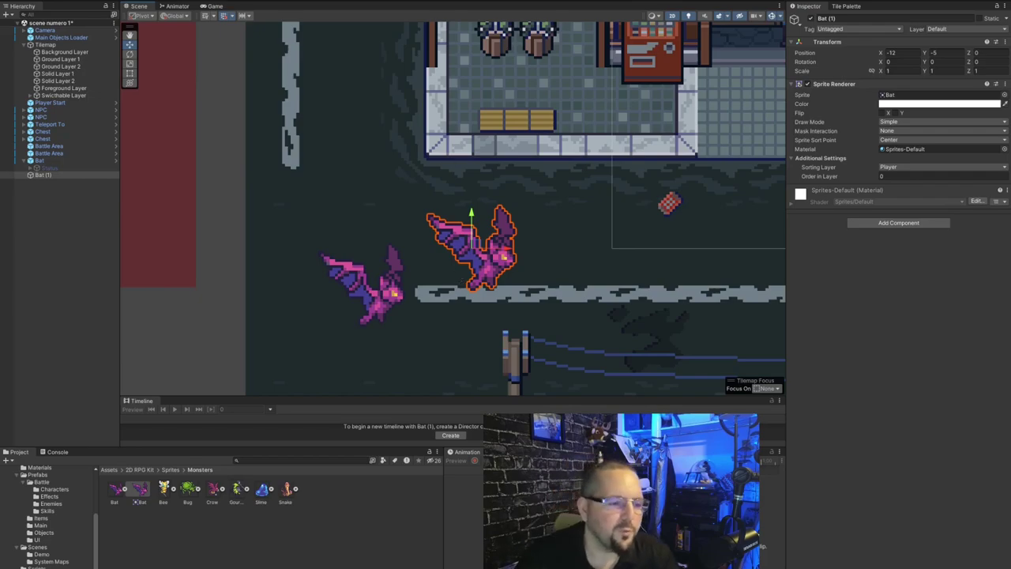
Add a Box Collider 2D to the plain bat sprite, shrink it to about 1.41 by 1.10 around the body, and make it a trigger.
{"action": "left_click_drag", "start_coordinate": [474, 237], "coordinate": [539, 282]}
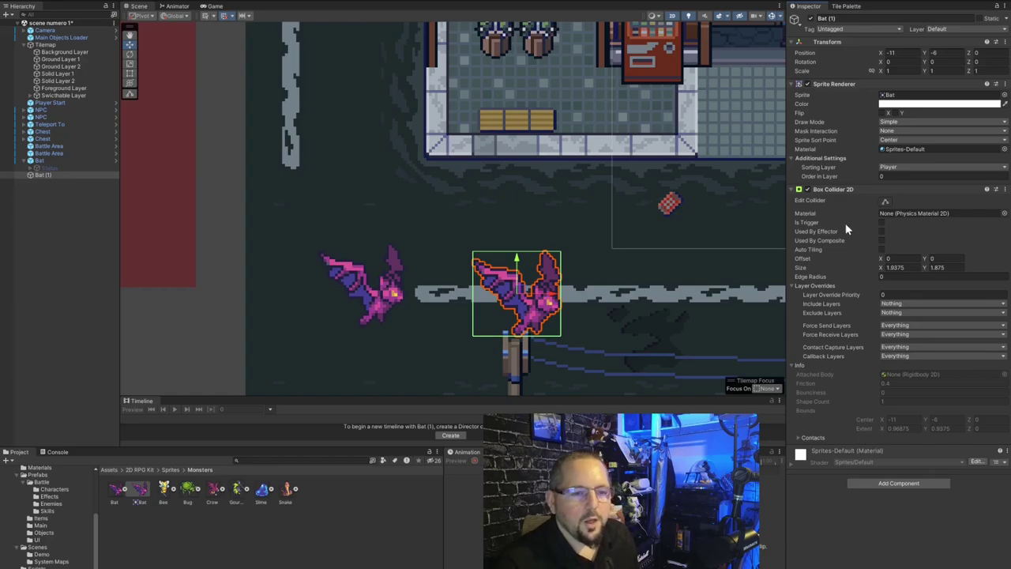
{"action": "left_click", "coordinate": [885, 202]}
{"action": "left_click_drag", "start_coordinate": [517, 253], "coordinate": [518, 275]}
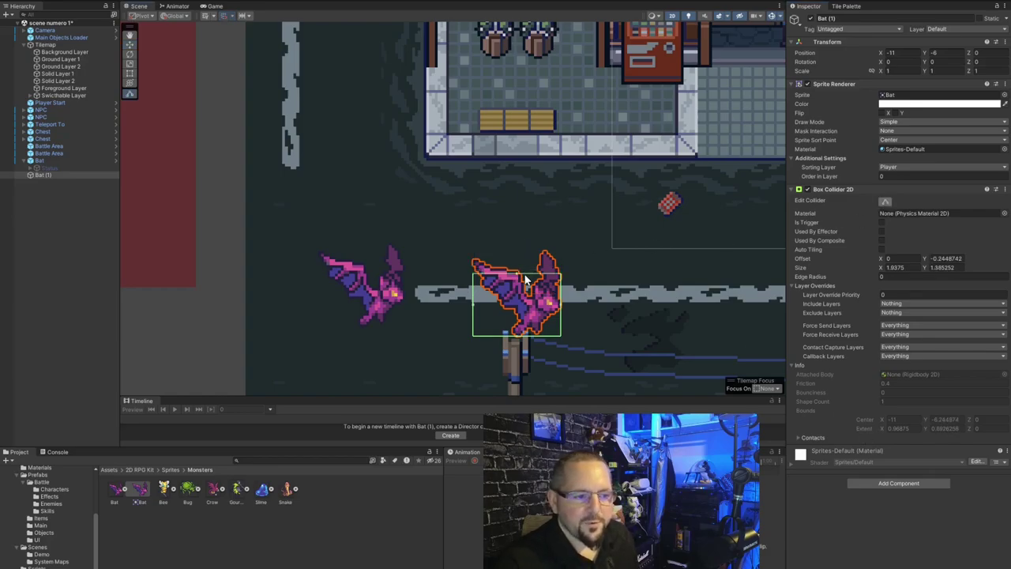
{"action": "left_click_drag", "start_coordinate": [473, 314], "coordinate": [489, 307]}
{"action": "left_click_drag", "start_coordinate": [526, 336], "coordinate": [526, 332]}
{"action": "left_click_drag", "start_coordinate": [528, 274], "coordinate": [530, 281]}
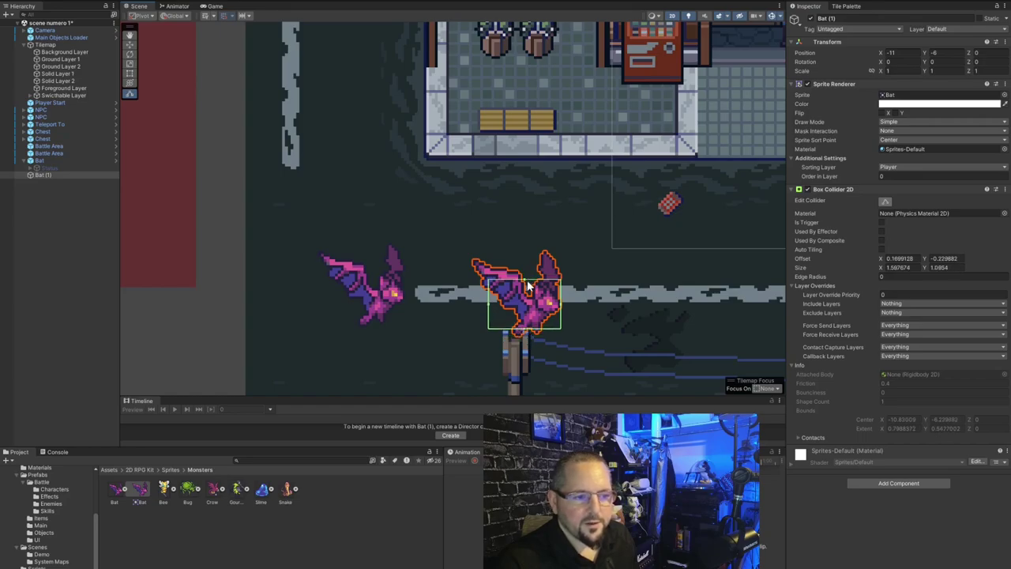
{"action": "left_click", "coordinate": [493, 308]}
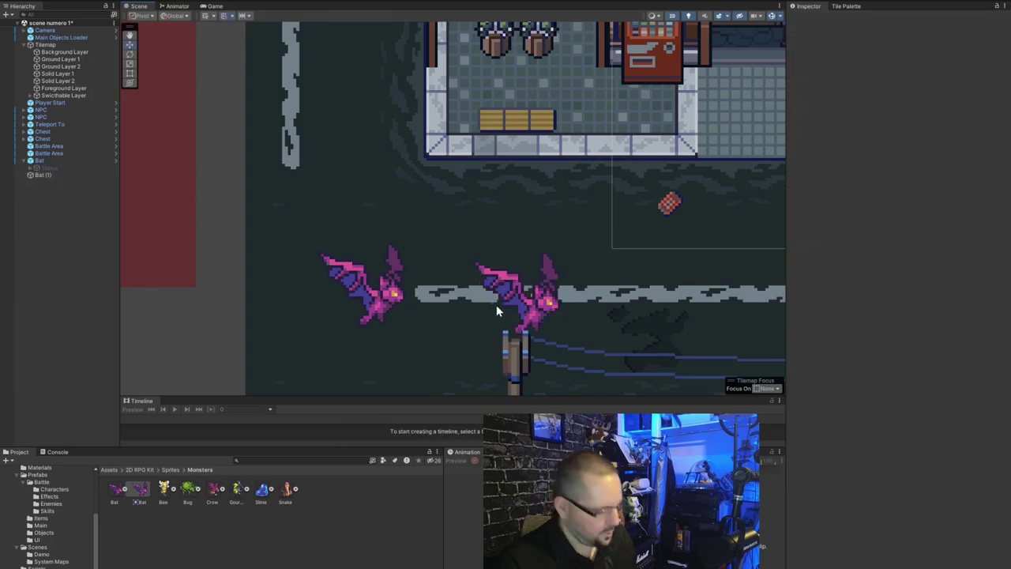
{"action": "left_click", "coordinate": [494, 306]}
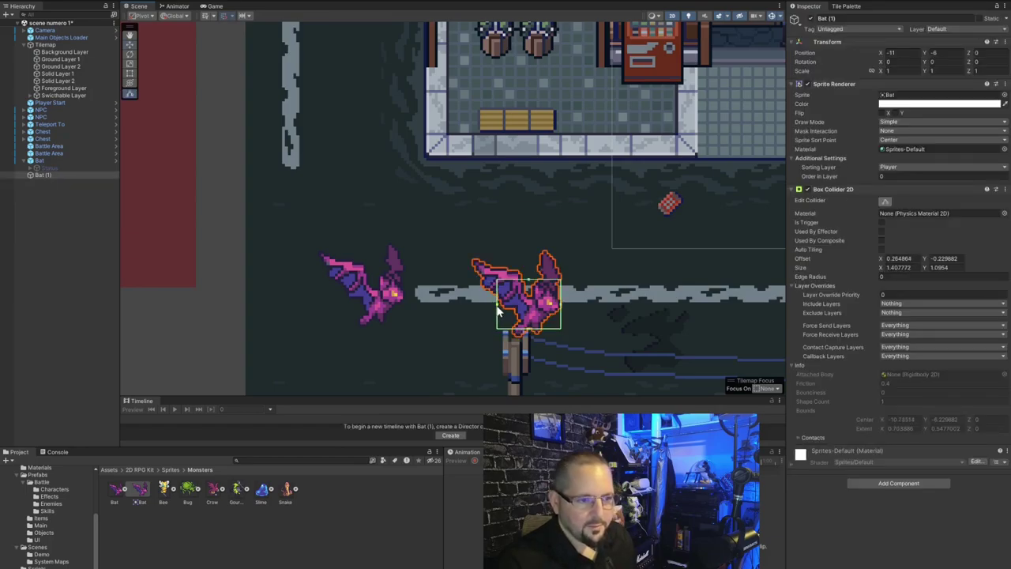
{"action": "left_click", "coordinate": [882, 222]}
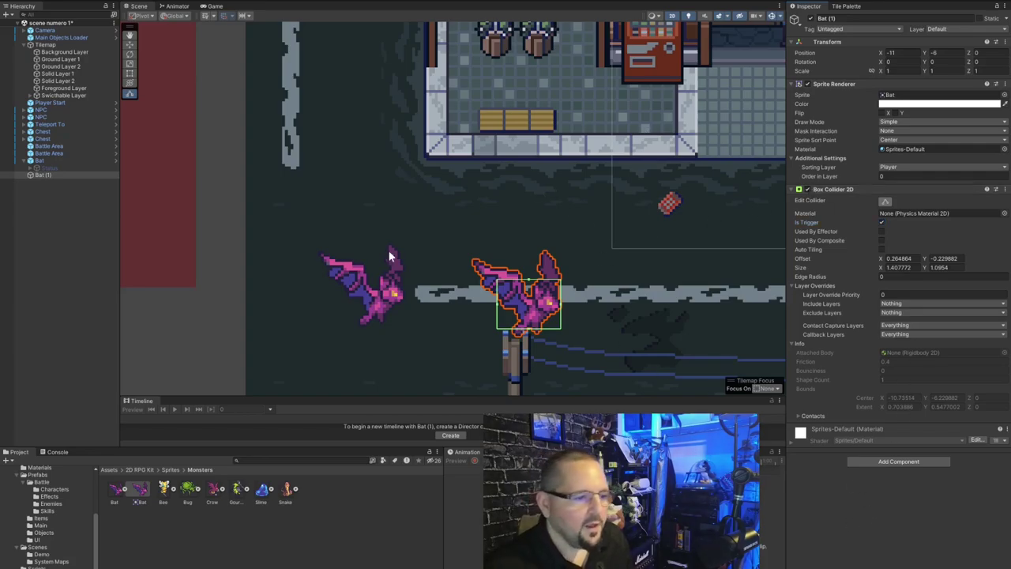
Move the plain bat sprite into the second Battle Area, at position X -24, Y -2.
{"action": "scroll", "coordinate": [390, 257], "scroll_direction": "down", "scroll_amount": 5}
{"action": "left_click", "coordinate": [56, 207]}
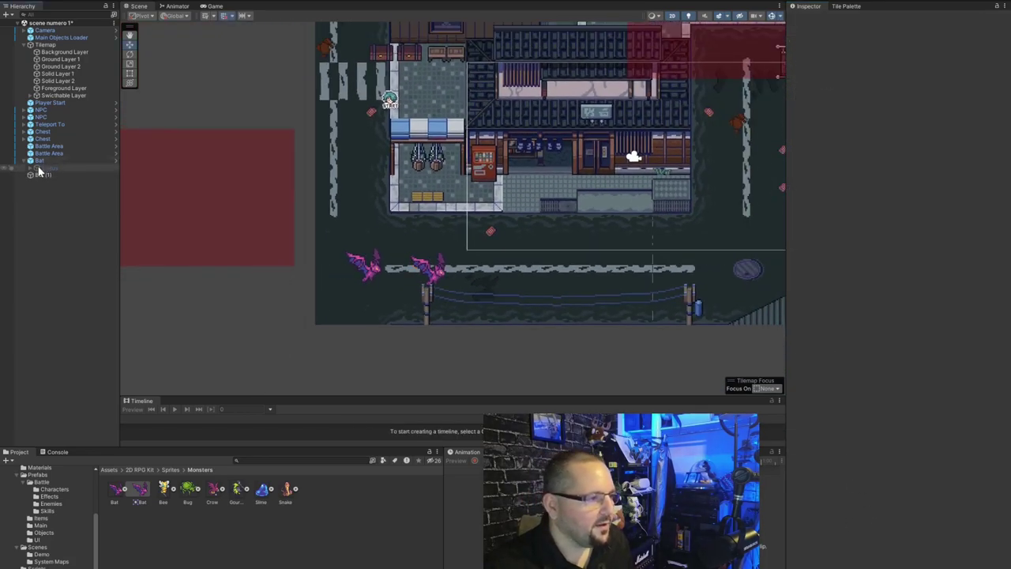
{"action": "left_click_drag", "start_coordinate": [38, 170], "coordinate": [35, 167]}
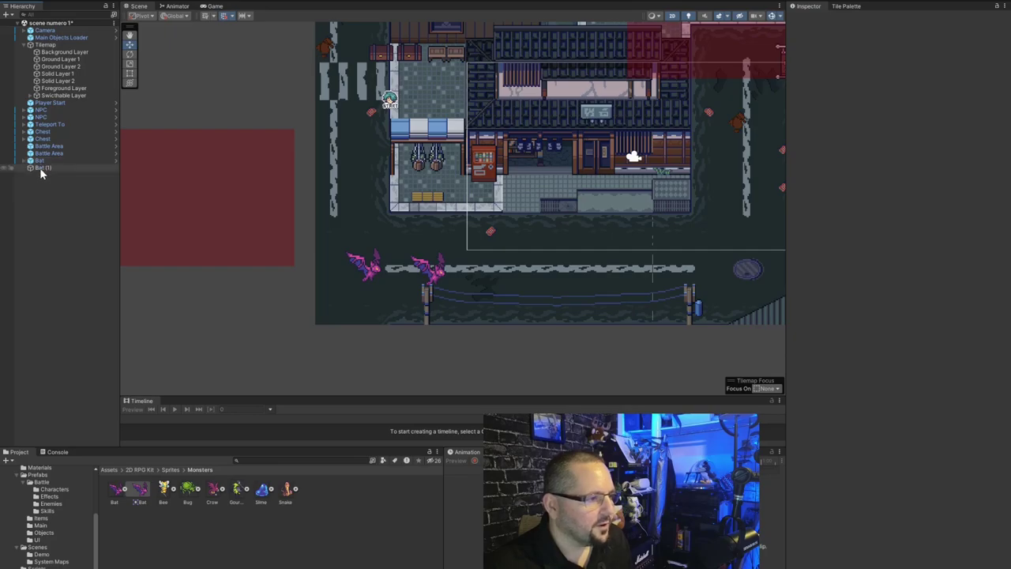
{"action": "left_click", "coordinate": [40, 166]}
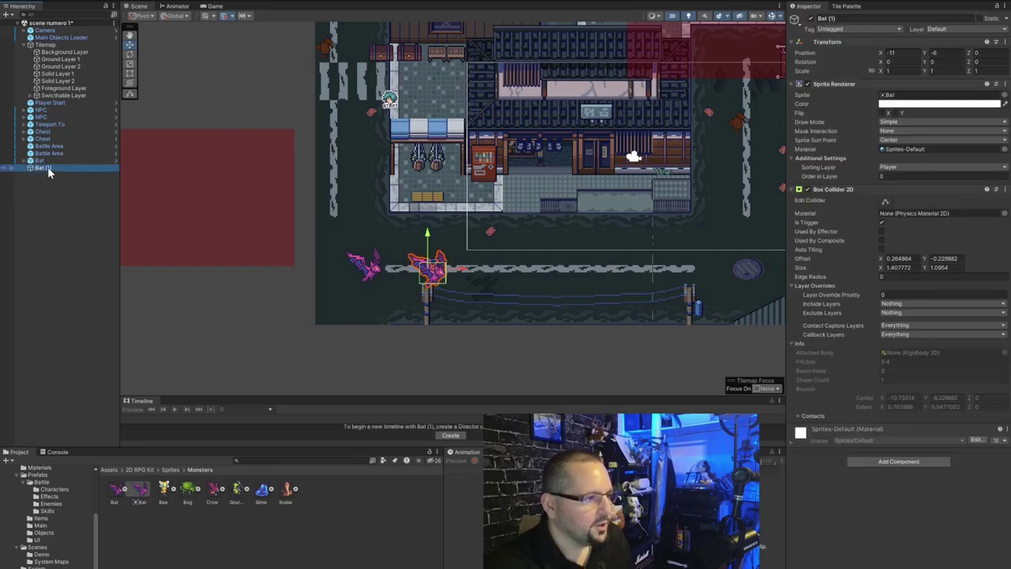
{"action": "key", "text": "Up"}
{"action": "key", "text": "Up"}
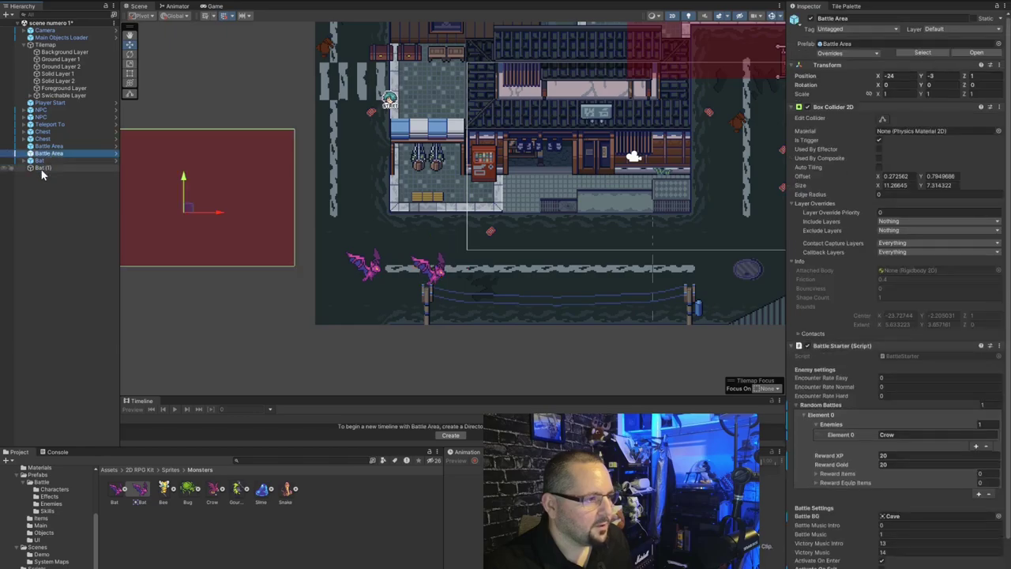
{"action": "left_click", "coordinate": [41, 168]}
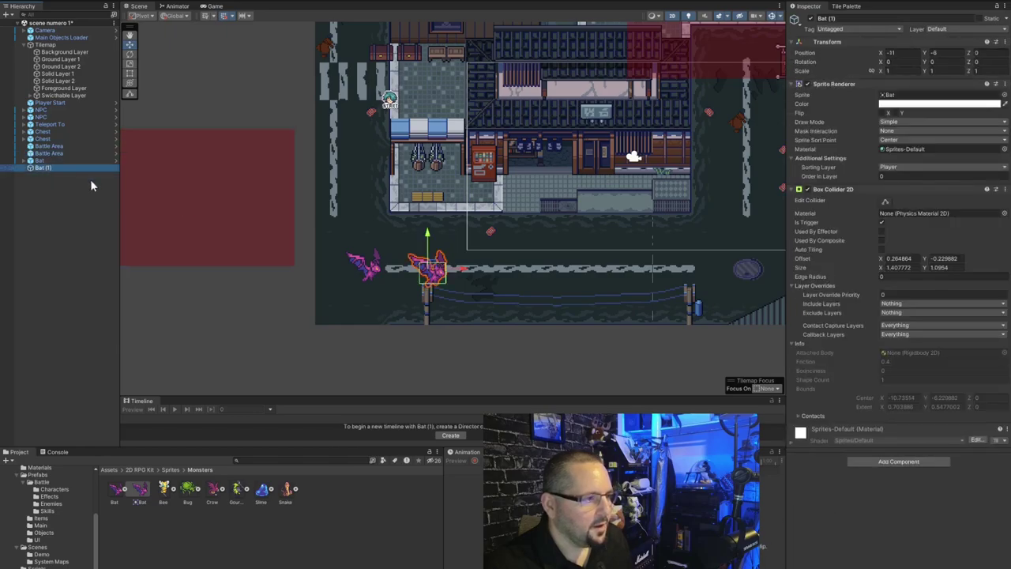
{"action": "left_click_drag", "start_coordinate": [430, 269], "coordinate": [225, 197]}
{"action": "middle_click_drag", "start_coordinate": [246, 263], "coordinate": [318, 287]}
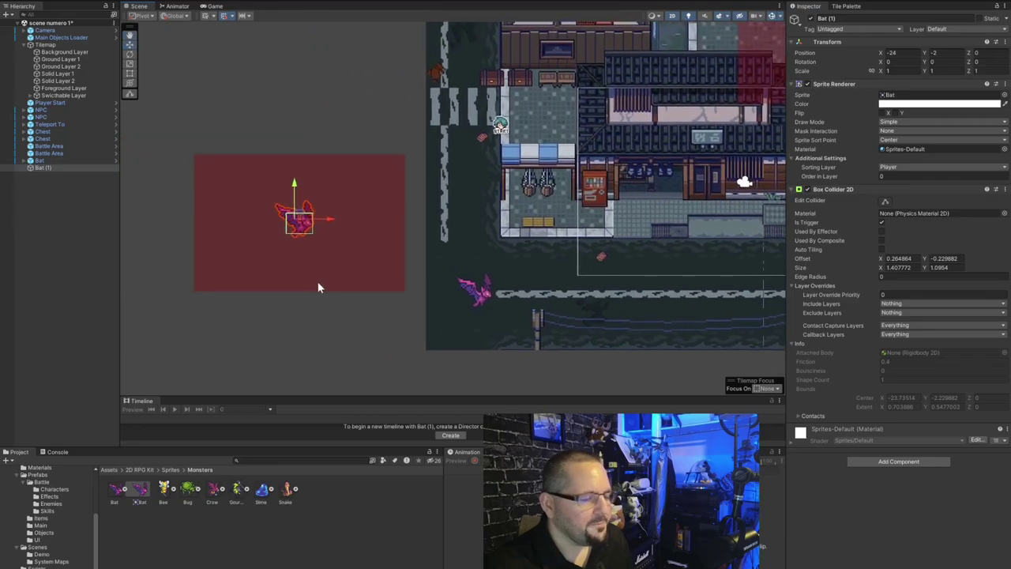
Make the plain bat sprite a child of the second Battle Area in the hierarchy.
{"action": "left_click", "coordinate": [45, 153]}
{"action": "left_click", "coordinate": [45, 167]}
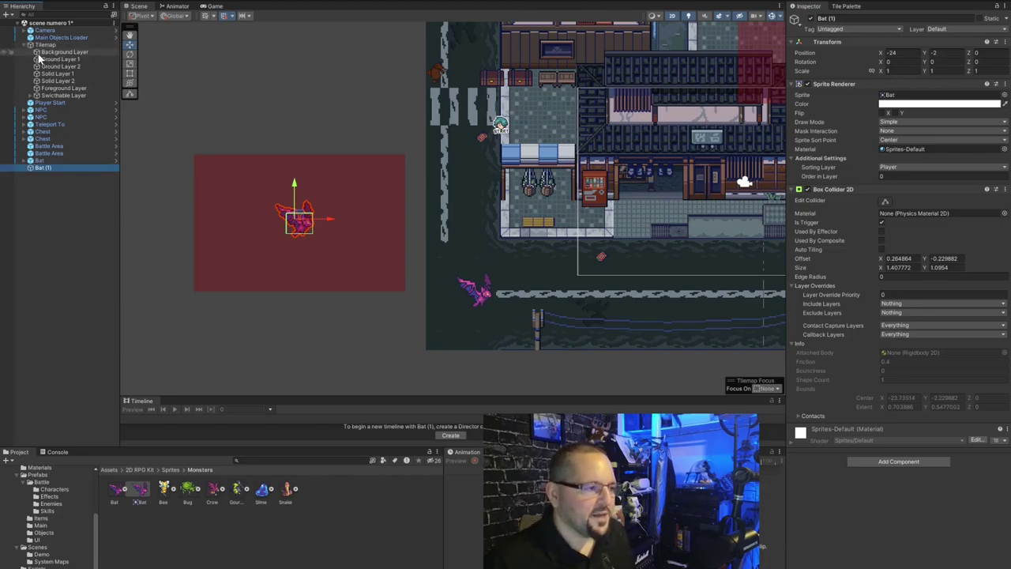
{"action": "left_click", "coordinate": [23, 110]}
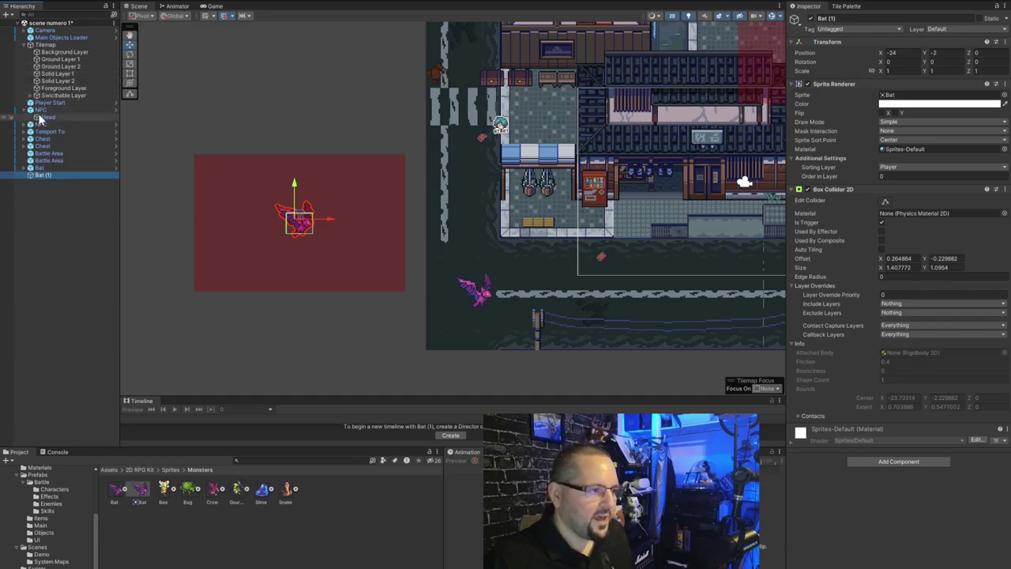
{"action": "left_click", "coordinate": [24, 109]}
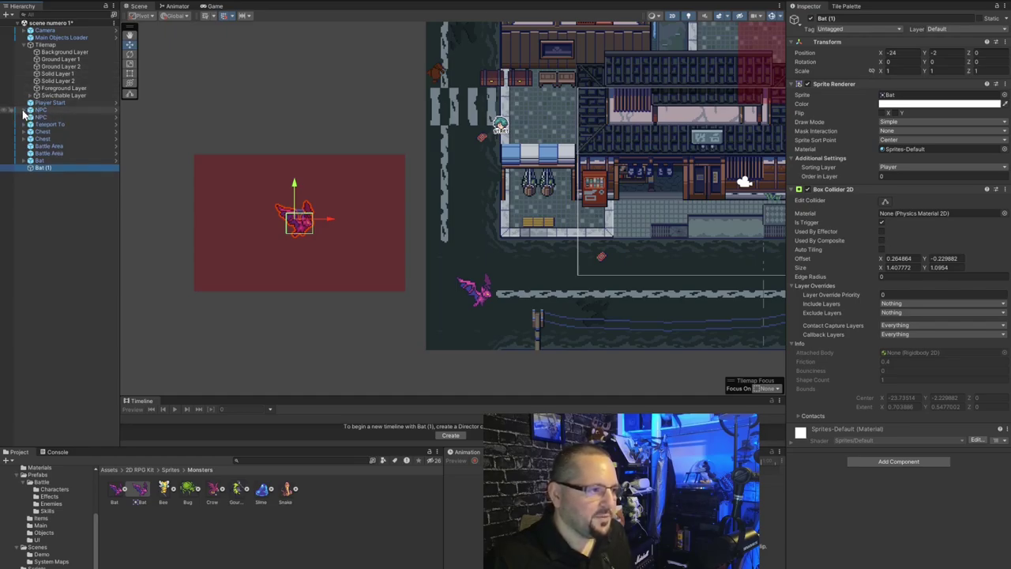
{"action": "left_click", "coordinate": [42, 160]}
{"action": "left_click", "coordinate": [45, 167]}
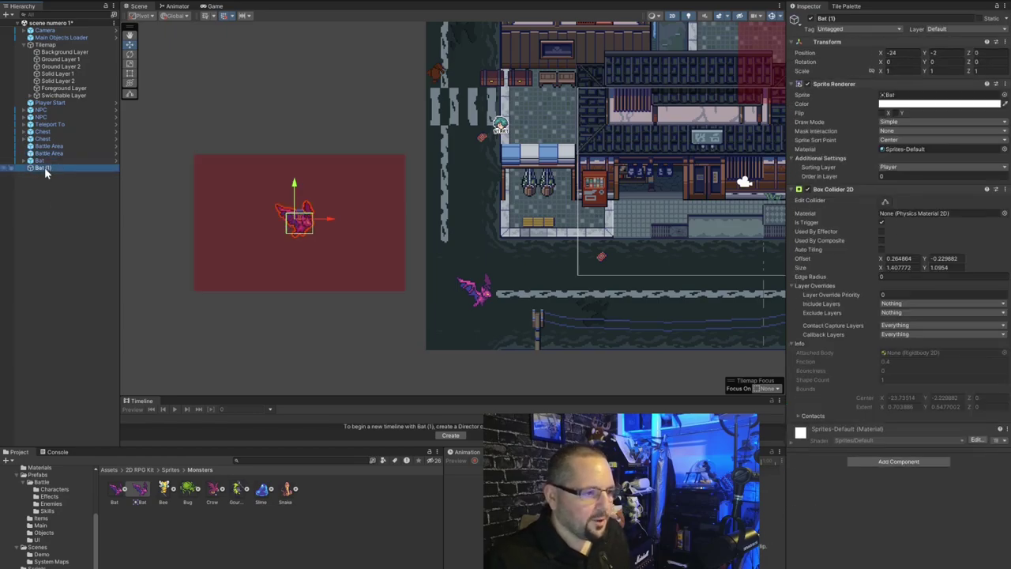
{"action": "left_click_drag", "start_coordinate": [44, 168], "coordinate": [48, 154]}
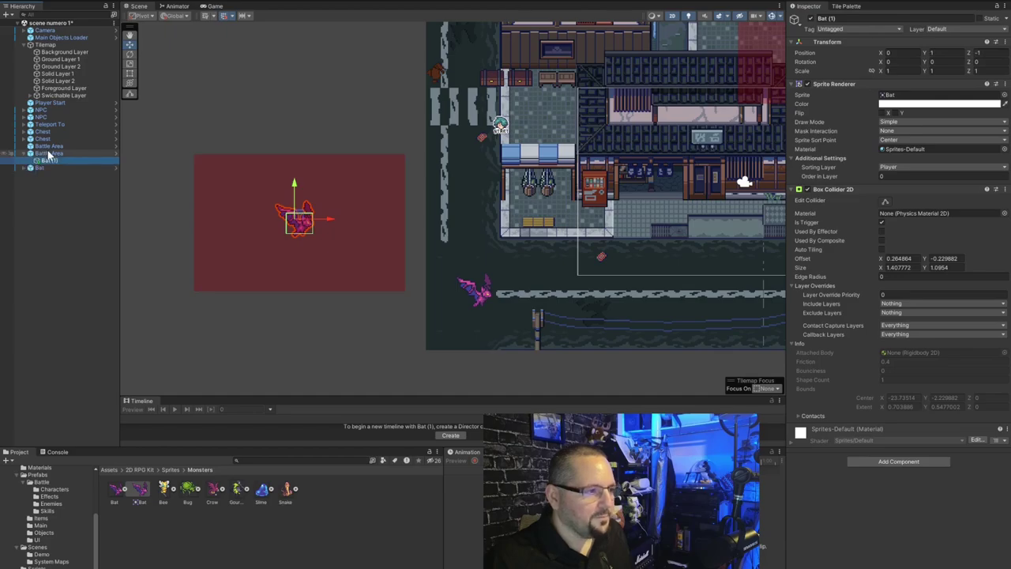
Compare the second Battle Area's settings and collider with those of its nested bat sprite.
{"action": "left_click", "coordinate": [53, 154]}
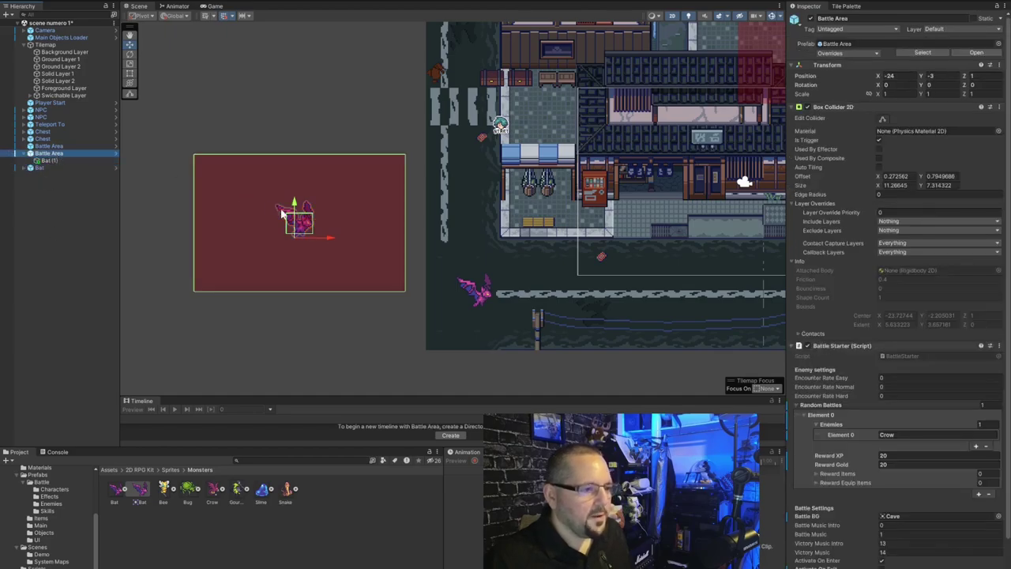
{"action": "left_click", "coordinate": [49, 160]}
{"action": "left_click", "coordinate": [53, 153]}
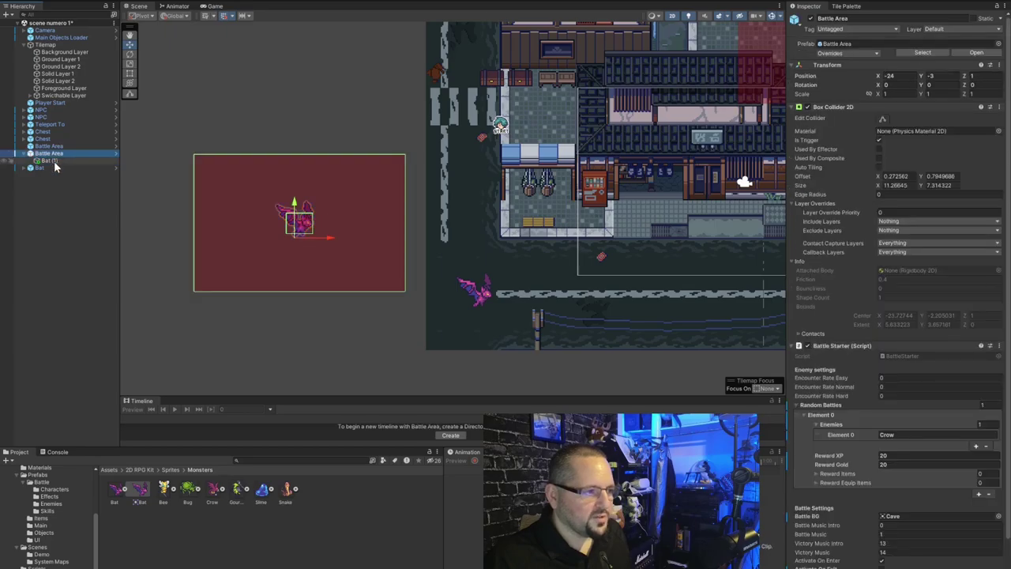
{"action": "left_click", "coordinate": [54, 162]}
{"action": "left_click", "coordinate": [52, 153]}
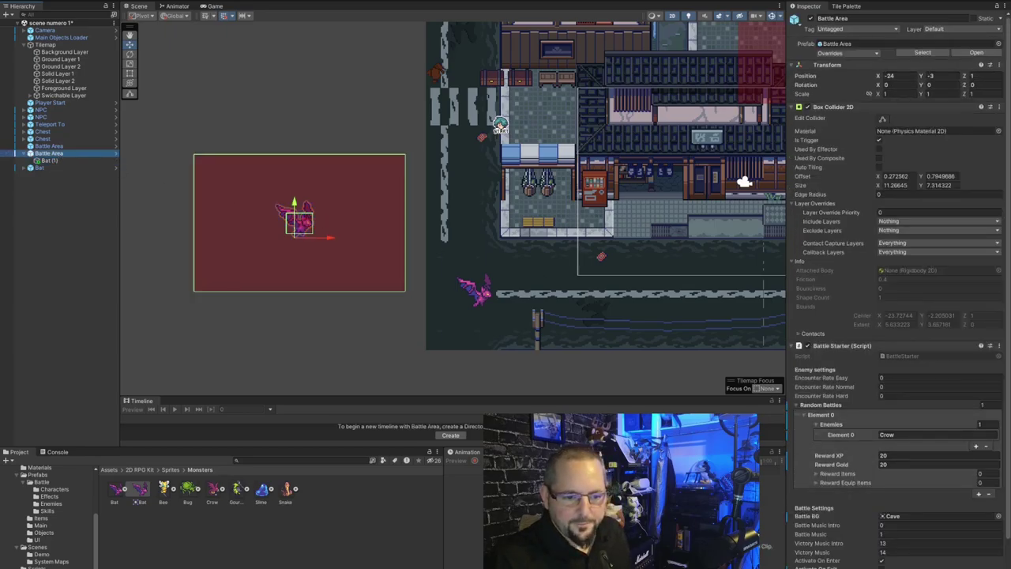
{"action": "left_click", "coordinate": [50, 161]}
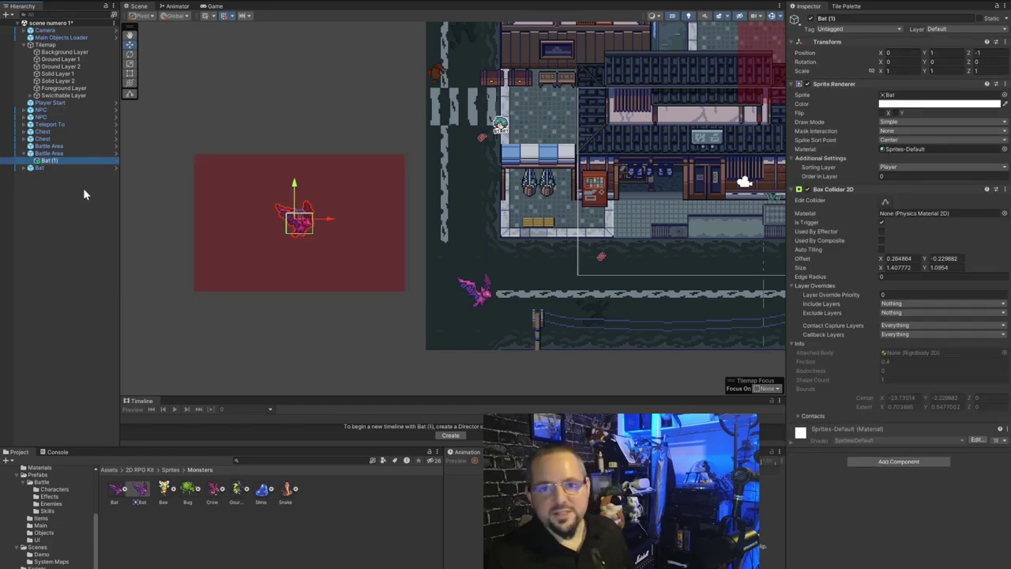
Shrink the second Battle Area's box collider to about 2.25 by 1.94 so it fits closely around the nested bat.
{"action": "left_click", "coordinate": [48, 153]}
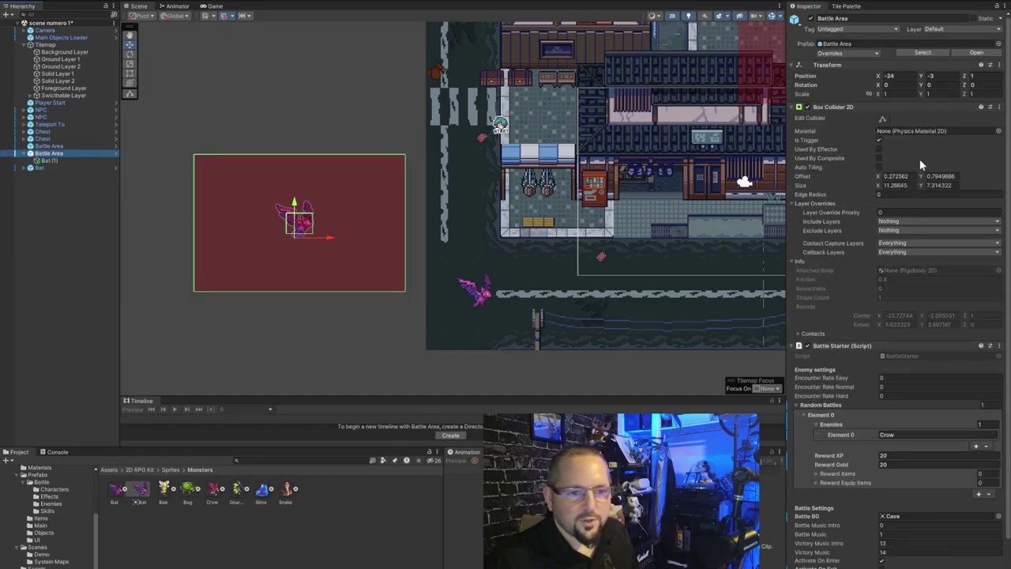
{"action": "left_click", "coordinate": [881, 119]}
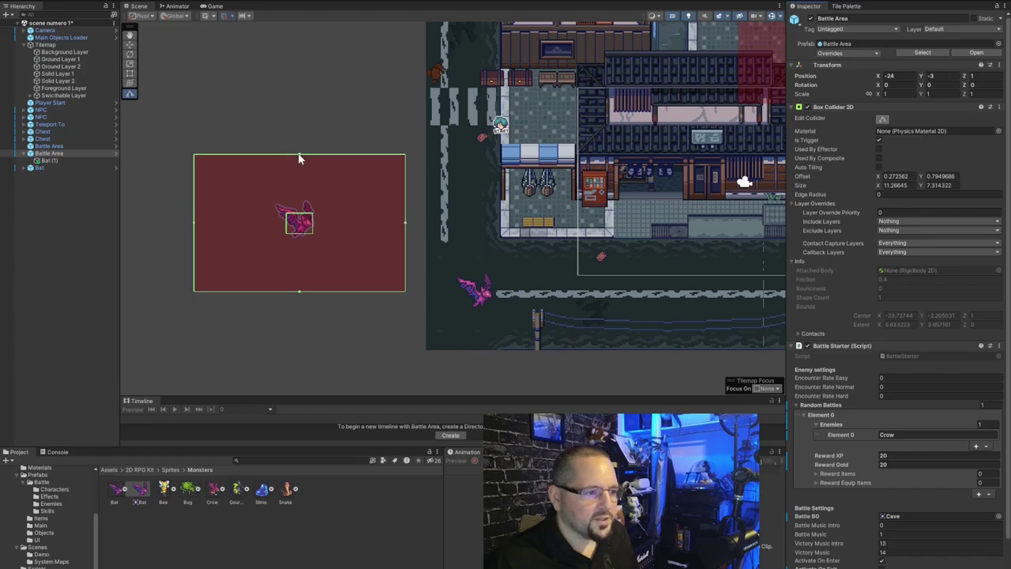
{"action": "left_click_drag", "start_coordinate": [298, 155], "coordinate": [301, 208]}
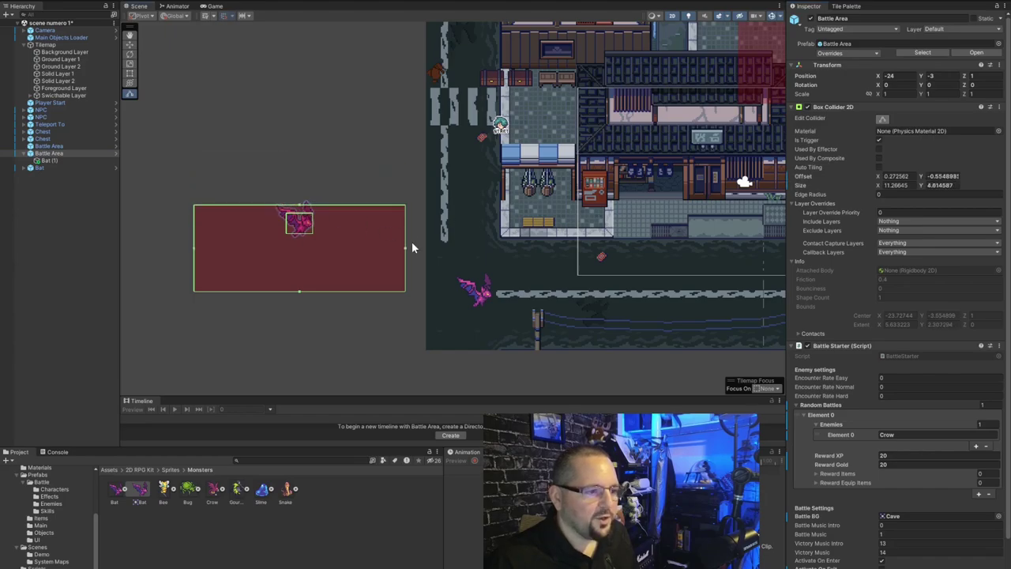
{"action": "left_click_drag", "start_coordinate": [402, 249], "coordinate": [321, 241]}
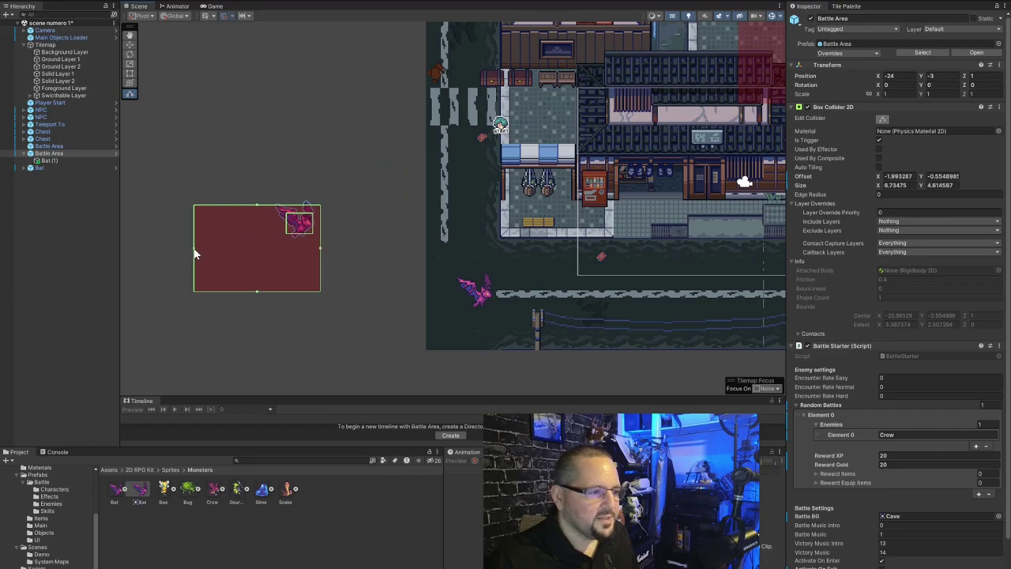
{"action": "left_click_drag", "start_coordinate": [195, 252], "coordinate": [278, 244]}
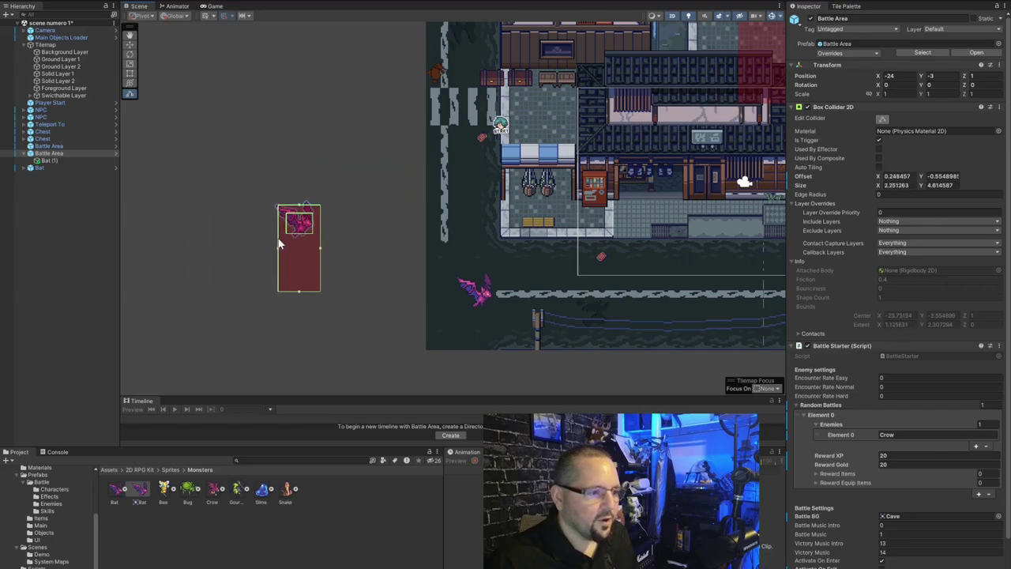
{"action": "left_click_drag", "start_coordinate": [301, 289], "coordinate": [311, 244]}
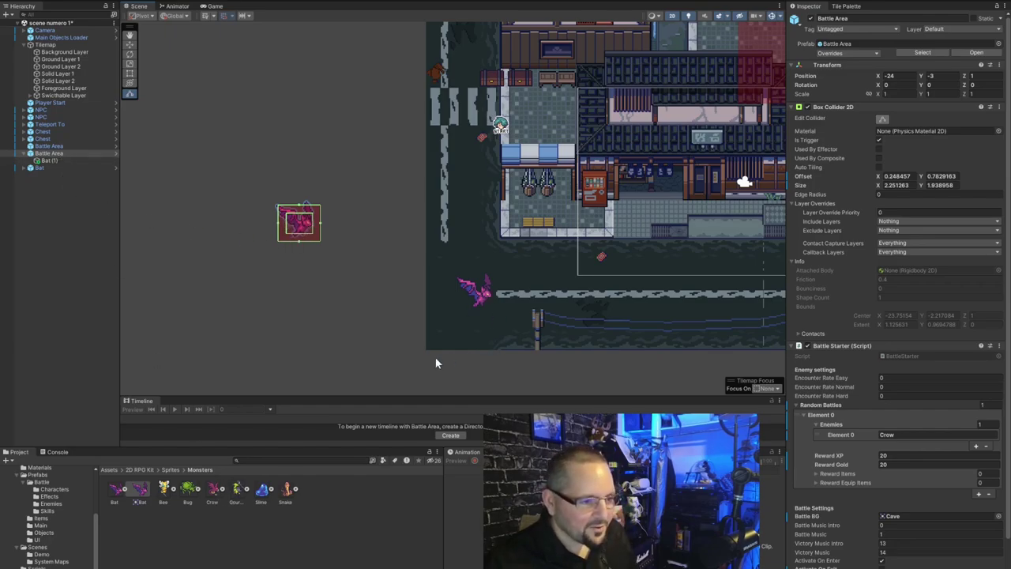
Change the enemy in the second Battle Area's random battle to Bat.
{"action": "left_click", "coordinate": [49, 146]}
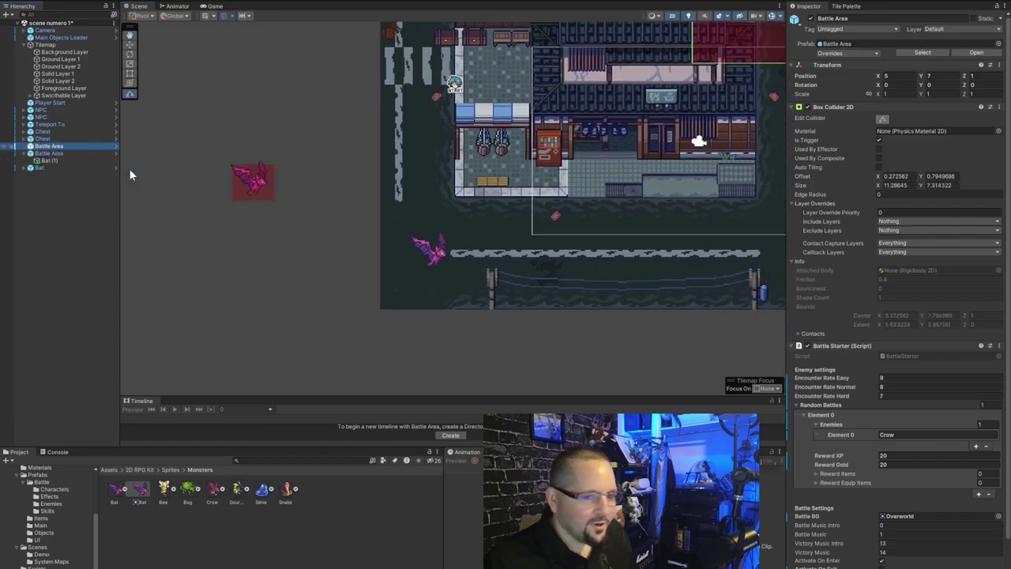
{"action": "left_click", "coordinate": [59, 154]}
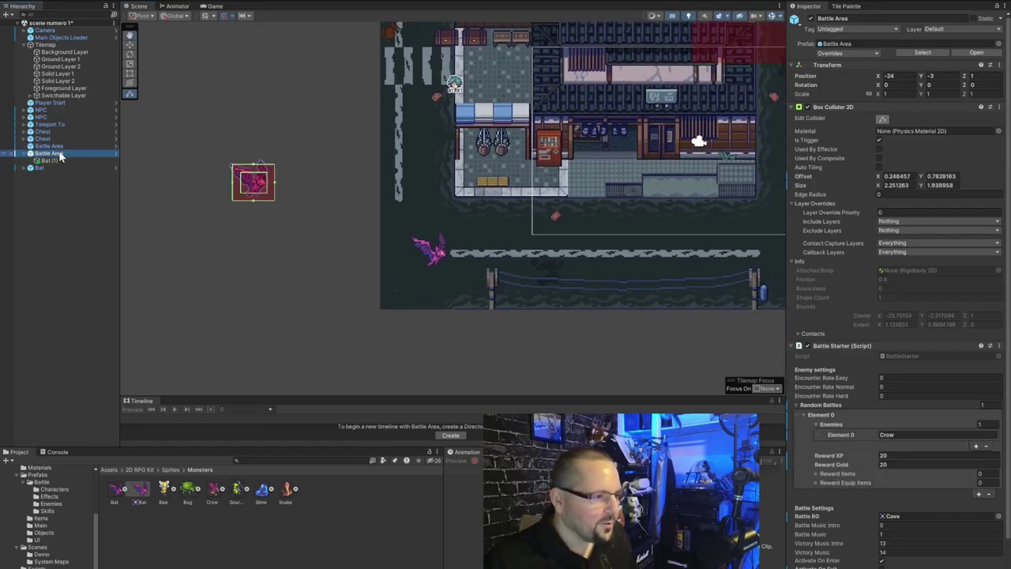
{"action": "left_click", "coordinate": [896, 433]}
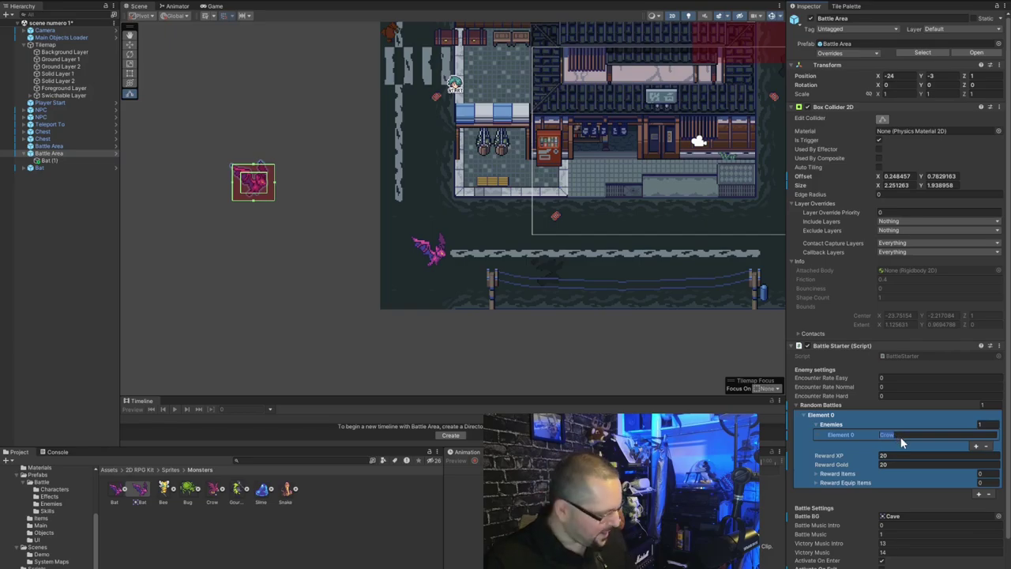
{"action": "type", "text": "Bat"}
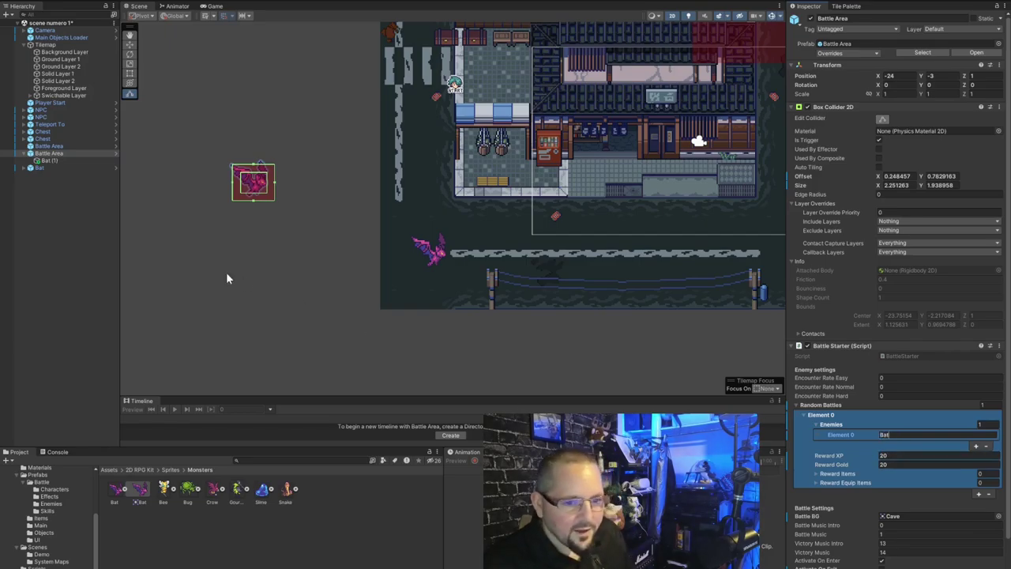
{"action": "left_click", "coordinate": [226, 278]}
Compare the battle settings of both Battle Areas and review the nested bat sprite's components.
{"action": "left_click", "coordinate": [60, 148]}
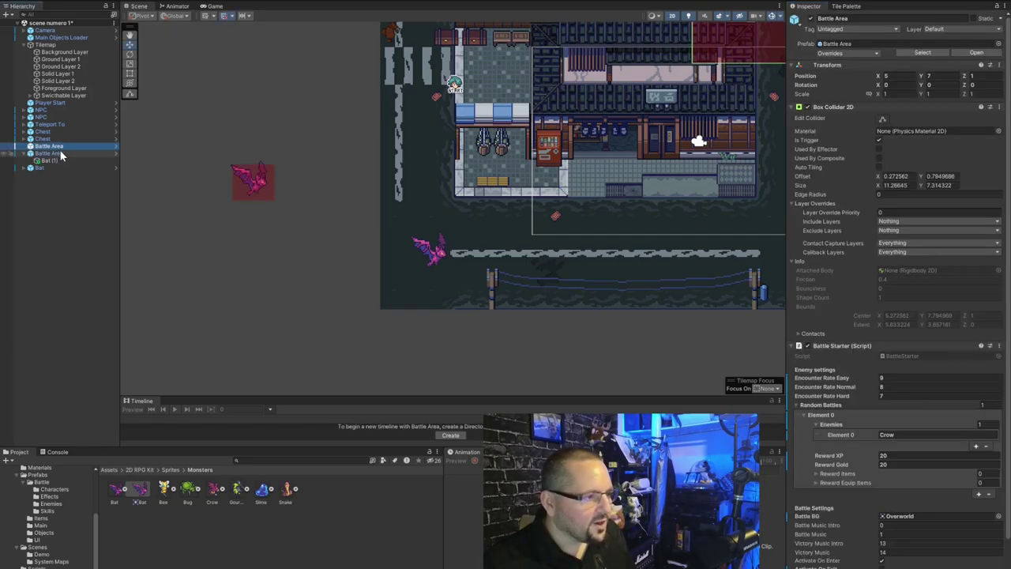
{"action": "left_click", "coordinate": [62, 154]}
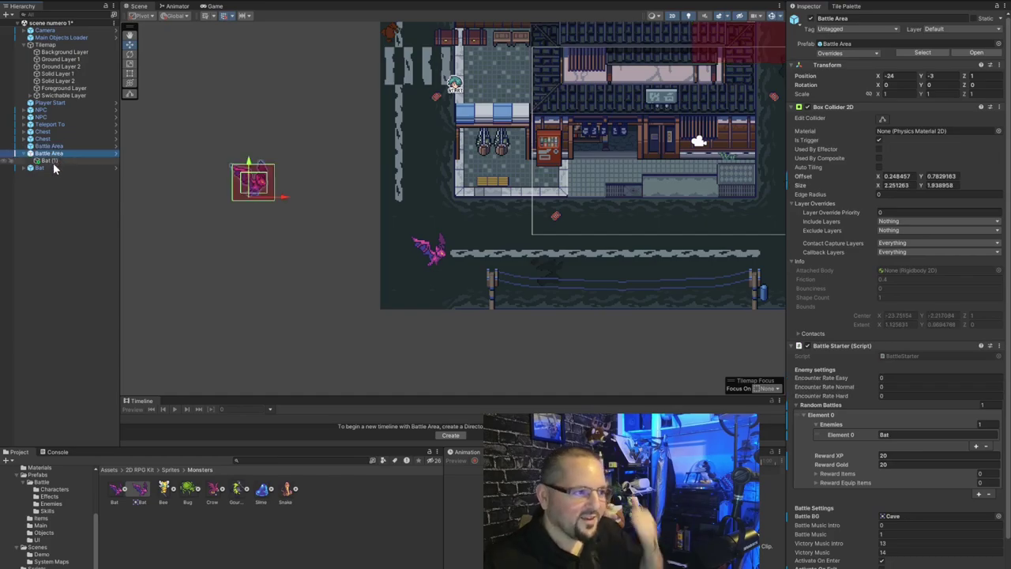
{"action": "left_click", "coordinate": [56, 168]}
{"action": "left_click", "coordinate": [53, 160]}
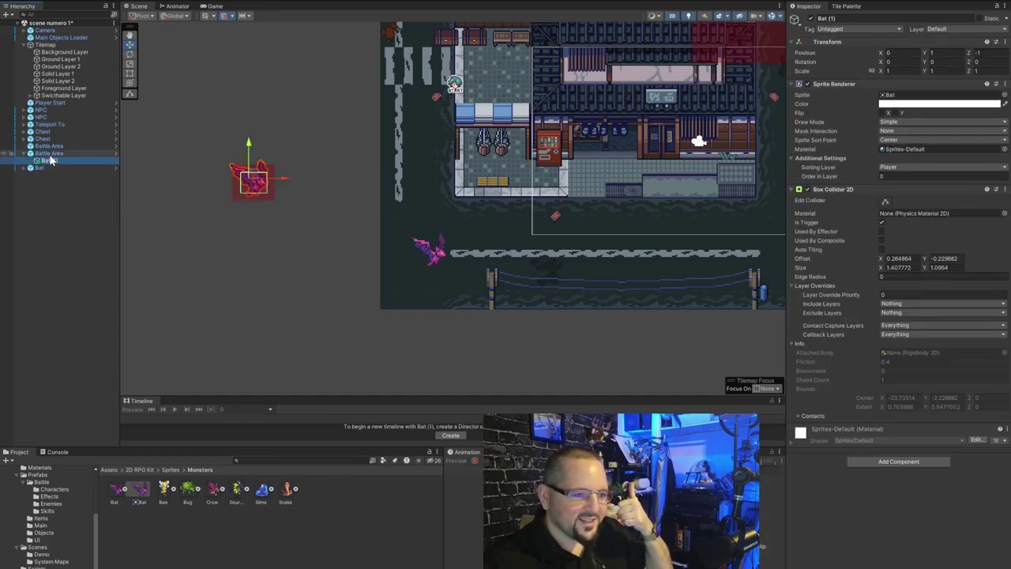
{"action": "left_click", "coordinate": [47, 154]}
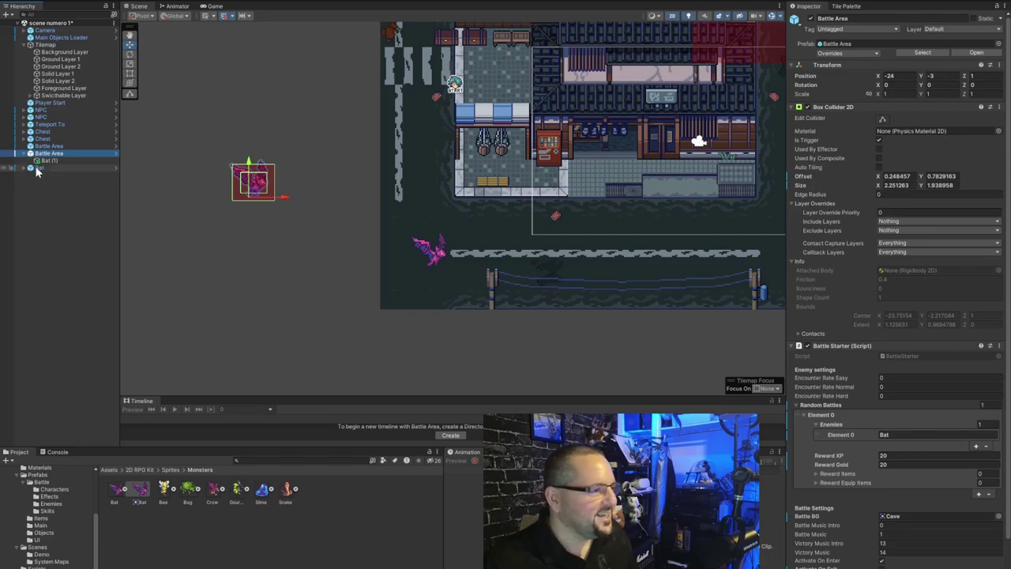
{"action": "left_click", "coordinate": [32, 169]}
{"action": "left_click", "coordinate": [56, 161]}
{"action": "left_click", "coordinate": [53, 153]}
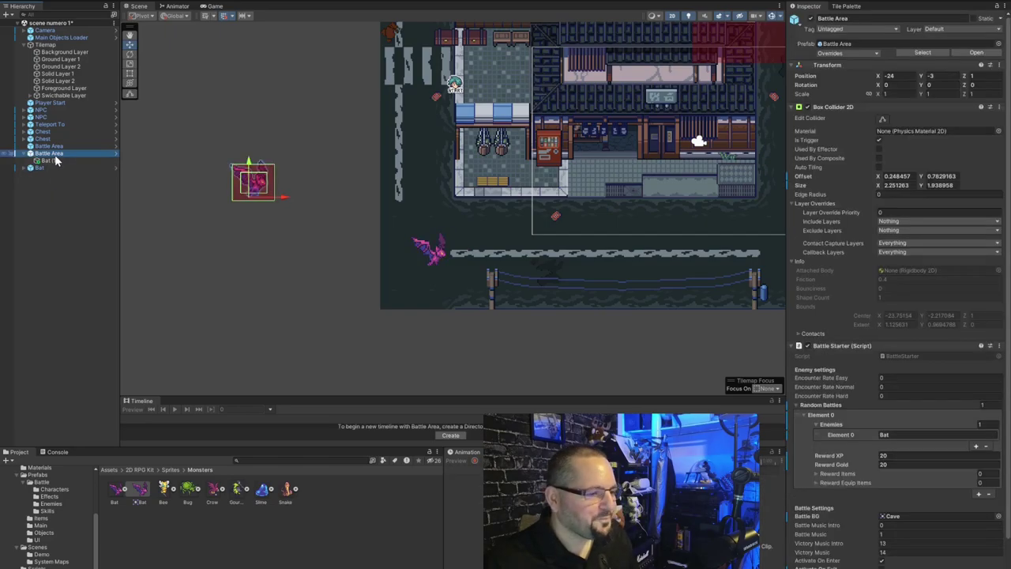
{"action": "left_click", "coordinate": [55, 196]}
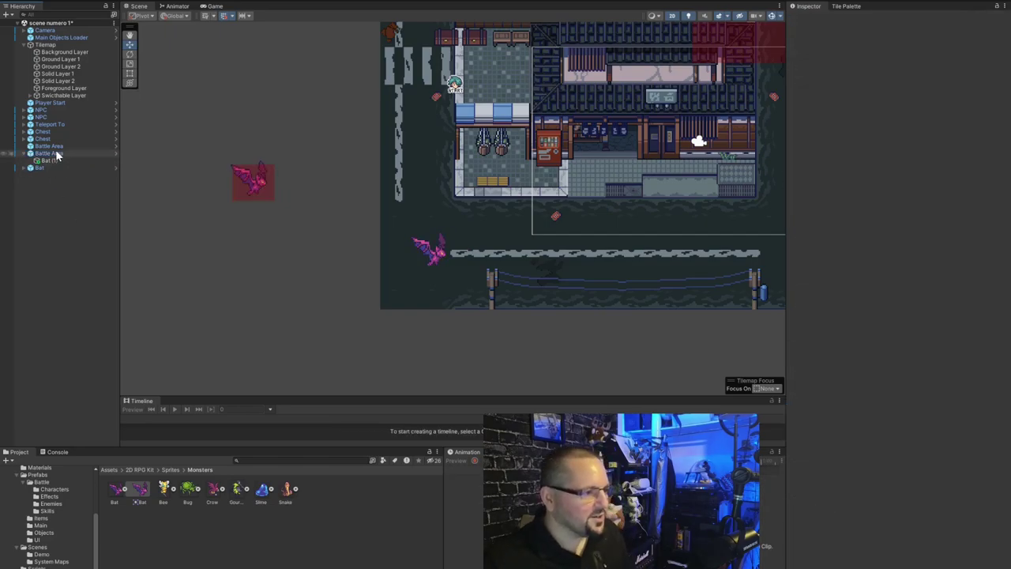
{"action": "left_click", "coordinate": [57, 155]}
{"action": "left_click", "coordinate": [40, 202]}
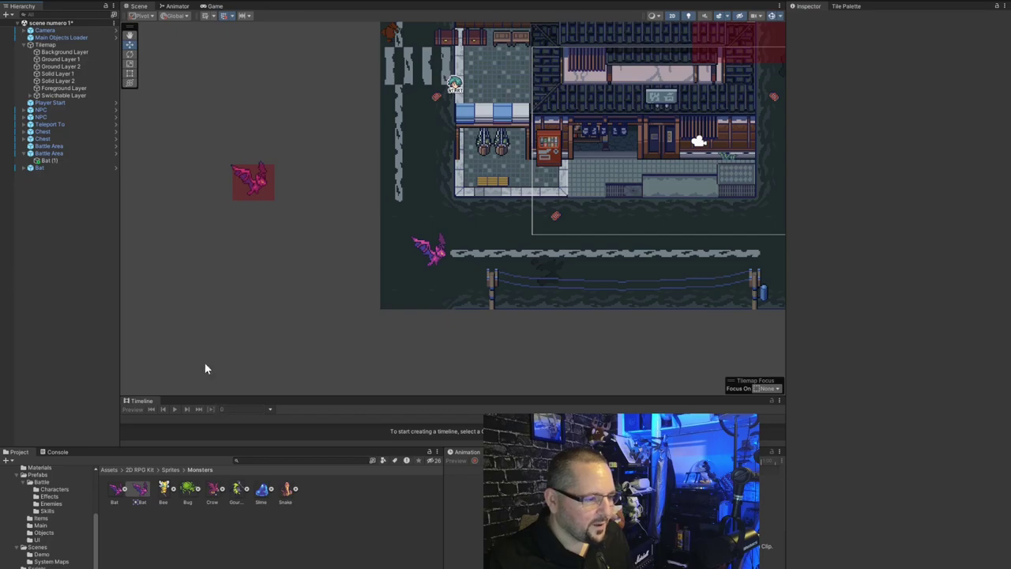
Add a third Battle Area over the street bat at X -14, Y -6 and list Bat as its one enemy.
{"action": "key", "text": "ctrl+v"}
{"action": "left_click_drag", "start_coordinate": [721, 123], "coordinate": [438, 259]}
{"action": "scroll", "coordinate": [910, 359], "scroll_direction": "down", "scroll_amount": 3}
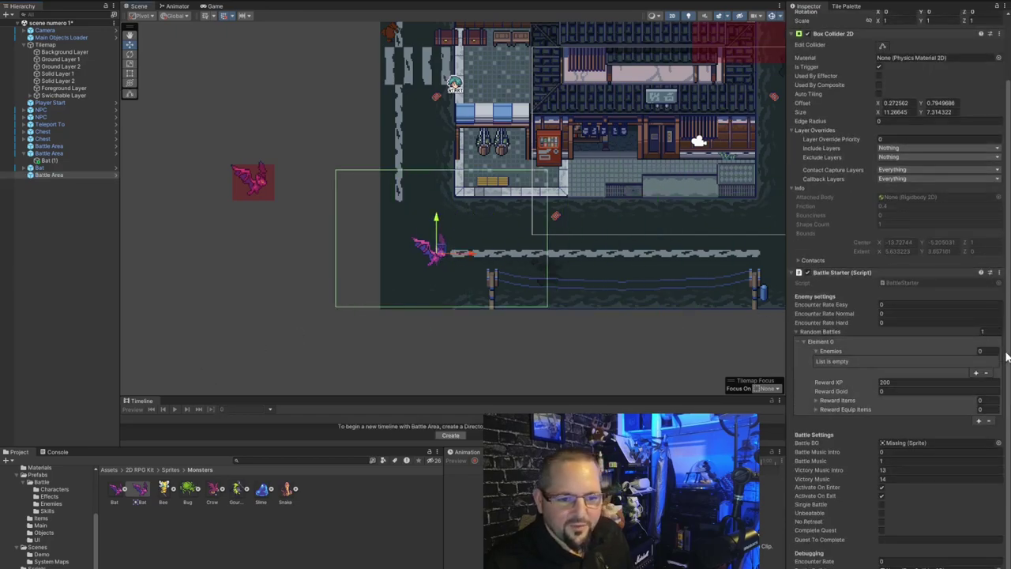
{"action": "left_click", "coordinate": [974, 367]}
{"action": "type", "text": "1"}
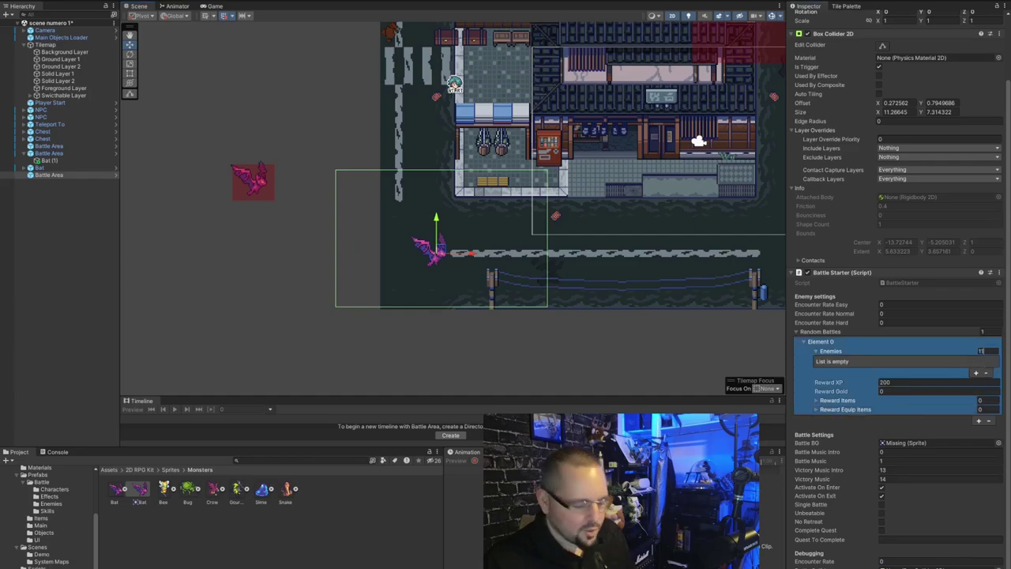
{"action": "key", "text": "Return"}
{"action": "left_click", "coordinate": [948, 361]}
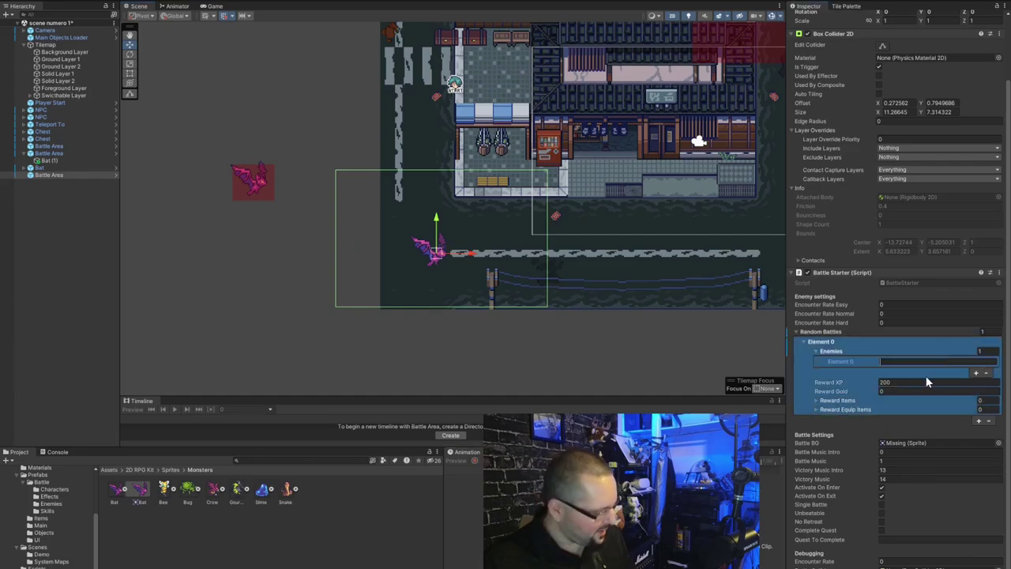
{"action": "type", "text": "Bat"}
Set Reward XP and Reward Gold to 20 for the third Battle Area's bat battle.
{"action": "left_click", "coordinate": [921, 381]}
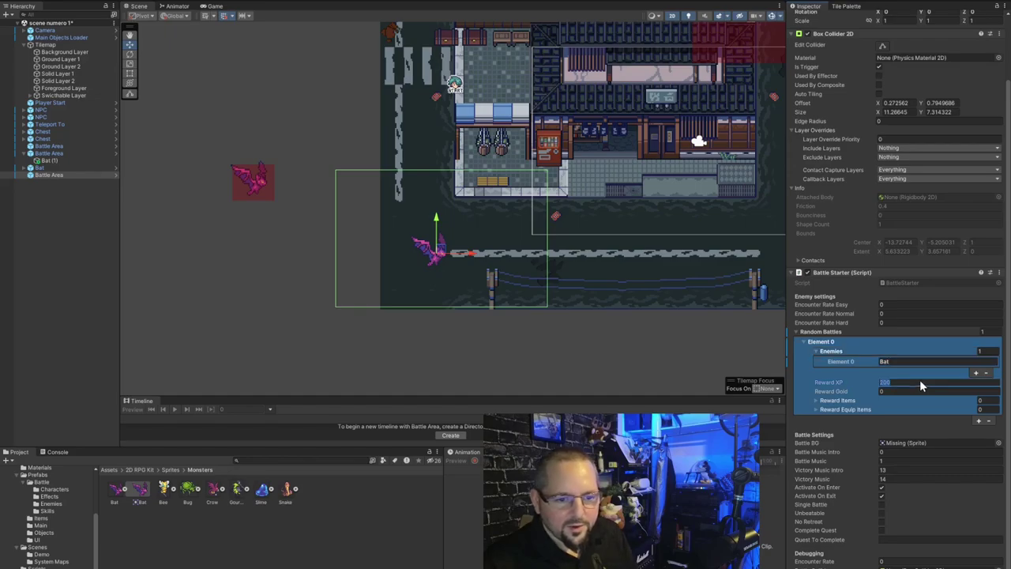
{"action": "type", "text": "20"}
{"action": "key", "text": "Return"}
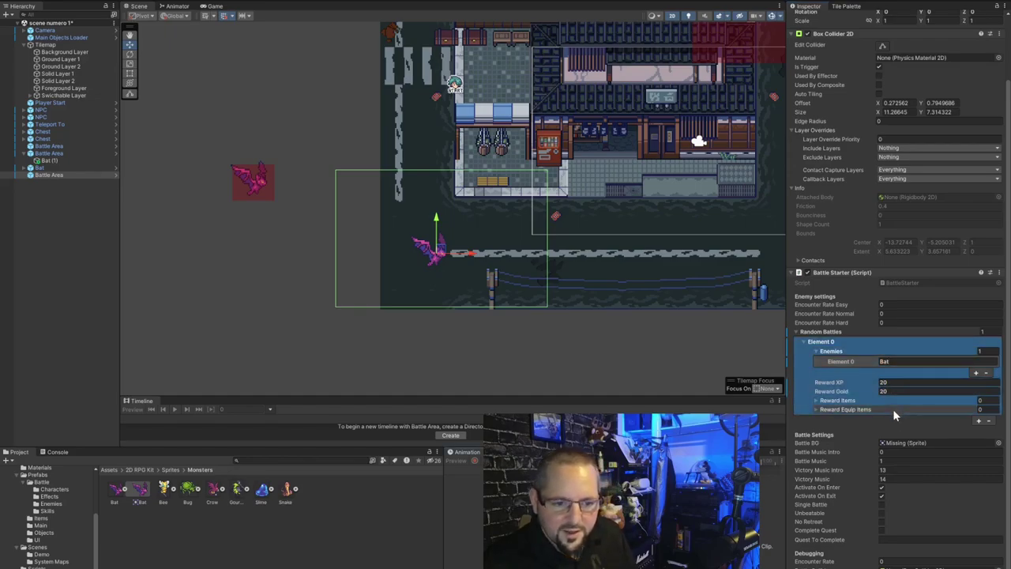
{"action": "left_click", "coordinate": [893, 415]}
Assign the third Battle Area's own box collider as Battle Collider, disable Activate On Exit, and enable Single Battle and No Retreat.
{"action": "scroll", "coordinate": [837, 423], "scroll_direction": "down", "scroll_amount": 1}
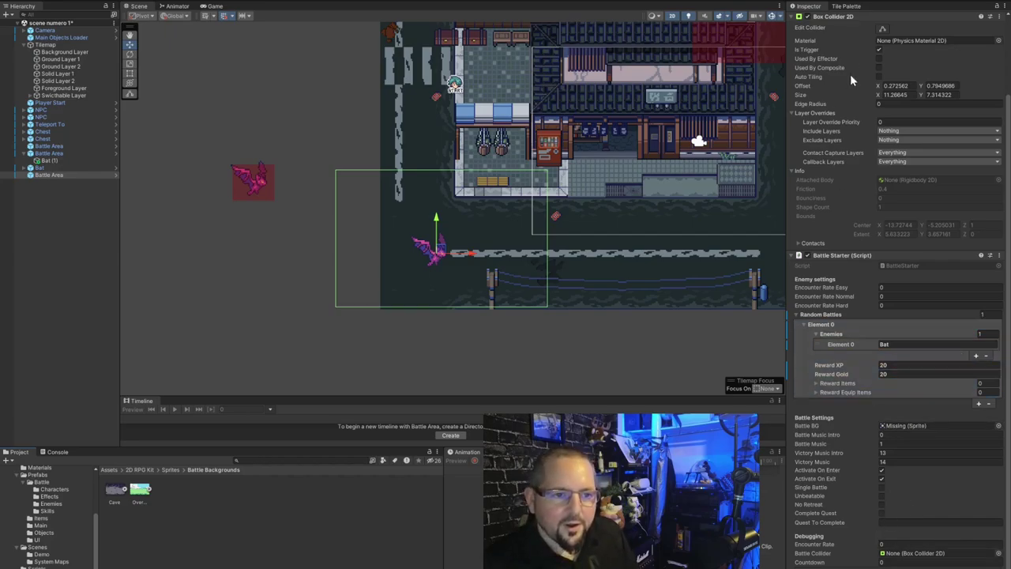
{"action": "left_click_drag", "start_coordinate": [836, 17], "coordinate": [913, 553]}
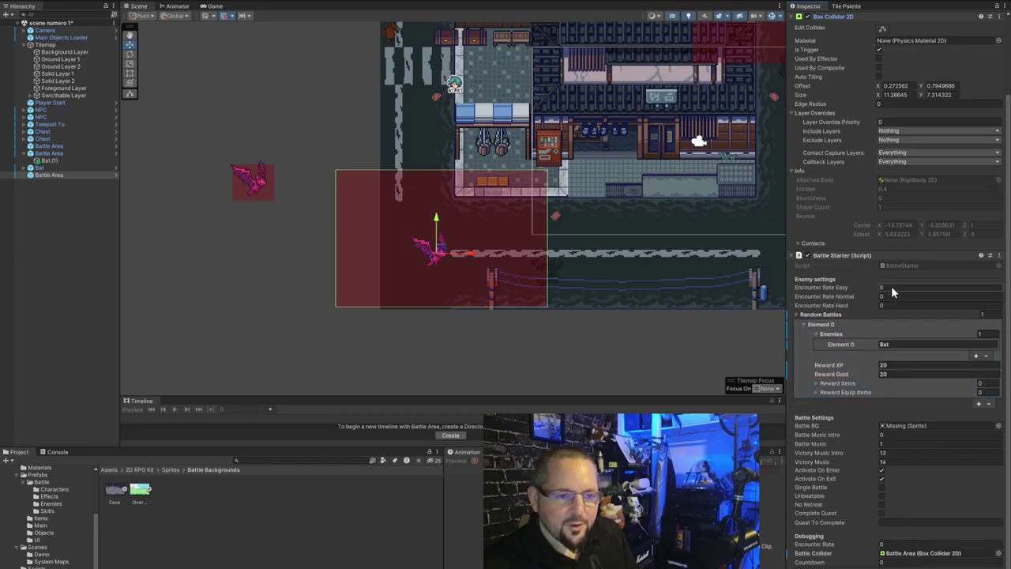
{"action": "left_click", "coordinate": [882, 478]}
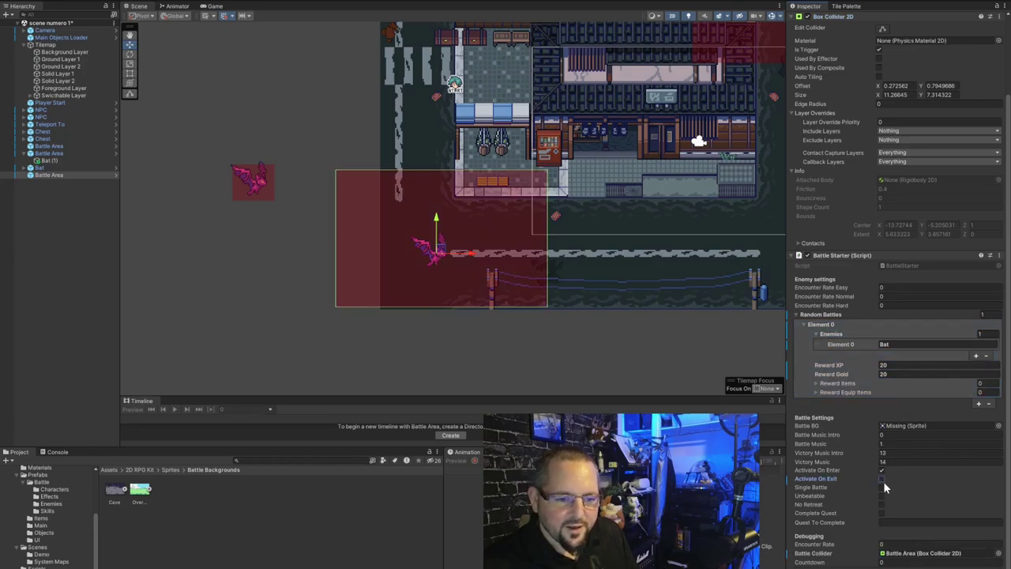
{"action": "left_click", "coordinate": [882, 486]}
{"action": "left_click", "coordinate": [882, 503]}
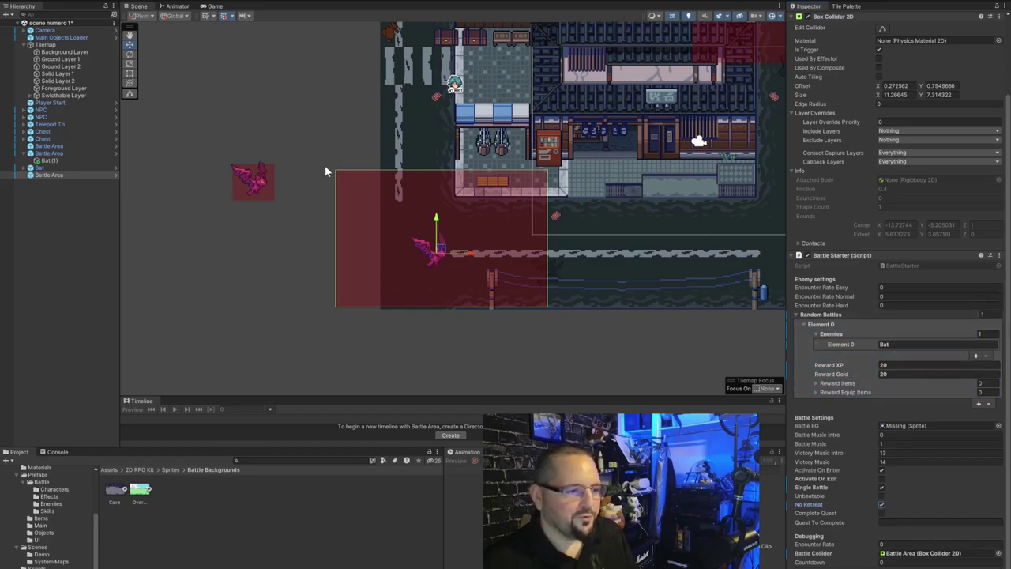
Make the Bat prefab a child of the third Battle Area in the hierarchy.
{"action": "left_click", "coordinate": [45, 169]}
{"action": "left_click_drag", "start_coordinate": [38, 170], "coordinate": [46, 178]}
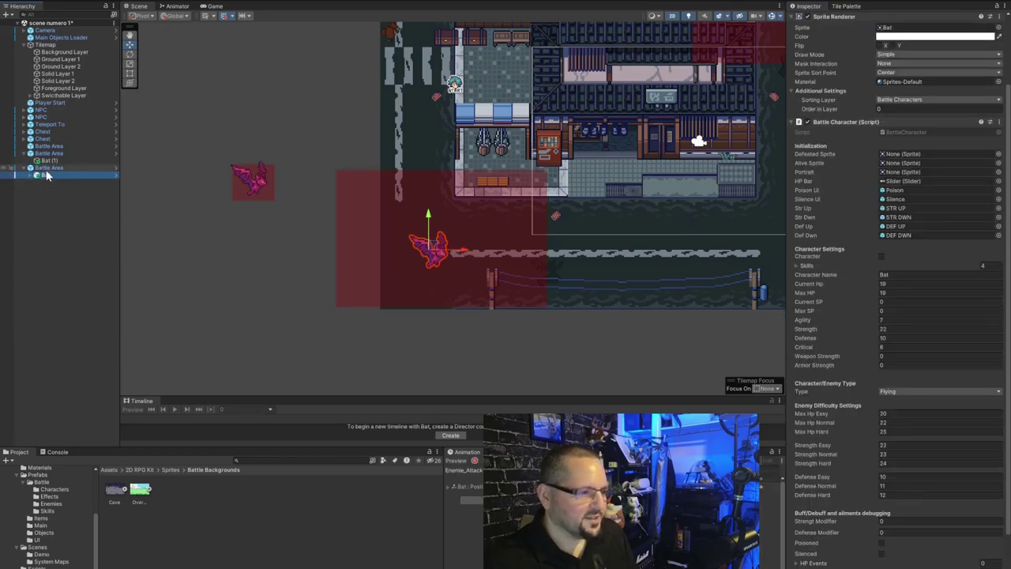
Shrink the third Battle Area's box collider to about 2.23 by 2.11 so it fits closely around its bat.
{"action": "key", "text": "Up"}
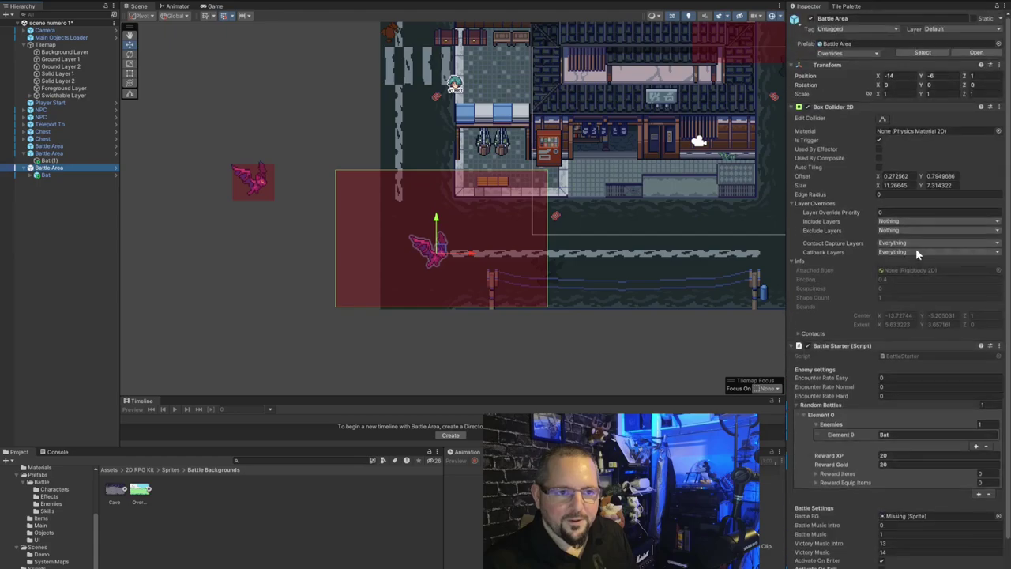
{"action": "left_click", "coordinate": [882, 119]}
{"action": "left_click_drag", "start_coordinate": [440, 169], "coordinate": [441, 237]}
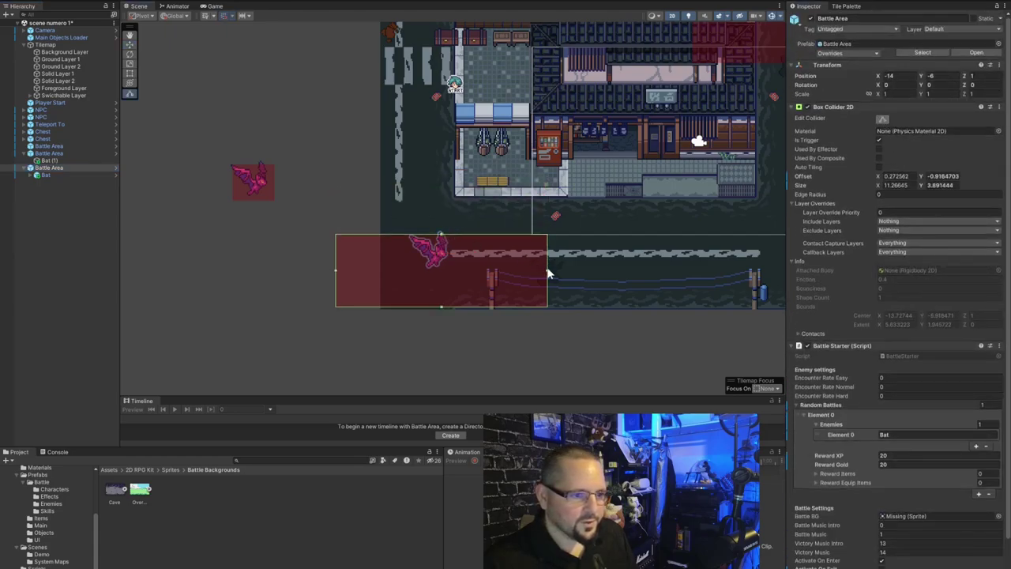
{"action": "left_click_drag", "start_coordinate": [547, 270], "coordinate": [447, 270]}
{"action": "left_click_drag", "start_coordinate": [394, 307], "coordinate": [403, 274]}
{"action": "left_click_drag", "start_coordinate": [336, 252], "coordinate": [410, 257]}
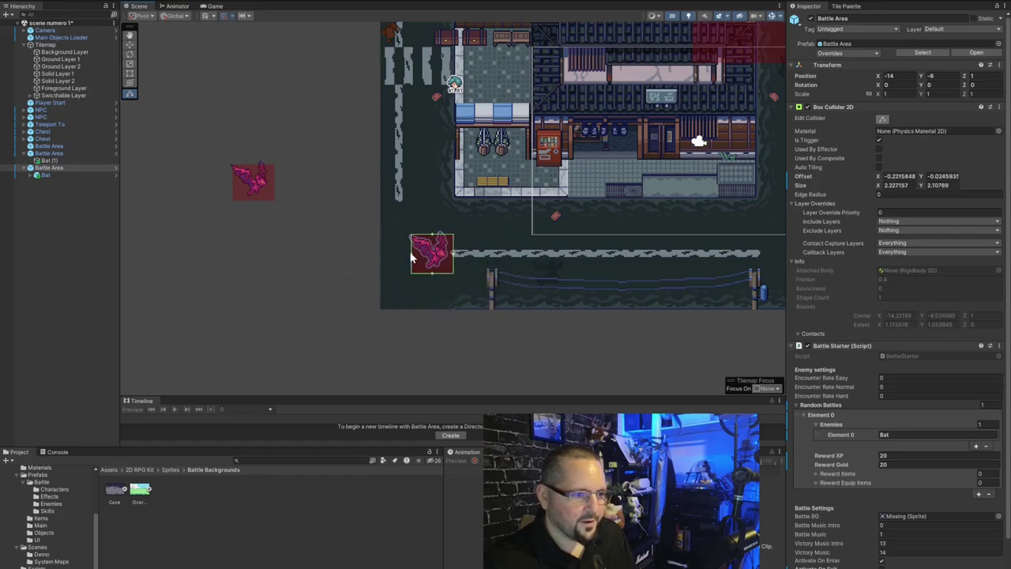
{"action": "left_click", "coordinate": [253, 181]}
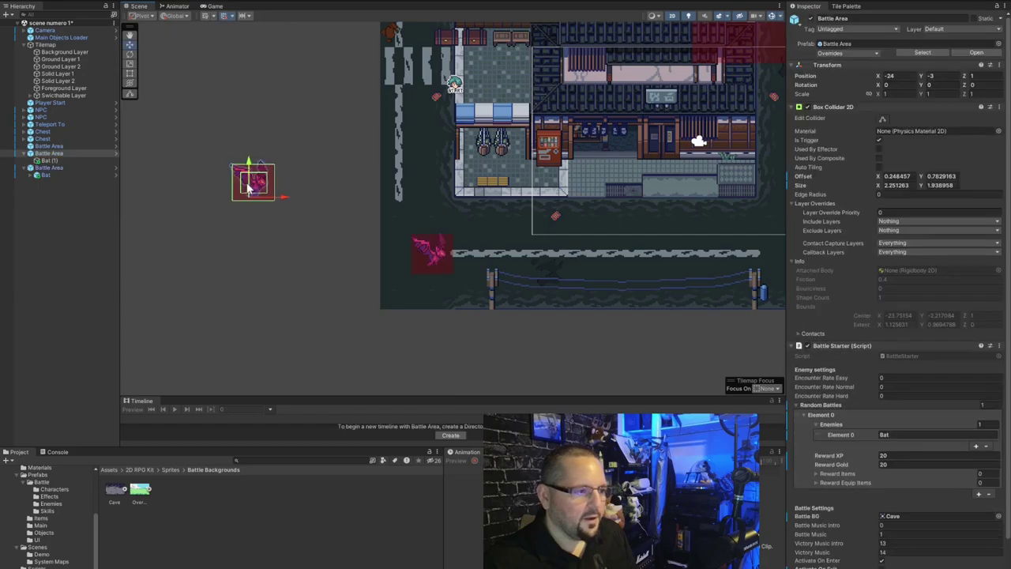
{"action": "left_click_drag", "start_coordinate": [253, 181], "coordinate": [416, 263]}
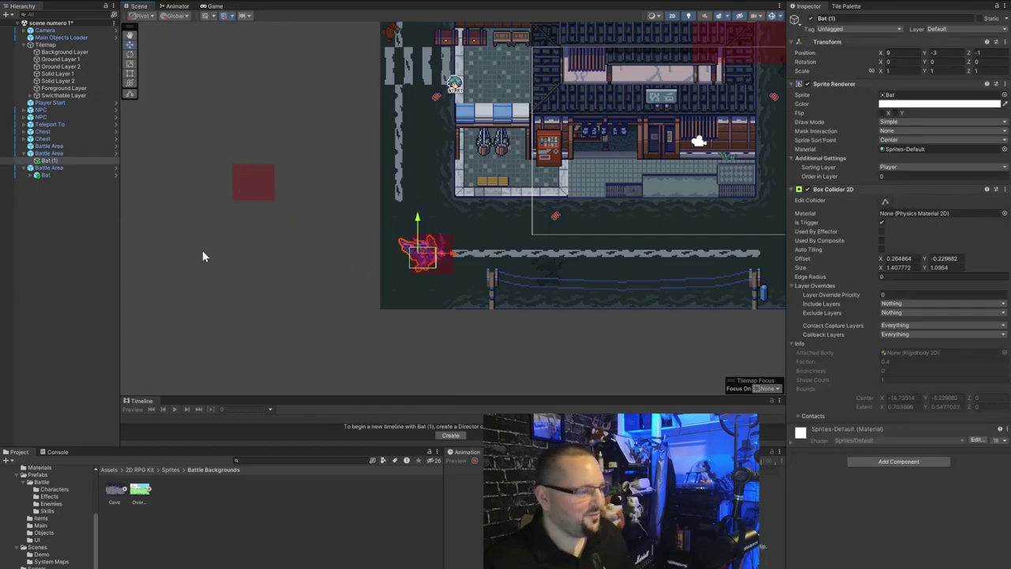
{"action": "key", "text": "ctrl+z"}
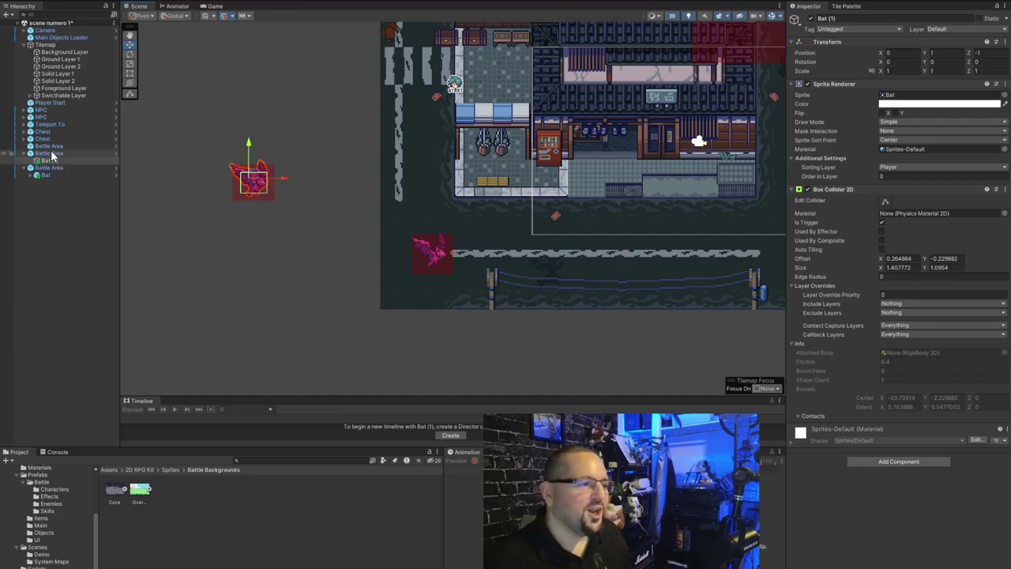
Move the second Battle Area with its nested bat onto the map in front of the shop, at X -5, Y -2.
{"action": "left_click", "coordinate": [82, 152]}
{"action": "left_click_drag", "start_coordinate": [252, 194], "coordinate": [608, 174]}
{"action": "left_click", "coordinate": [414, 172]}
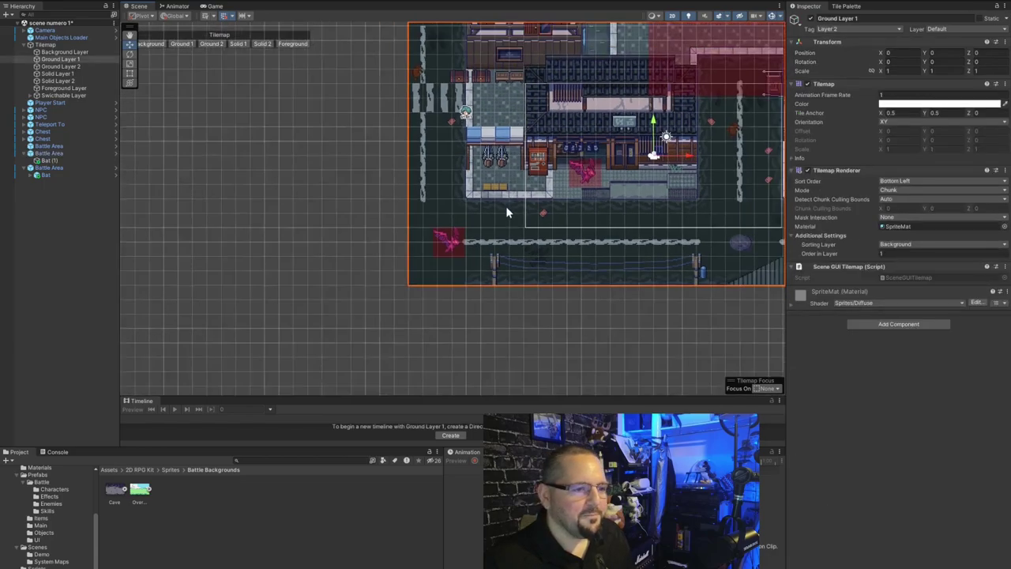
{"action": "key", "text": "f"}
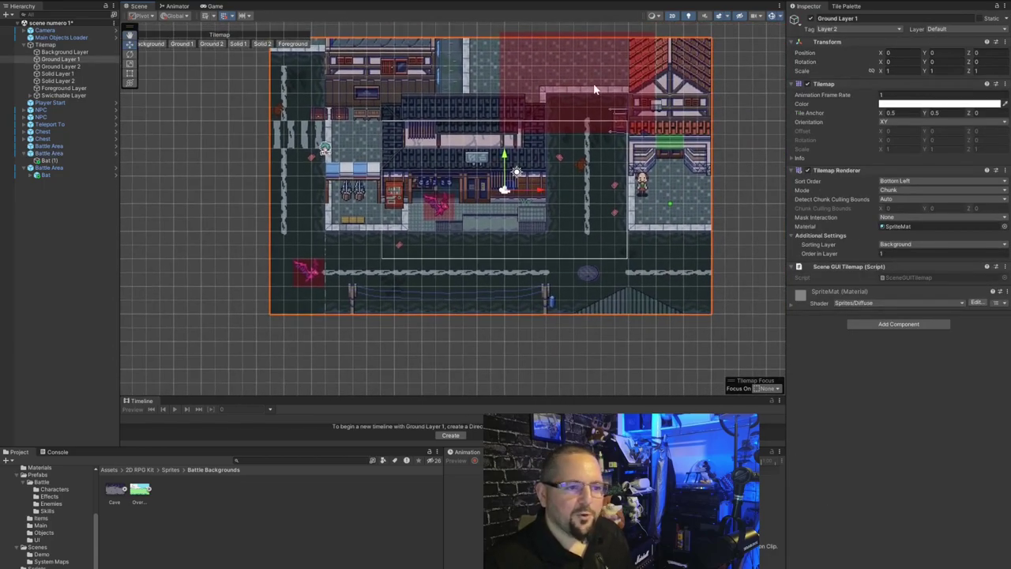
{"action": "scroll", "coordinate": [434, 209], "scroll_direction": "up", "scroll_amount": 2}
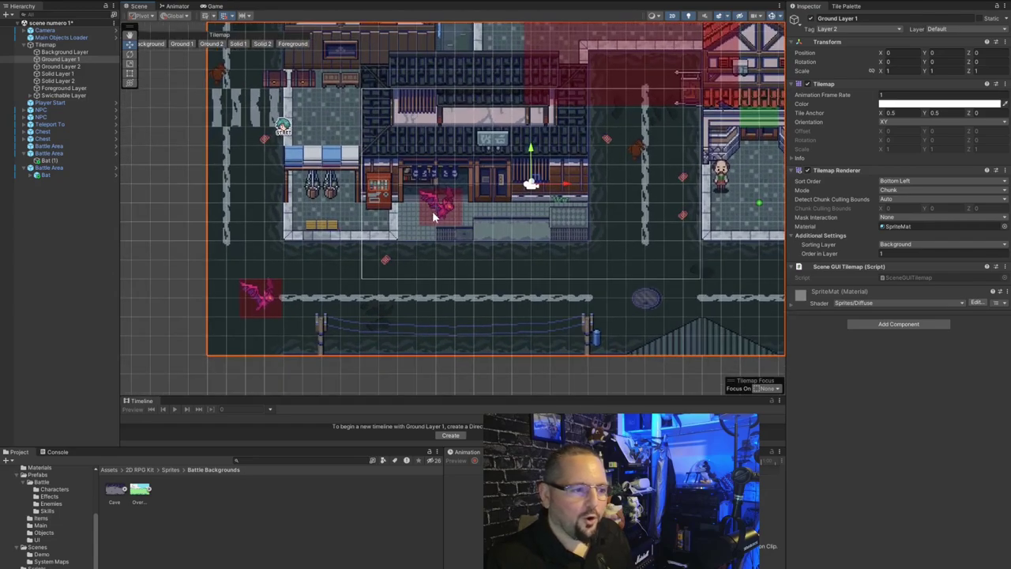
Compare the plain bat sprite in the second Battle Area with the Bat prefab nested in the third.
{"action": "left_click", "coordinate": [433, 210]}
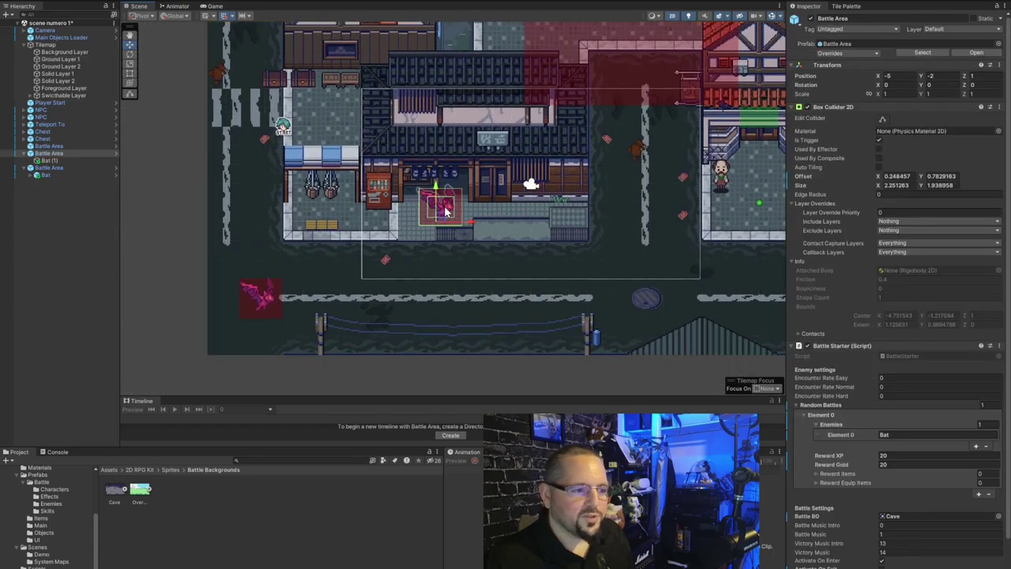
{"action": "left_click", "coordinate": [47, 161]}
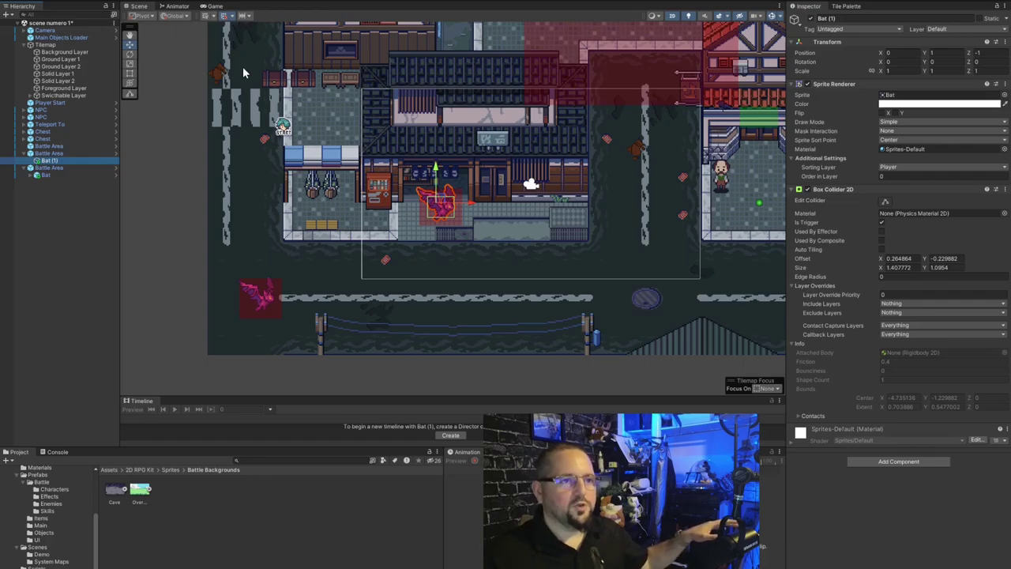
{"action": "left_click", "coordinate": [53, 177]}
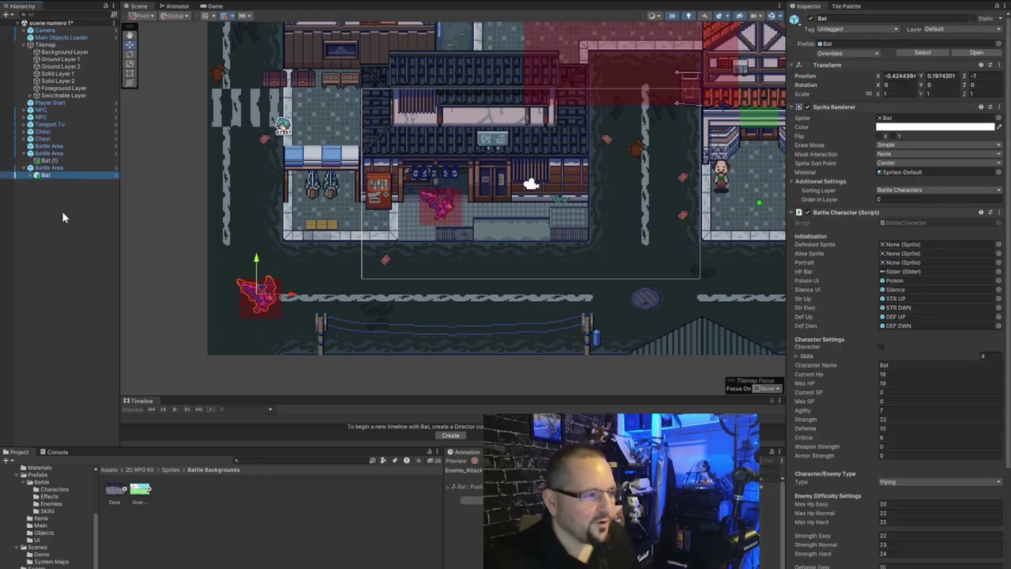
Clear the selection and run the scene in play mode to test the bat battles.
{"action": "left_click", "coordinate": [36, 216]}
{"action": "scroll", "coordinate": [481, 90], "scroll_direction": "down", "scroll_amount": 2}
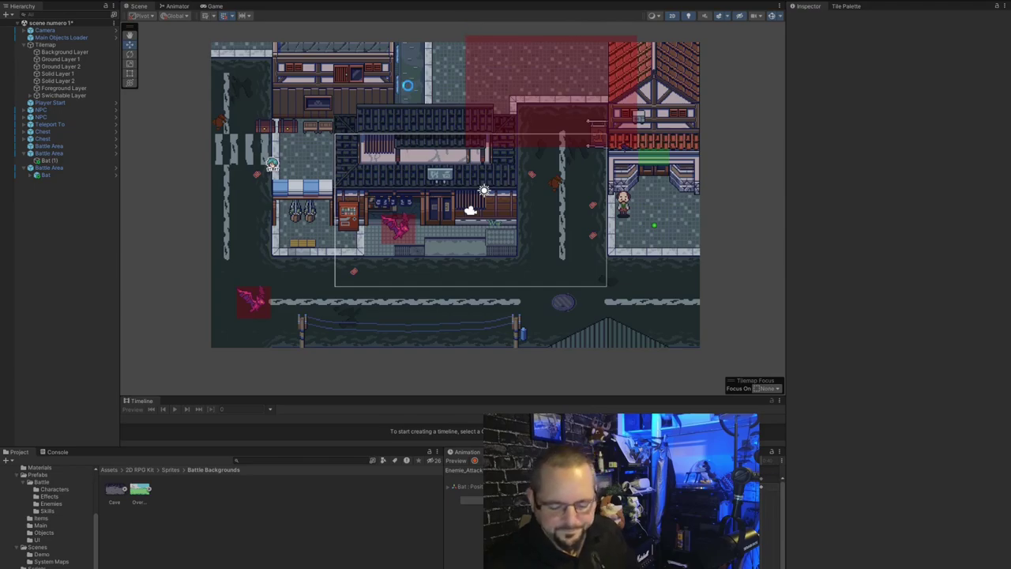
{"action": "key", "text": "ctrl+p"}
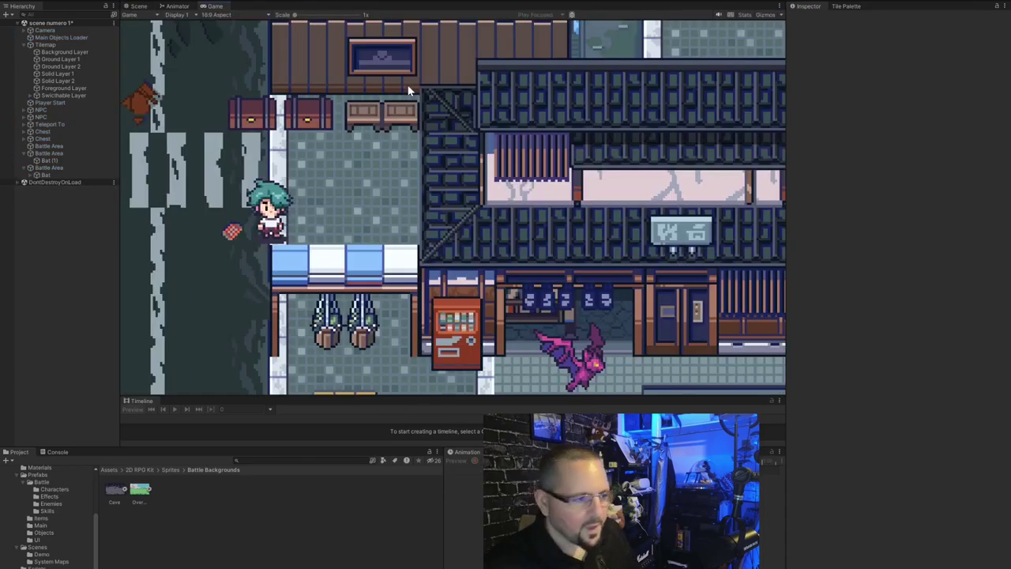
Walk the character onto the road and equip Rem with the Sword and the Shield.
{"action": "key", "text": "Left"}
{"action": "key", "text": "Down"}
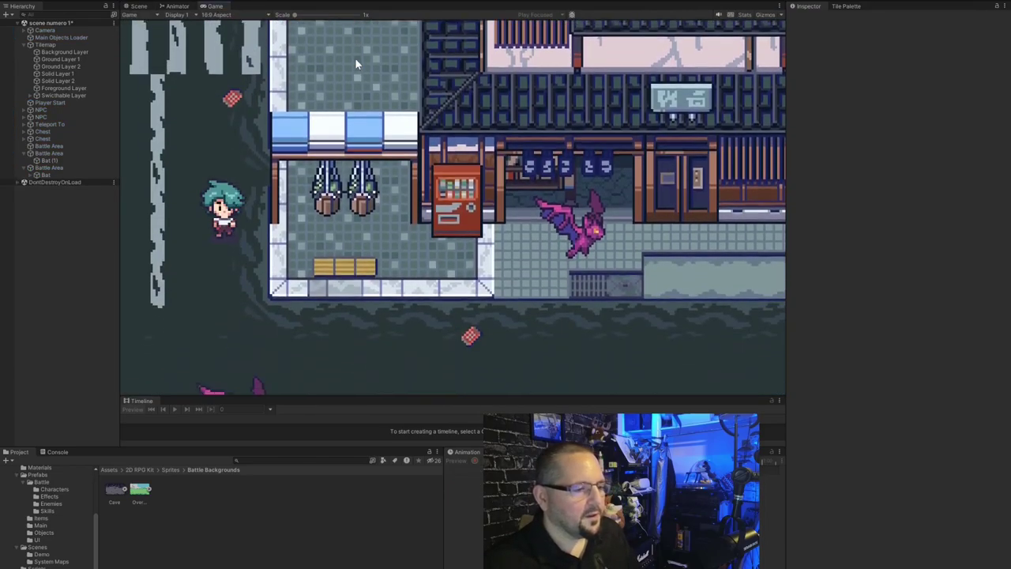
{"action": "key", "text": "Escape"}
{"action": "key", "text": "Return"}
{"action": "key", "text": "Return"}
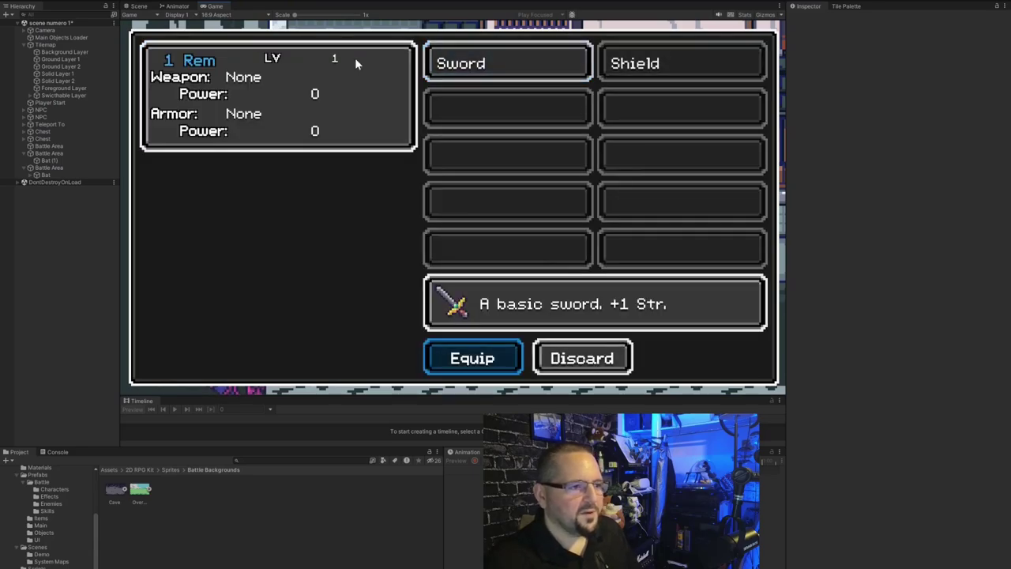
{"action": "key", "text": "Return"}
{"action": "key", "text": "Return"}
{"action": "key", "text": "Return"}
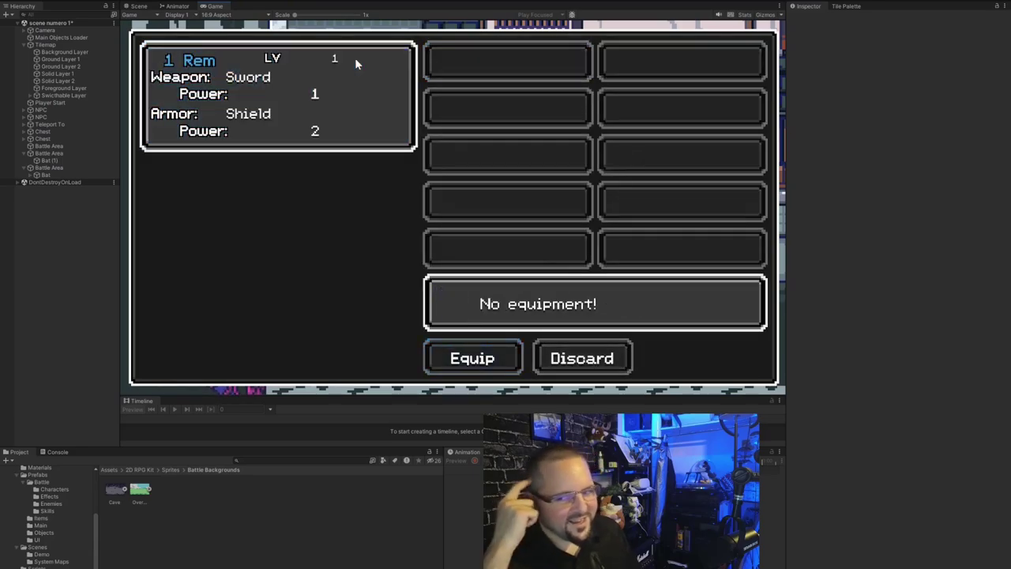
{"action": "key", "text": "Escape"}
Walk the character down the road and into the bat beside the fence post to trigger its battle.
{"action": "key", "text": "Down"}
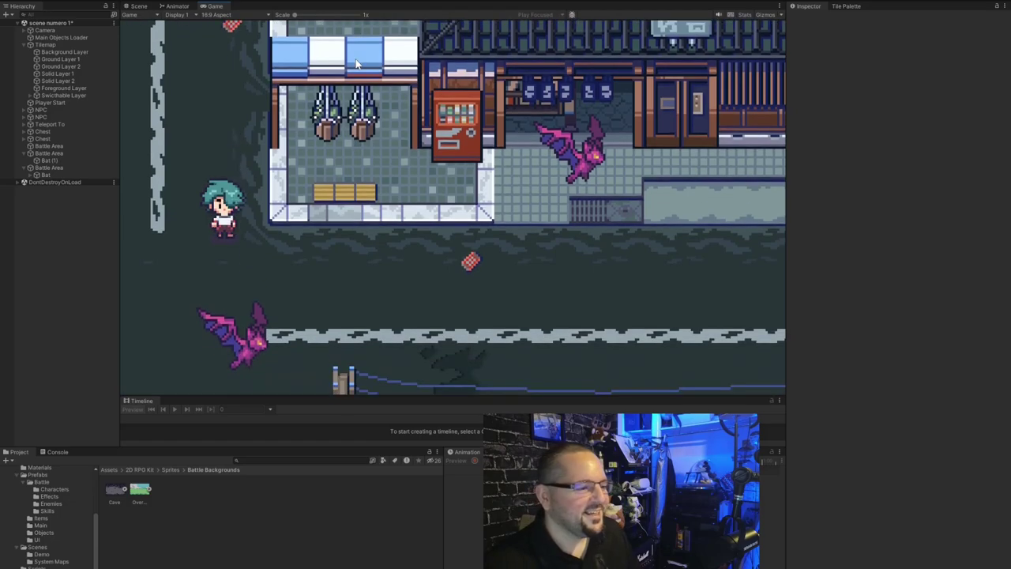
{"action": "key", "text": "Right"}
{"action": "key", "text": "Down"}
{"action": "key", "text": "Down"}
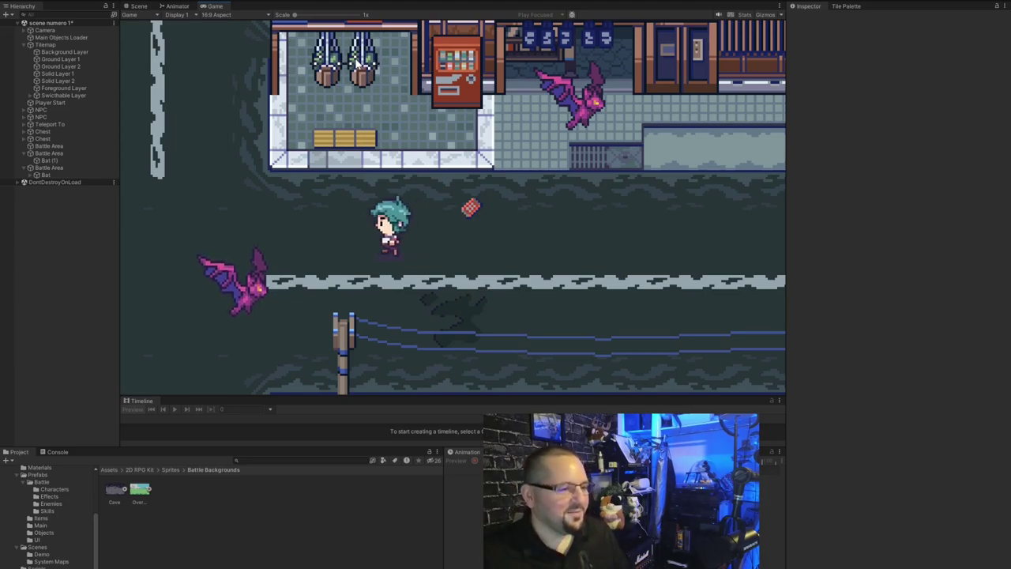
{"action": "key", "text": "Left"}
{"action": "key", "text": "Down"}
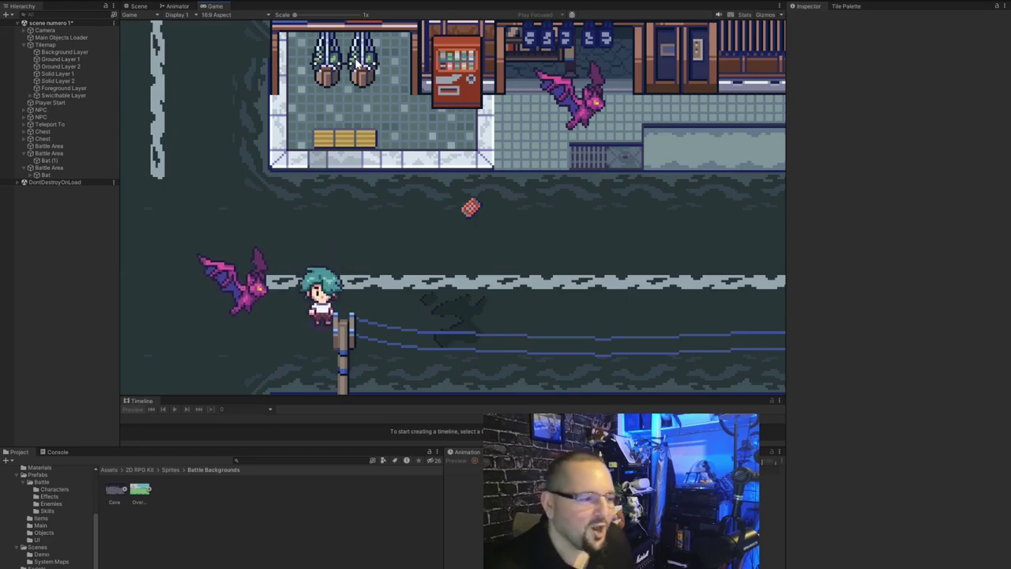
{"action": "key", "text": "Left"}
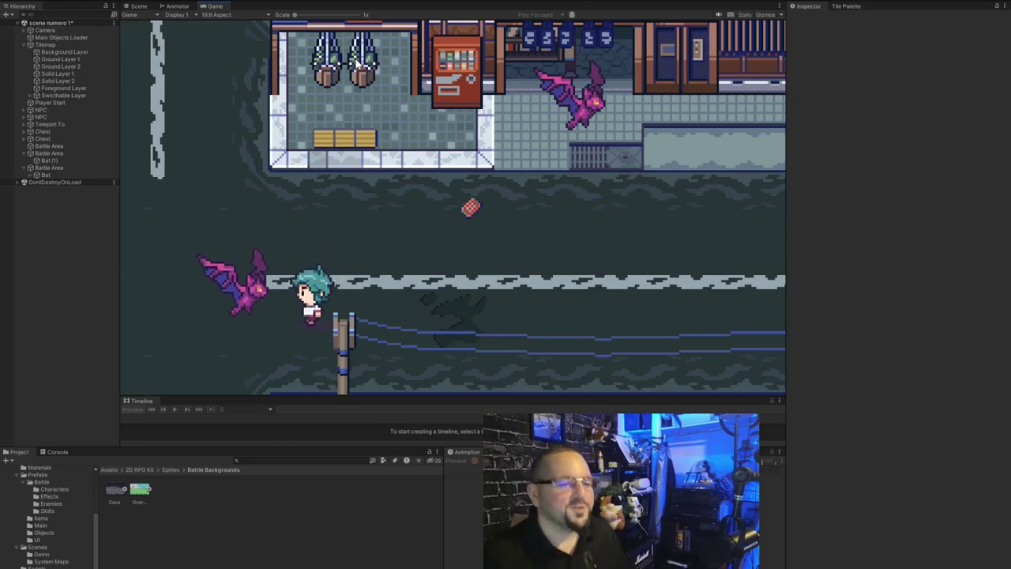
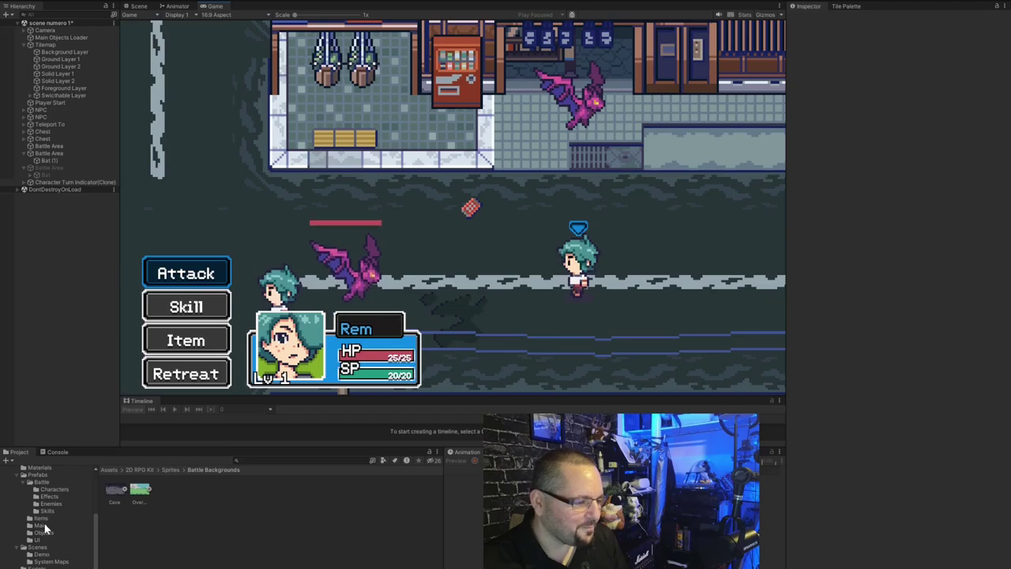
Inspect the Player prefab in the Main folder and the Rem prefab in the Battle Characters folder.
{"action": "left_click", "coordinate": [42, 525]}
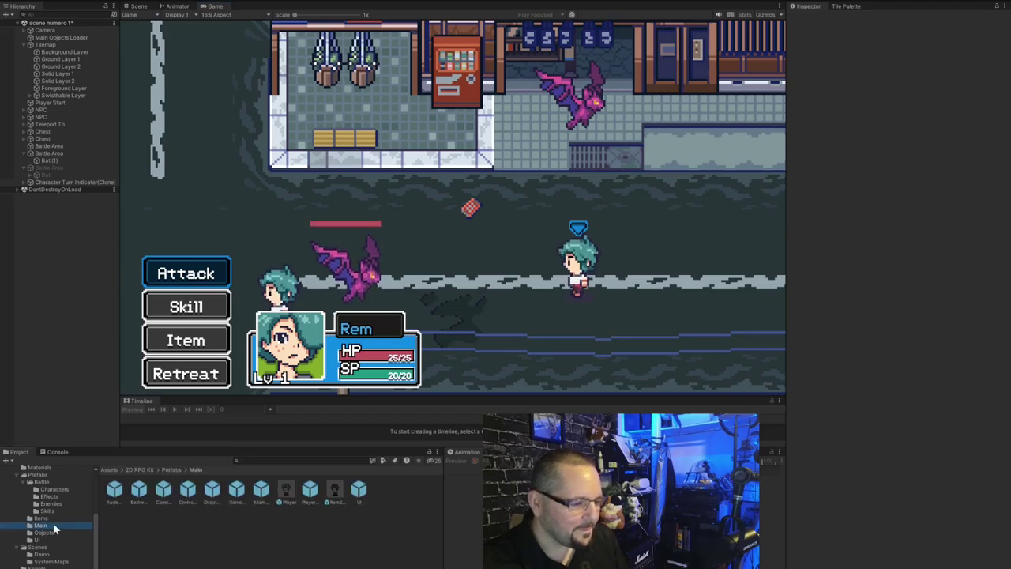
{"action": "left_click", "coordinate": [286, 491]}
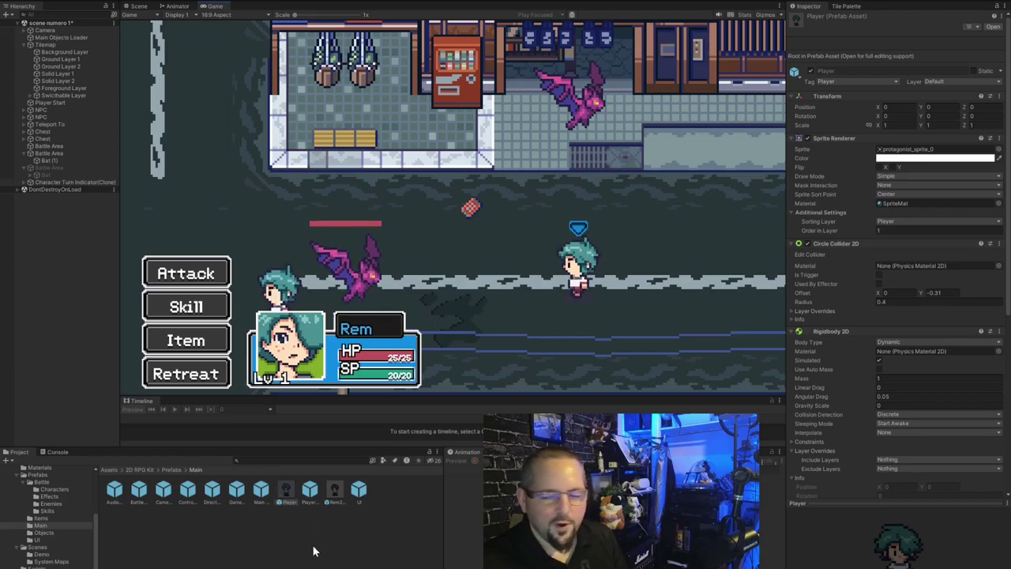
{"action": "left_click", "coordinate": [60, 490]}
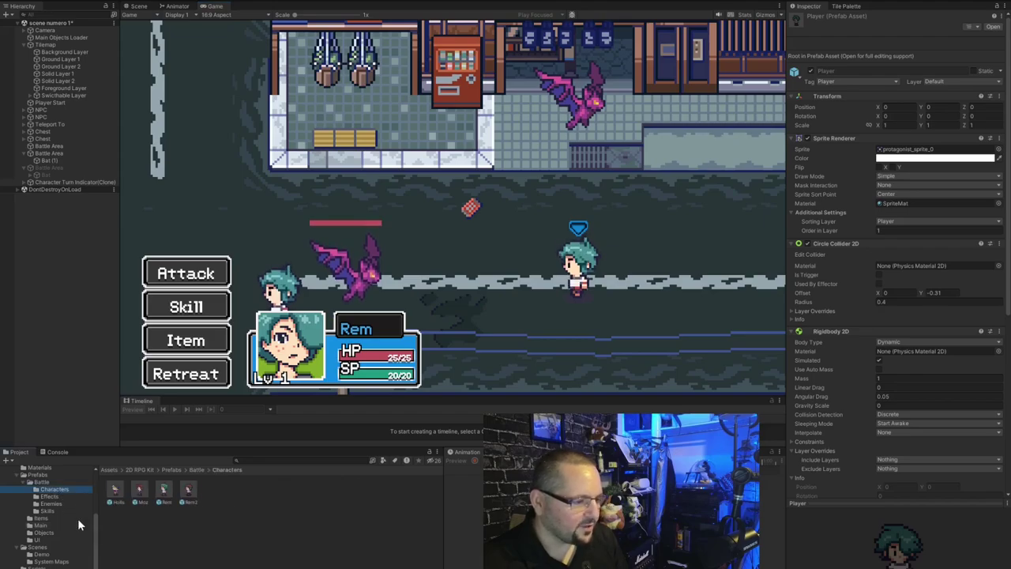
{"action": "left_click", "coordinate": [163, 490]}
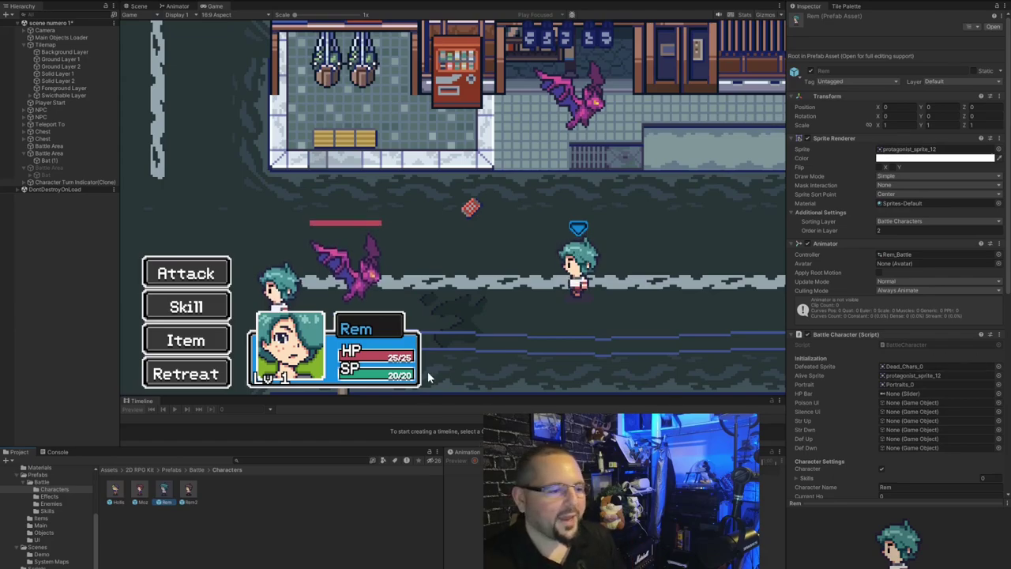
Defeat Bat 1 with Rem's basic attacks and dismiss the battle rewards.
{"action": "left_click", "coordinate": [183, 274]}
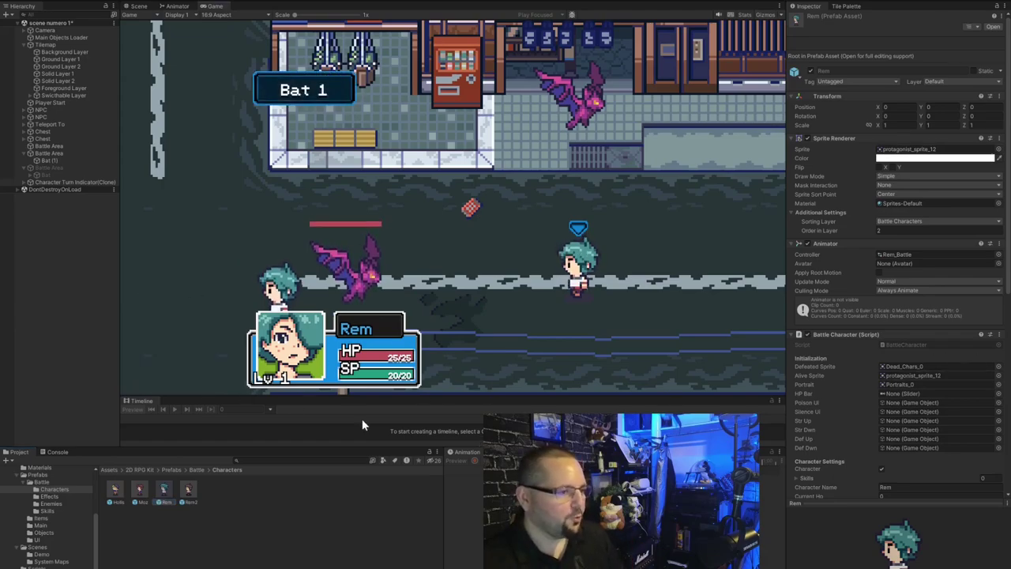
{"action": "key", "text": "Return"}
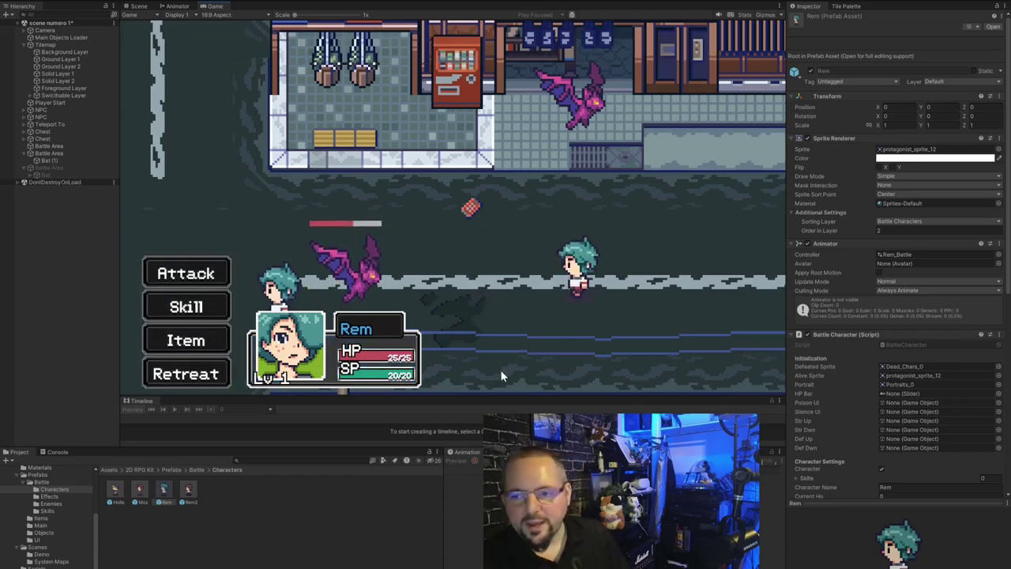
{"action": "key", "text": "Return"}
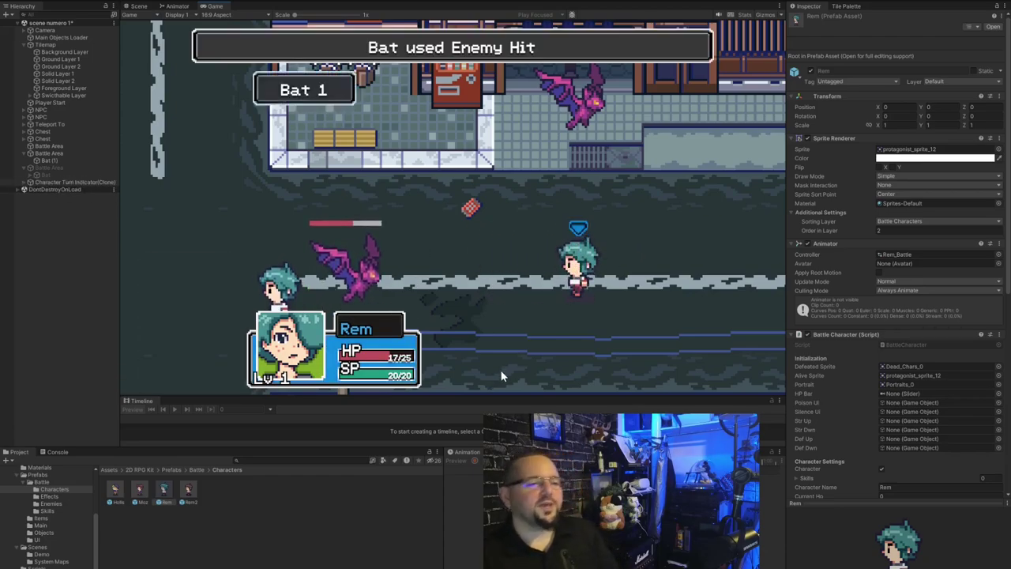
{"action": "key", "text": "Return"}
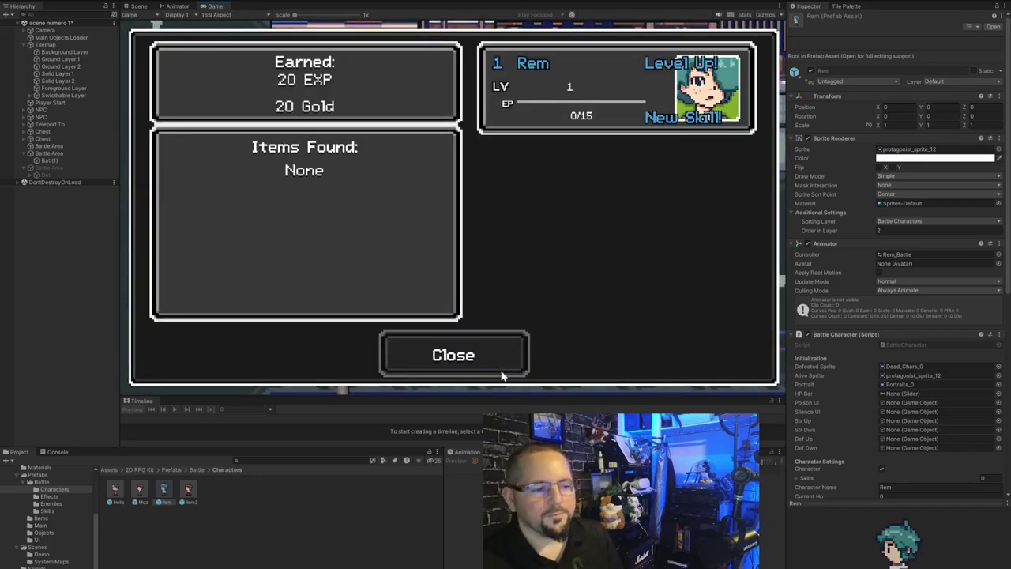
{"action": "left_click", "coordinate": [501, 375]}
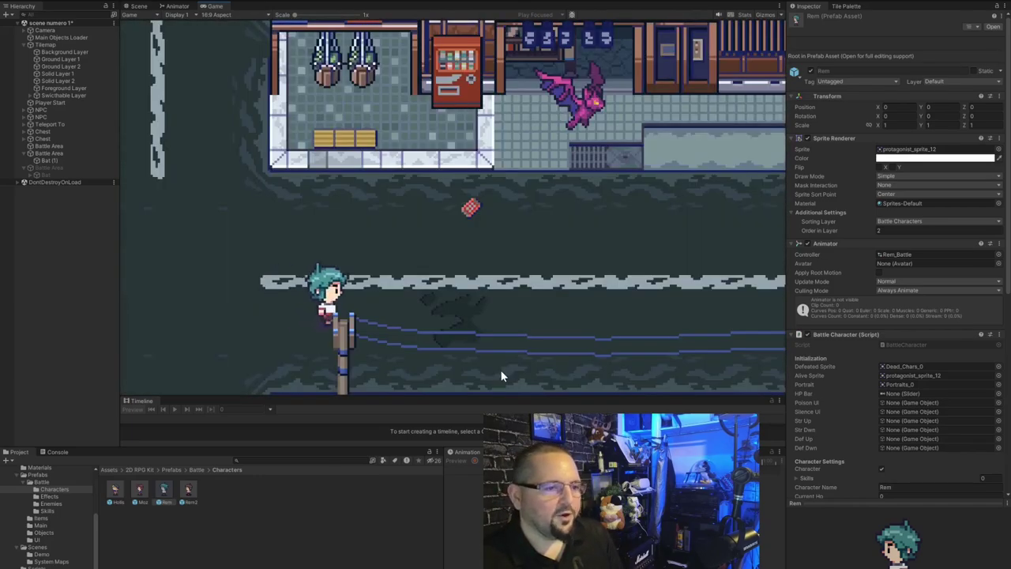
Walk the character along the road and up to the bat in front of the shop to trigger its battle.
{"action": "key", "text": "Right"}
{"action": "key", "text": "Up"}
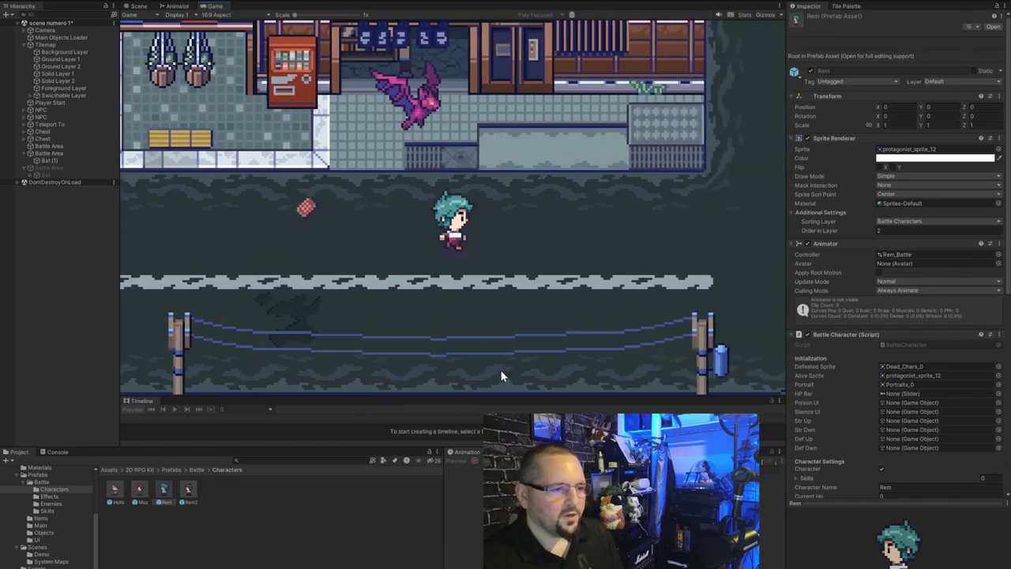
{"action": "key", "text": "Right"}
{"action": "key", "text": "Left"}
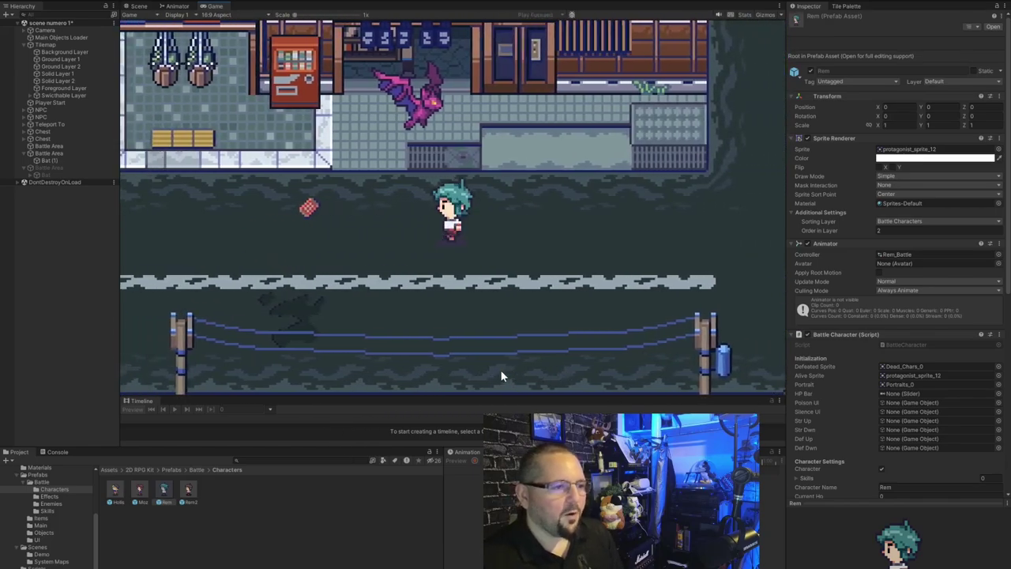
{"action": "key", "text": "Up"}
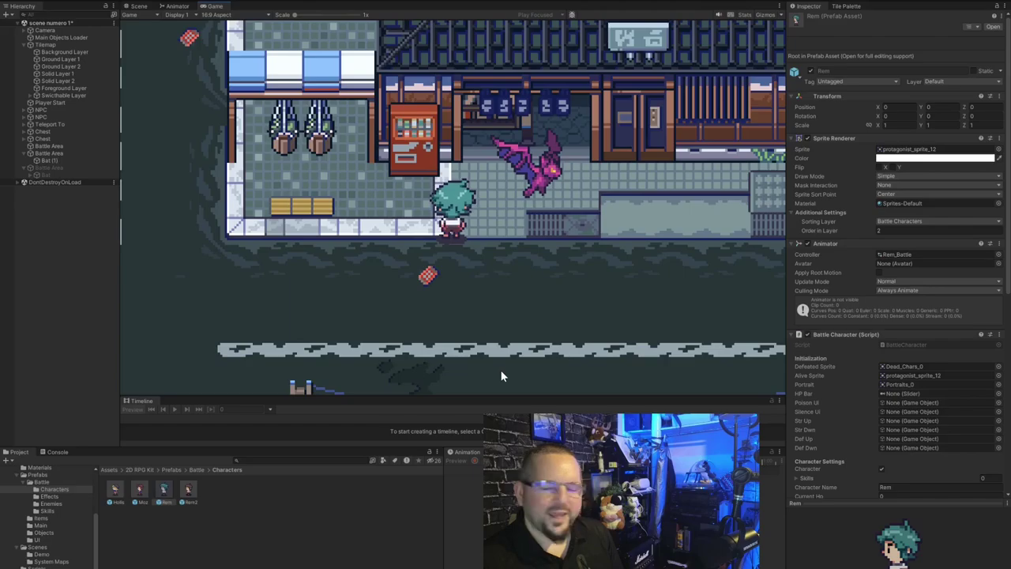
{"action": "key", "text": "Up"}
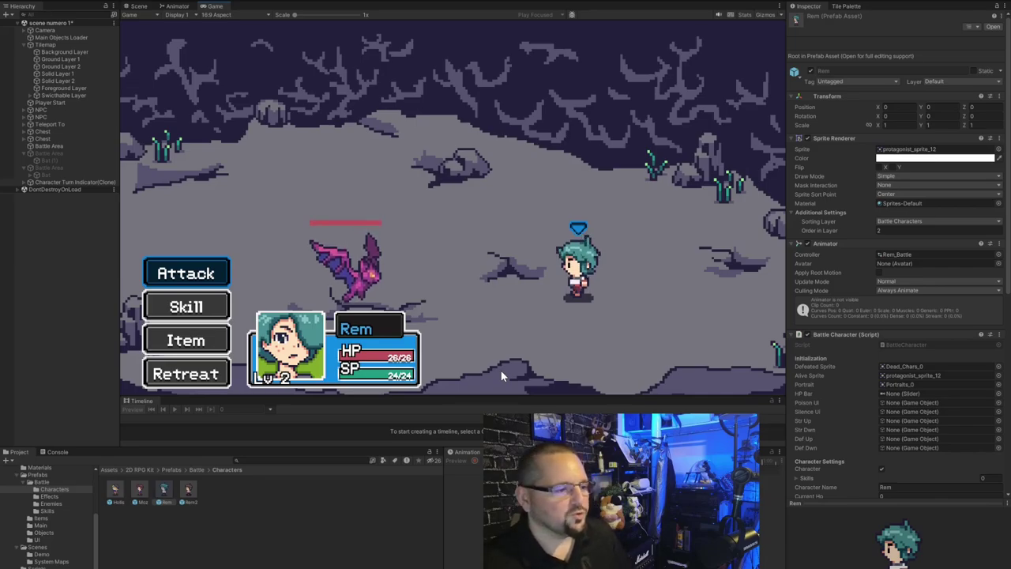
Defeat the bat in the cave battle with repeated basic attacks and dismiss the rewards.
{"action": "key", "text": "Return"}
{"action": "key", "text": "Return"}
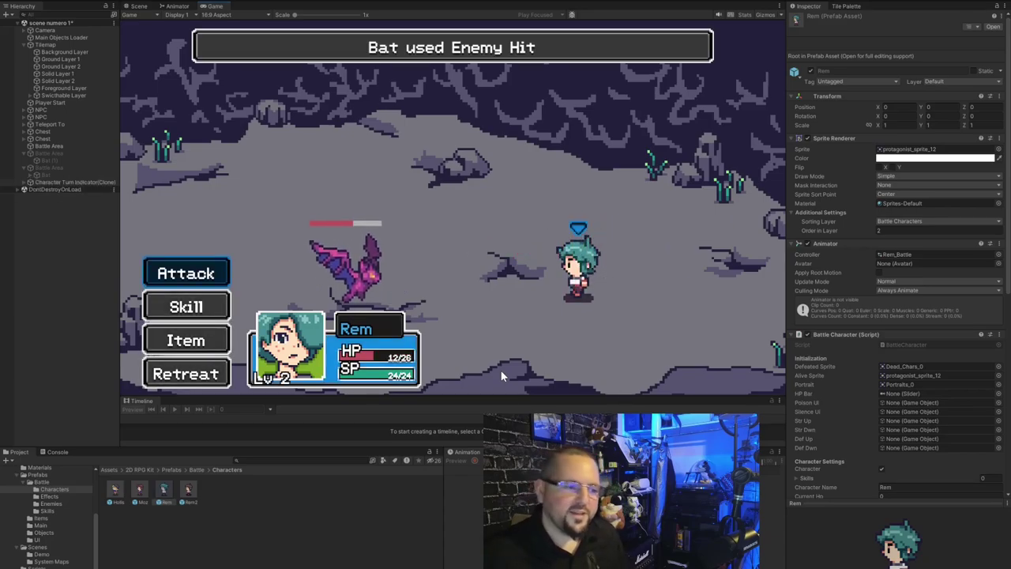
{"action": "key", "text": "Return"}
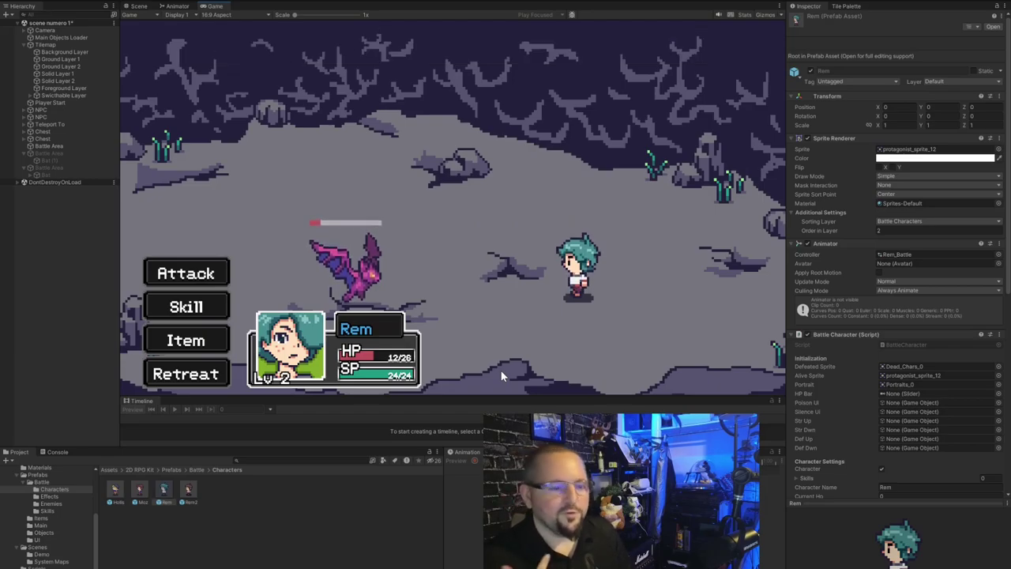
{"action": "key", "text": "Return"}
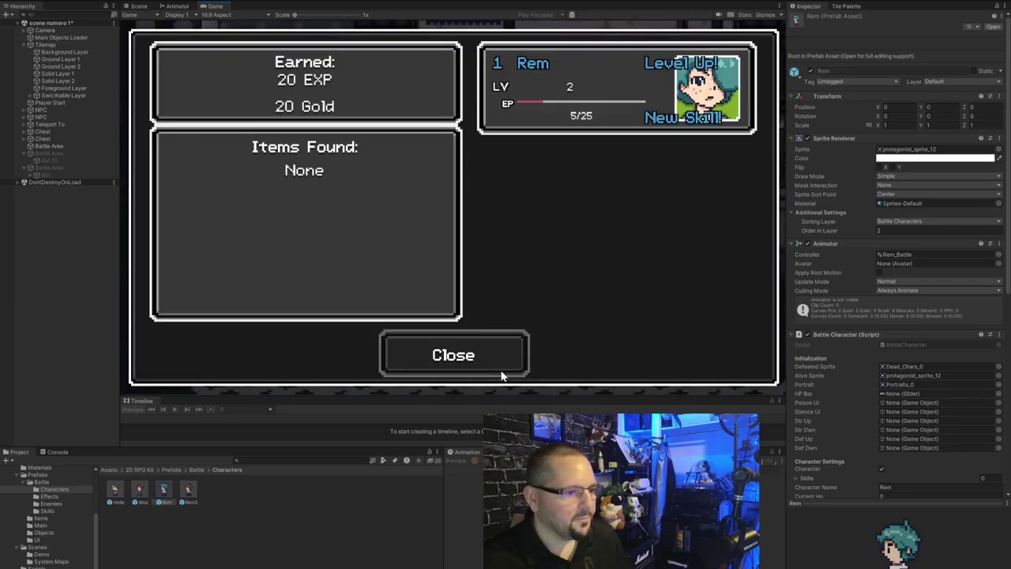
{"action": "left_click", "coordinate": [501, 374]}
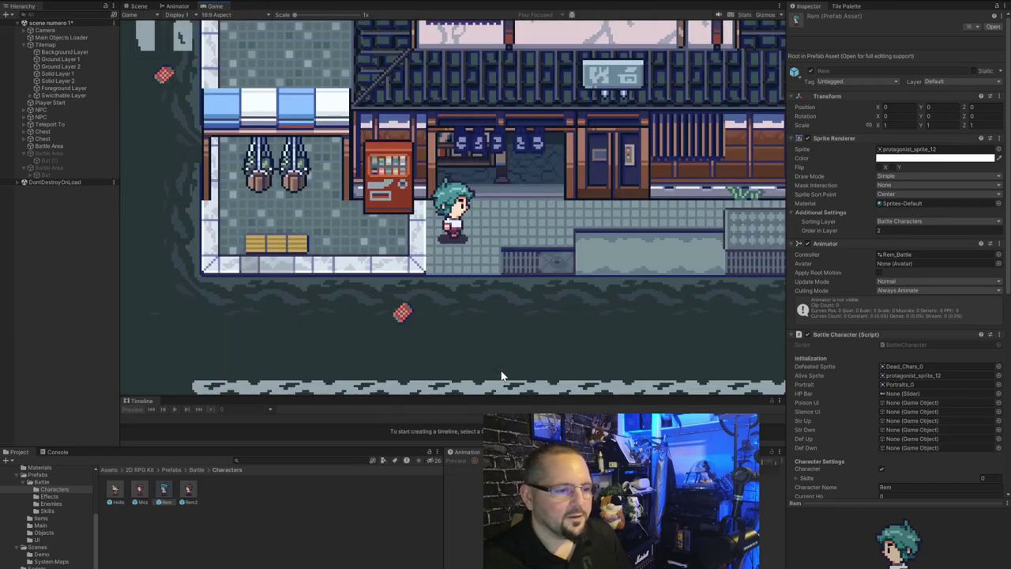
Walk up the street into a random encounter and win it with Rem's Flame skill, closing the rewards.
{"action": "key", "text": "Right"}
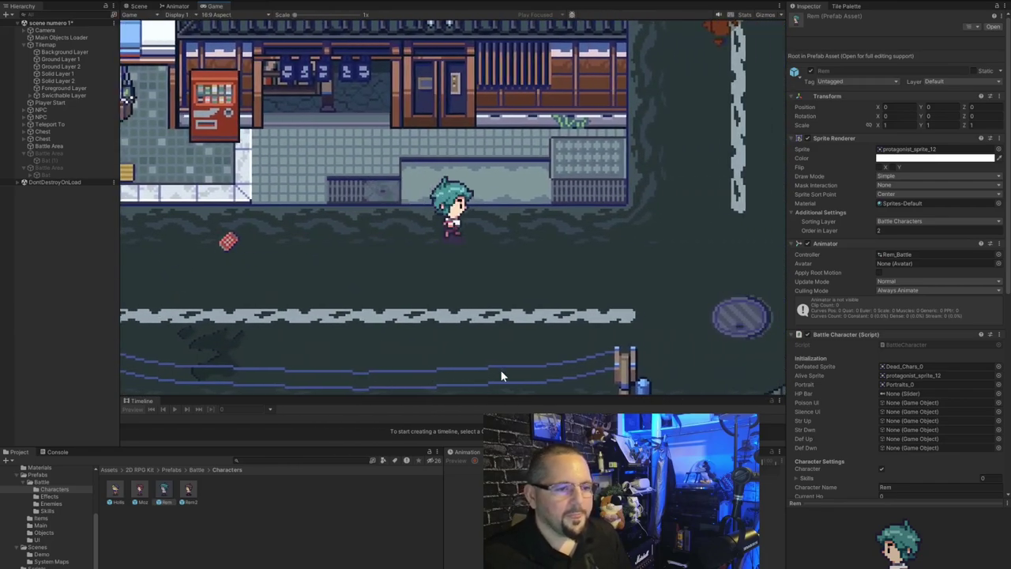
{"action": "key", "text": "Up"}
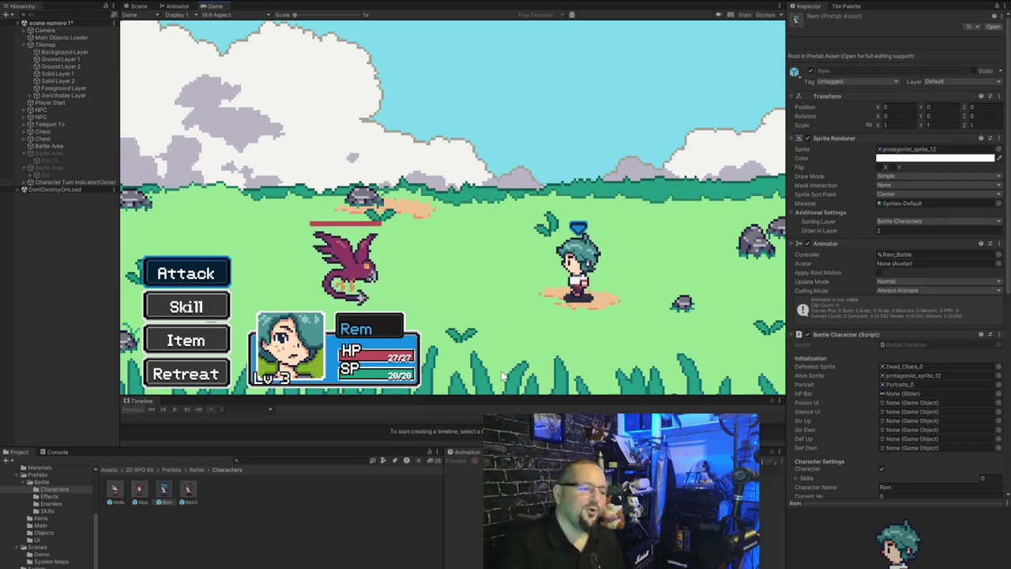
{"action": "key", "text": "Down"}
{"action": "key", "text": "Return"}
{"action": "key", "text": "Right"}
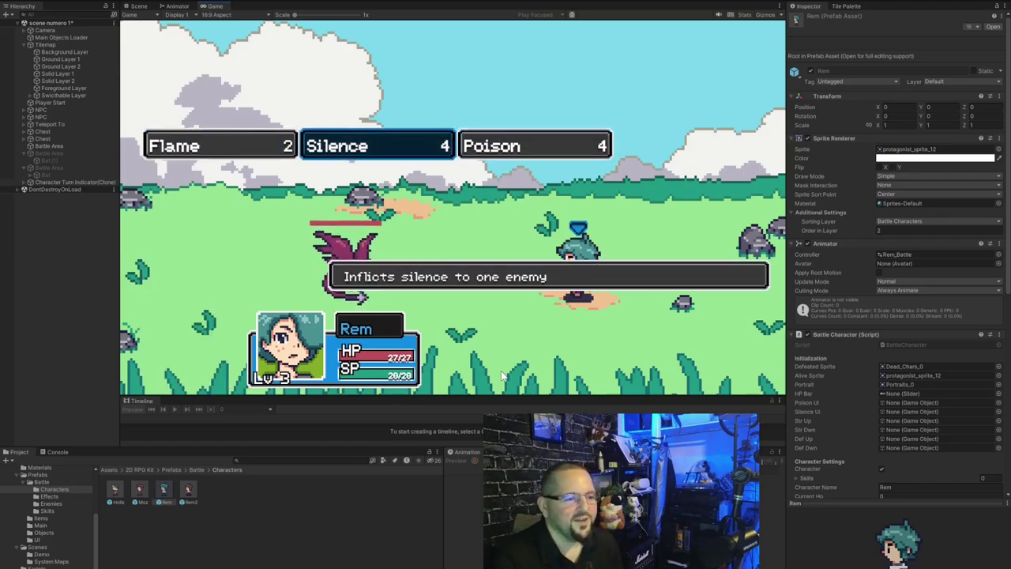
{"action": "key", "text": "Left"}
{"action": "key", "text": "Return"}
{"action": "key", "text": "Return"}
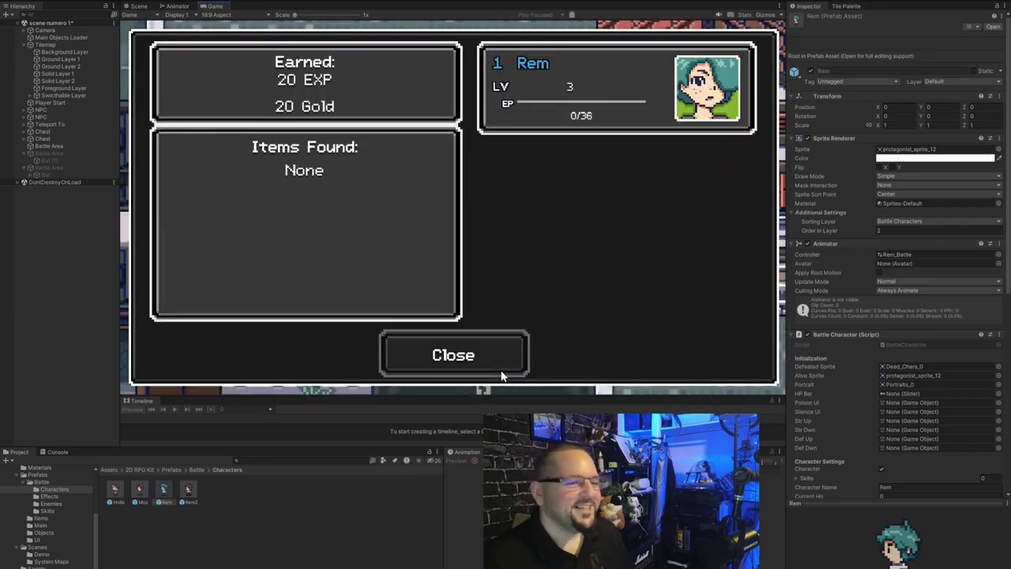
{"action": "left_click", "coordinate": [500, 374]}
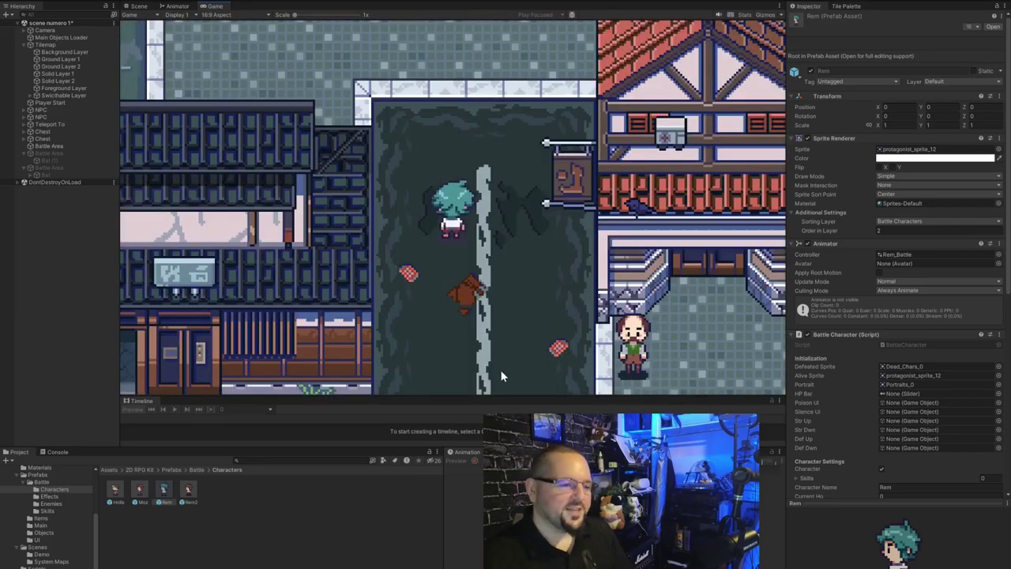
Walk back and forth on the pavement above the street until another random battle is triggered.
{"action": "key", "text": "Up"}
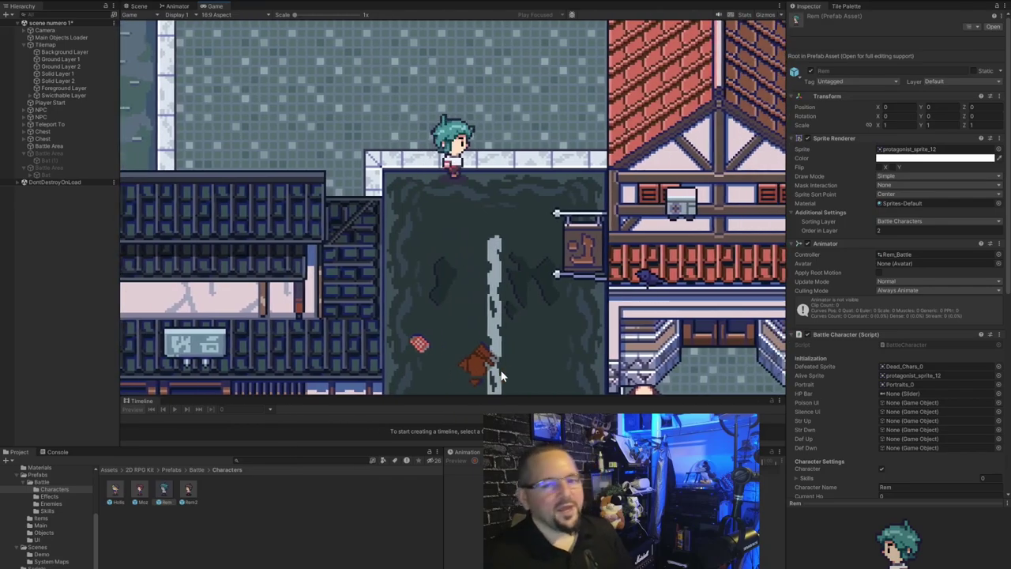
{"action": "key", "text": "Right"}
{"action": "key", "text": "Up"}
{"action": "key", "text": "Left"}
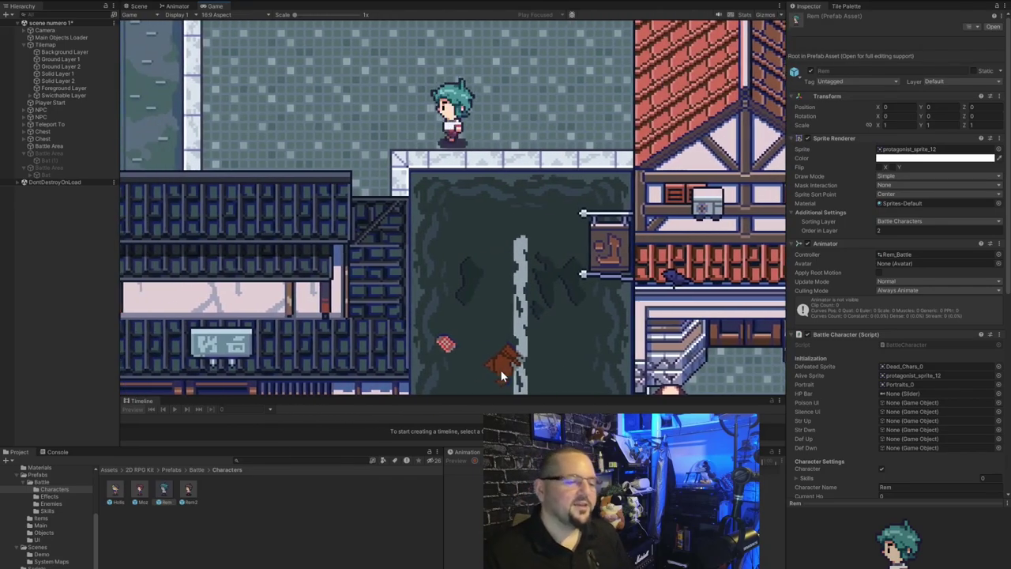
{"action": "key", "text": "Right"}
{"action": "key", "text": "Left"}
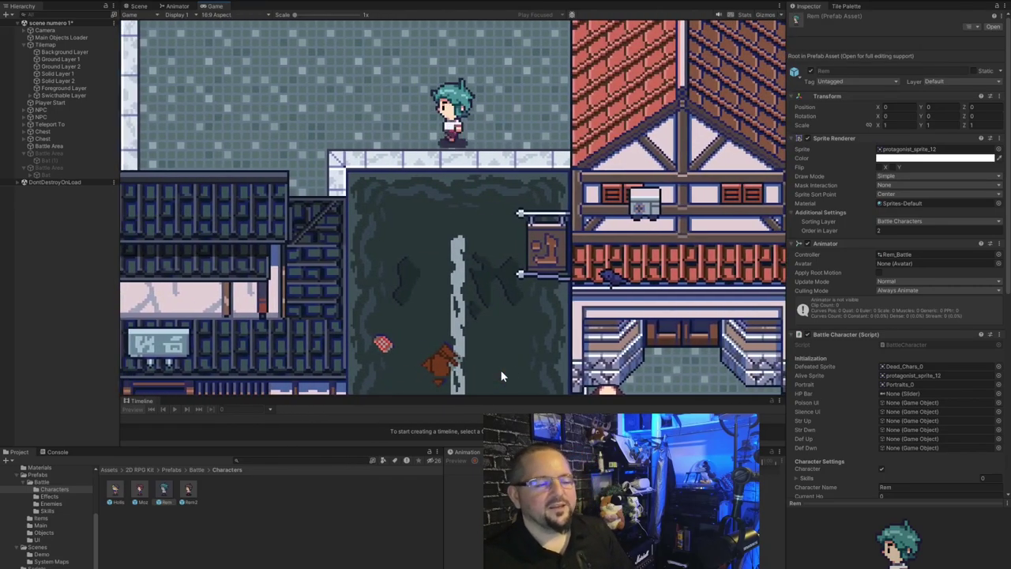
{"action": "key", "text": "Right"}
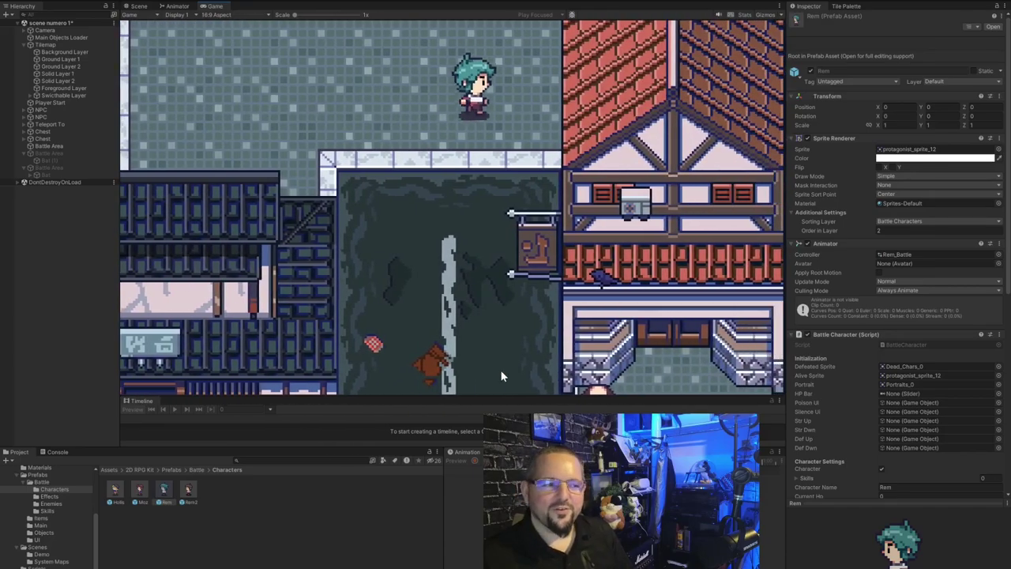
{"action": "key", "text": "Left"}
{"action": "key", "text": "Up"}
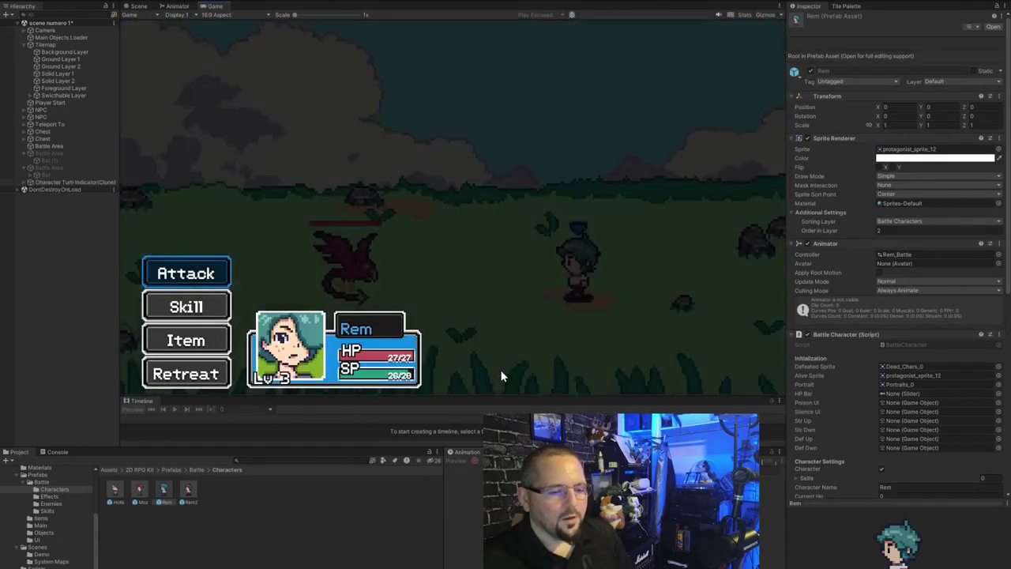
Defeat the enemy in the random battle with a basic attack, close the rewards and end the play test.
{"action": "key", "text": "Return"}
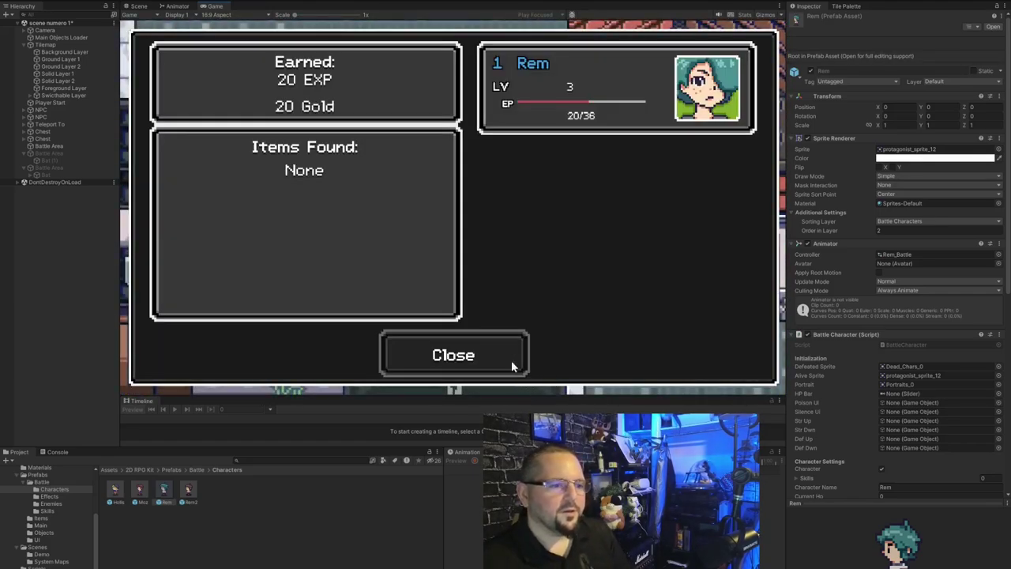
{"action": "left_click", "coordinate": [453, 356]}
{"action": "key", "text": "ctrl+p"}
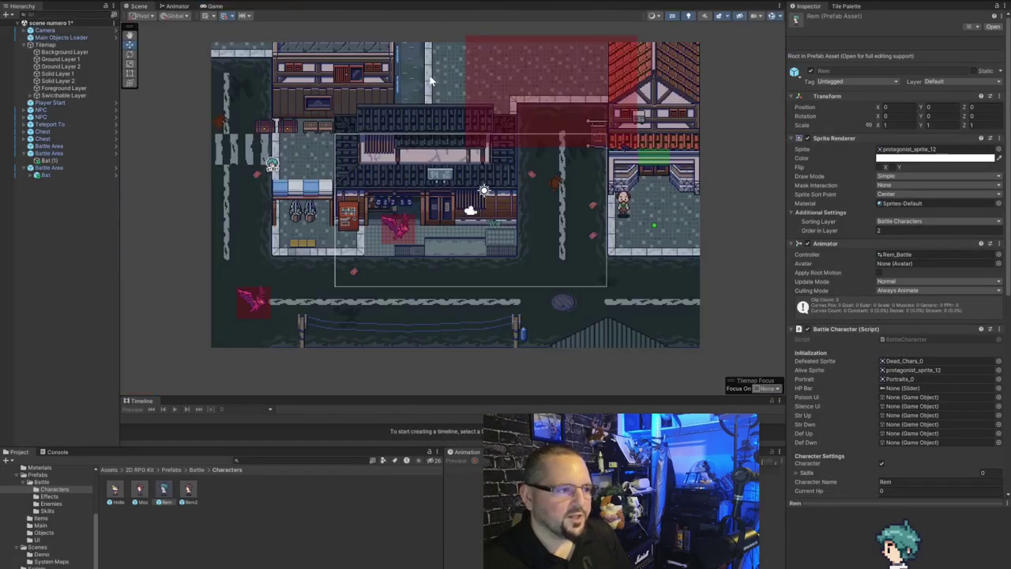
Enable Activate On Exit on the random battle area covering the pavement above the road.
{"action": "left_click", "coordinate": [498, 100]}
{"action": "scroll", "coordinate": [866, 482], "scroll_direction": "down", "scroll_amount": 5}
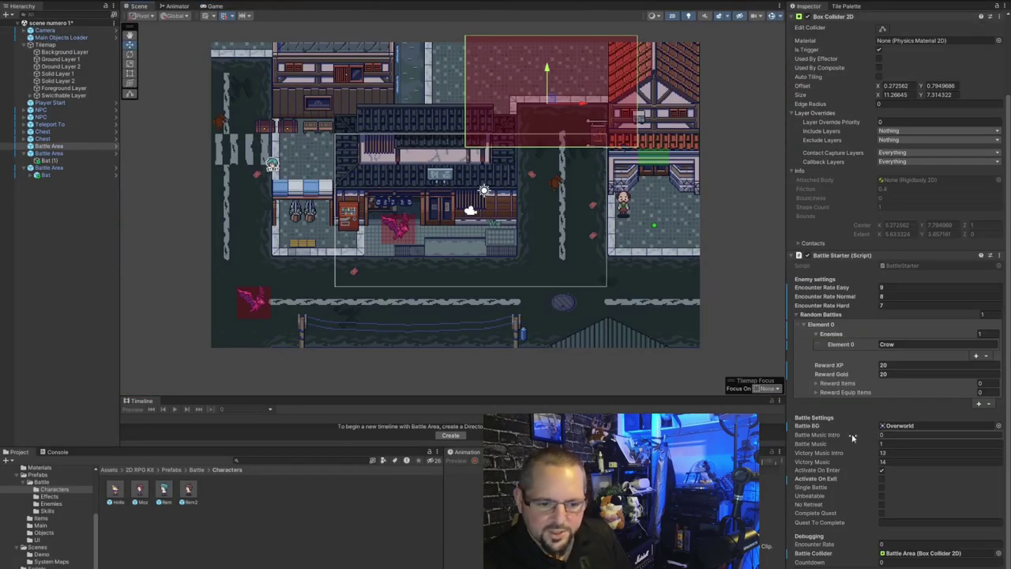
{"action": "left_click", "coordinate": [881, 478]}
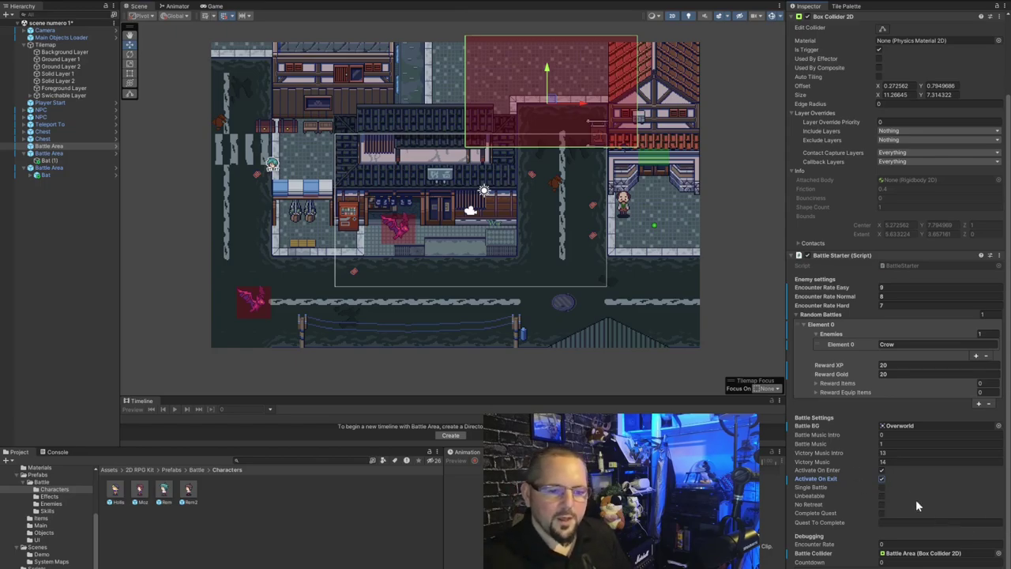
{"action": "scroll", "coordinate": [915, 505], "scroll_direction": "up", "scroll_amount": 1}
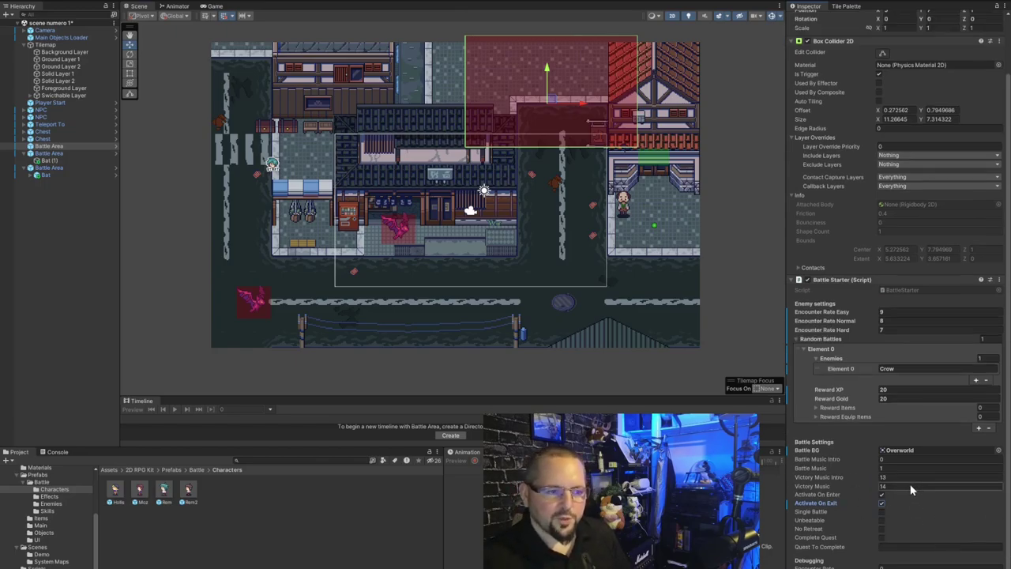
Move the Player Start to X 6, Y 2 on the road just below the random battle area and start play mode.
{"action": "left_click", "coordinate": [272, 166]}
{"action": "left_click_drag", "start_coordinate": [272, 166], "coordinate": [561, 180]}
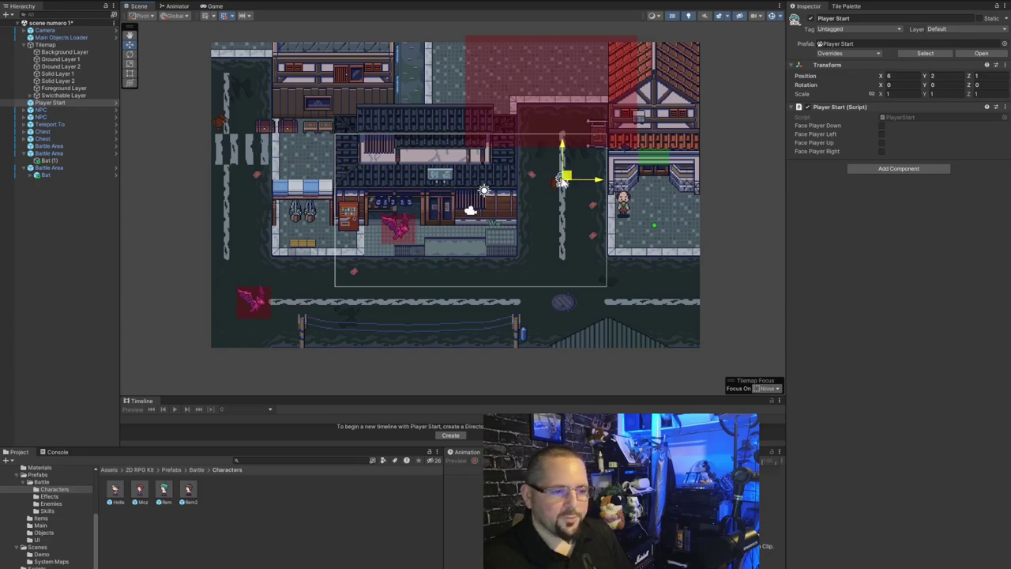
{"action": "left_click", "coordinate": [490, 3]}
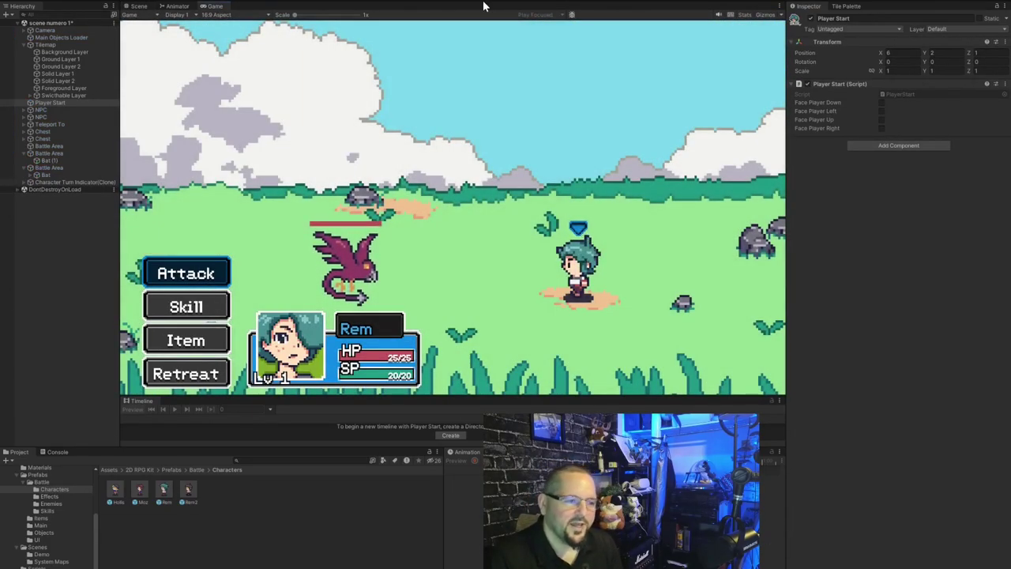
Defeat the crow met on entering the battle area and walk back and forth across the pavement inside it.
{"action": "key", "text": "Return"}
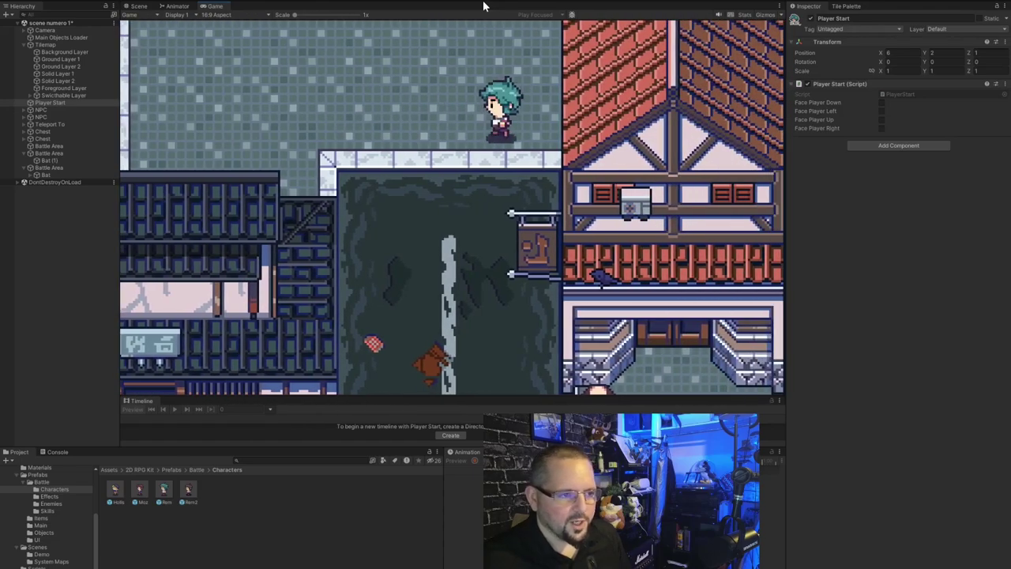
{"action": "key", "text": "Left"}
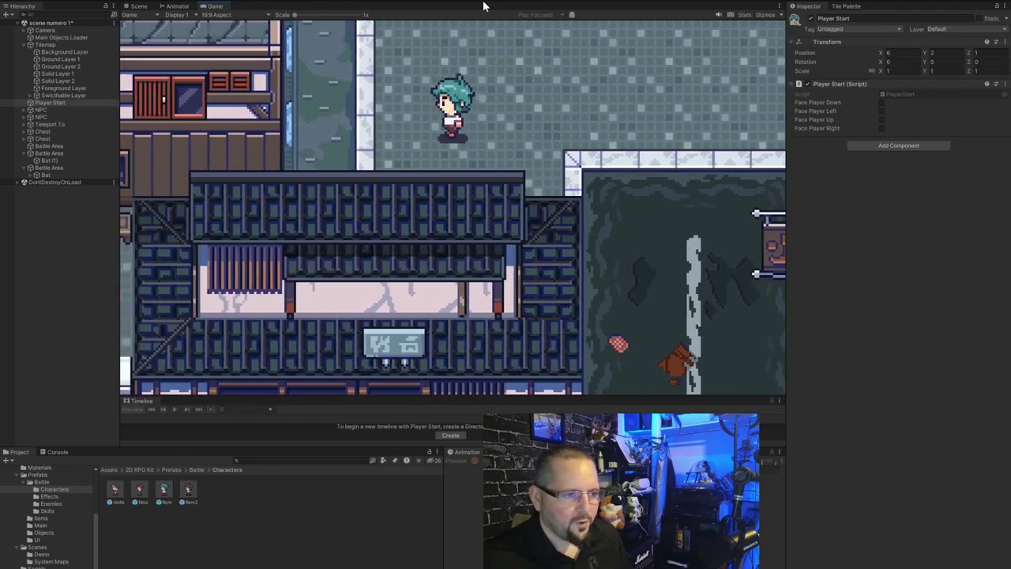
{"action": "key", "text": "Right"}
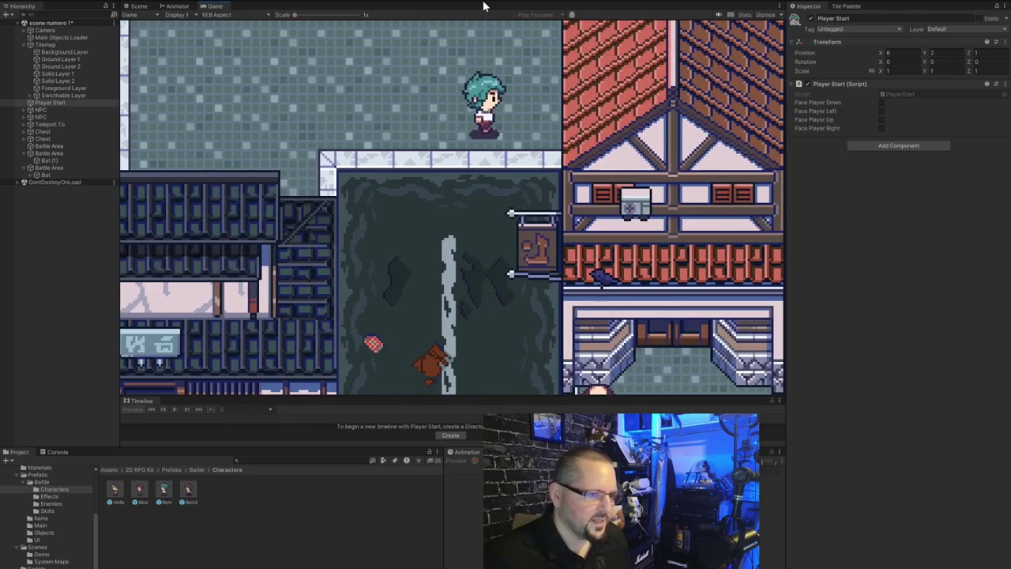
{"action": "key", "text": "Left"}
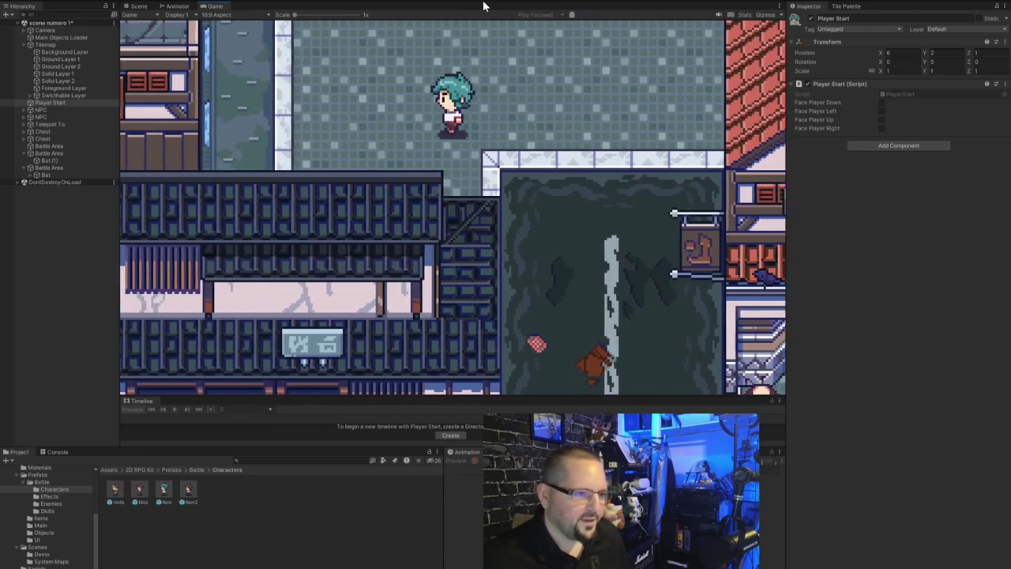
{"action": "key", "text": "Right"}
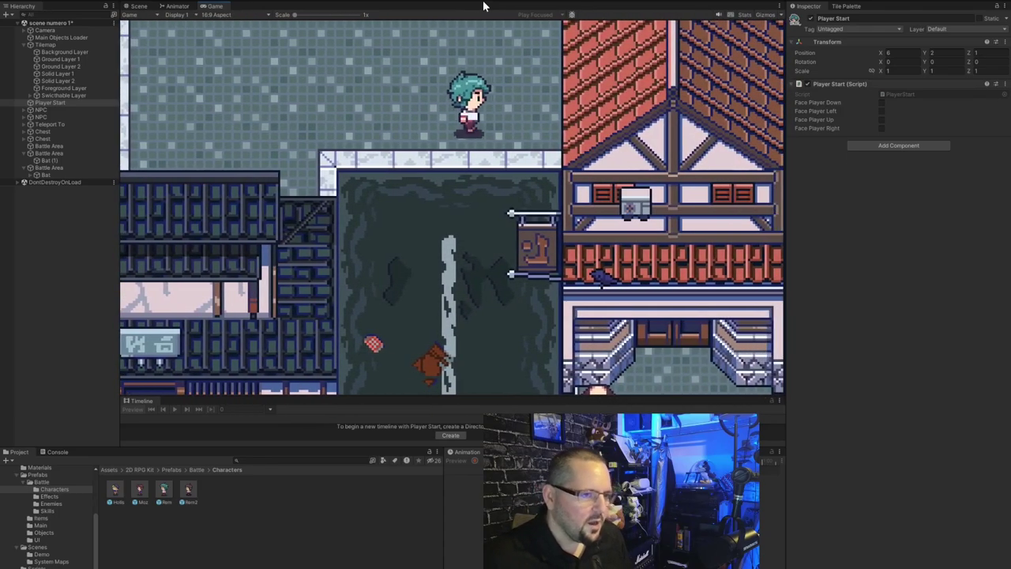
{"action": "key", "text": "Up"}
{"action": "key", "text": "Left"}
{"action": "key", "text": "Down"}
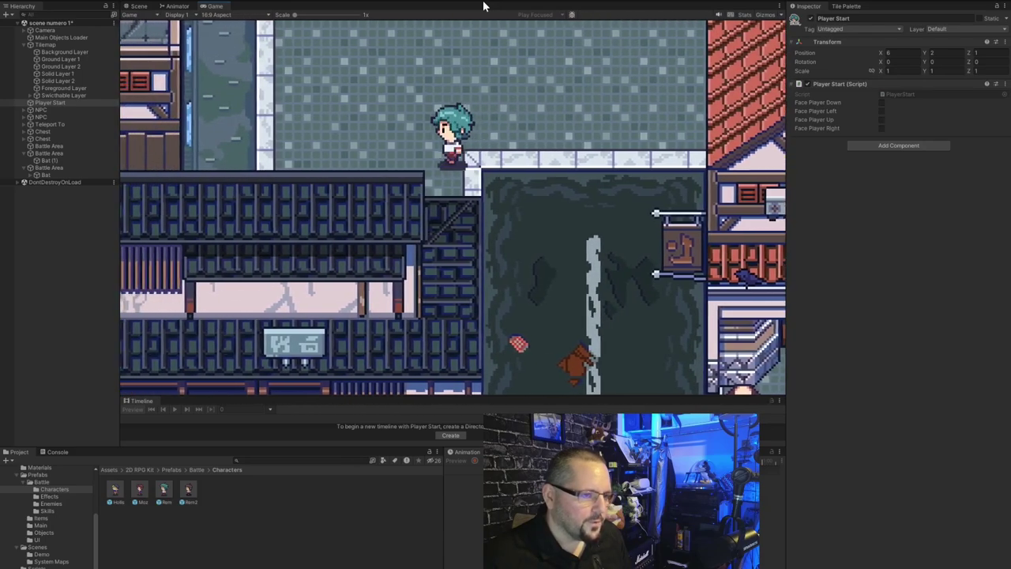
{"action": "key", "text": "Up"}
{"action": "key", "text": "Left"}
{"action": "key", "text": "Right"}
{"action": "key", "text": "Down"}
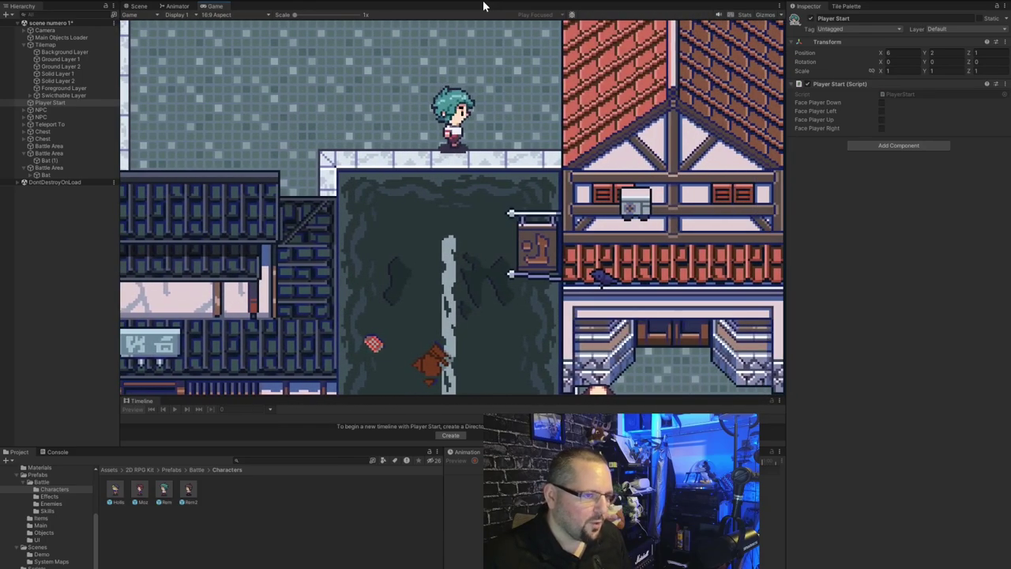
{"action": "key", "text": "Right"}
{"action": "key", "text": "Up"}
{"action": "key", "text": "Left"}
{"action": "key", "text": "Down"}
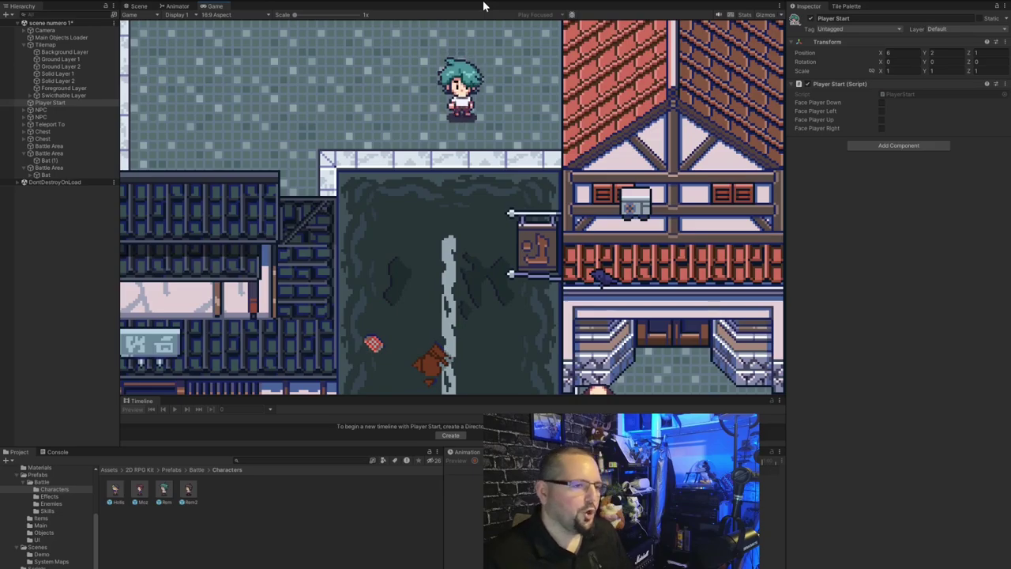
Walk down out of the battle area onto the road, win the battle triggered on leaving and end the play test.
{"action": "key", "text": "Left"}
{"action": "key", "text": "Down"}
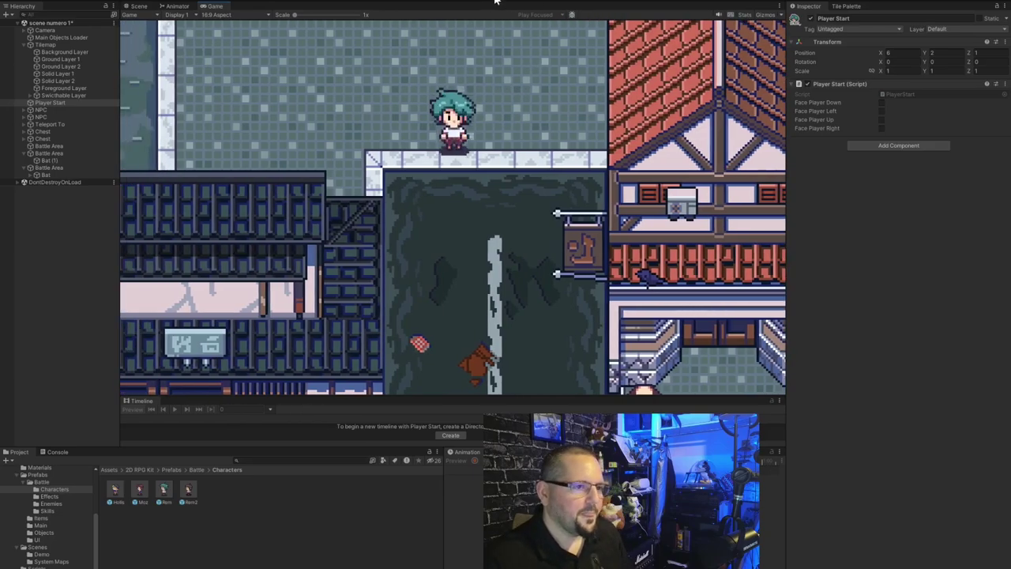
{"action": "key", "text": "Down"}
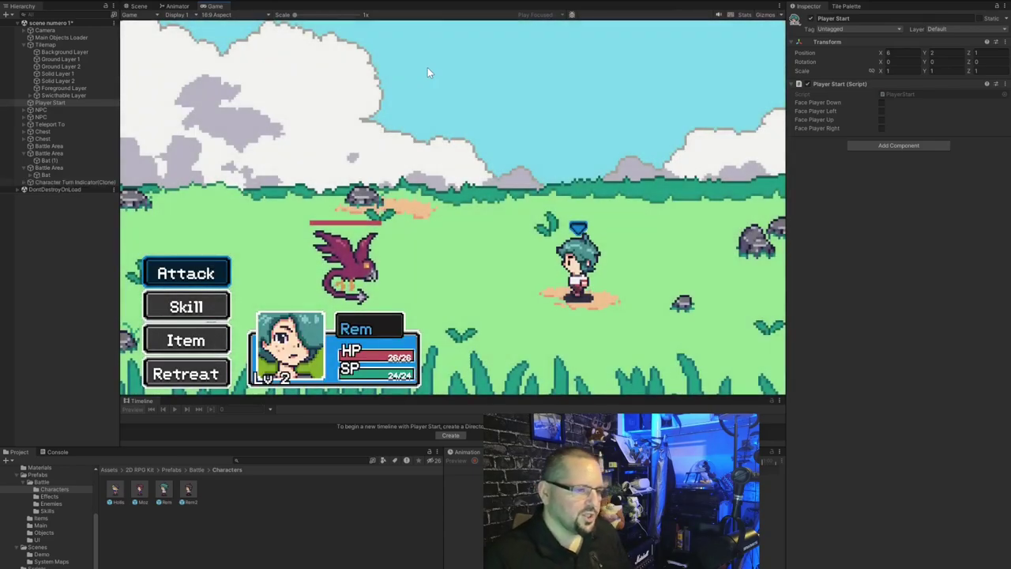
{"action": "key", "text": "Return"}
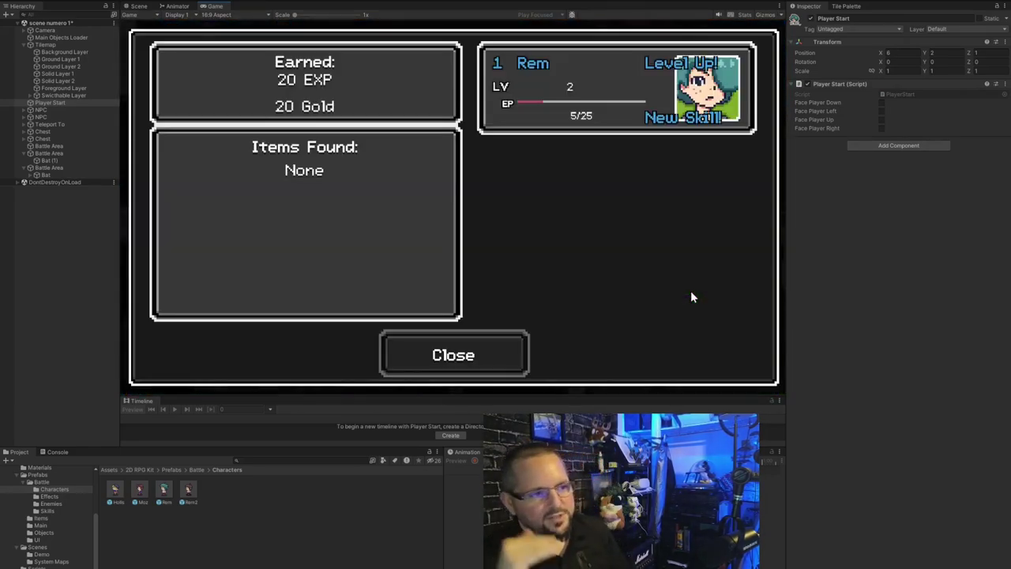
{"action": "key", "text": "Return"}
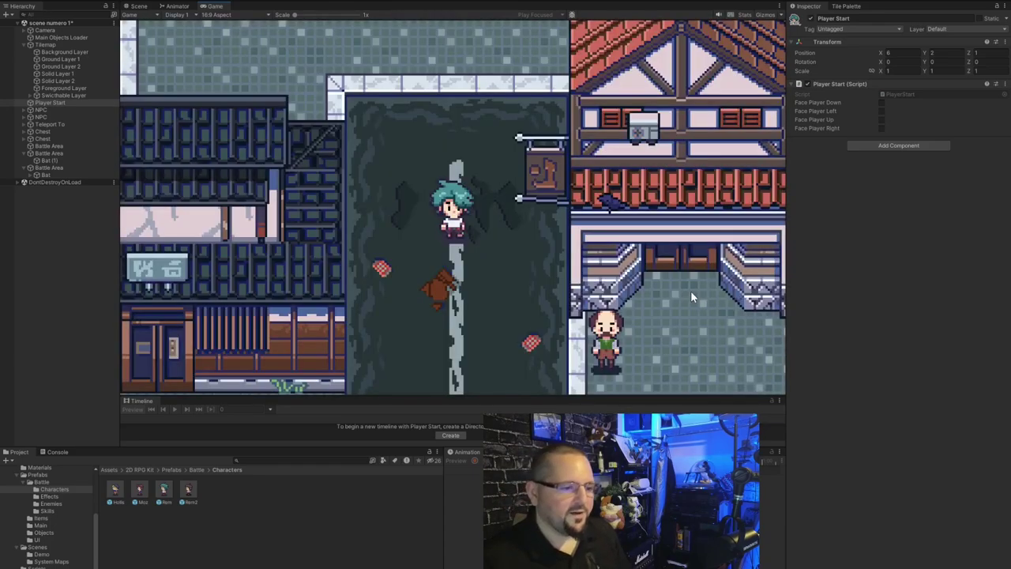
{"action": "left_click", "coordinate": [490, 4]}
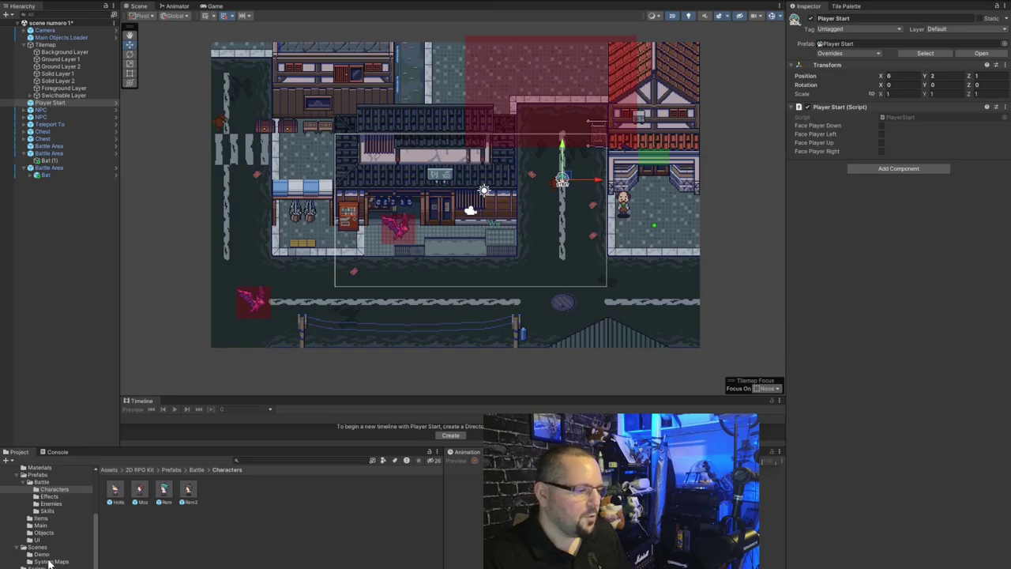
Open the TitleScreen scene from System Maps, run it and choose New Game to view the difficulty choices, ending play mode again.
{"action": "left_click", "coordinate": [49, 562]}
{"action": "left_click", "coordinate": [184, 500]}
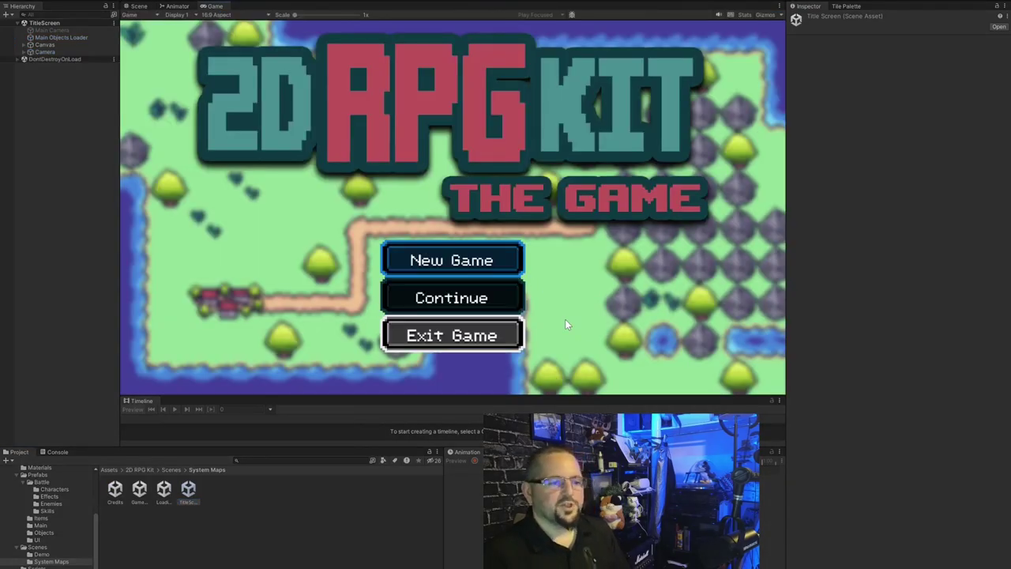
{"action": "key", "text": "Return"}
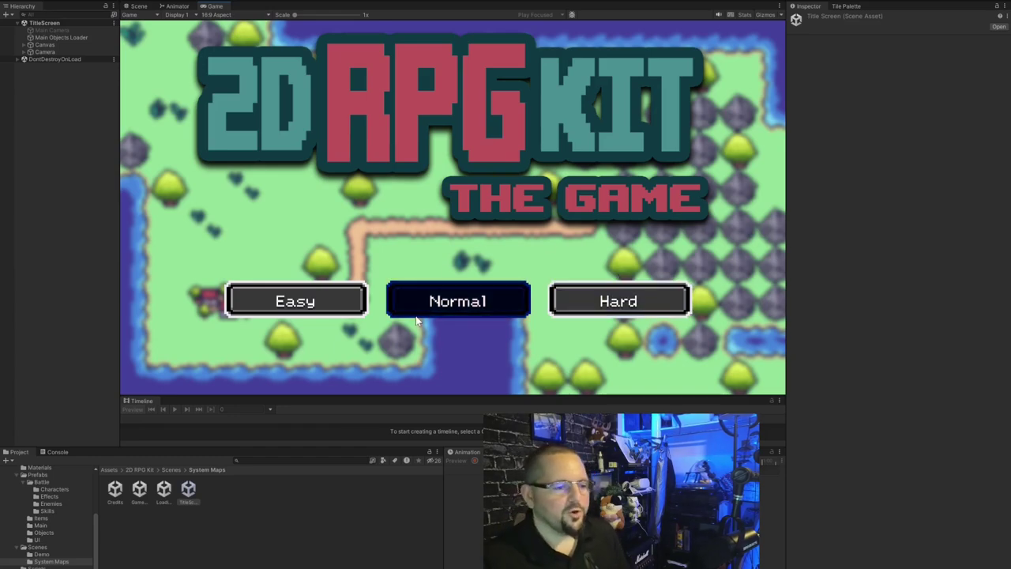
{"action": "left_click", "coordinate": [491, 2]}
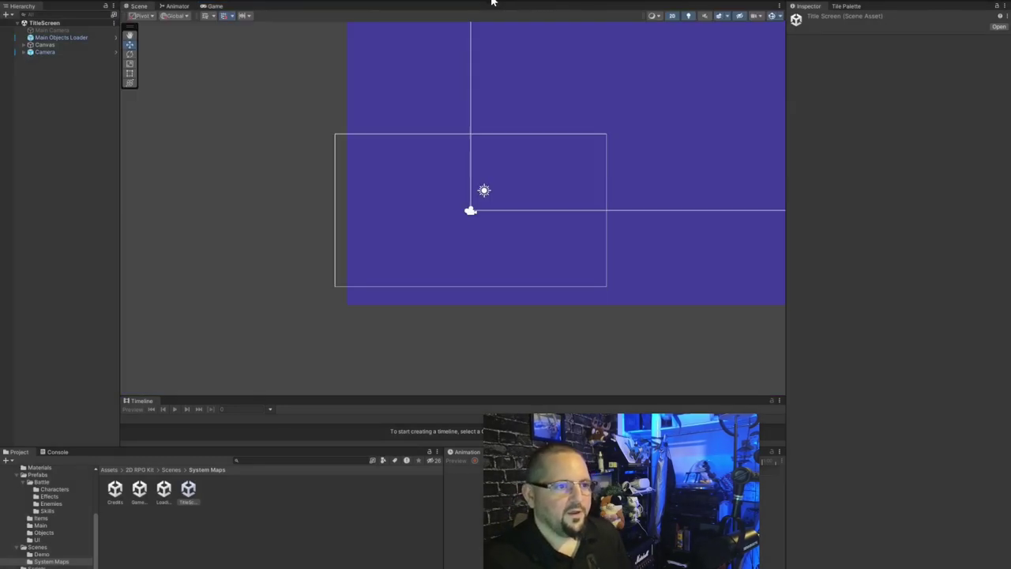
Reopen the demo scene numero 1 and disable Activate On Exit on the random battle area above the road.
{"action": "left_click", "coordinate": [41, 554]}
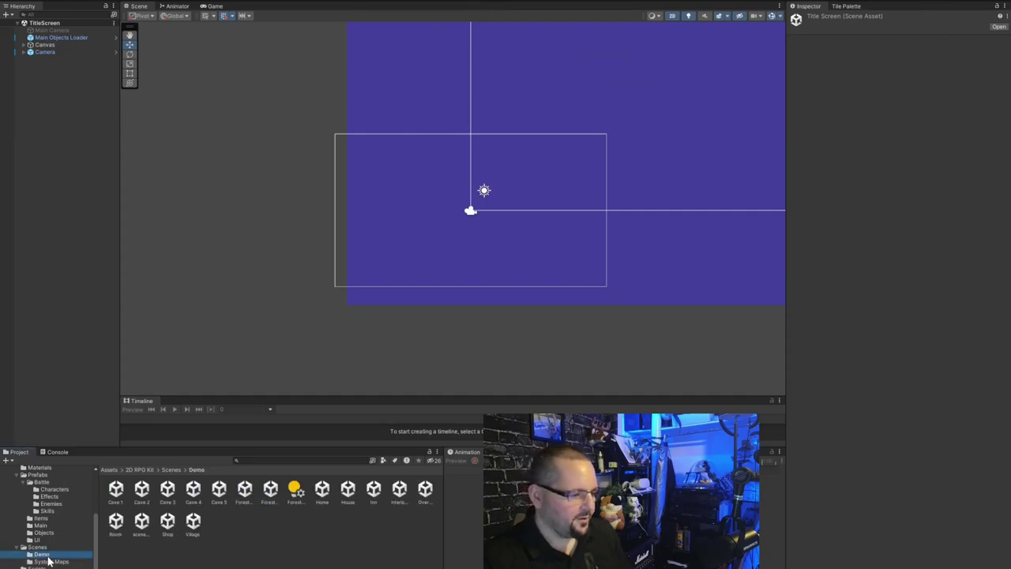
{"action": "double_click", "coordinate": [140, 526]}
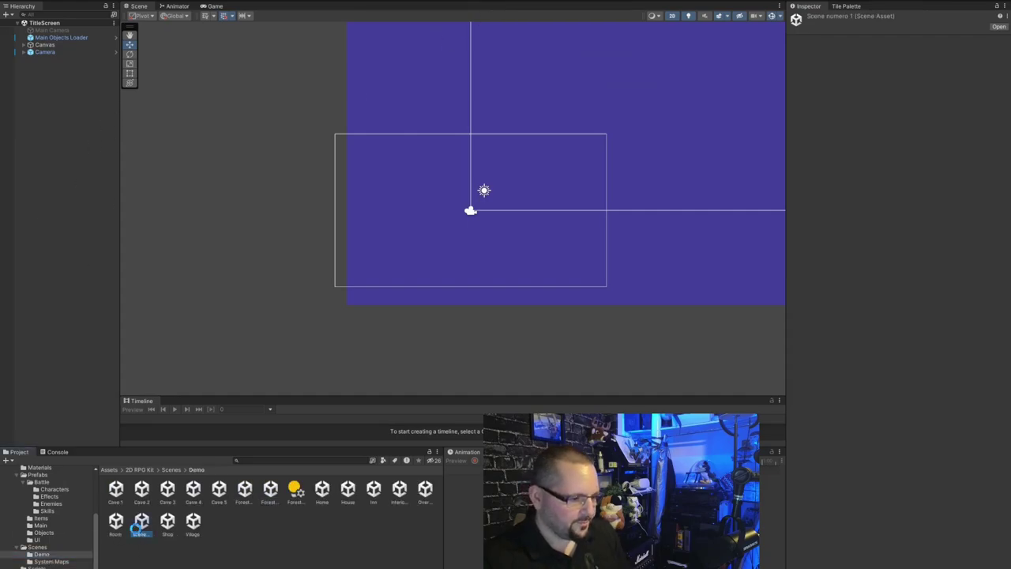
{"action": "left_click", "coordinate": [553, 82]}
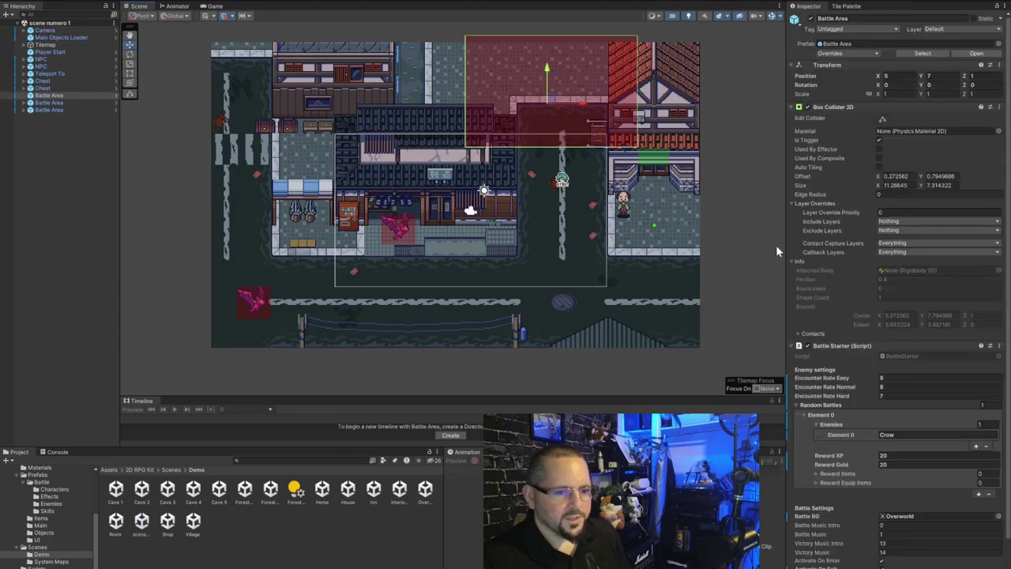
{"action": "scroll", "coordinate": [869, 313], "scroll_direction": "down", "scroll_amount": 3}
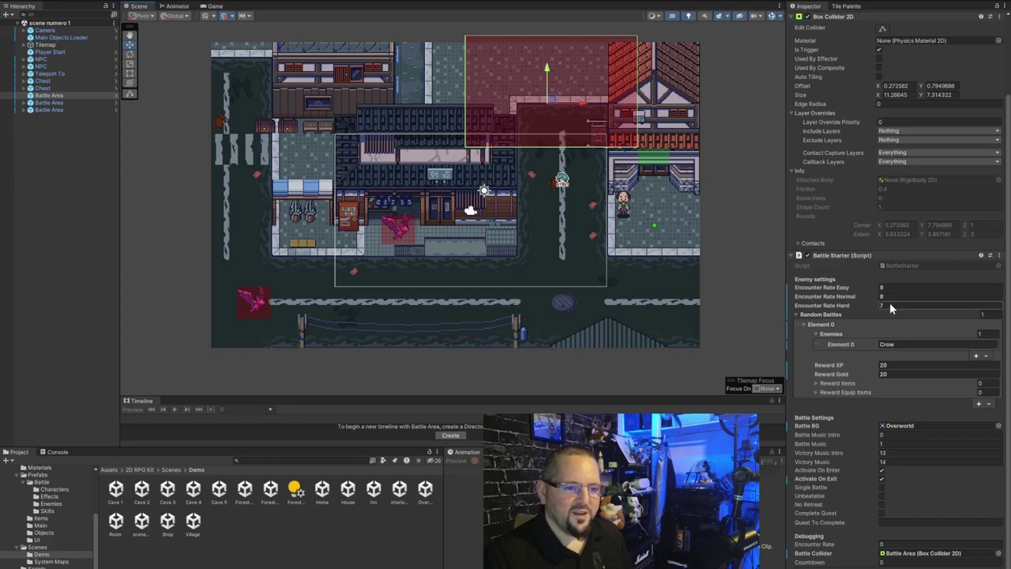
{"action": "left_click", "coordinate": [873, 288]}
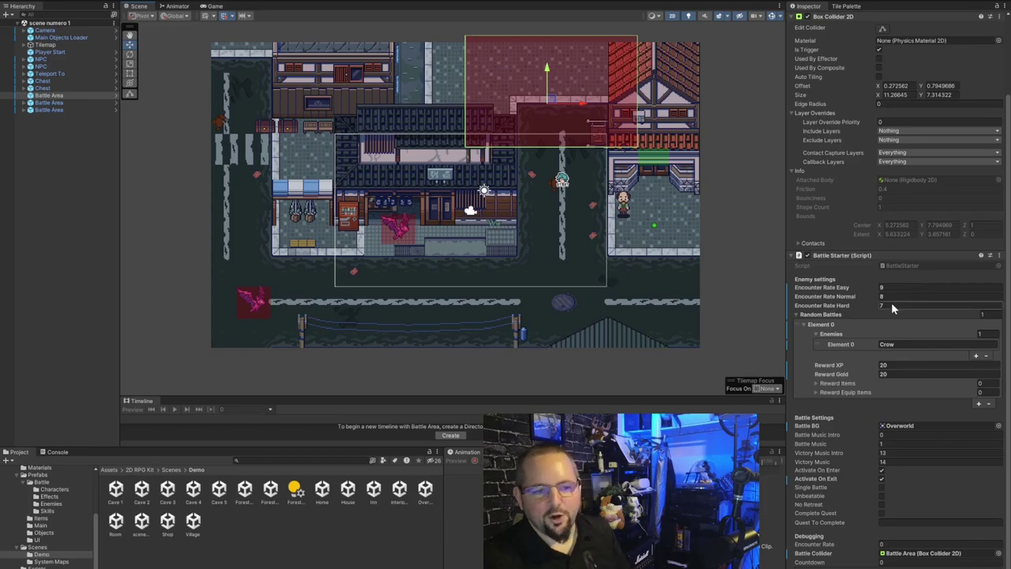
{"action": "left_click", "coordinate": [881, 479]}
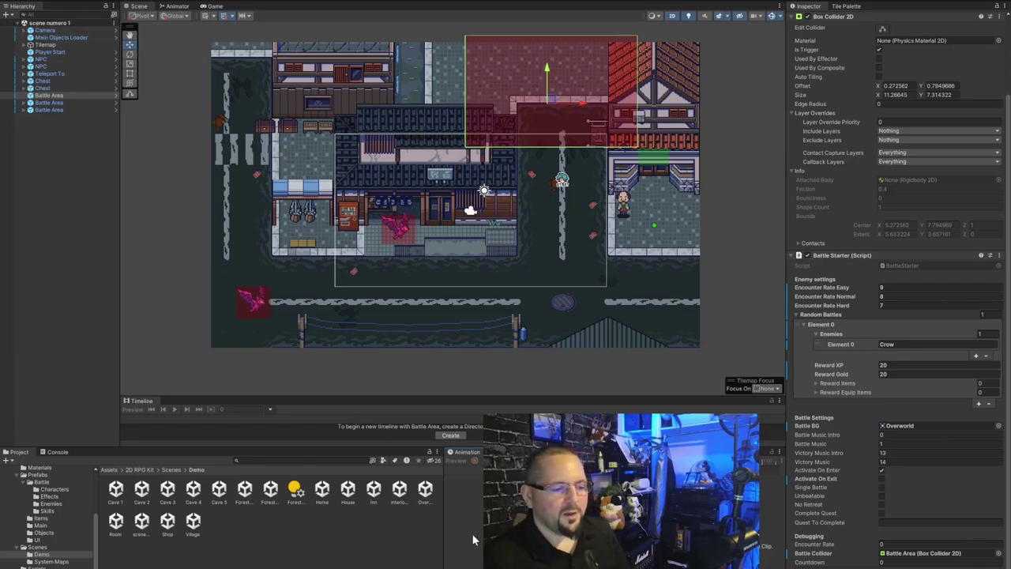
{"action": "left_click", "coordinate": [427, 370]}
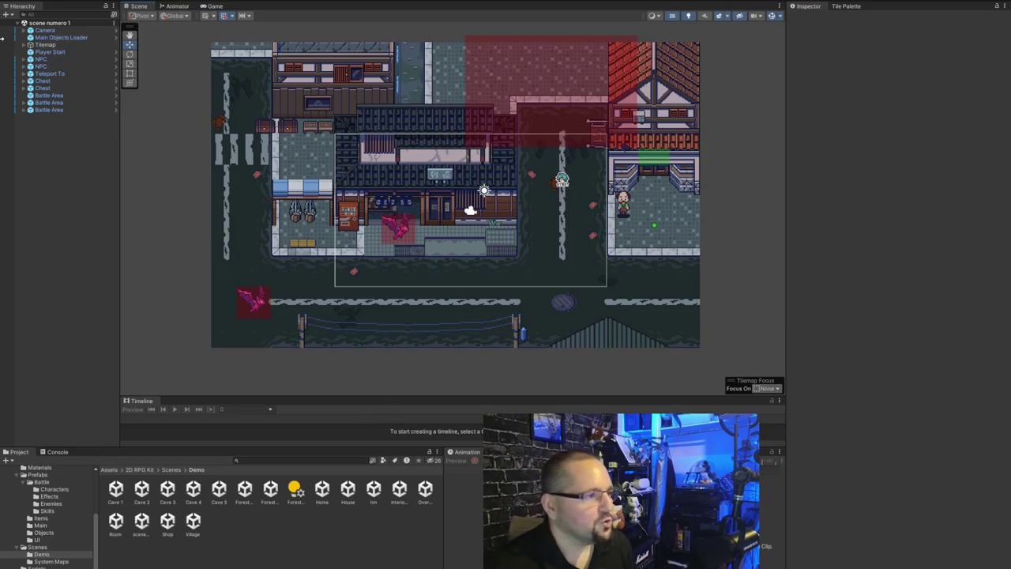
Open the Battle Manager prefab referenced by the Main Objects Loader and review its character, enemy and skill lists.
{"action": "left_click", "coordinate": [56, 38]}
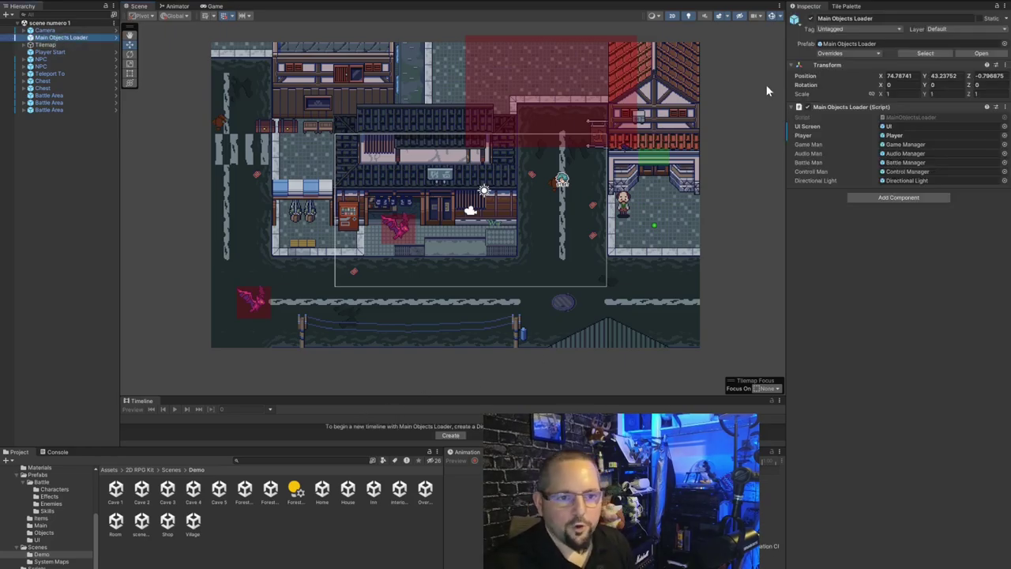
{"action": "left_click", "coordinate": [923, 163]}
{"action": "double_click", "coordinate": [921, 163]}
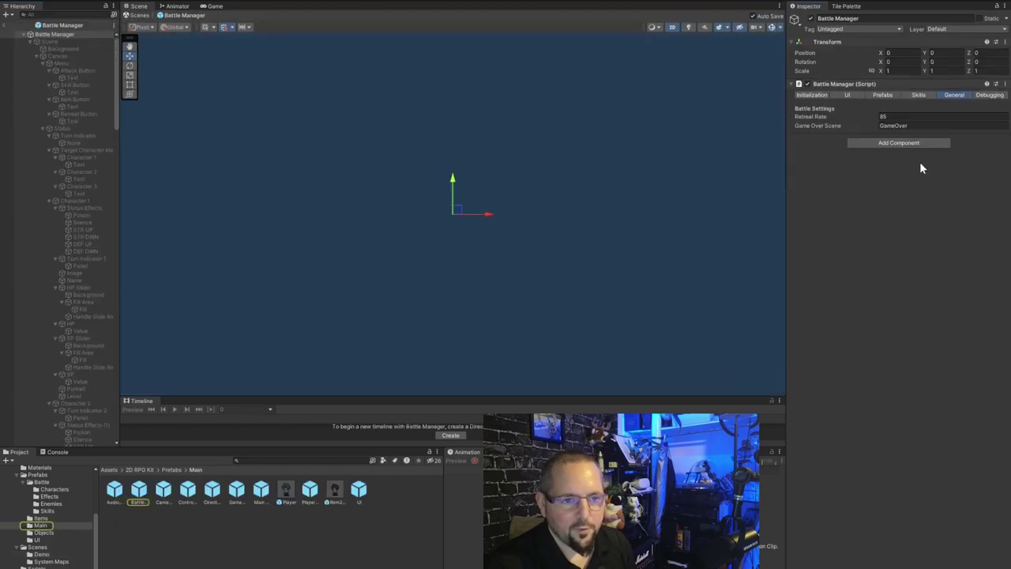
{"action": "left_click", "coordinate": [871, 95]}
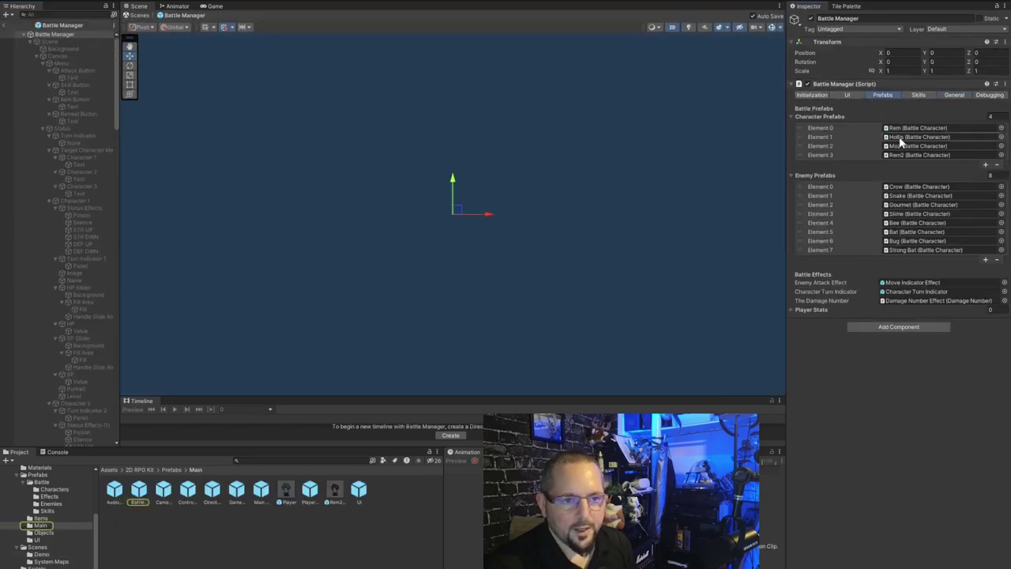
{"action": "left_click", "coordinate": [916, 95]}
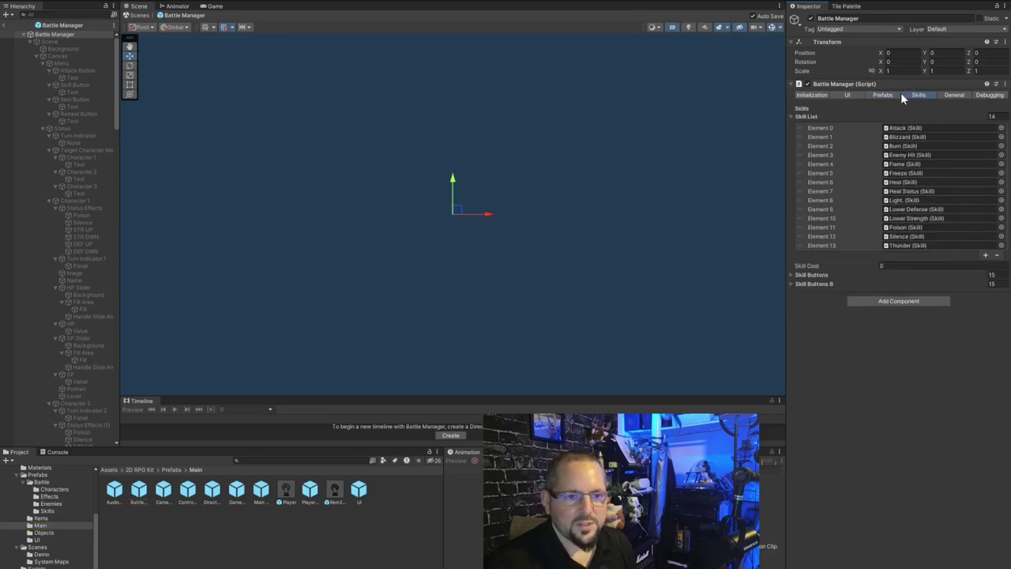
{"action": "left_click", "coordinate": [881, 96]}
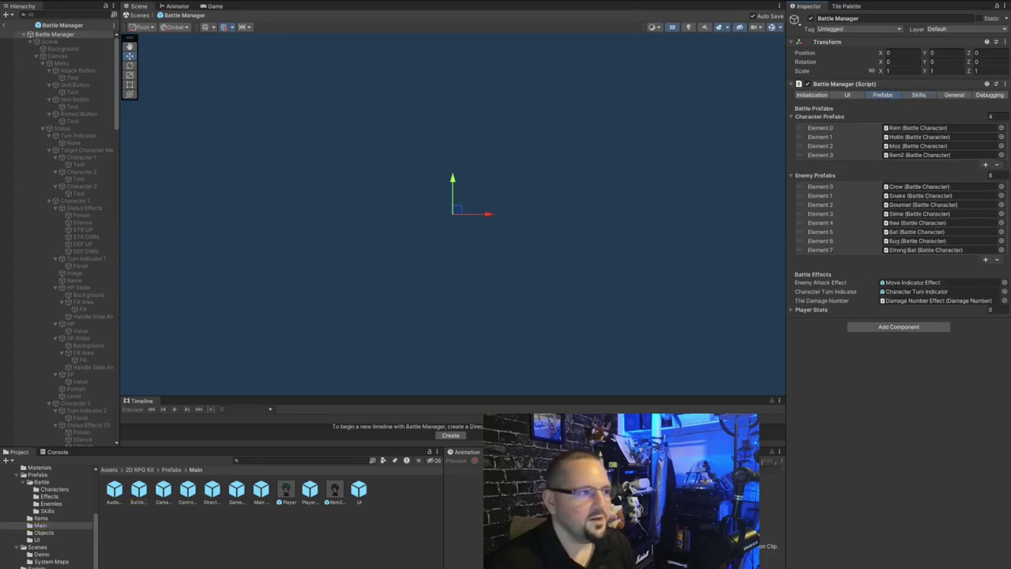
Open the Game Manager prefab from the Main Objects Loader and review its inventory, chest, quest and event lists.
{"action": "left_click", "coordinate": [6, 25]}
{"action": "double_click", "coordinate": [908, 150]}
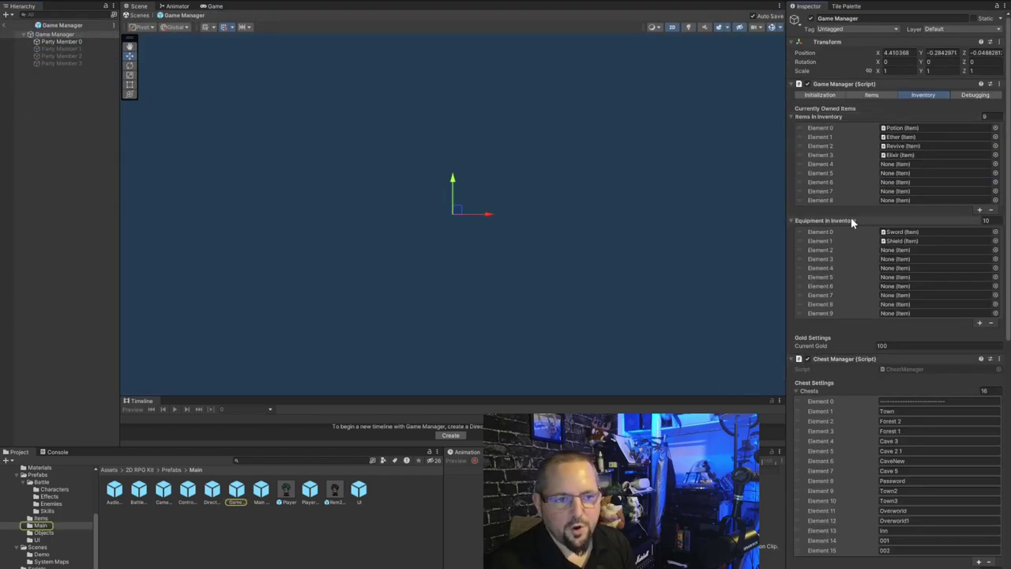
{"action": "scroll", "coordinate": [851, 223], "scroll_direction": "down", "scroll_amount": 6}
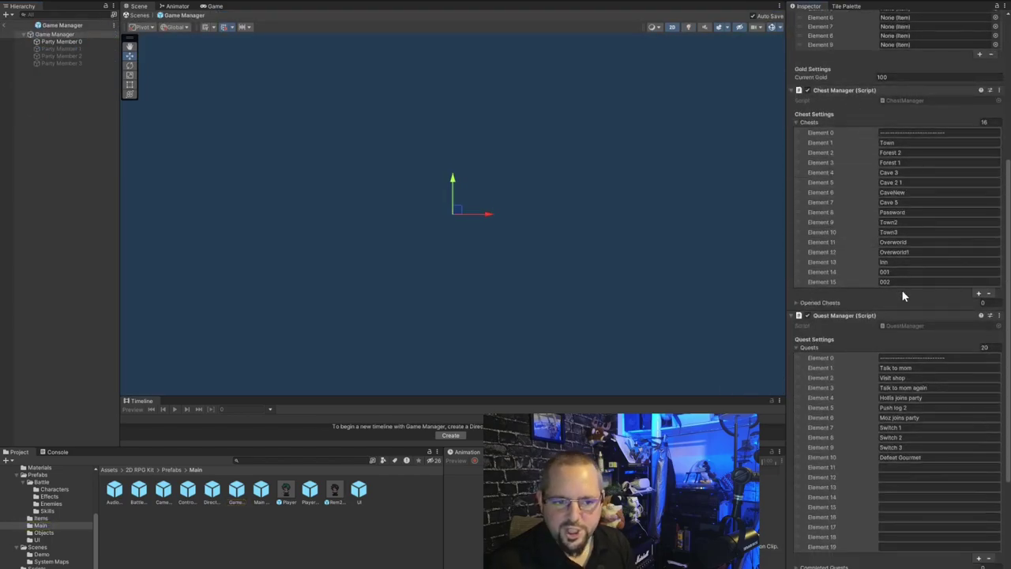
{"action": "scroll", "coordinate": [909, 269], "scroll_direction": "down", "scroll_amount": 4}
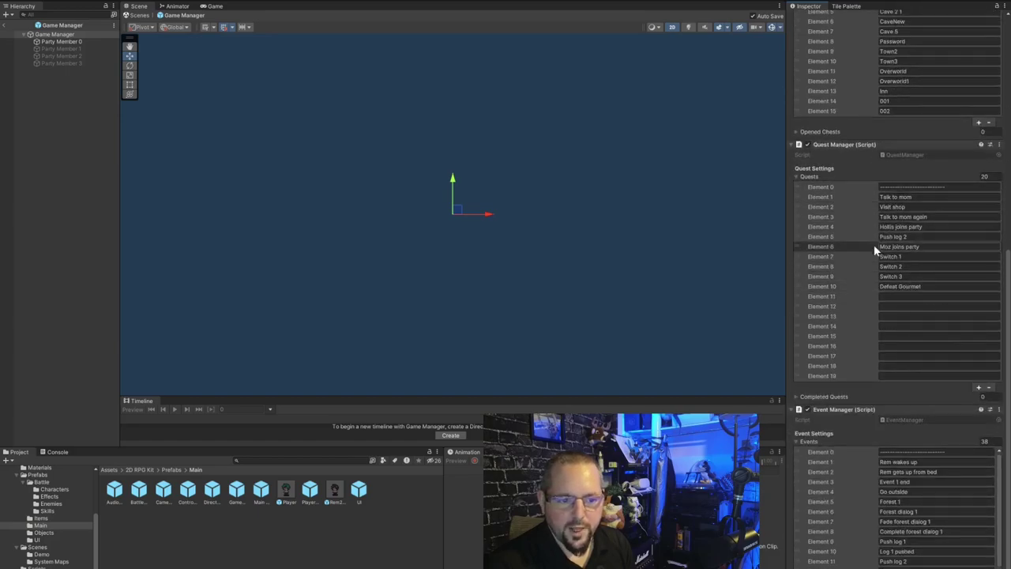
{"action": "scroll", "coordinate": [874, 246], "scroll_direction": "down", "scroll_amount": 2}
{"action": "scroll", "coordinate": [905, 445], "scroll_direction": "up", "scroll_amount": 12}
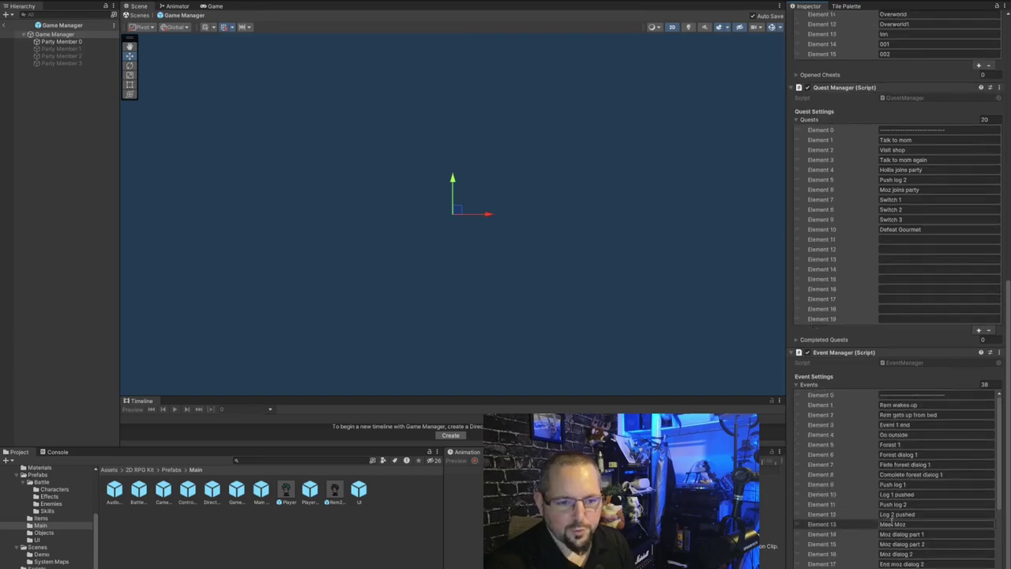
Return to the demo scene and inspect the Chest ID and contents settings of the two neighbouring chests.
{"action": "left_click", "coordinate": [6, 25]}
{"action": "left_click", "coordinate": [286, 128]}
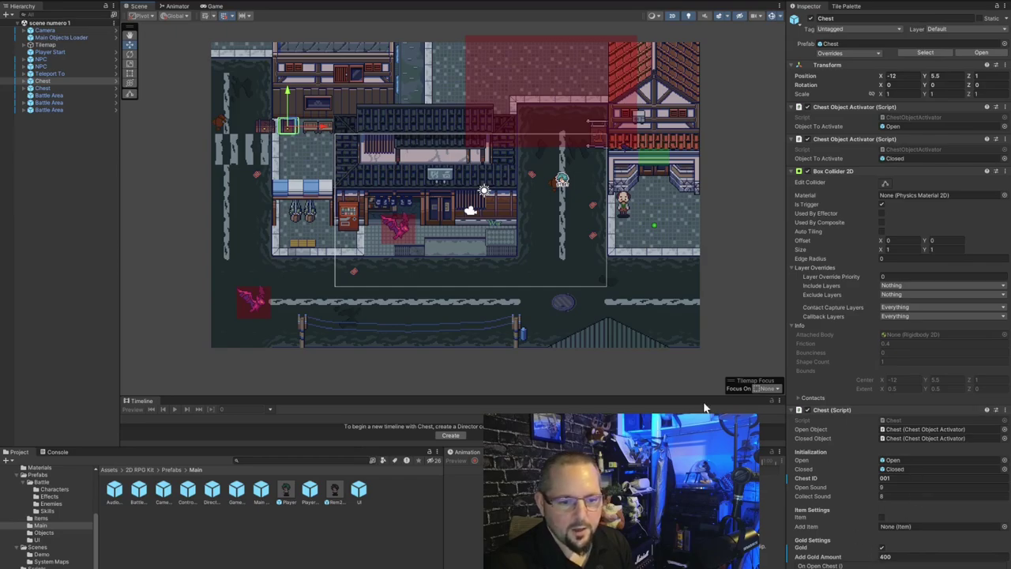
{"action": "left_click", "coordinate": [262, 130]}
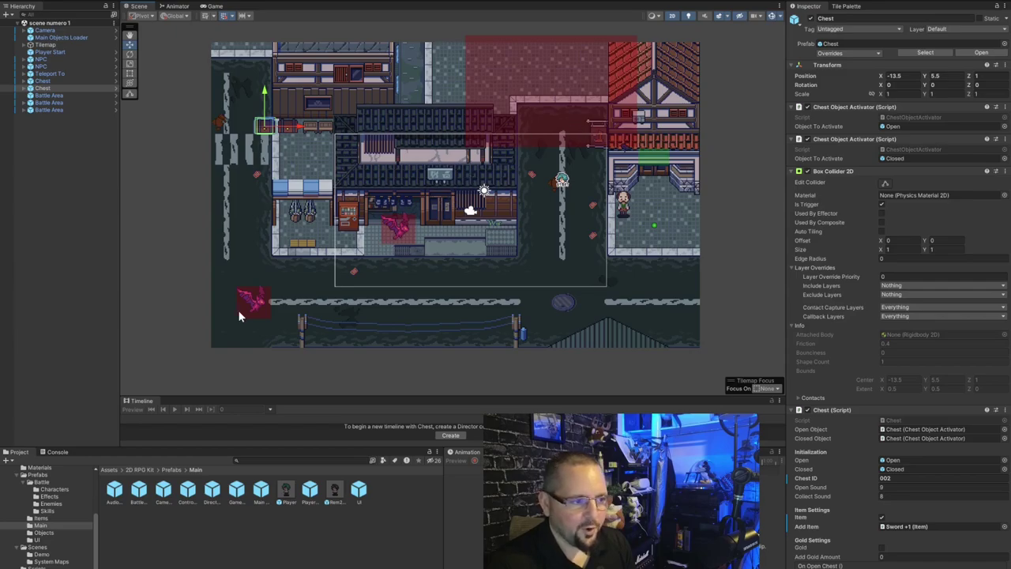
Compare the enemy and Battle BG settings of the two bat battle areas and the random battle area above the road.
{"action": "left_click", "coordinate": [258, 308]}
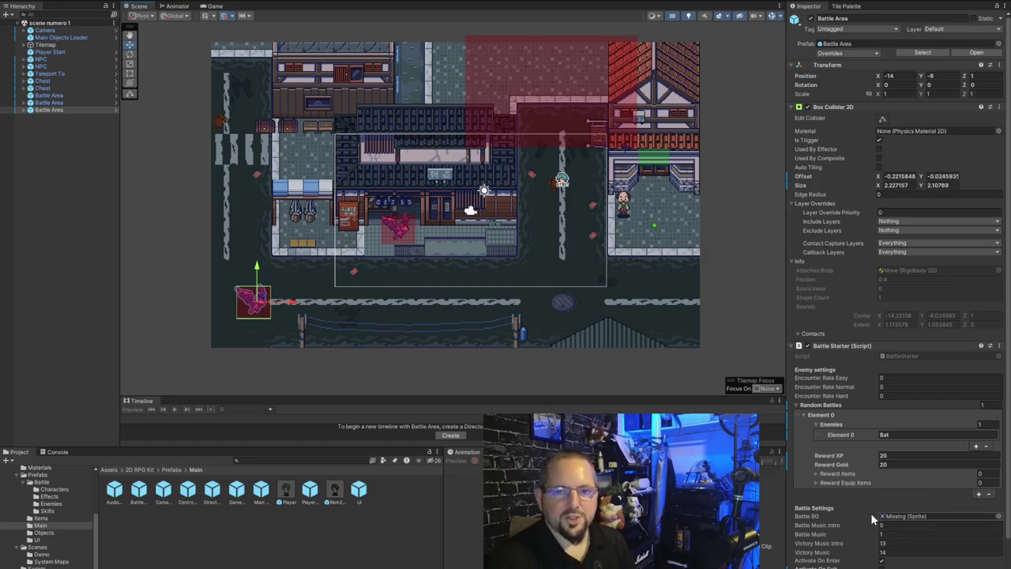
{"action": "left_click", "coordinate": [405, 240]}
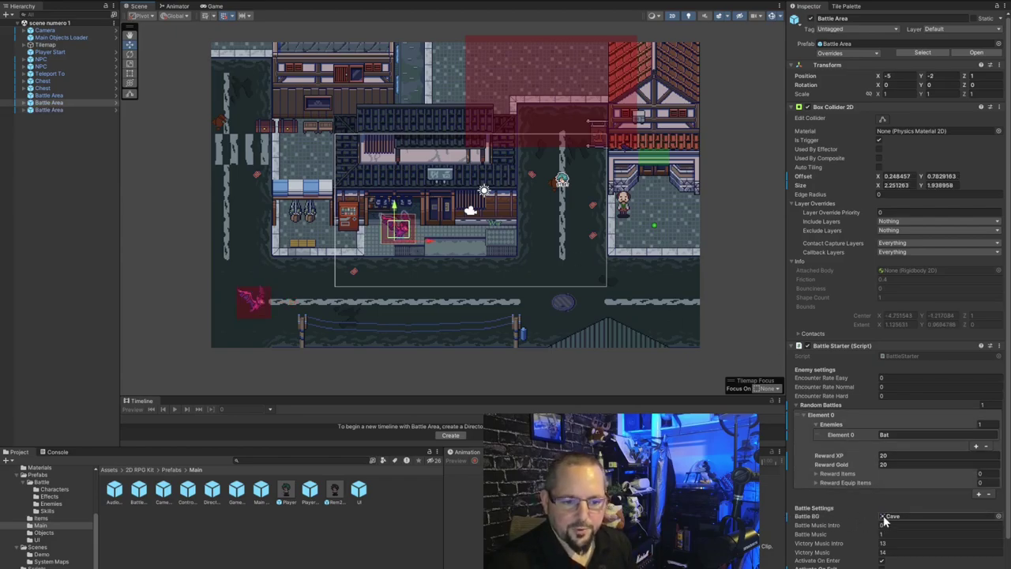
{"action": "left_click", "coordinate": [556, 123]}
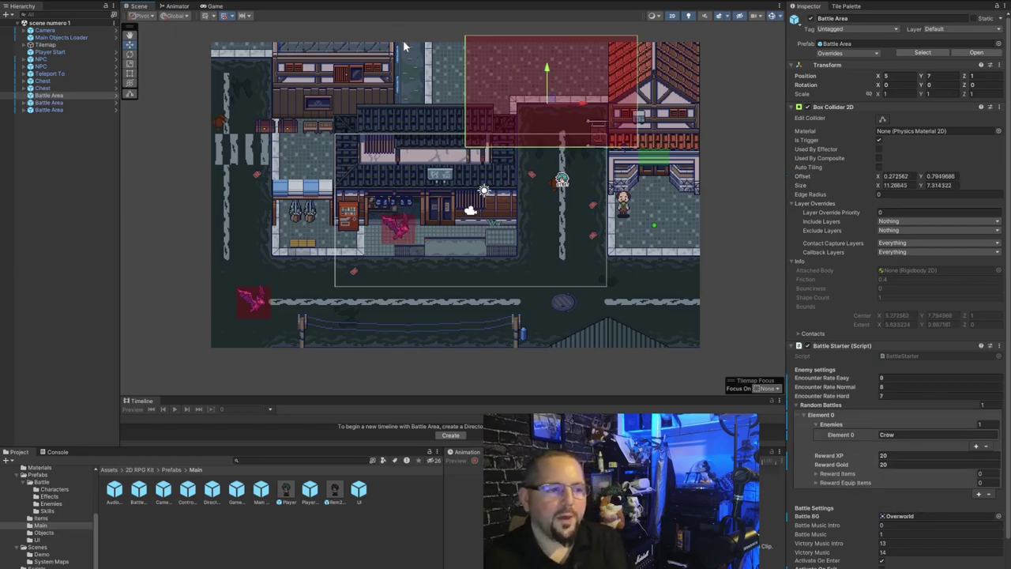
Recheck both bat battle areas and locate the Battle BG sprite of the one outside the shop in the project assets.
{"action": "left_click", "coordinate": [249, 304]}
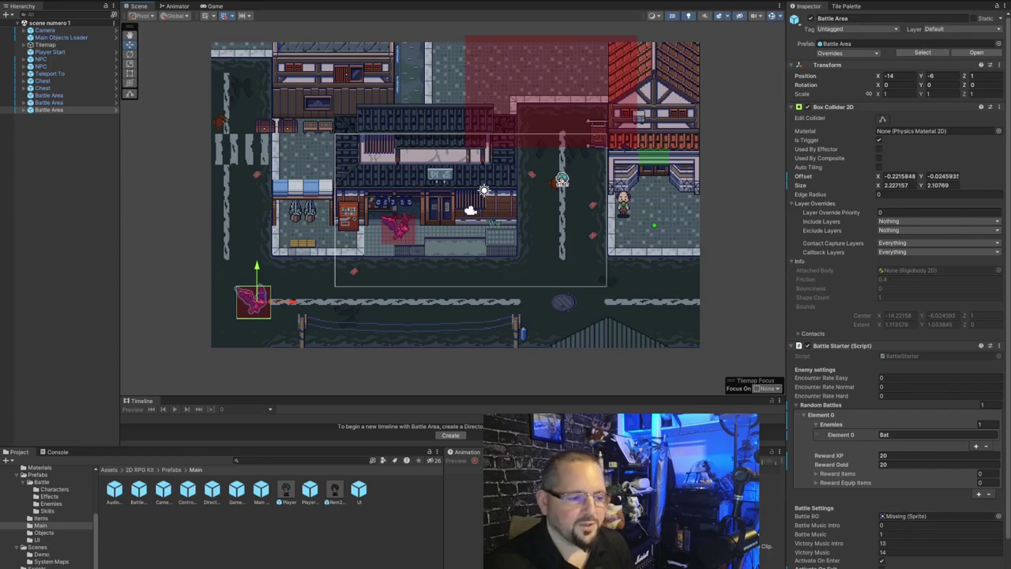
{"action": "left_click", "coordinate": [401, 228]}
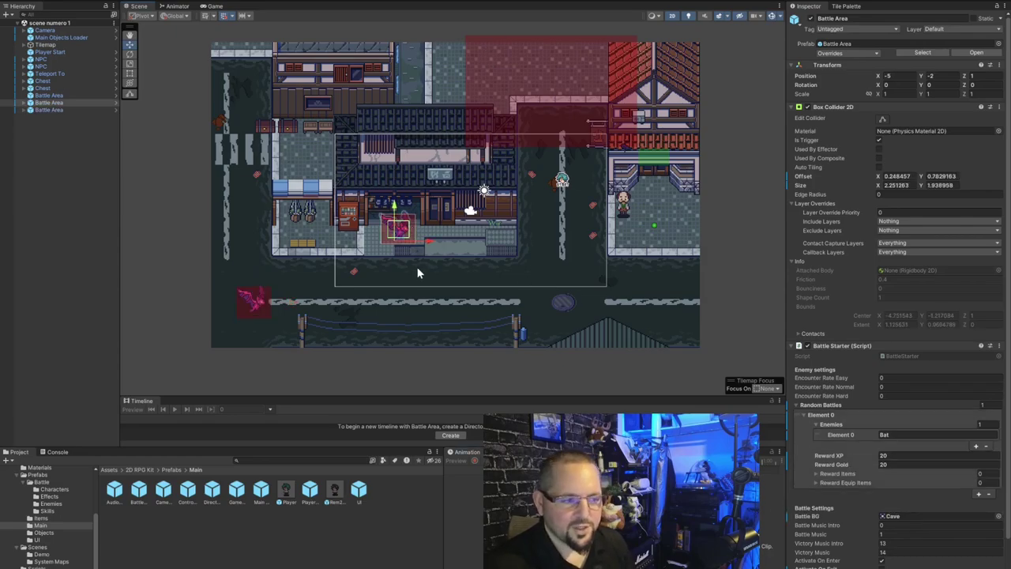
{"action": "left_click", "coordinate": [894, 516]}
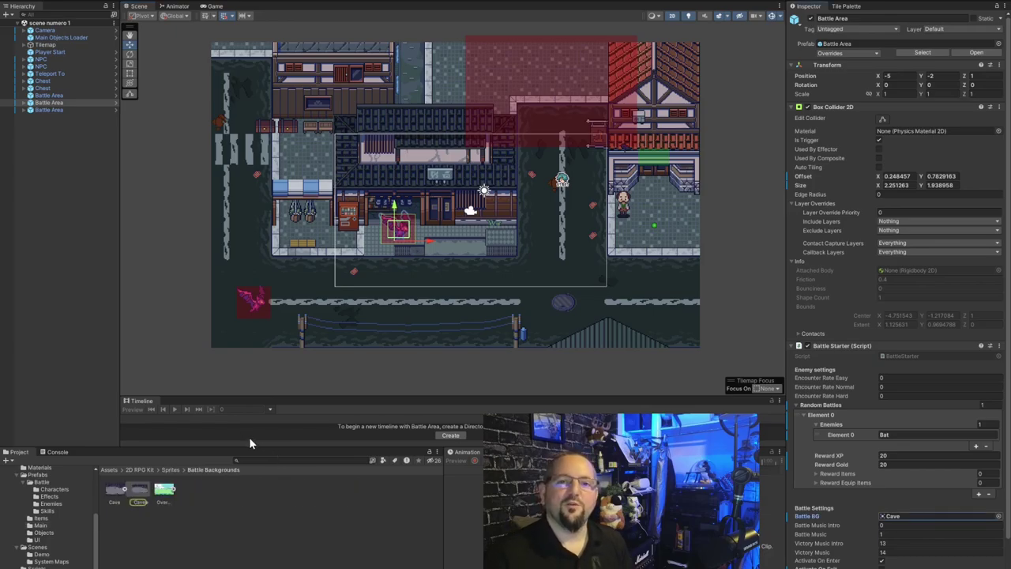